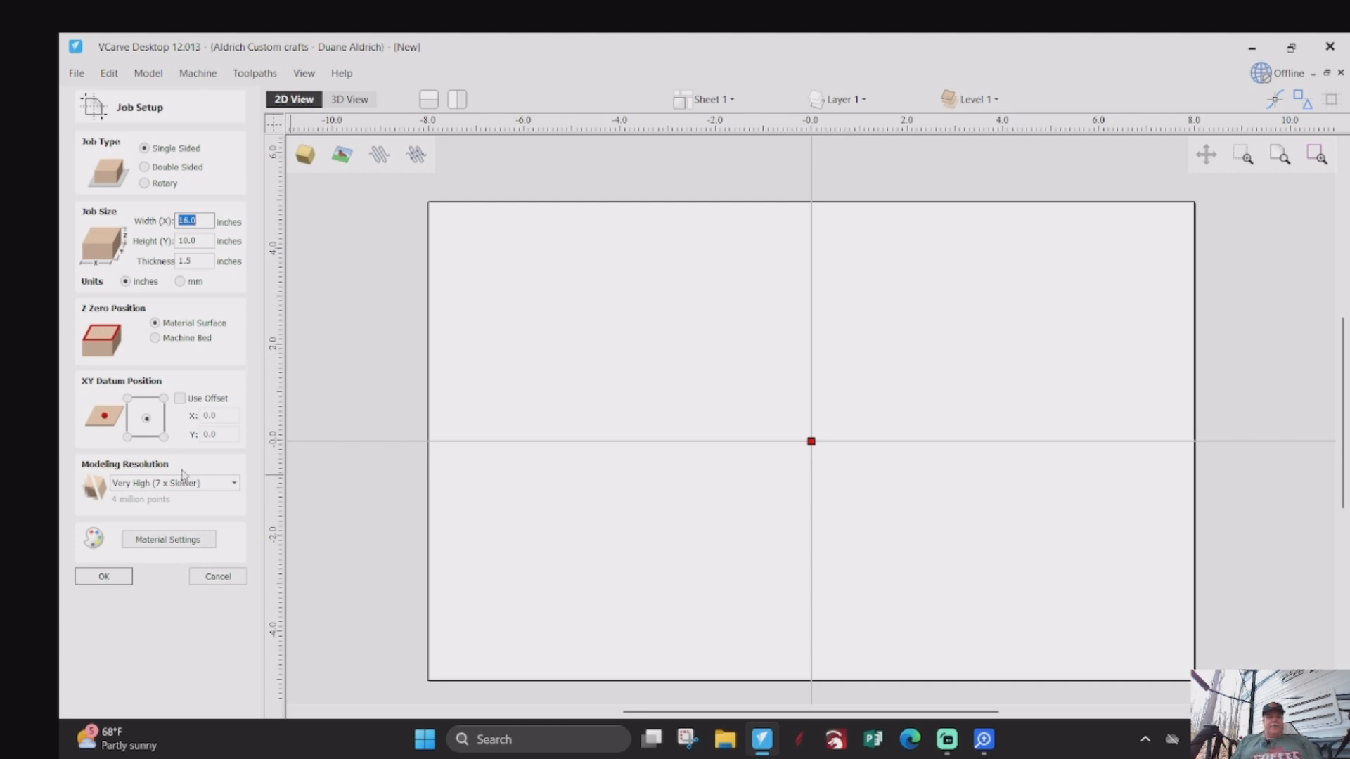
- Accept the job setup, then place the Open_Book clipart model and enlarge it to fill the 16 by 10 inch material
{"action": "left_click", "coordinate": [116, 583]}
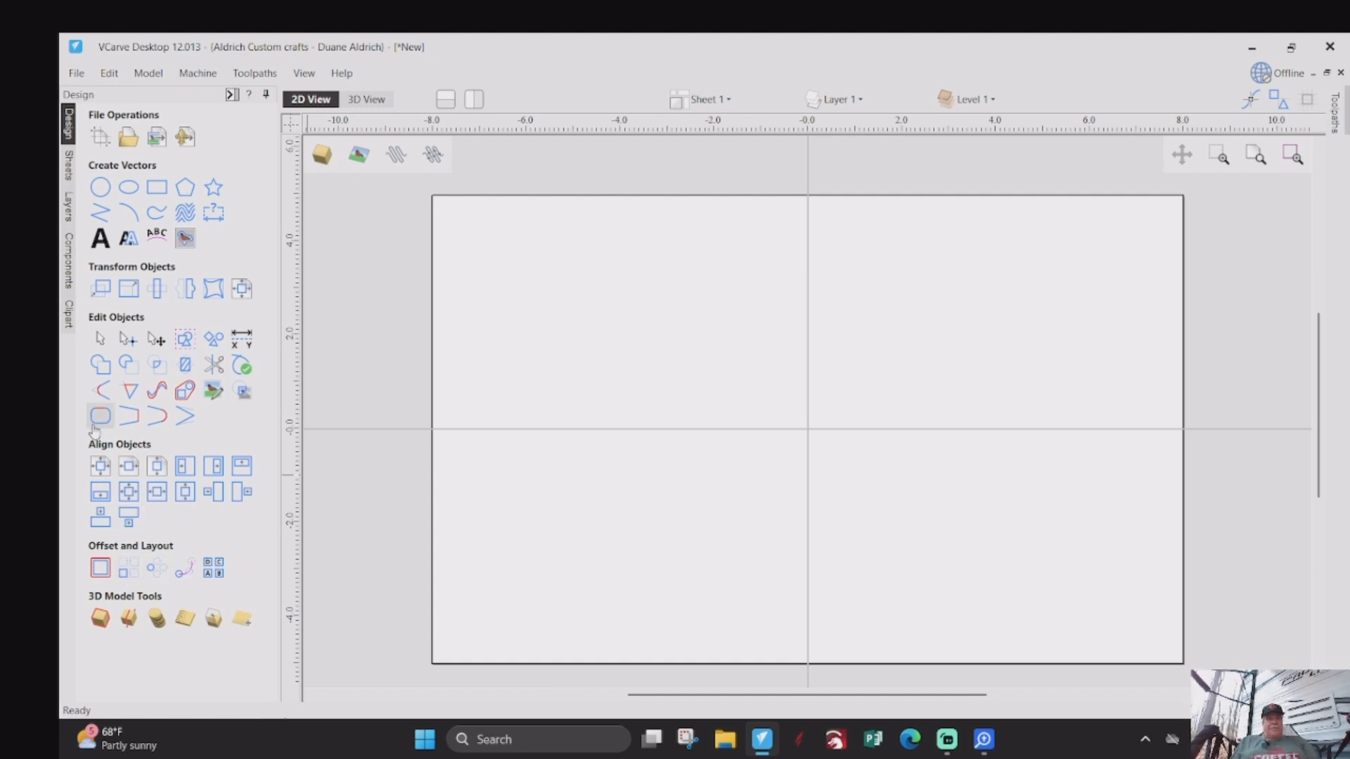
{"action": "left_click", "coordinate": [68, 318]}
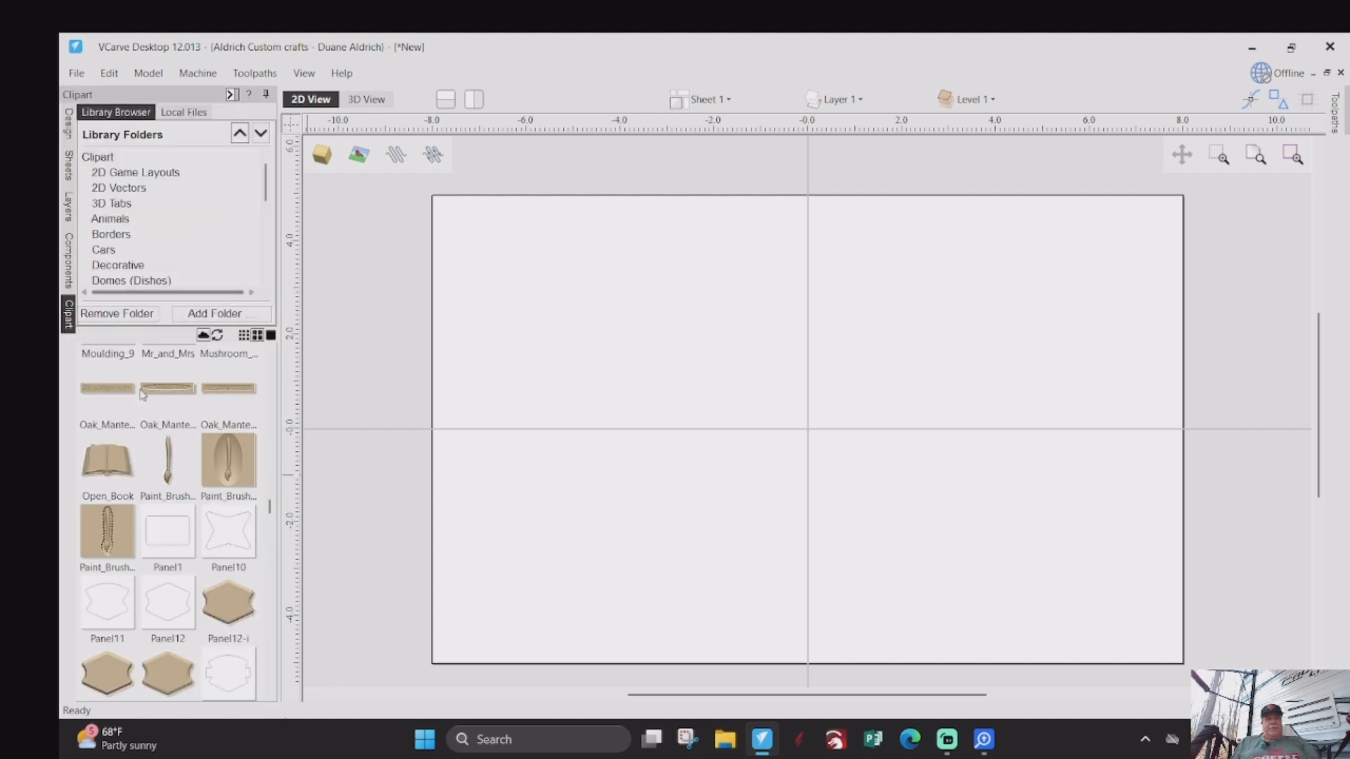
{"action": "double_click", "coordinate": [107, 468]}
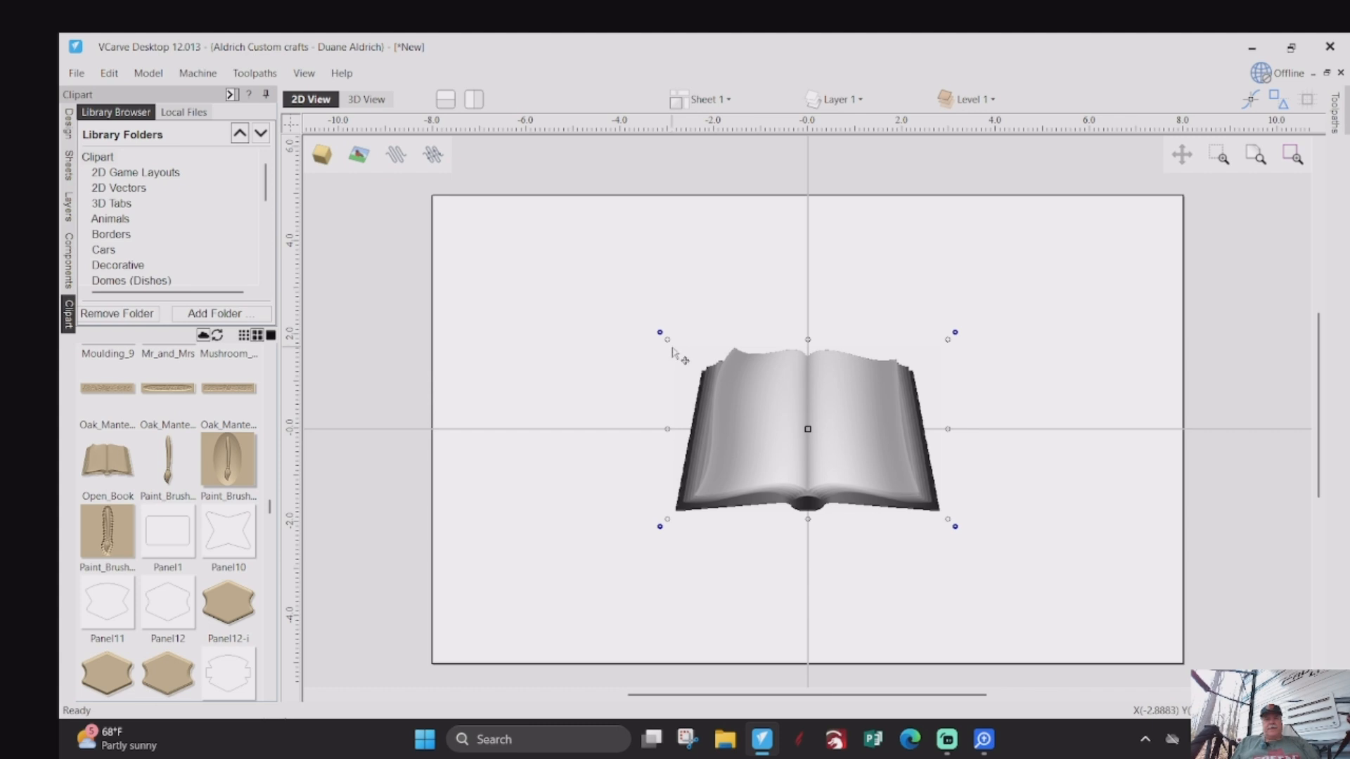
{"action": "left_click_drag", "start_coordinate": [664, 339], "coordinate": [501, 202]}
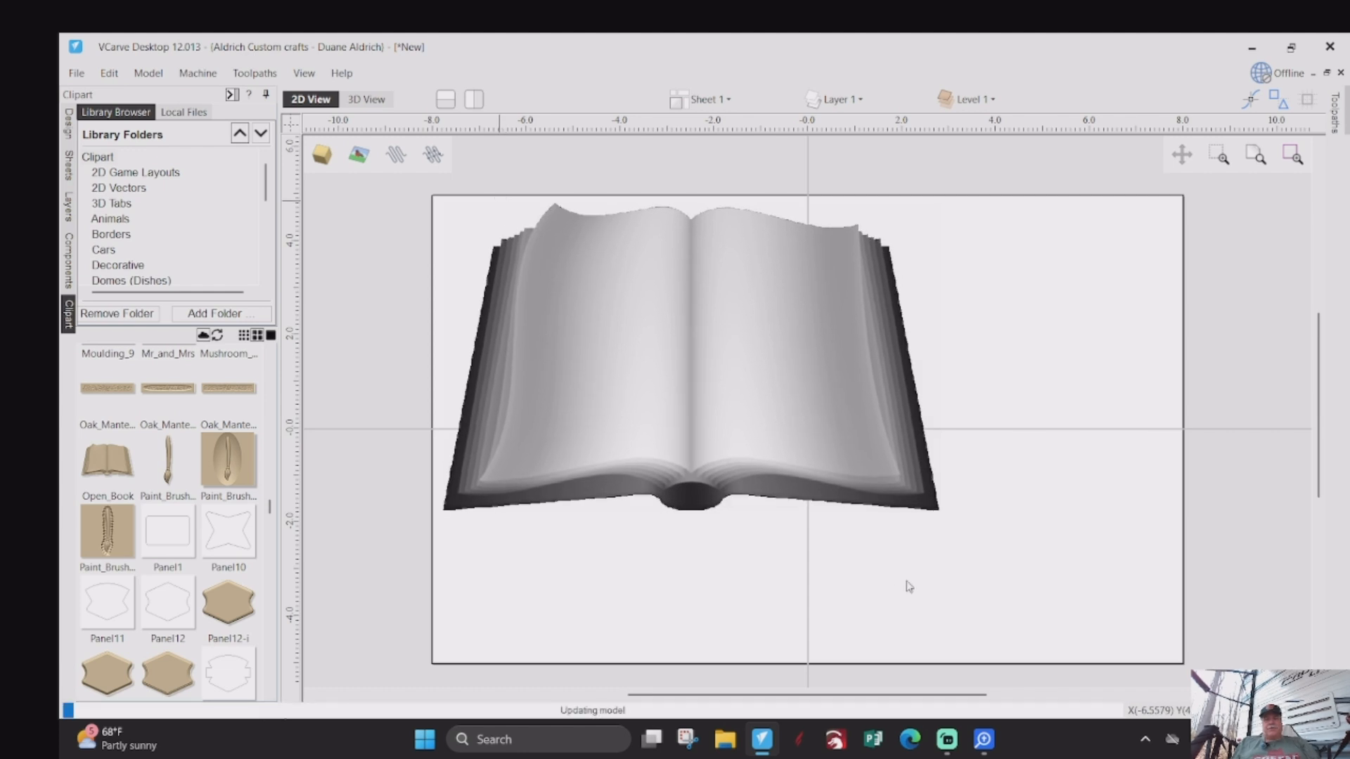
{"action": "left_click_drag", "start_coordinate": [947, 520], "coordinate": [1112, 662]}
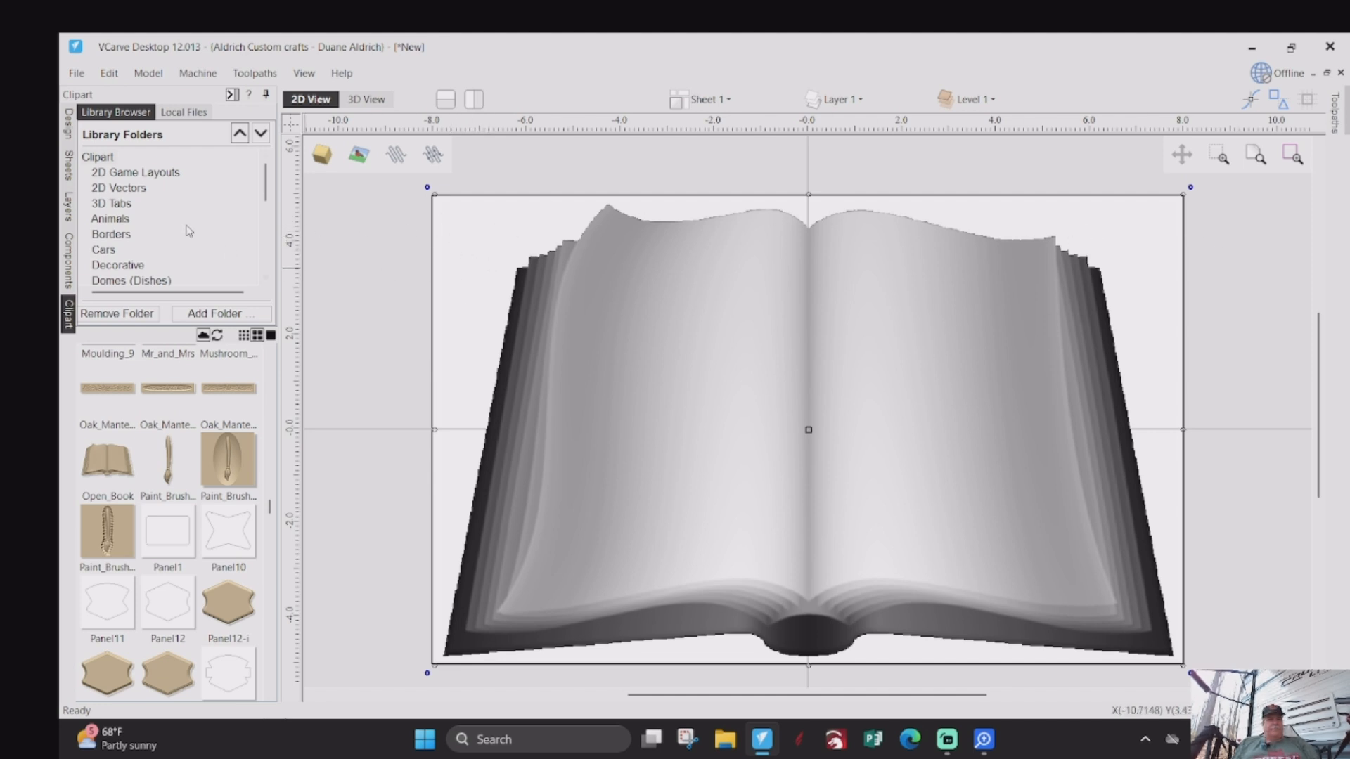
- Create centred text on the book's left page reading "As for / Me and / My House" on three lines
{"action": "left_click", "coordinate": [68, 123]}
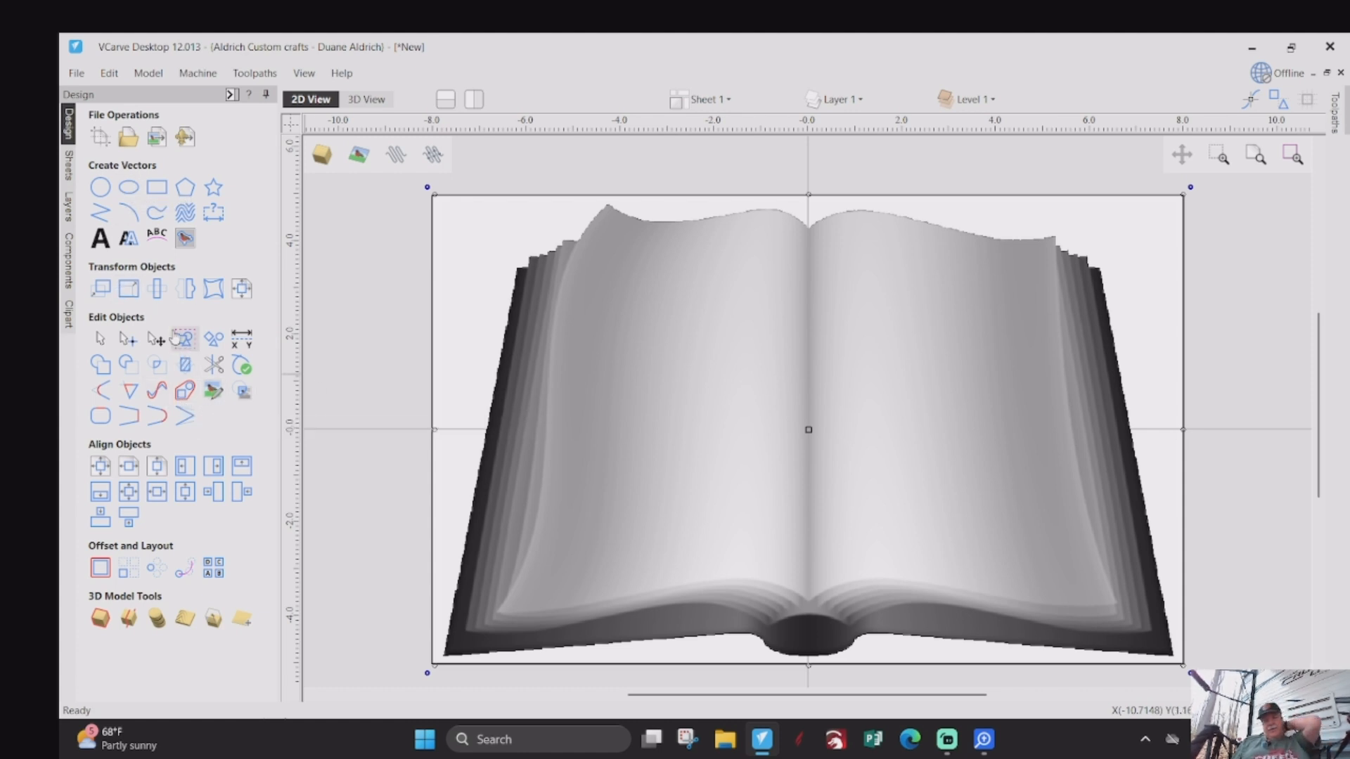
{"action": "left_click", "coordinate": [108, 249]}
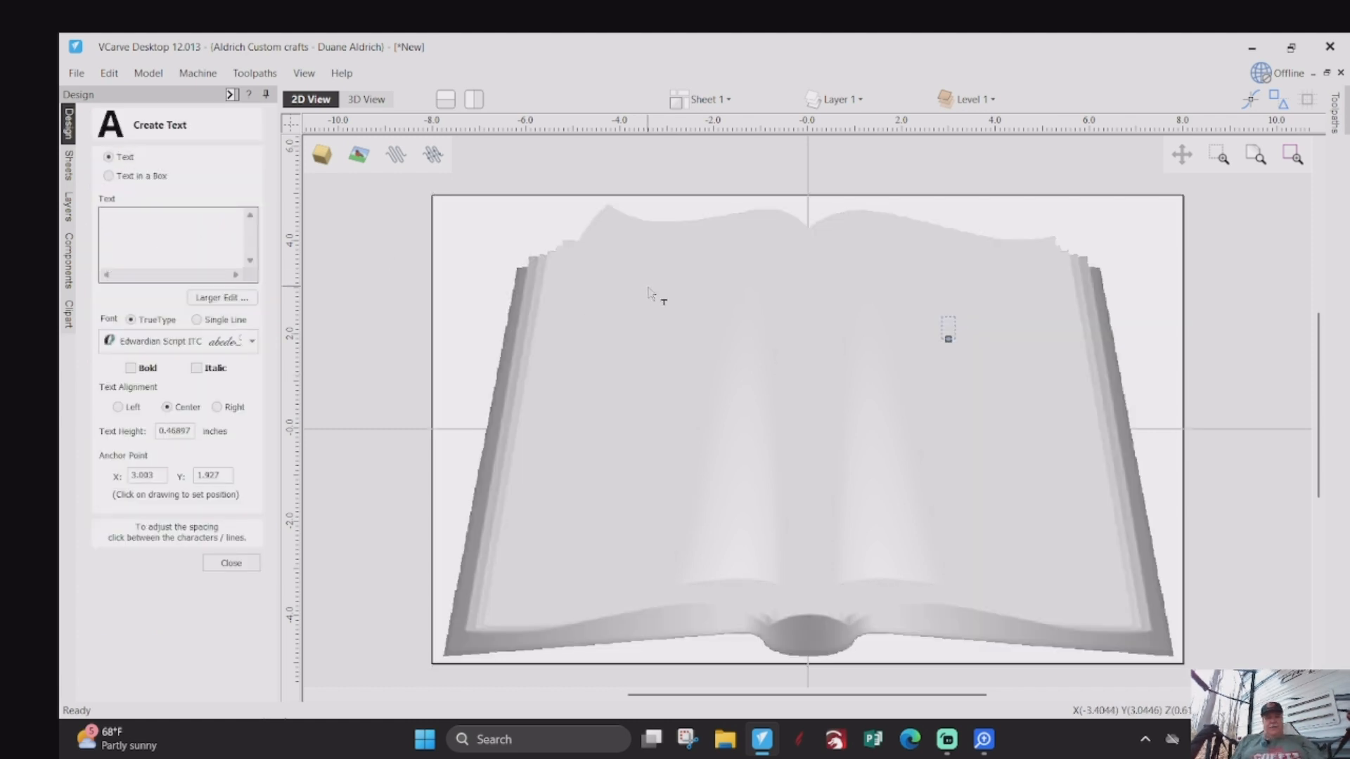
{"action": "left_click", "coordinate": [598, 330]}
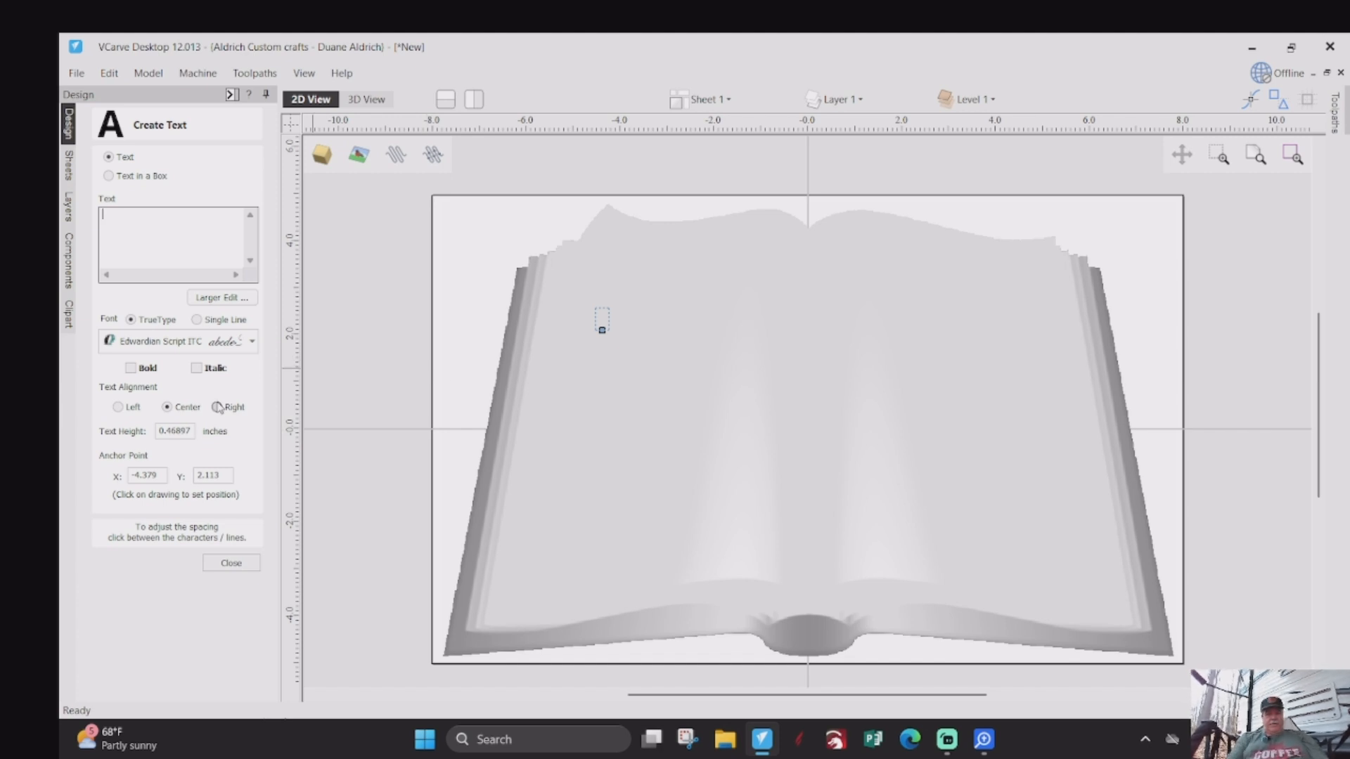
{"action": "type", "text": "As"}
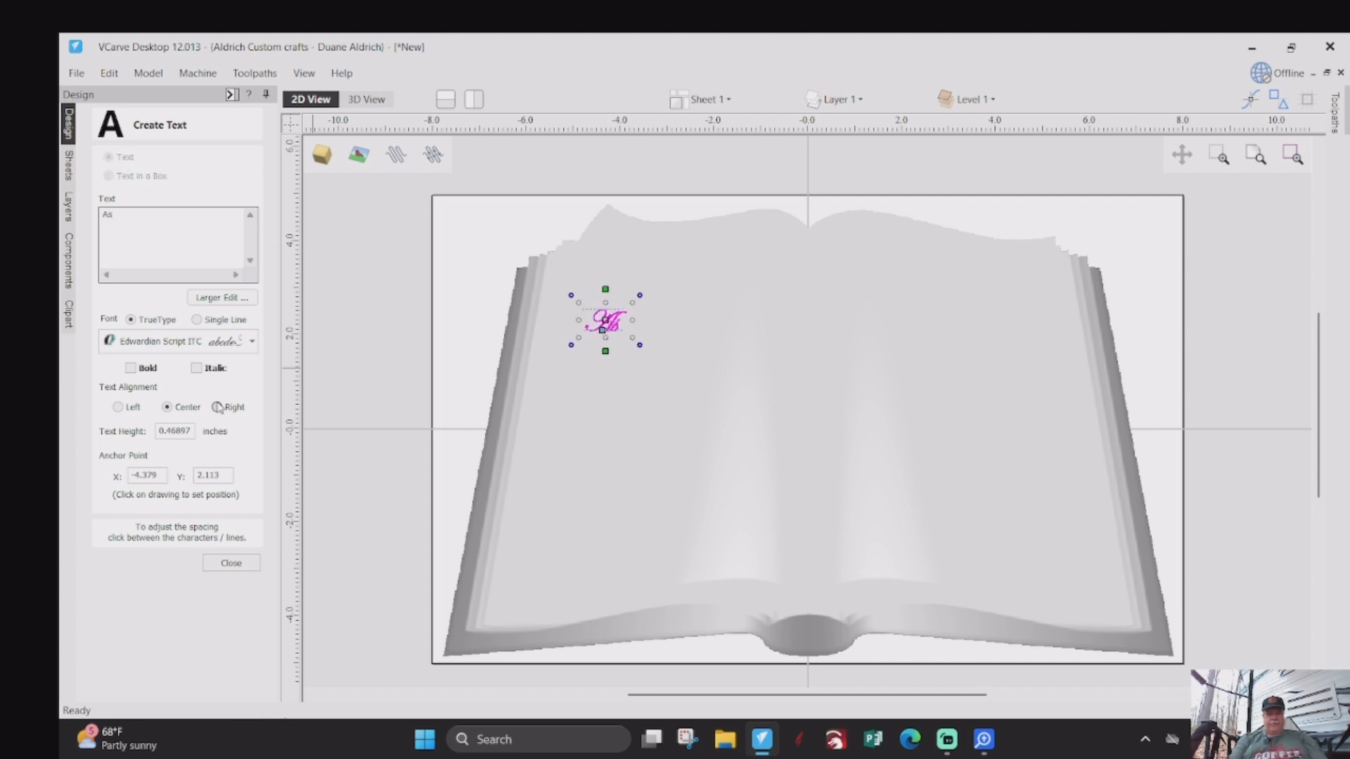
{"action": "type", "text": " for"}
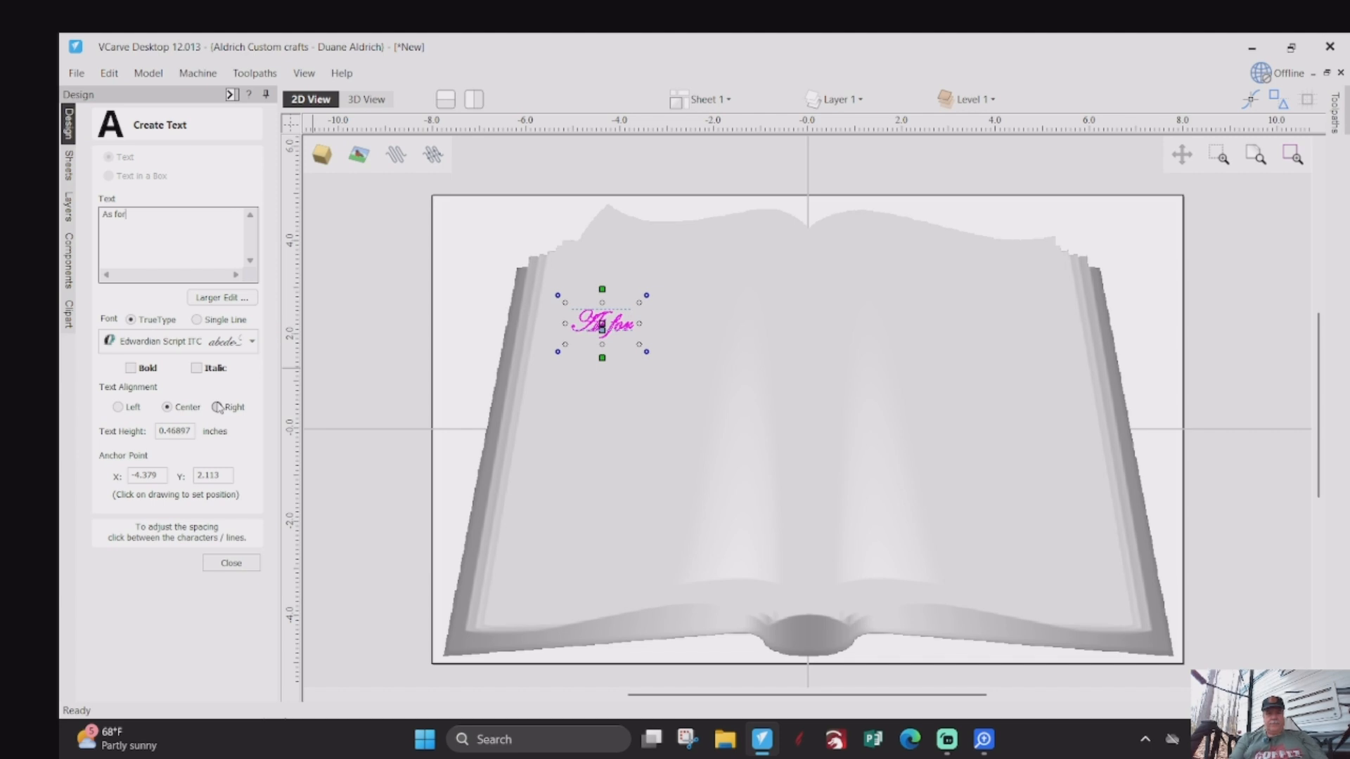
{"action": "key", "text": "Return"}
{"action": "type", "text": "Me and"}
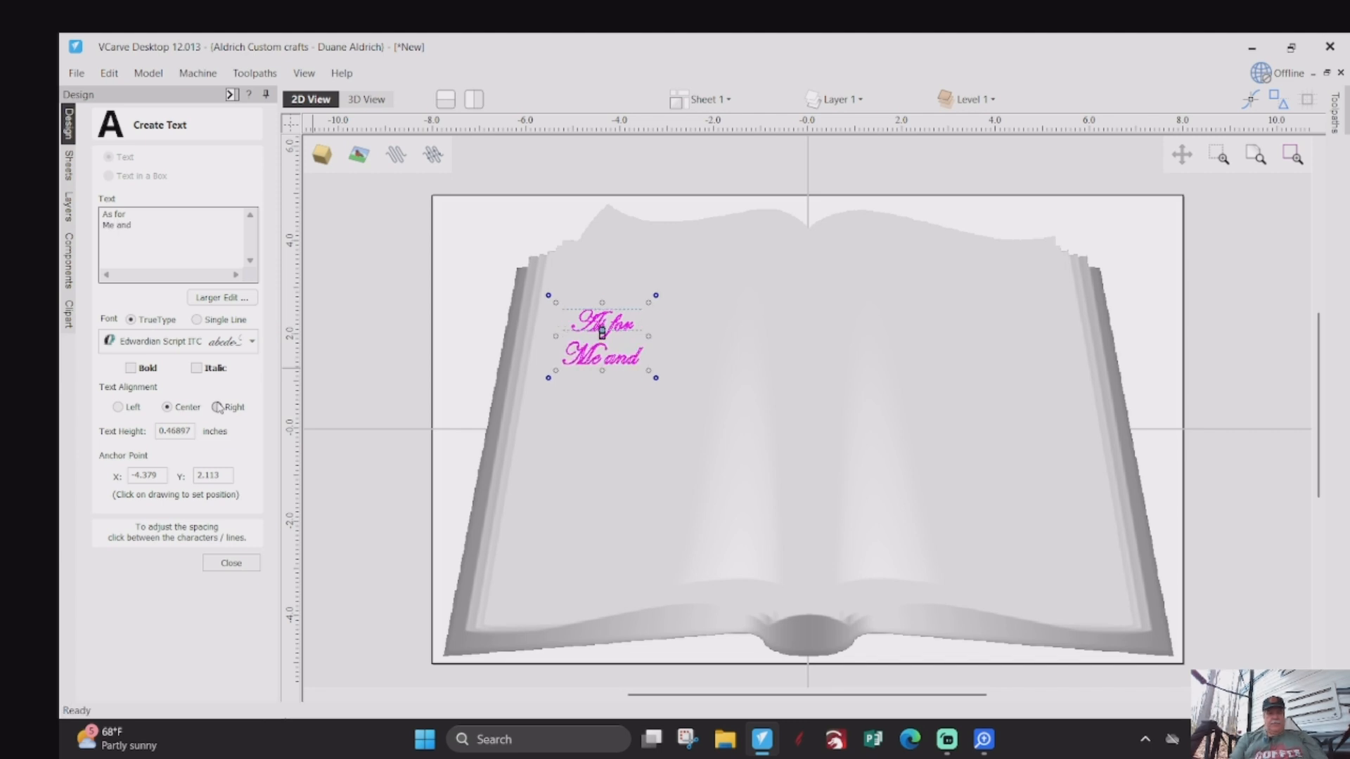
{"action": "key", "text": "BackSpace"}
{"action": "type", "text": "My"}
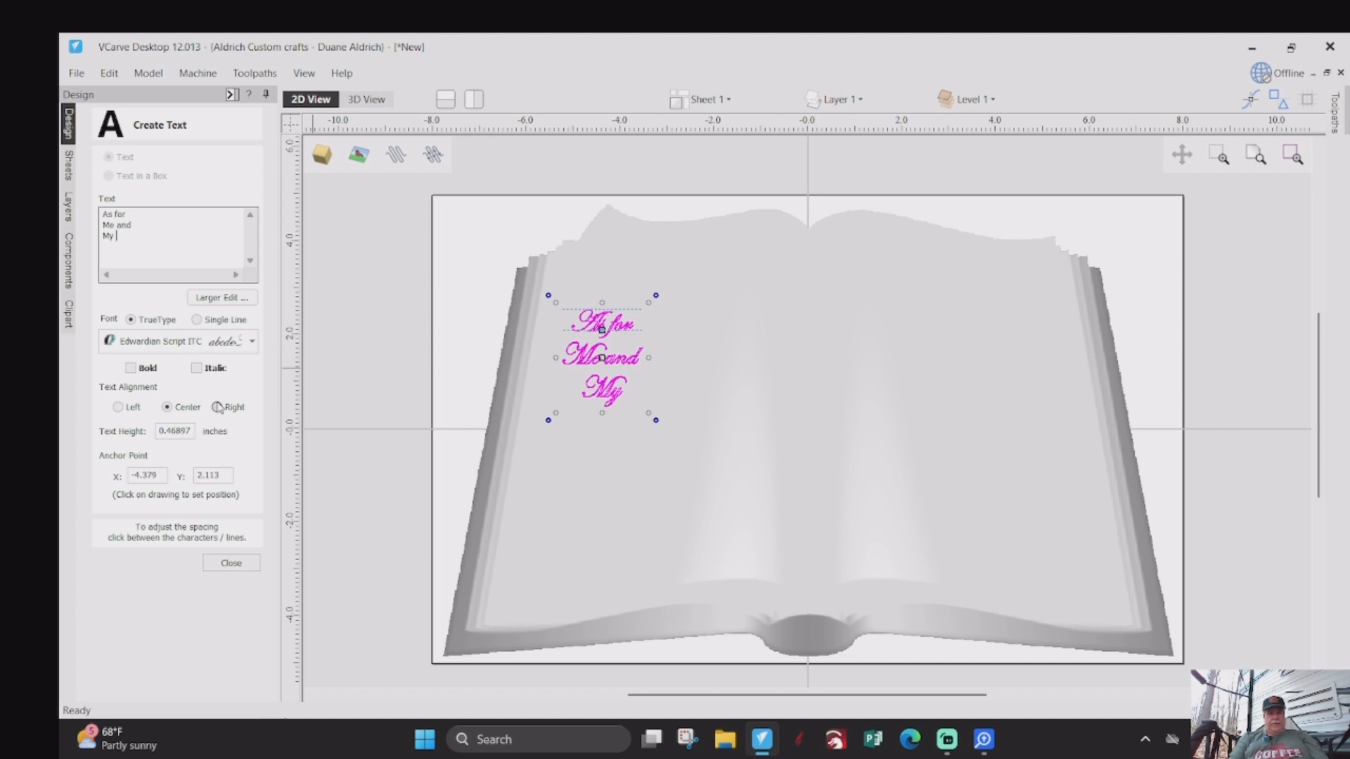
{"action": "type", "text": " House"}
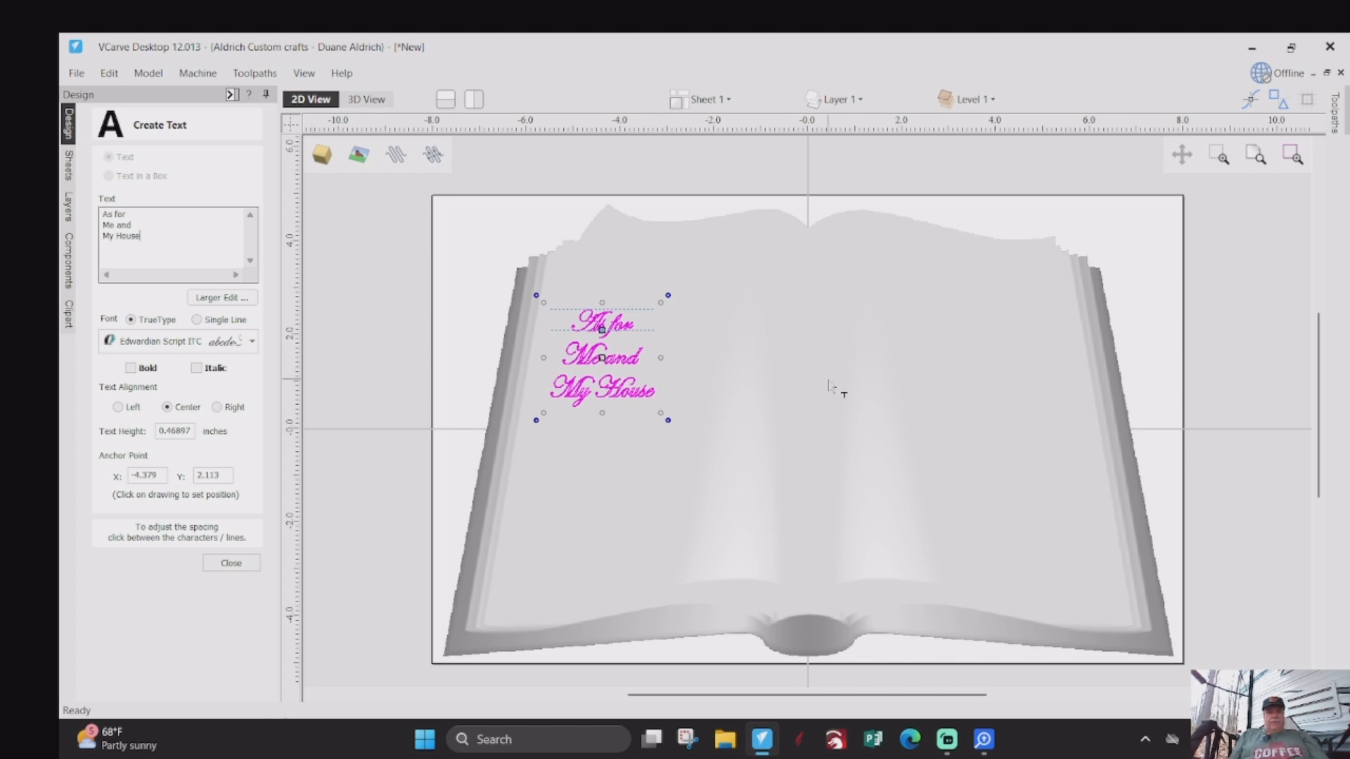
- Add centred text on the book's right page reading "We will / Serve the / Lord" on three lines
{"action": "left_click", "coordinate": [932, 344]}
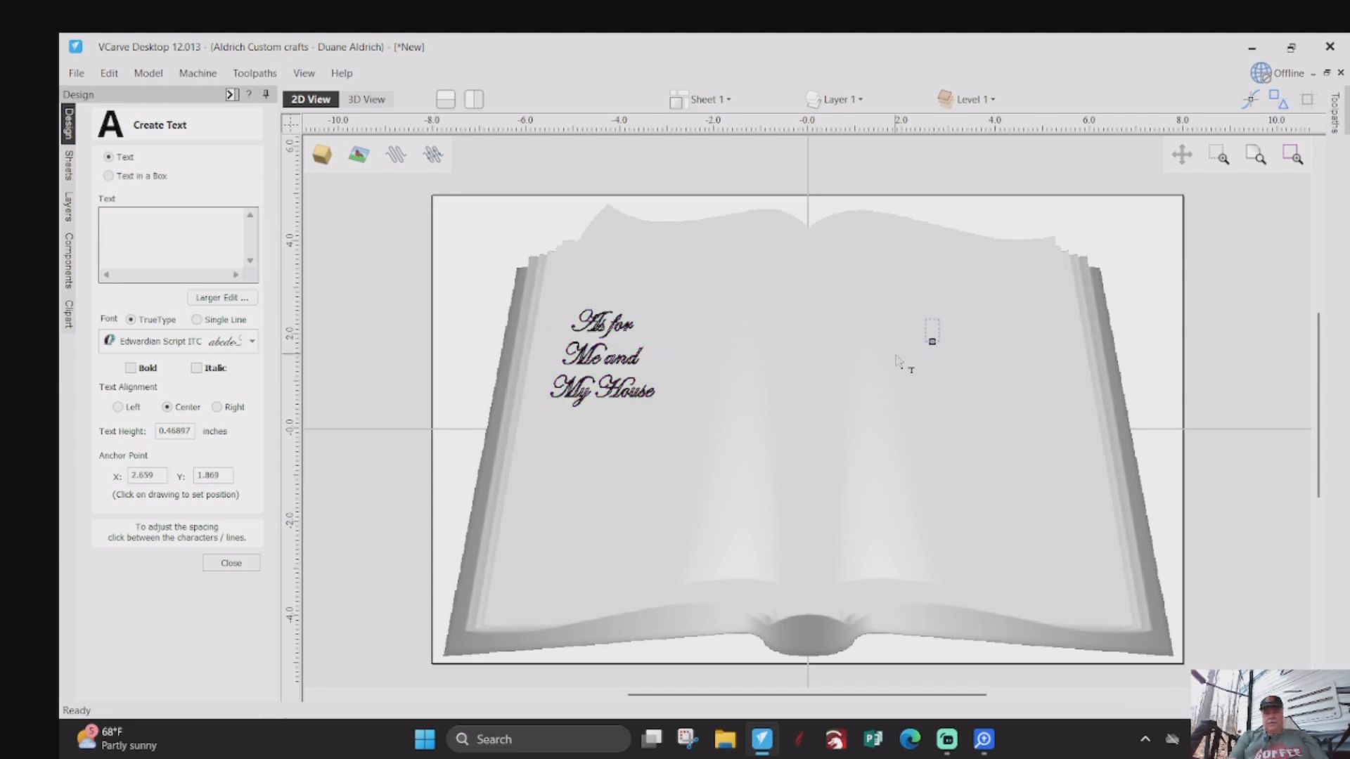
{"action": "type", "text": "We wi"}
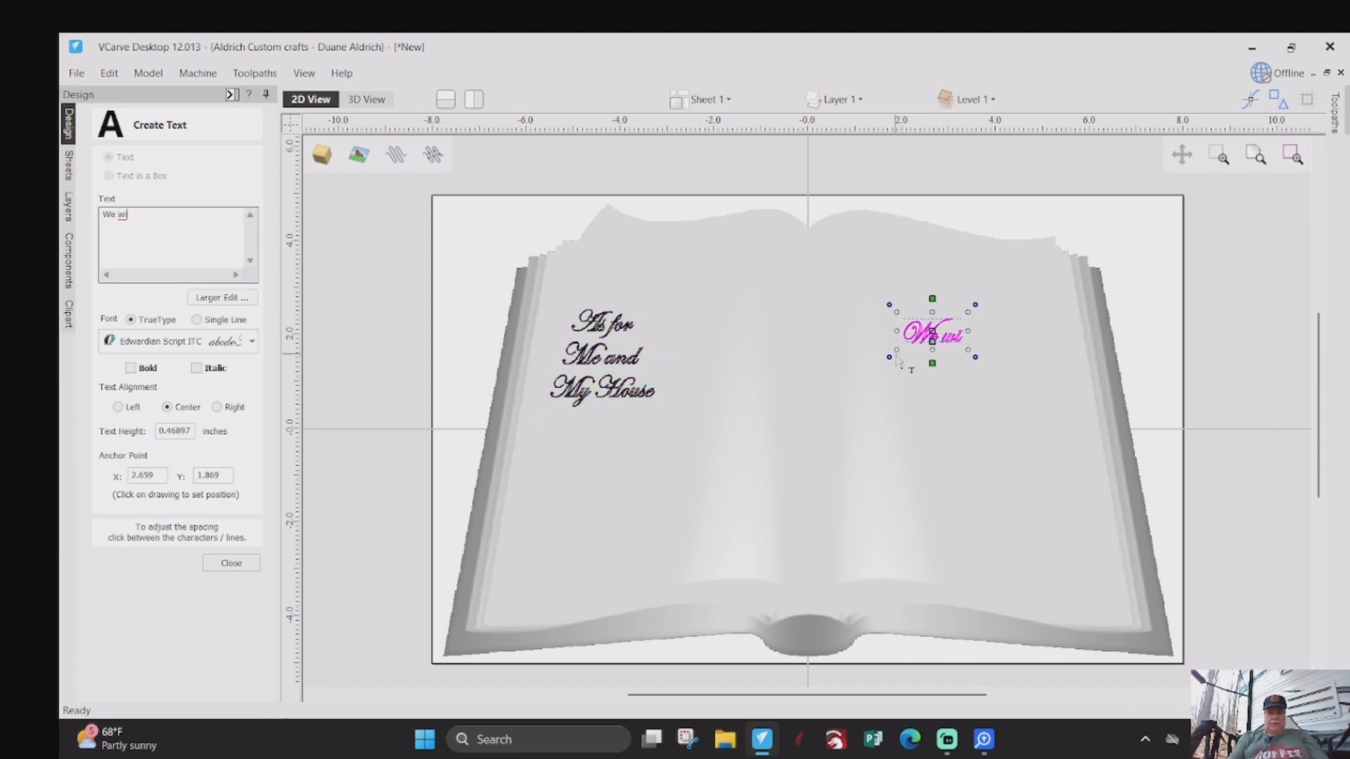
{"action": "type", "text": "l"}
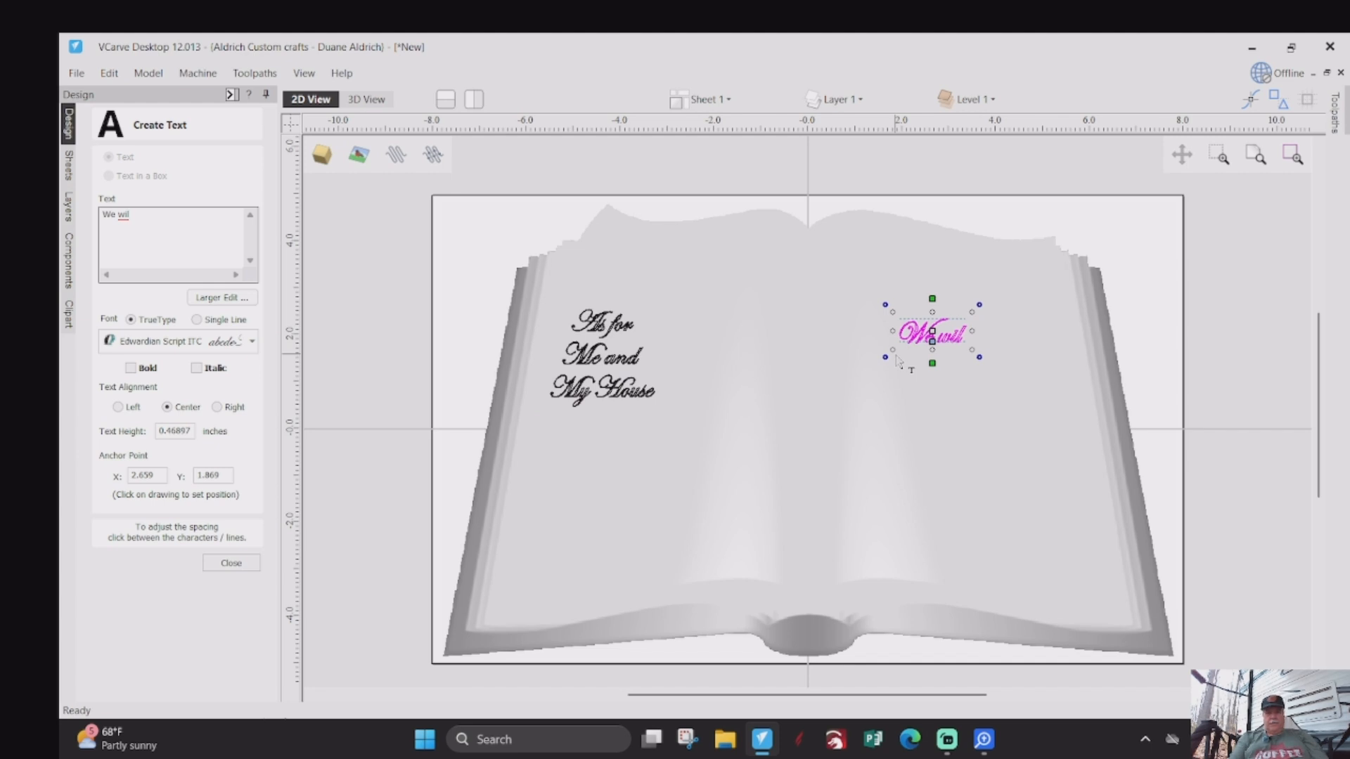
{"action": "type", "text": "l "}
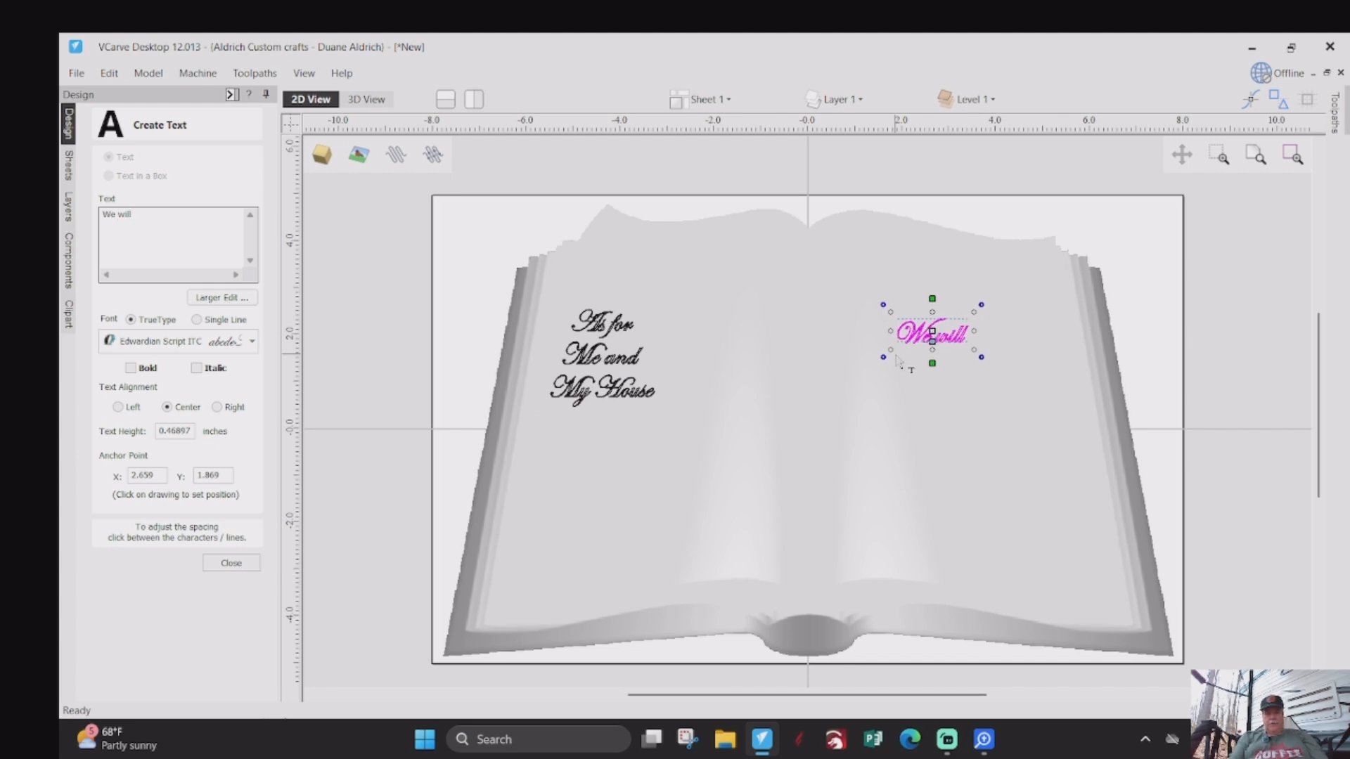
{"action": "type", "text": "Serve"}
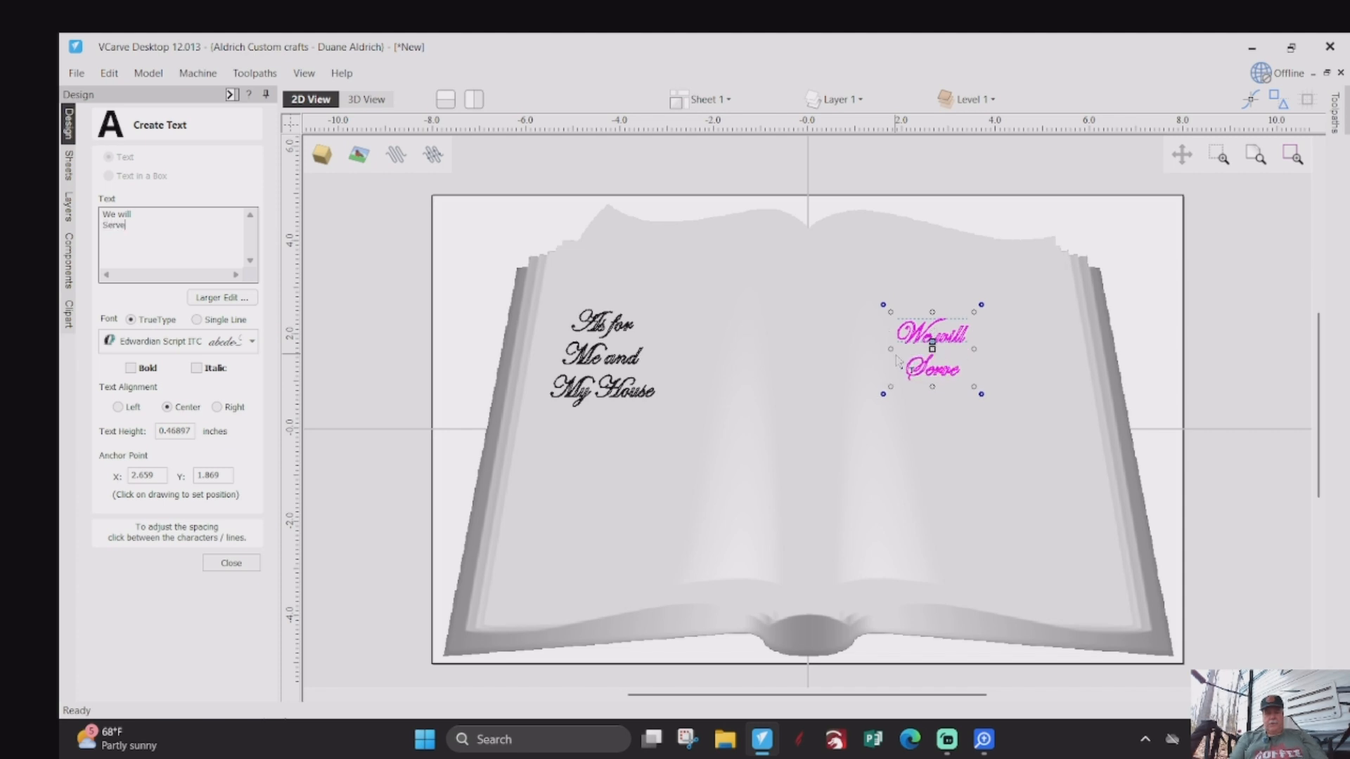
{"action": "type", "text": " the"}
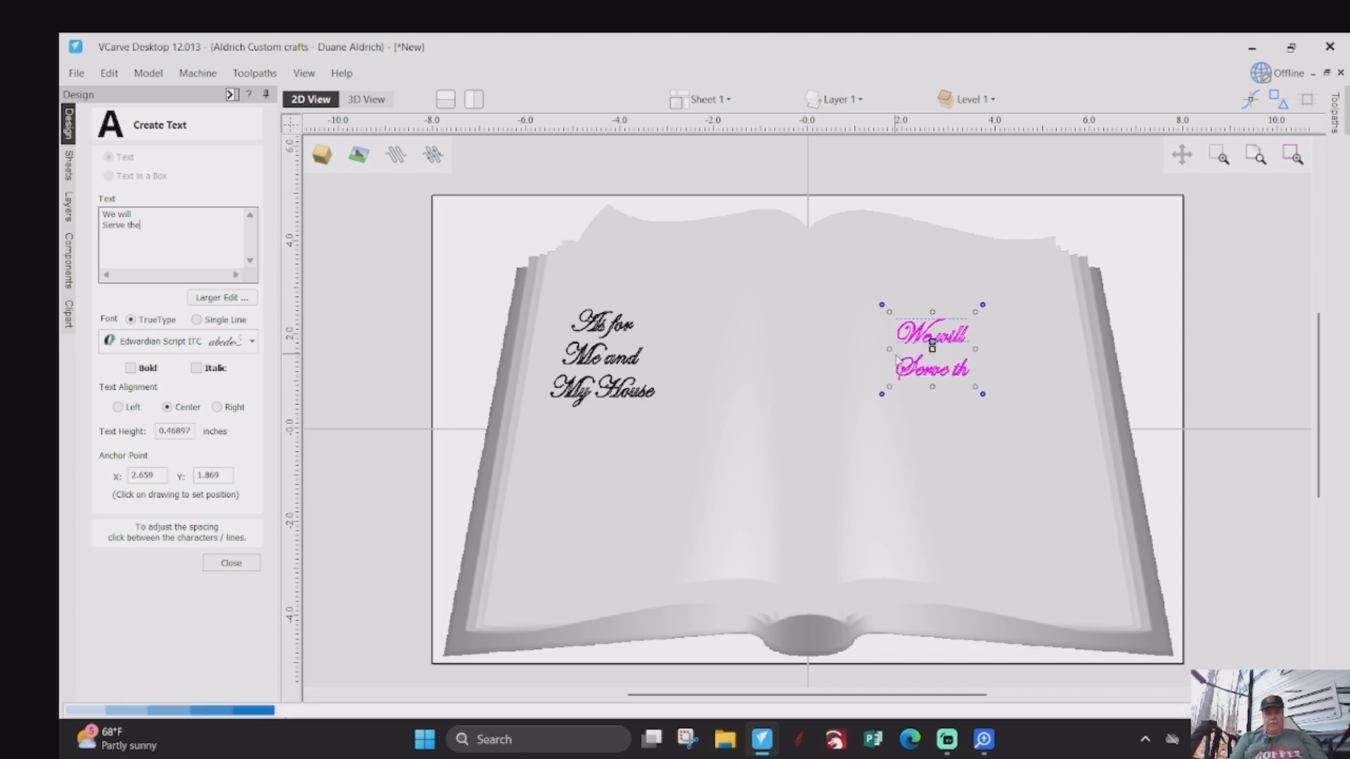
{"action": "key", "text": "Return"}
{"action": "type", "text": "Lord"}
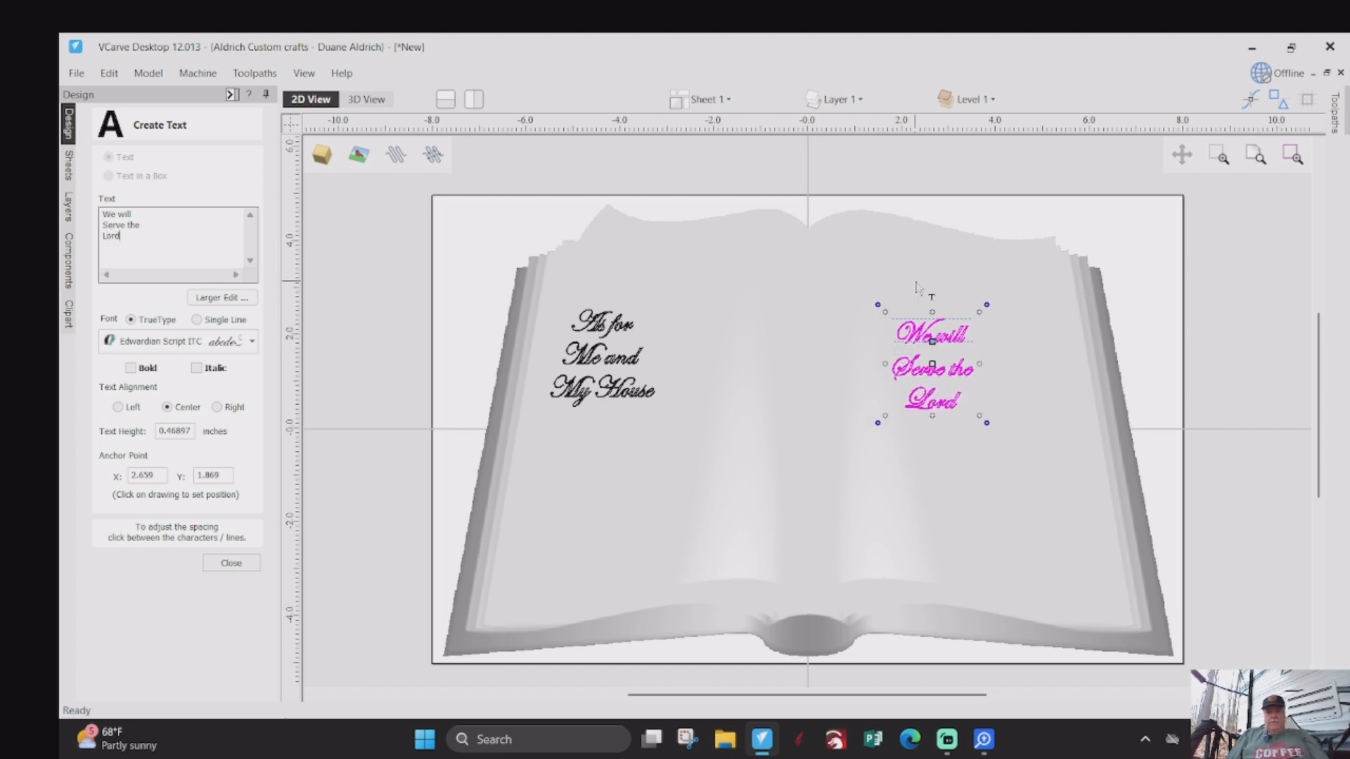
- Add the verse reference "Joshua 24:15" below the right page's text and finish creating text
{"action": "left_click", "coordinate": [967, 518]}
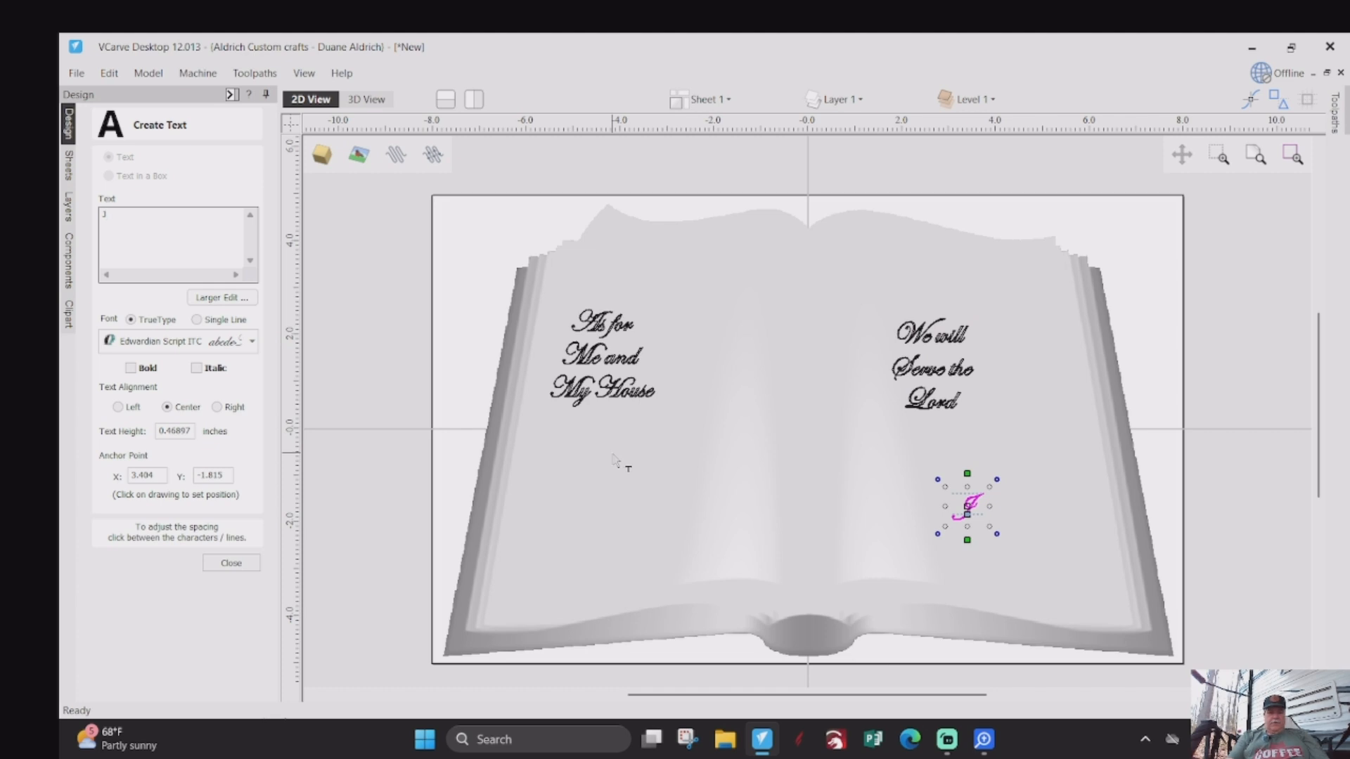
{"action": "type", "text": "oshua 24"}
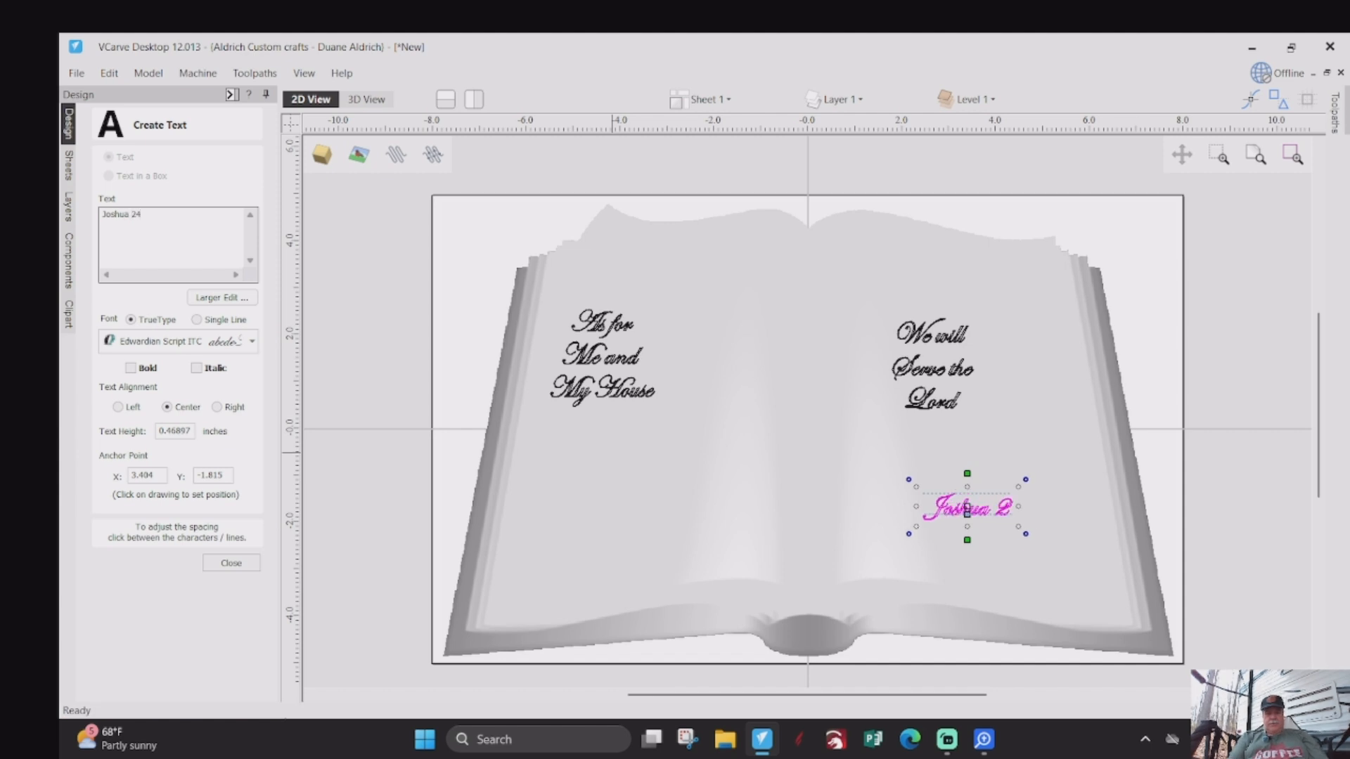
{"action": "type", "text": ":15"}
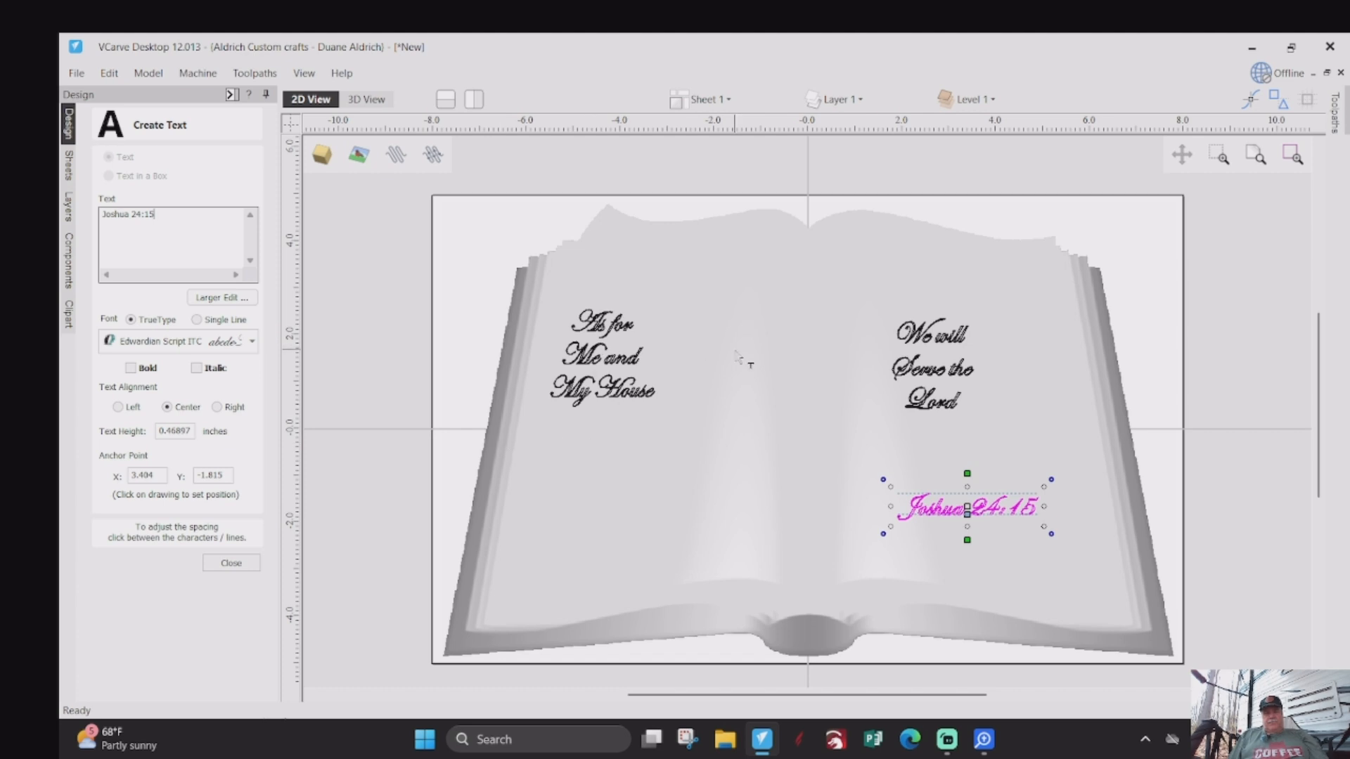
{"action": "left_click", "coordinate": [238, 567]}
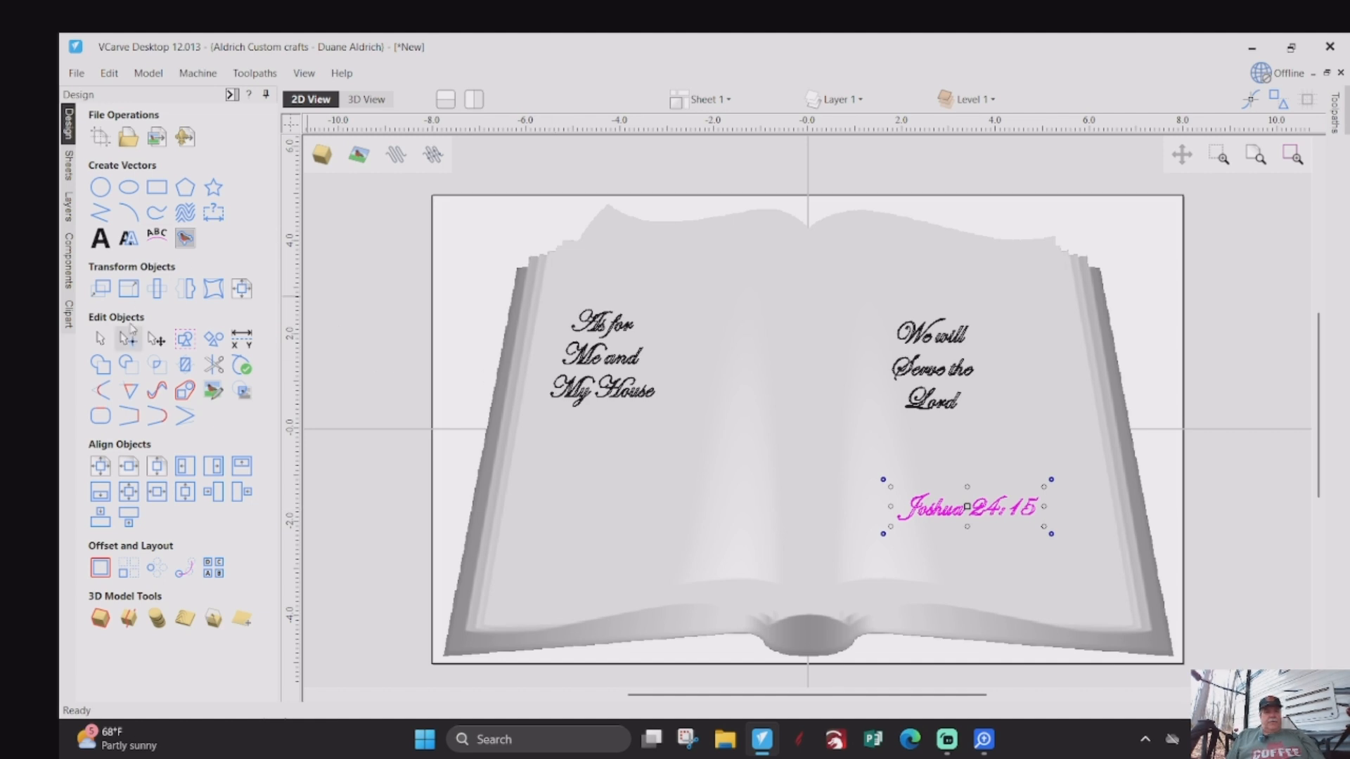
- Move the "We will Serve the Lord" text slightly right and down on its page
{"action": "left_click", "coordinate": [101, 288]}
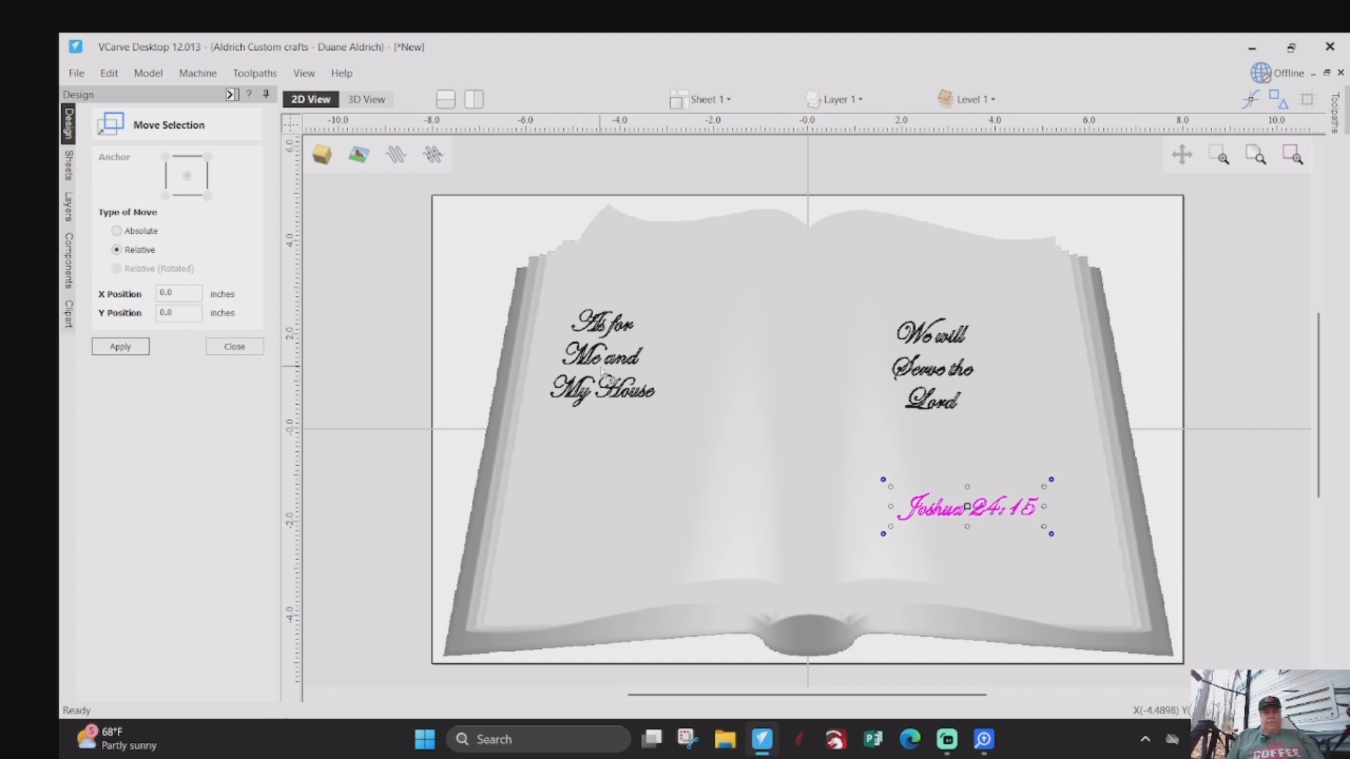
{"action": "left_click", "coordinate": [932, 367]}
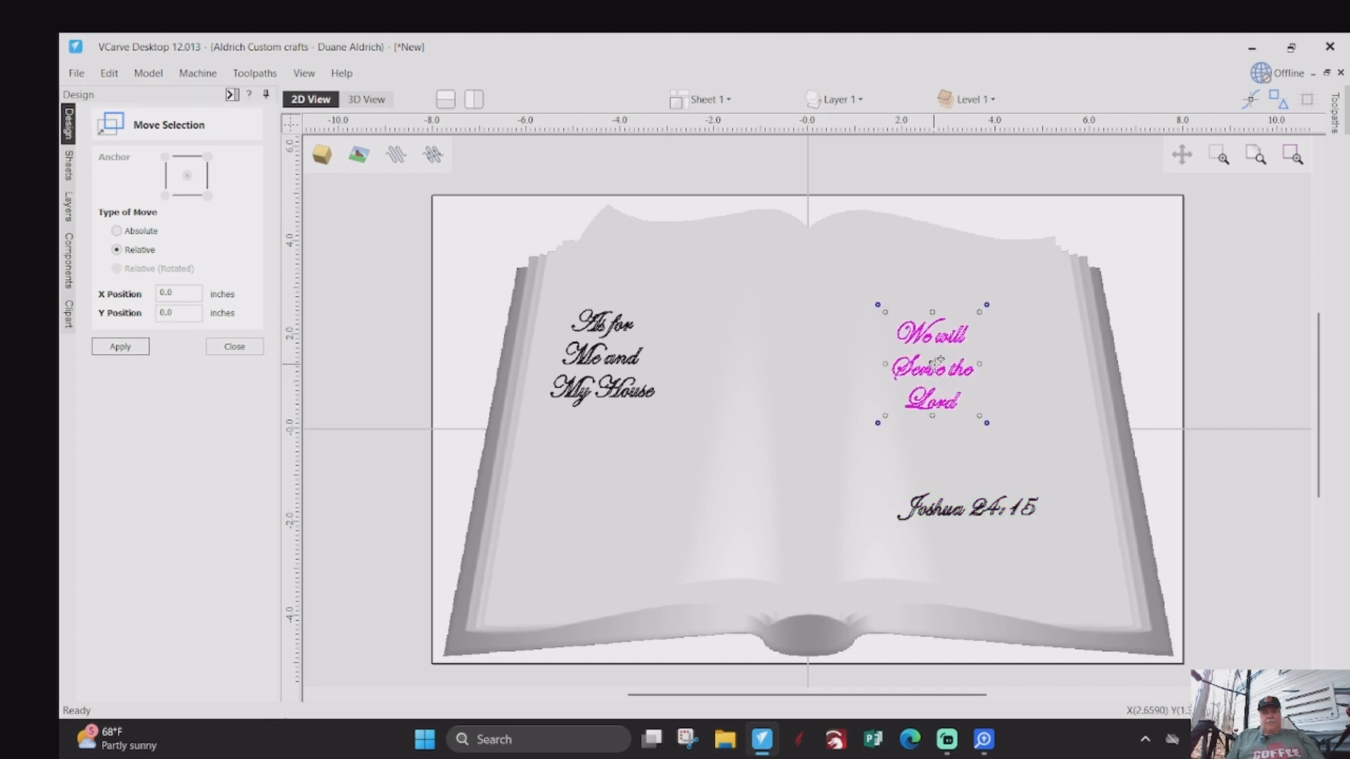
{"action": "left_click_drag", "start_coordinate": [939, 360], "coordinate": [977, 371]}
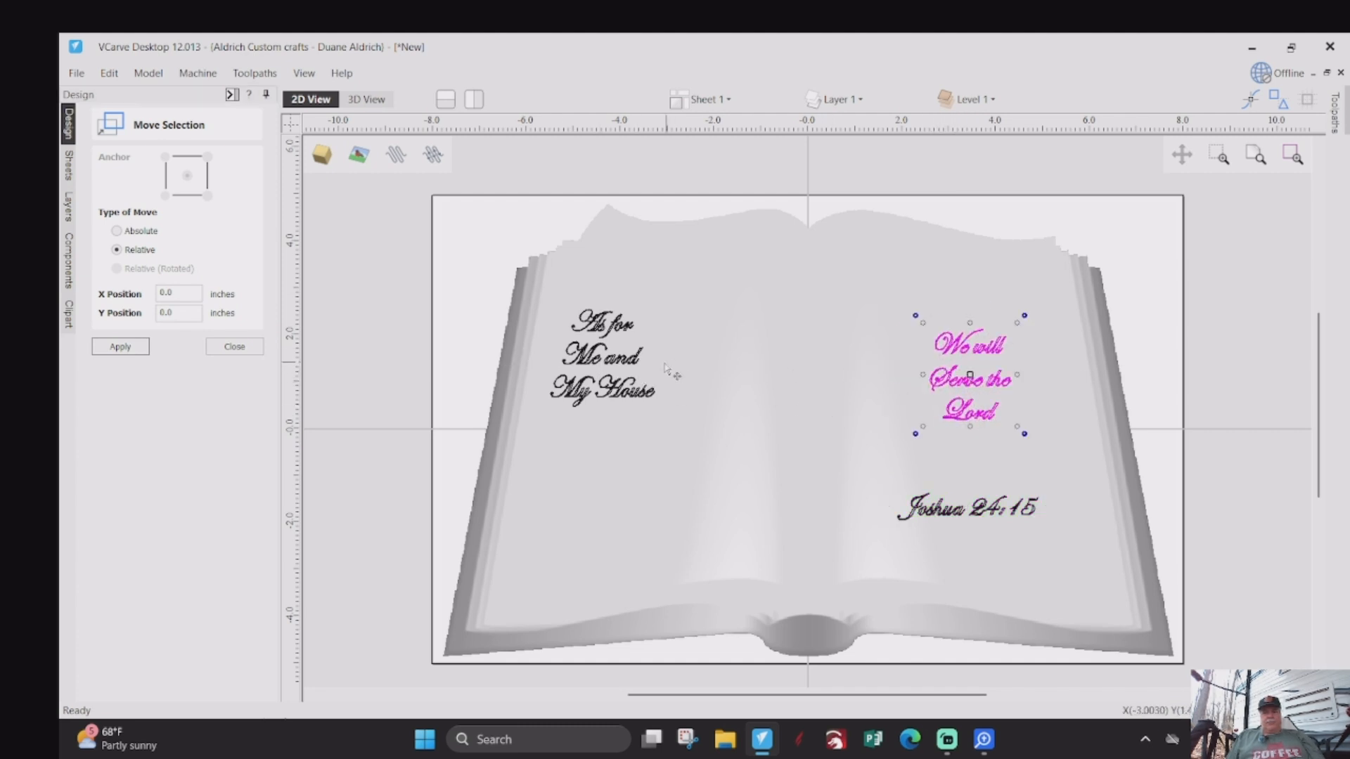
- Move the "As for Me and My House" text slightly towards the book's spine and enlarge it across the left page
{"action": "left_click", "coordinate": [606, 360]}
{"action": "left_click_drag", "start_coordinate": [608, 360], "coordinate": [647, 370]}
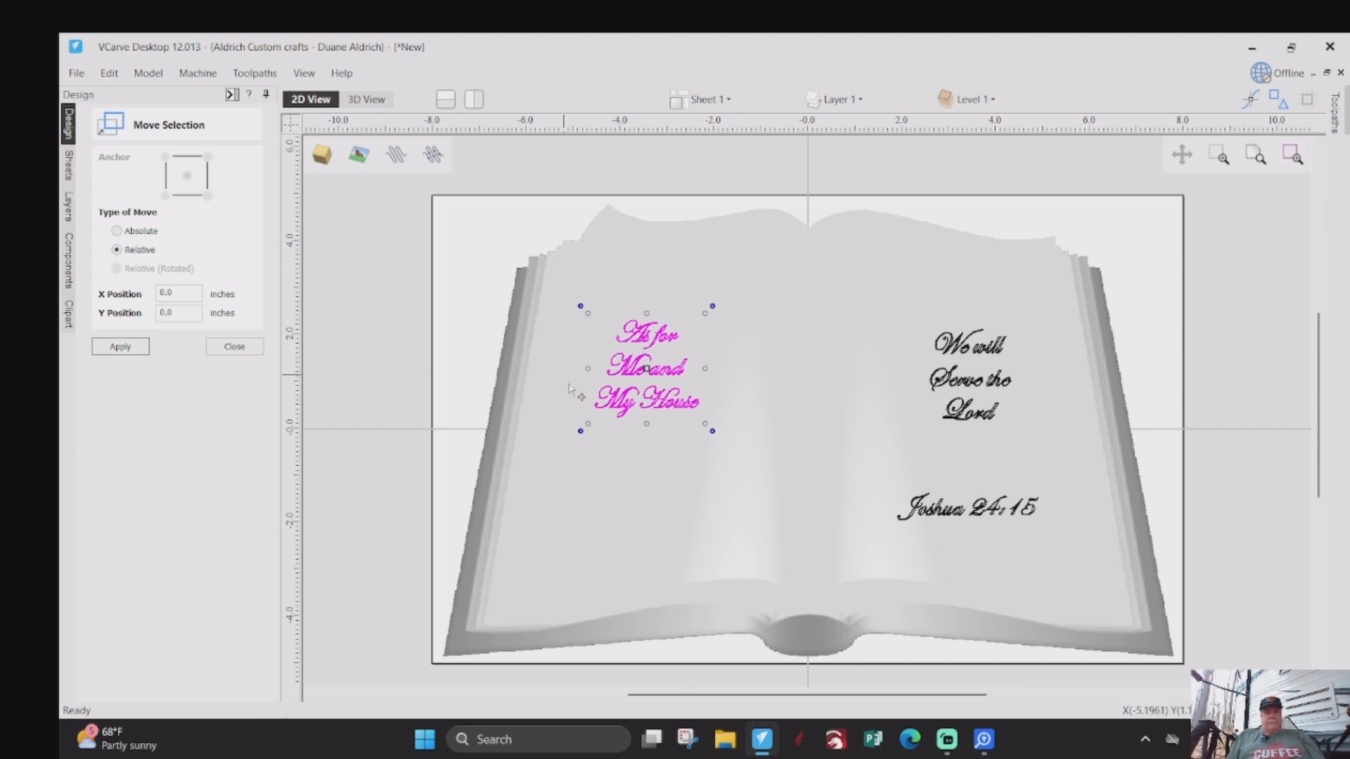
{"action": "left_click_drag", "start_coordinate": [588, 424], "coordinate": [538, 470]}
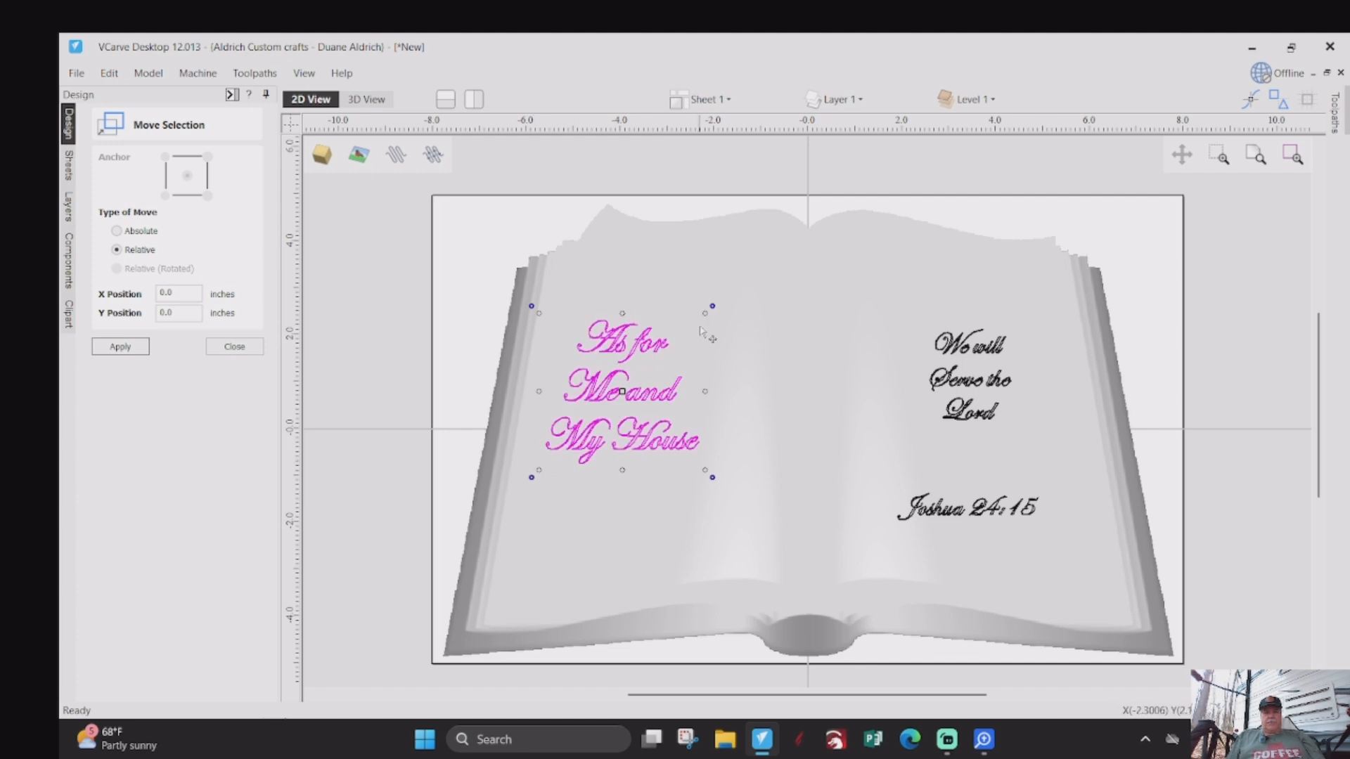
{"action": "left_click_drag", "start_coordinate": [712, 307], "coordinate": [752, 272]}
- Enlarge the "We will Serve the Lord" text across the right page, keeping it above the verse reference
{"action": "left_click", "coordinate": [972, 393]}
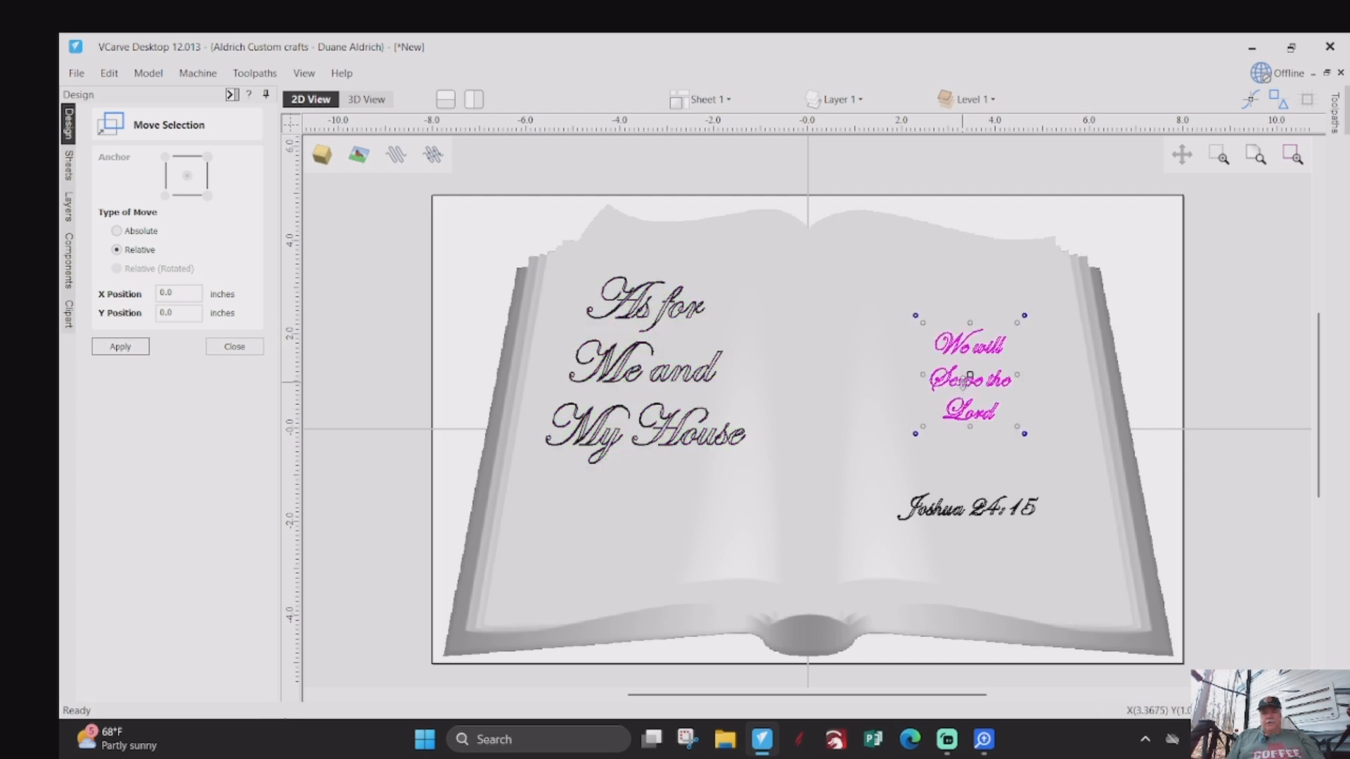
{"action": "left_click_drag", "start_coordinate": [926, 430], "coordinate": [869, 487]}
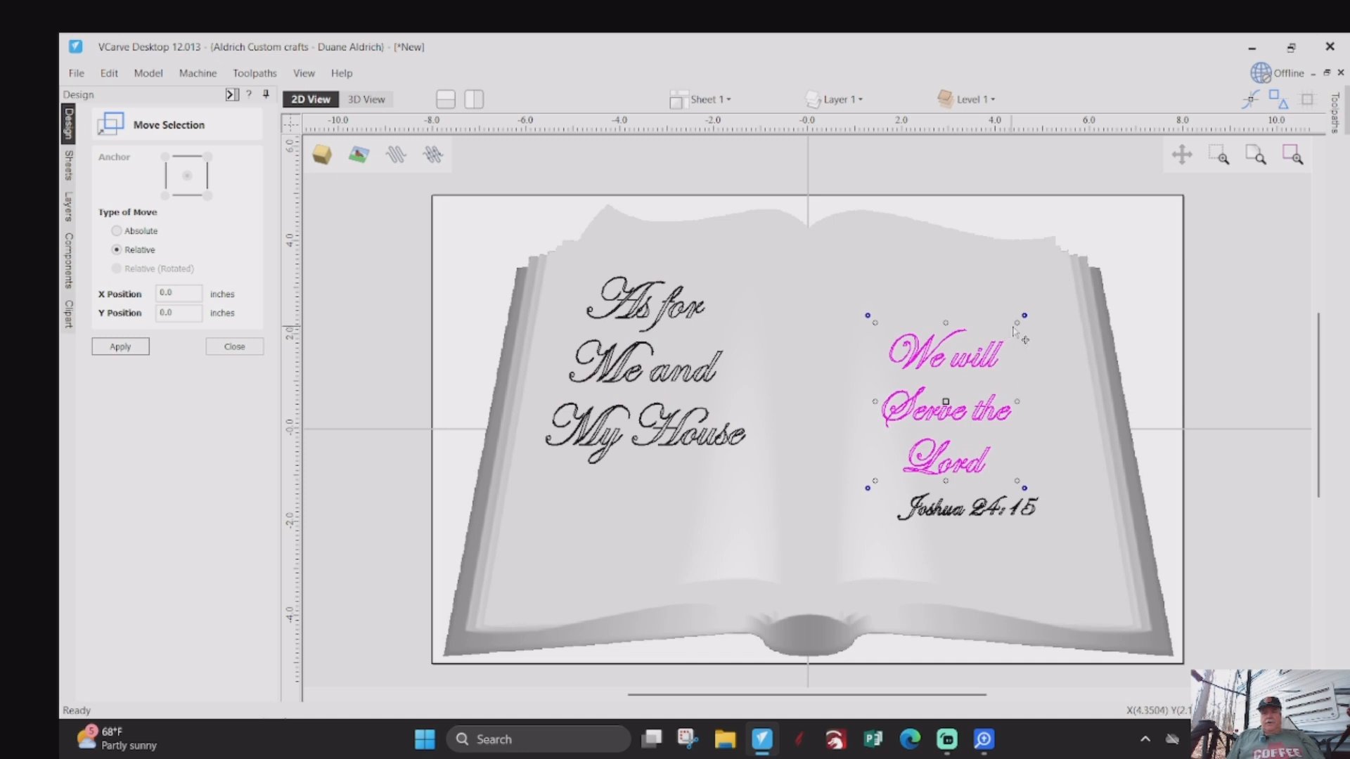
{"action": "left_click_drag", "start_coordinate": [1019, 322], "coordinate": [1057, 278]}
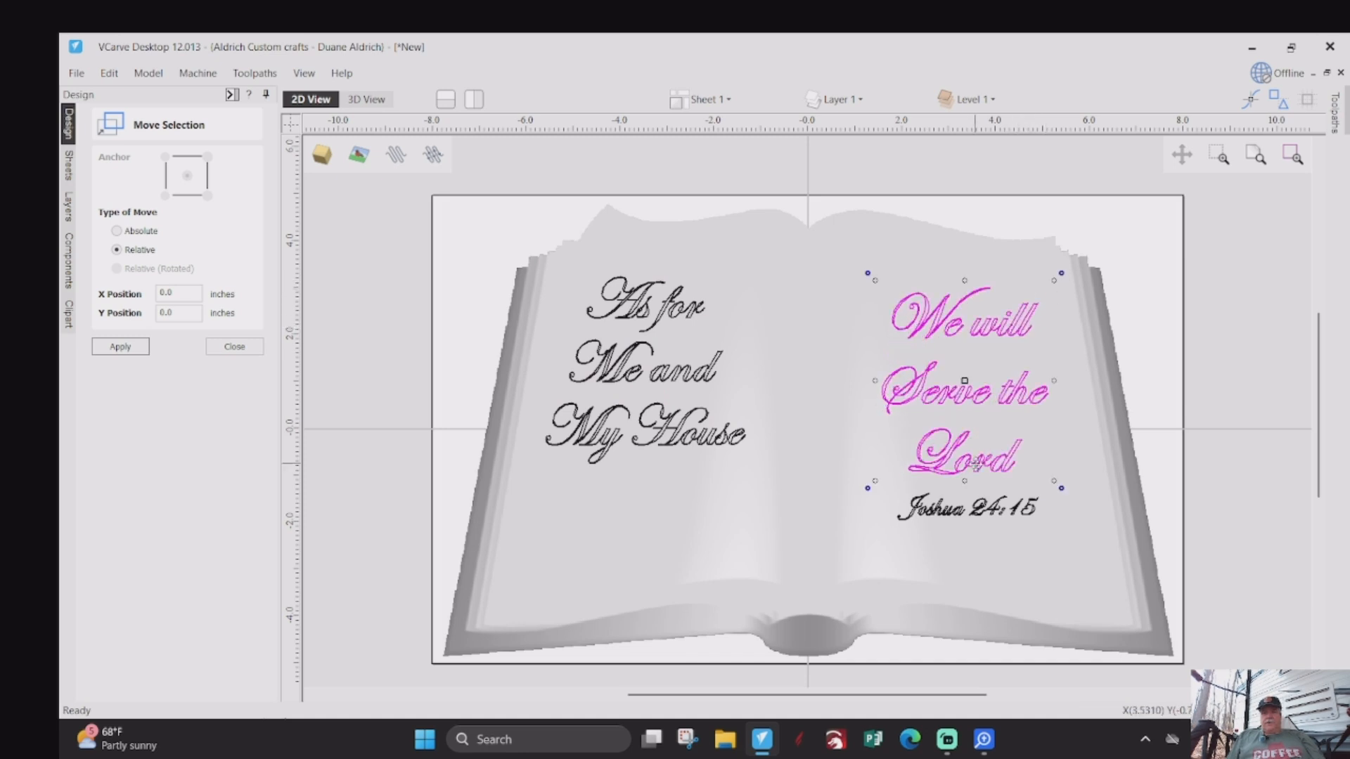
- Enlarge the "Joshua 24:15" reference and shift it slightly right beneath the right page's verse text
{"action": "left_click", "coordinate": [950, 513]}
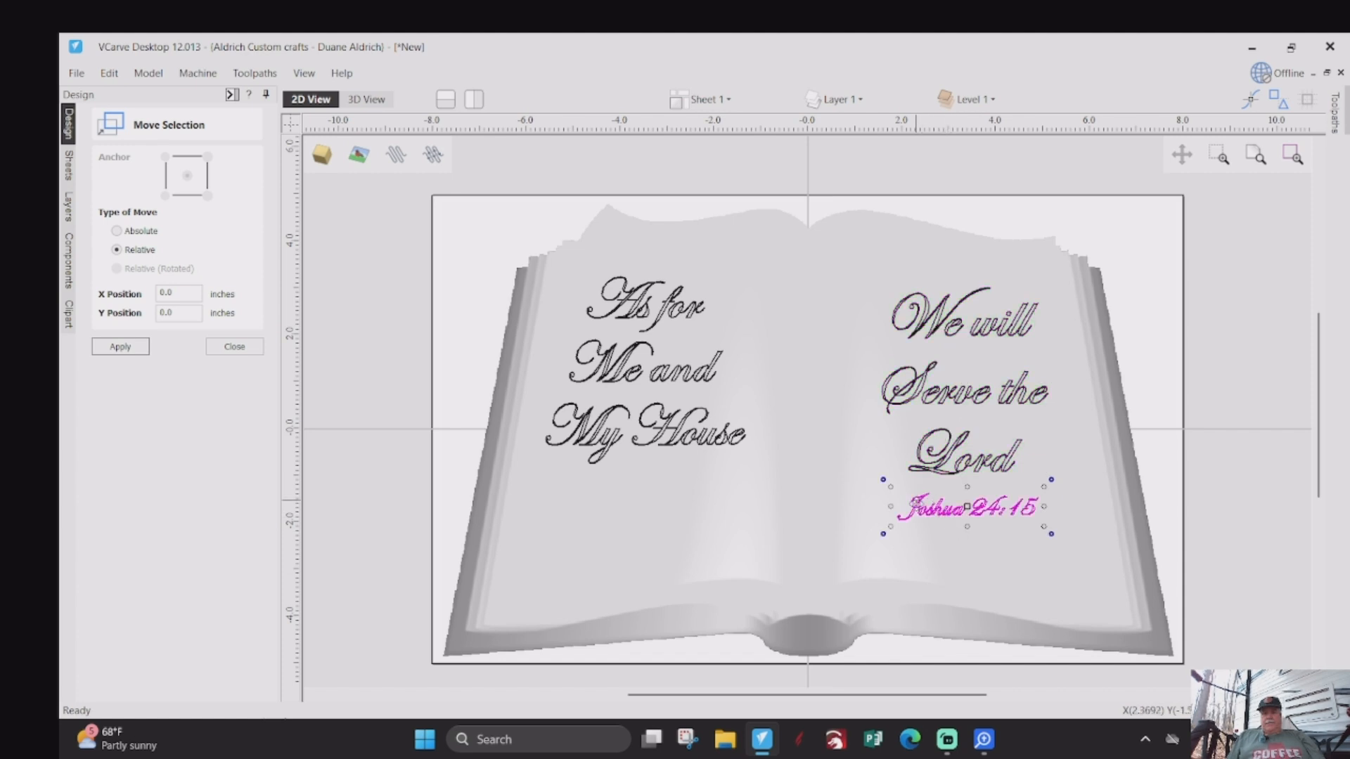
{"action": "left_click_drag", "start_coordinate": [887, 529], "coordinate": [803, 548]}
{"action": "left_click_drag", "start_coordinate": [1045, 540], "coordinate": [1046, 542]}
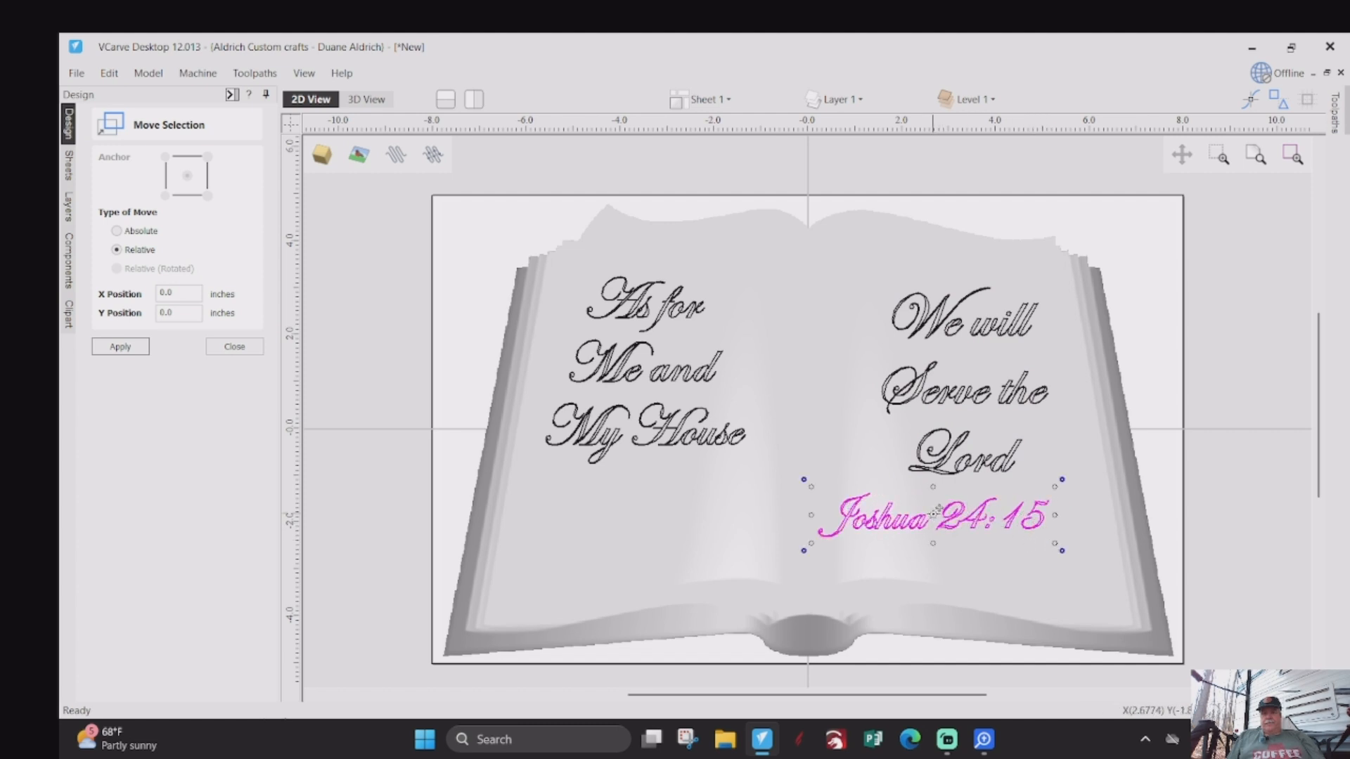
{"action": "left_click_drag", "start_coordinate": [946, 524], "coordinate": [963, 525]}
{"action": "scroll", "coordinate": [946, 538], "scroll_direction": "up", "scroll_amount": 5}
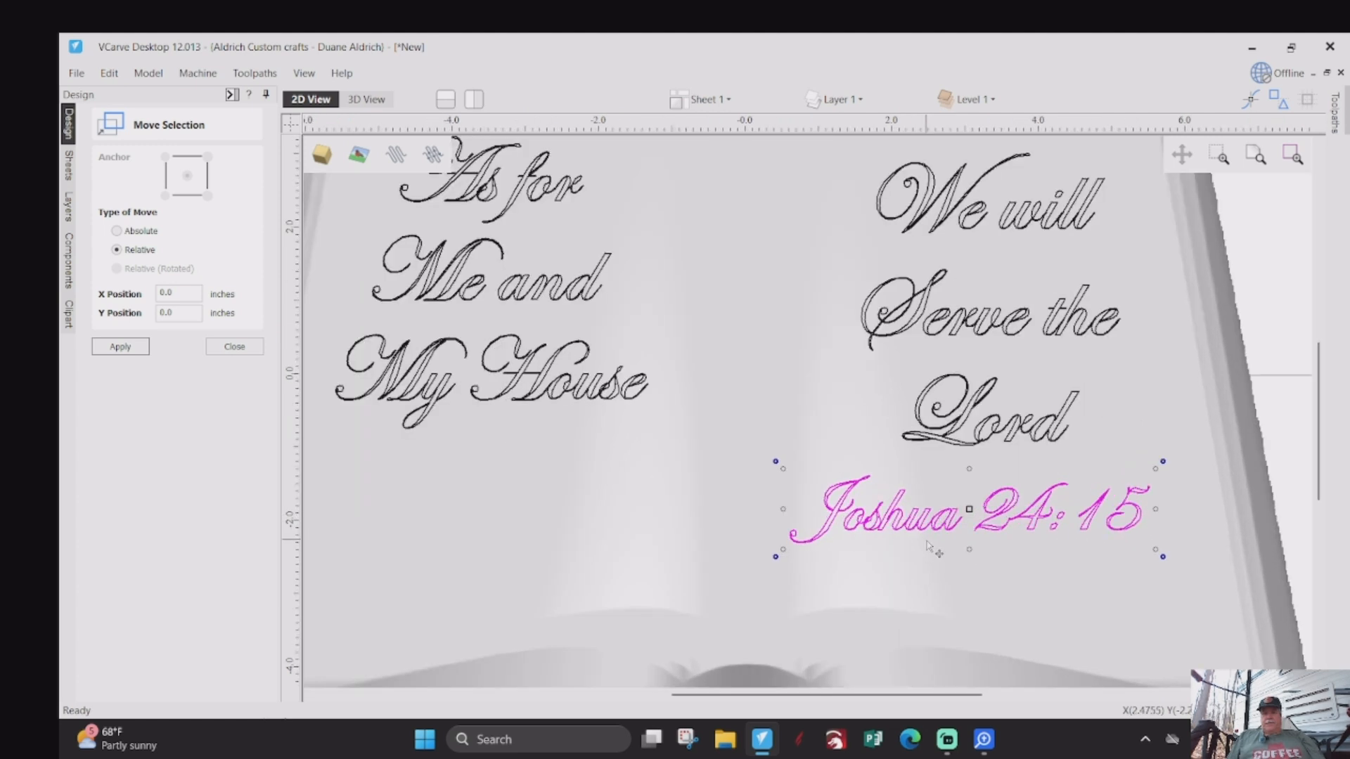
- Weld the overlapping letters of the "Joshua 24:15" text, replacing the original text with the resulting curves
{"action": "scroll", "coordinate": [842, 540], "scroll_direction": "up", "scroll_amount": 2}
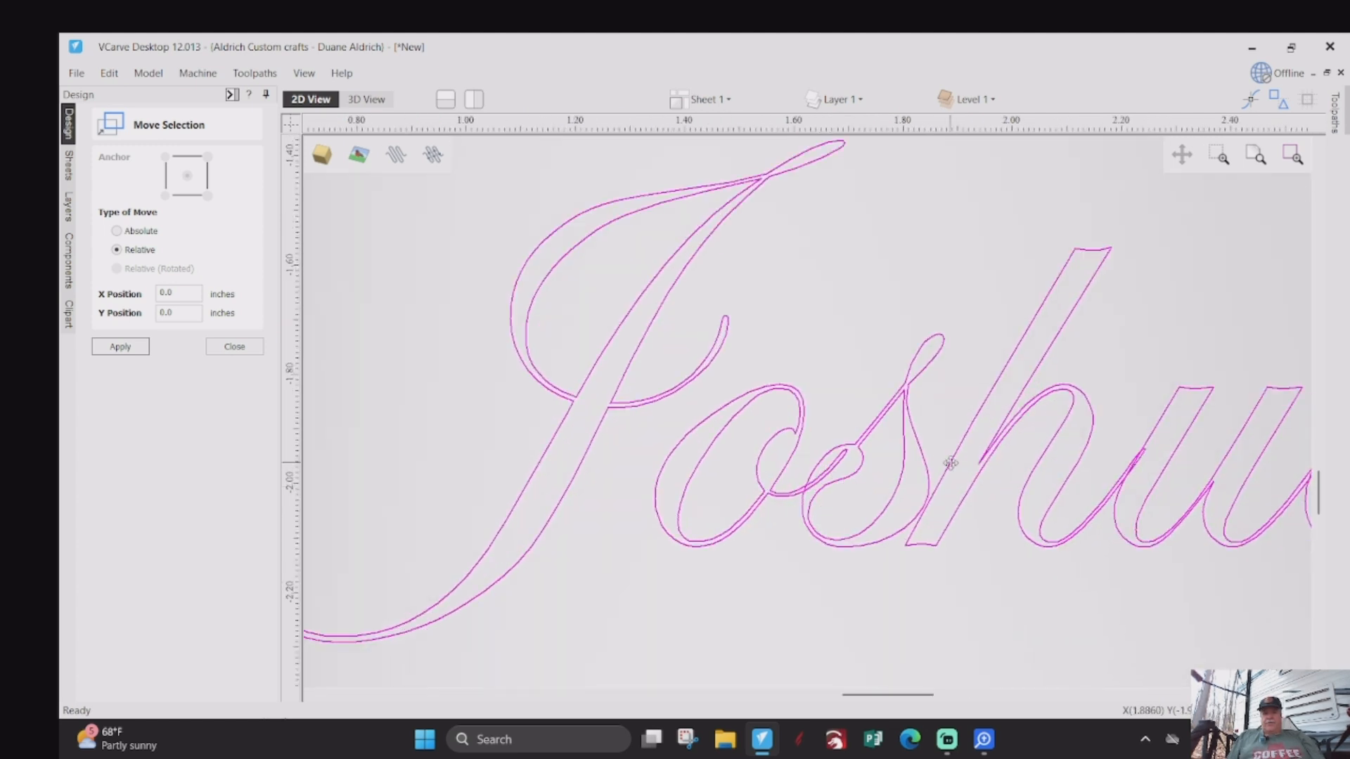
{"action": "scroll", "coordinate": [804, 475], "scroll_direction": "down", "scroll_amount": 5}
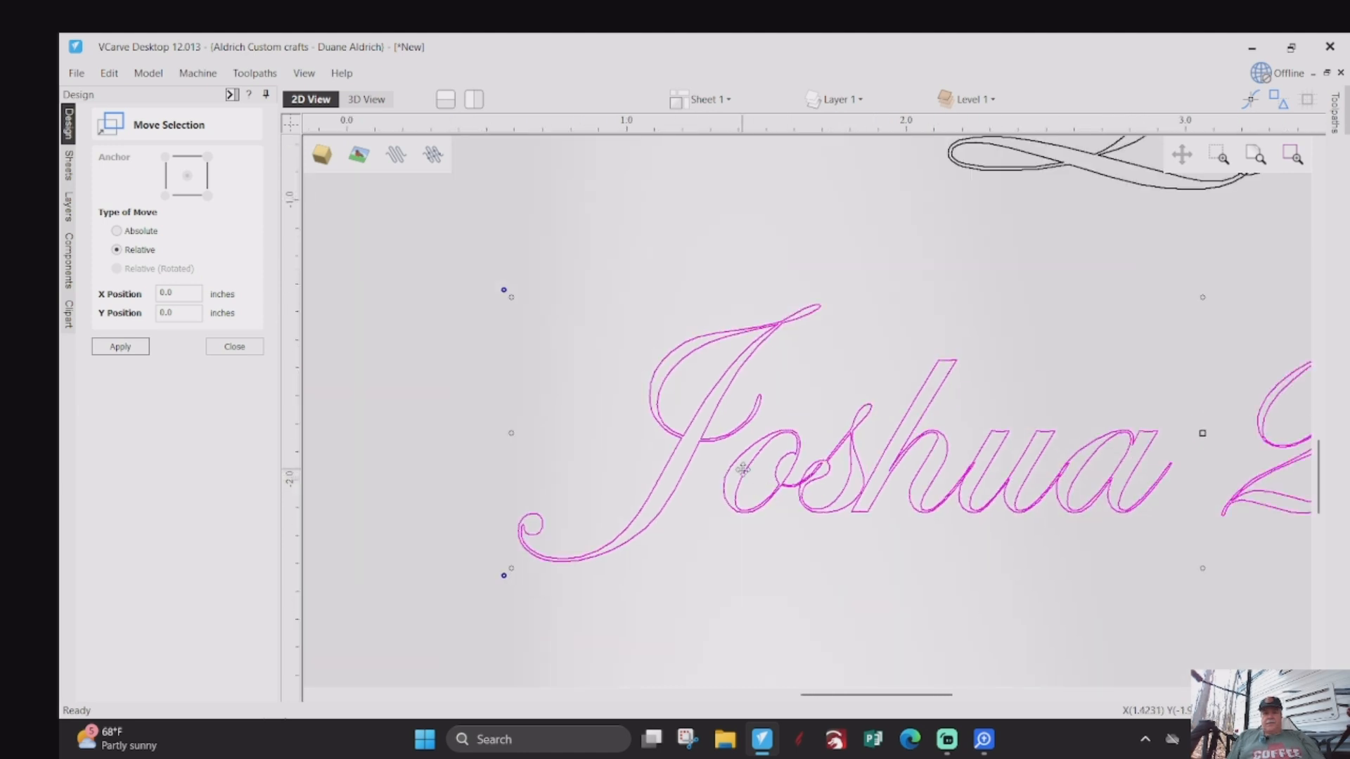
{"action": "left_click", "coordinate": [225, 347]}
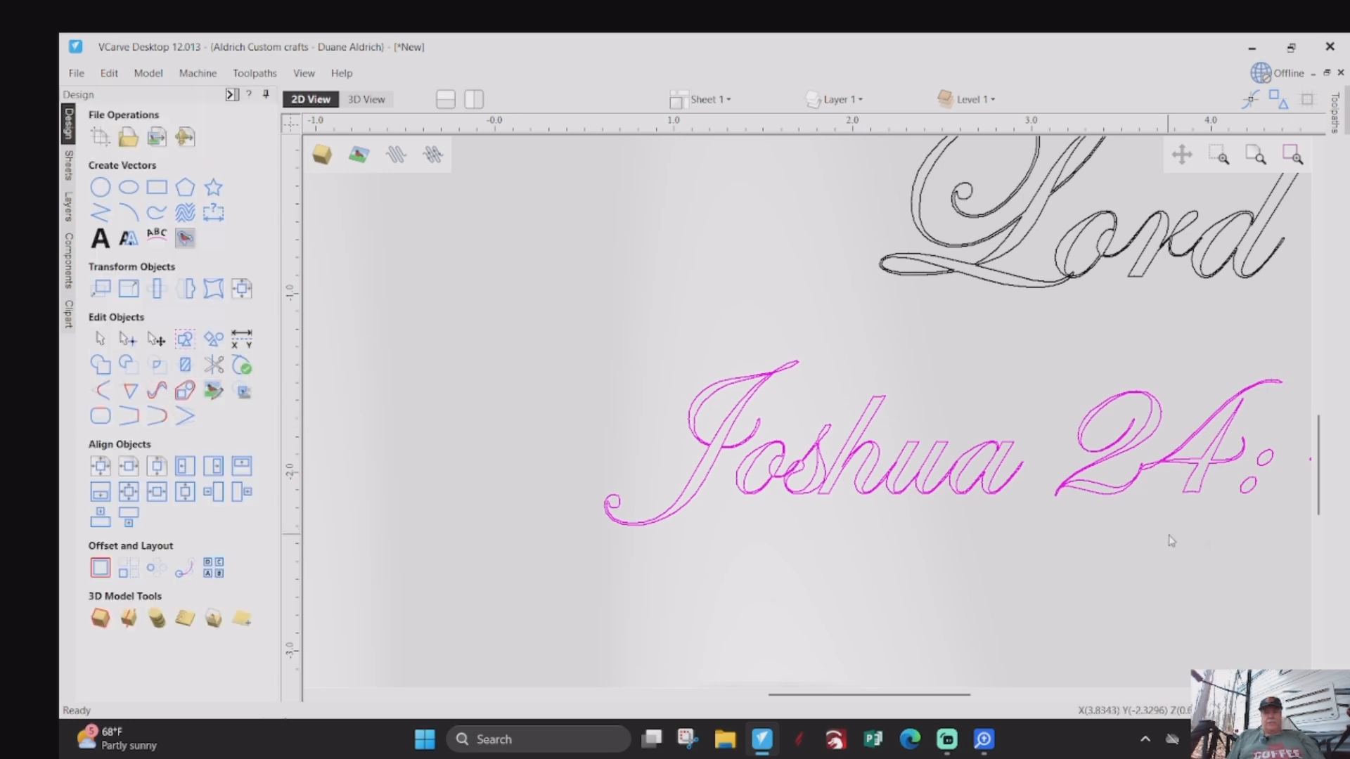
{"action": "scroll", "coordinate": [829, 485], "scroll_direction": "down", "scroll_amount": 3}
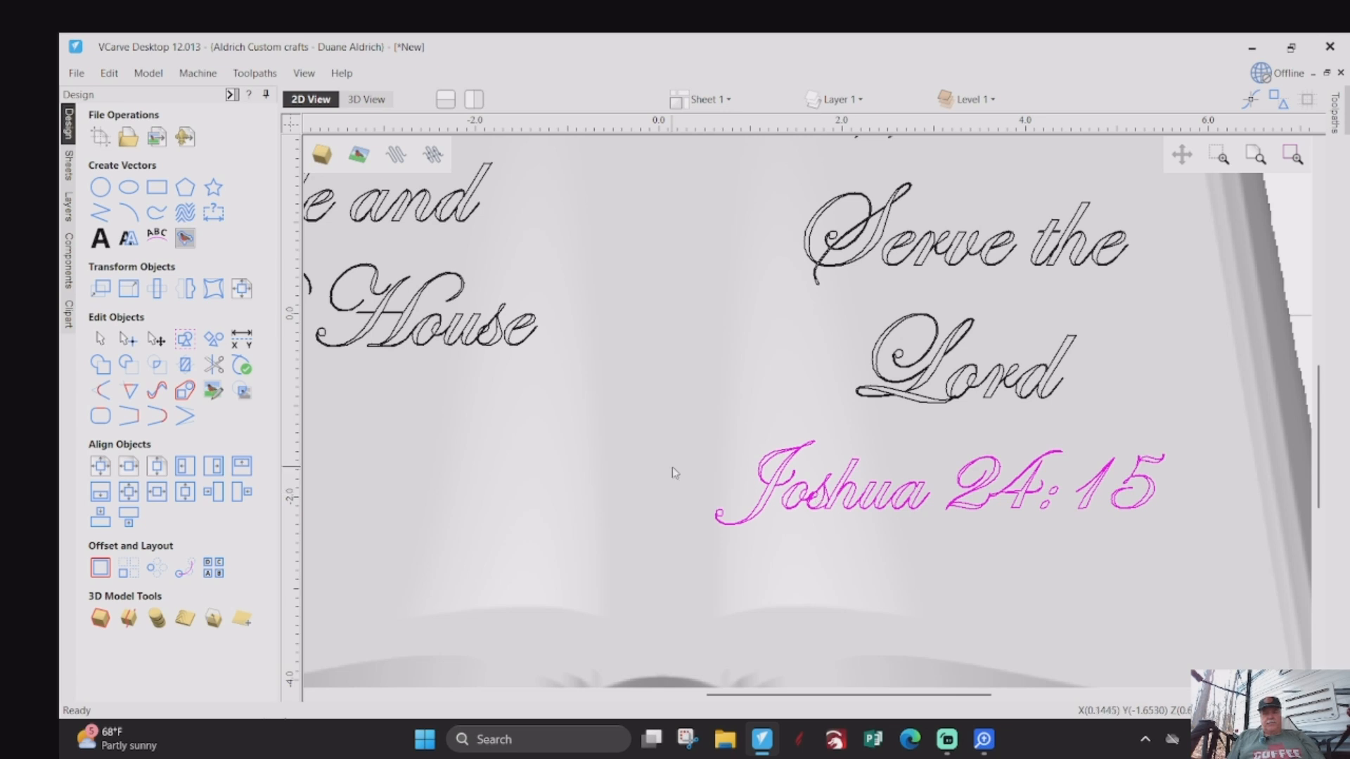
{"action": "left_click", "coordinate": [100, 366]}
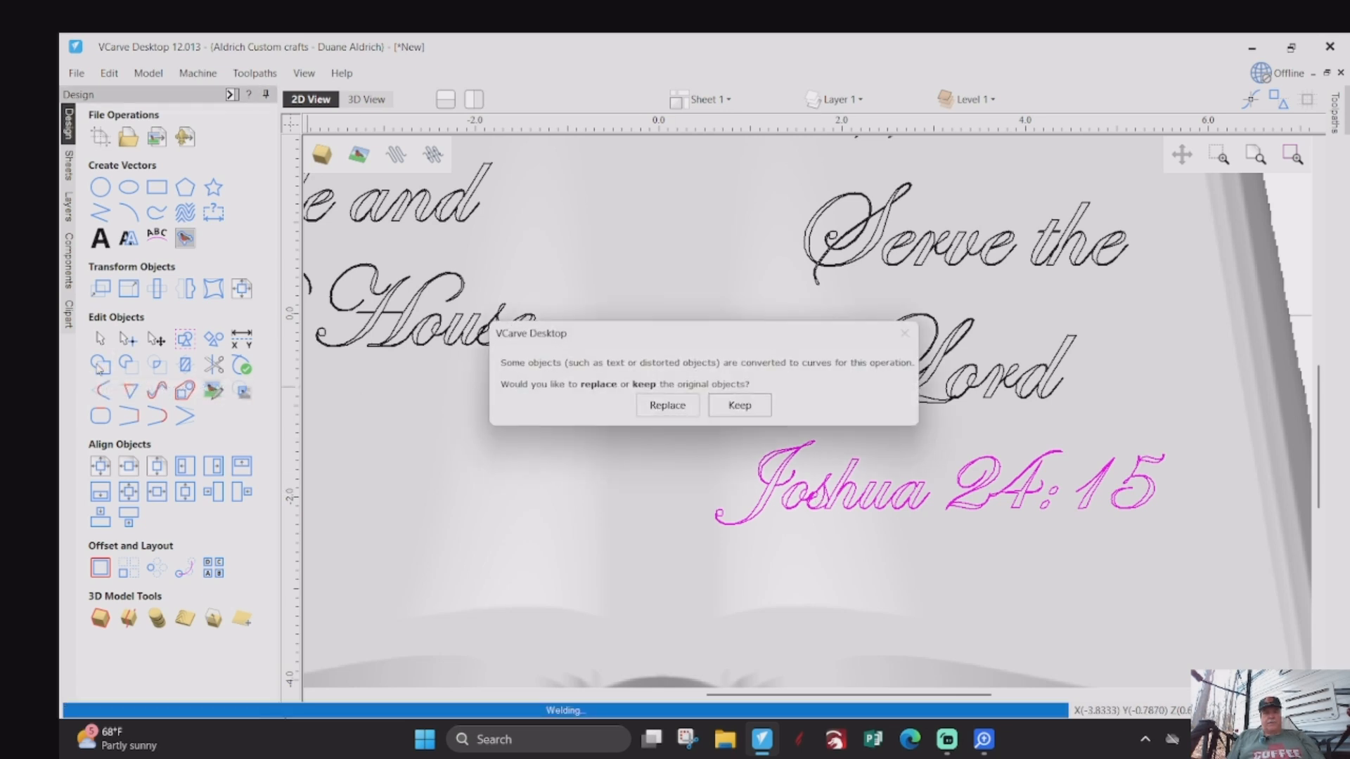
{"action": "left_click", "coordinate": [671, 408]}
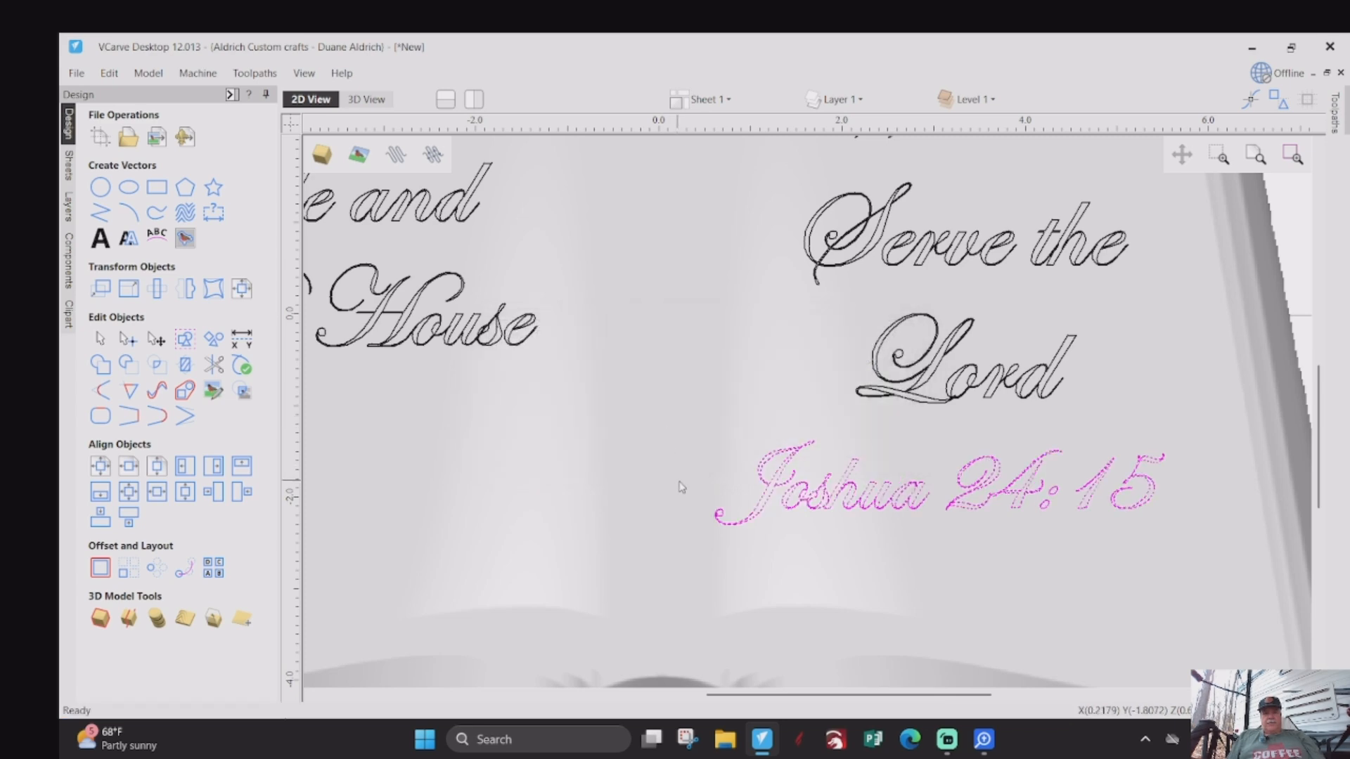
{"action": "scroll", "coordinate": [820, 553], "scroll_direction": "up", "scroll_amount": 1}
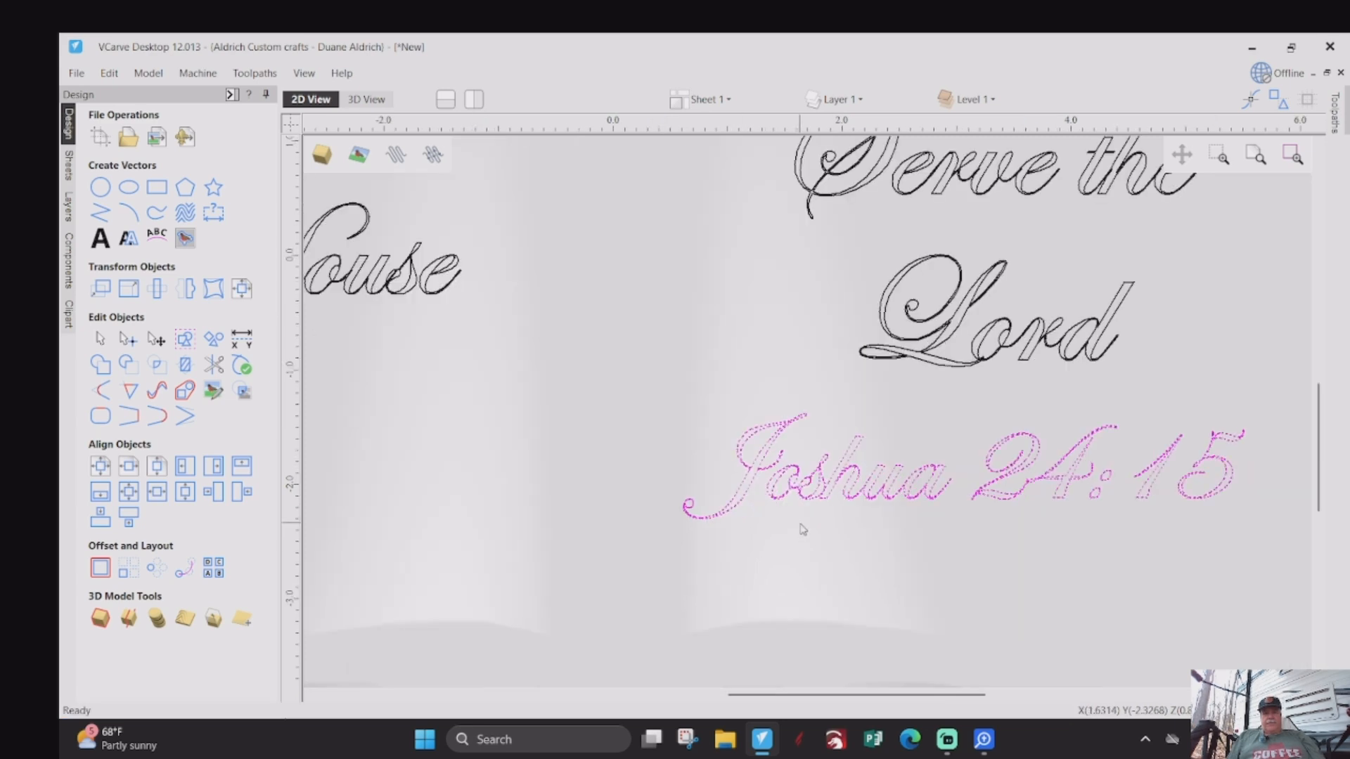
{"action": "left_click", "coordinate": [801, 529]}
- Examine the welded "Joshua 24:15" outlines where adjoining letters and digits meet, and check them against the surrounding text
{"action": "scroll", "coordinate": [807, 501], "scroll_direction": "up", "scroll_amount": 3}
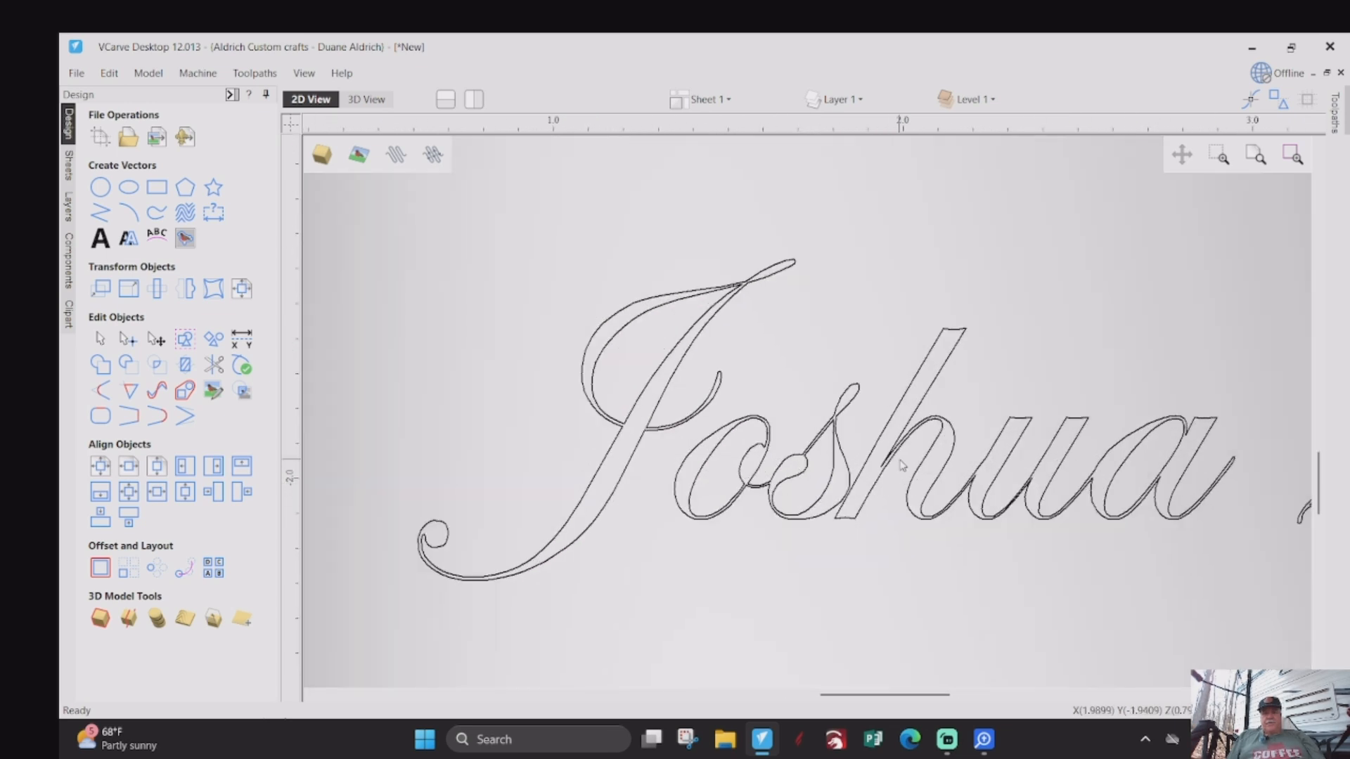
{"action": "scroll", "coordinate": [753, 496], "scroll_direction": "down", "scroll_amount": 2}
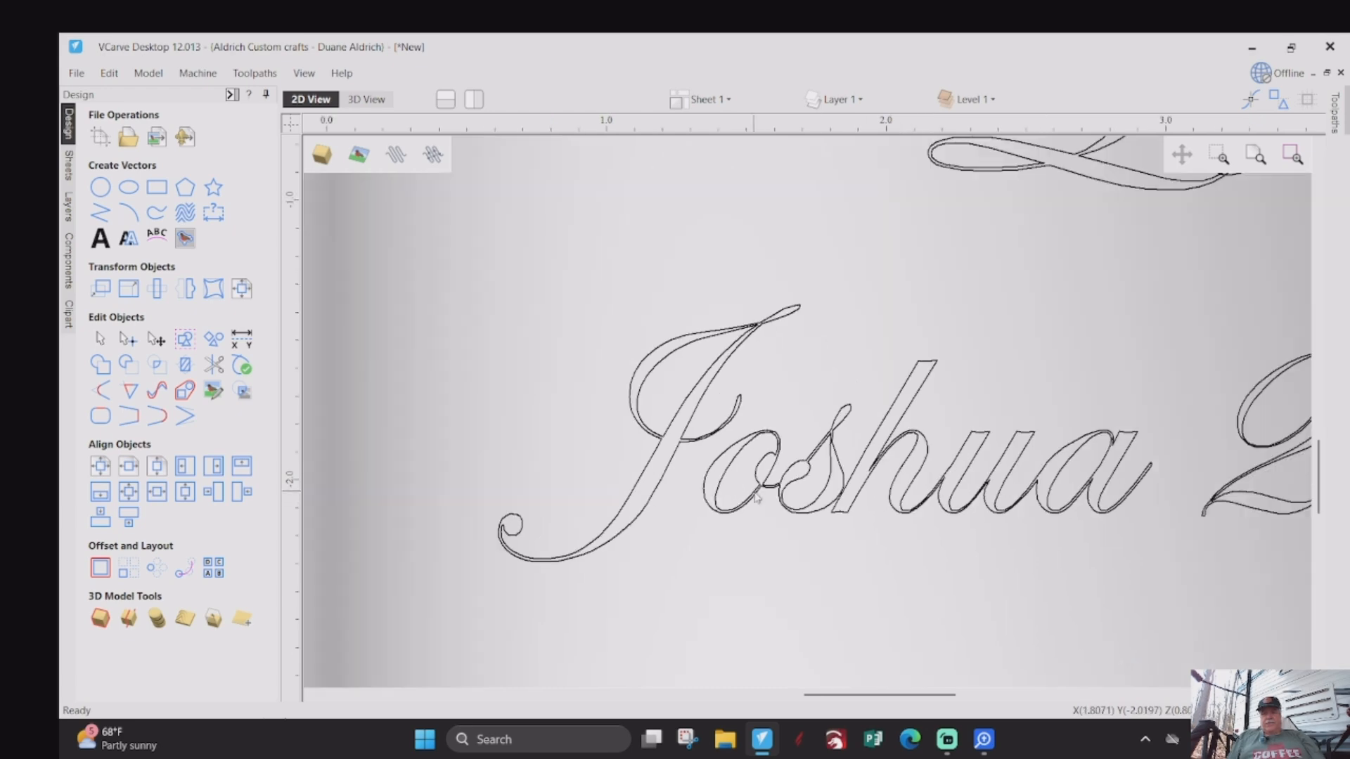
{"action": "scroll", "coordinate": [660, 490], "scroll_direction": "down", "scroll_amount": 2}
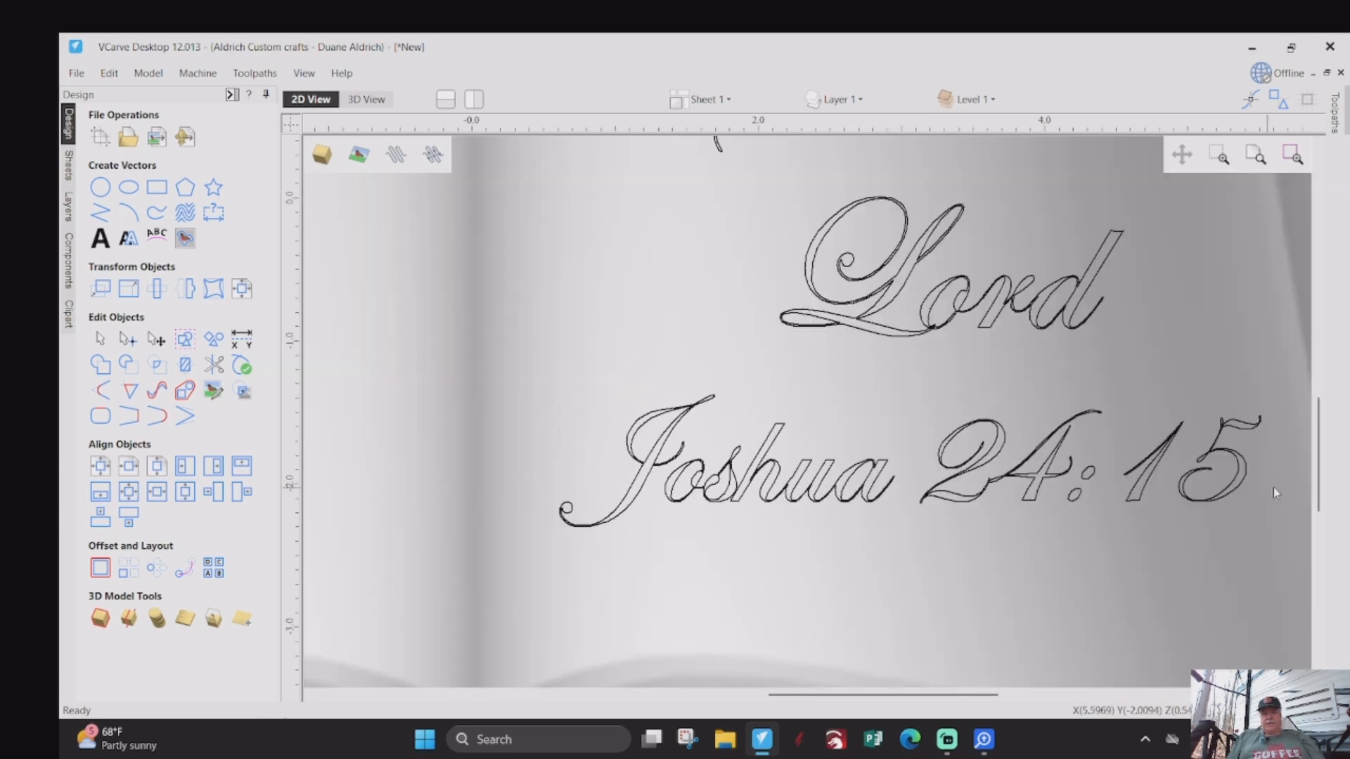
{"action": "scroll", "coordinate": [982, 508], "scroll_direction": "up", "scroll_amount": 4}
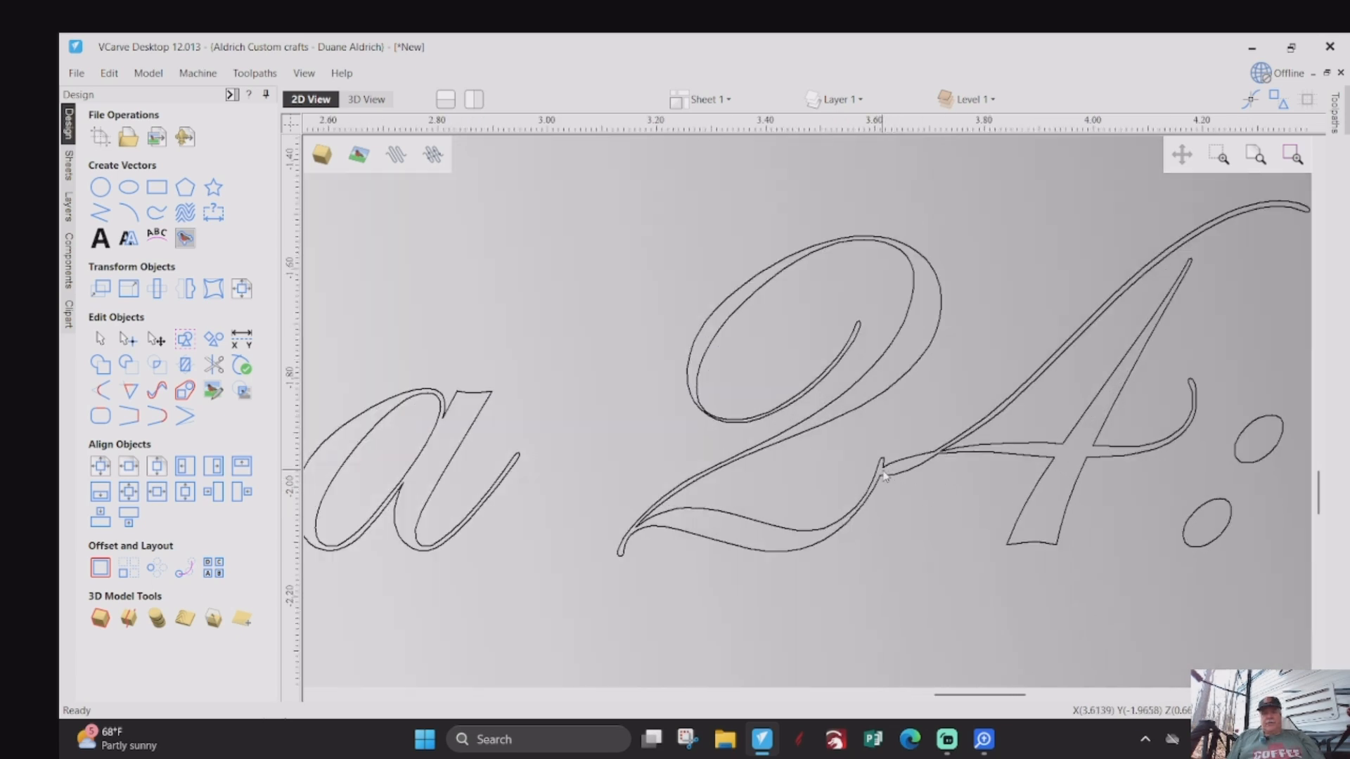
{"action": "scroll", "coordinate": [885, 477], "scroll_direction": "up", "scroll_amount": 2}
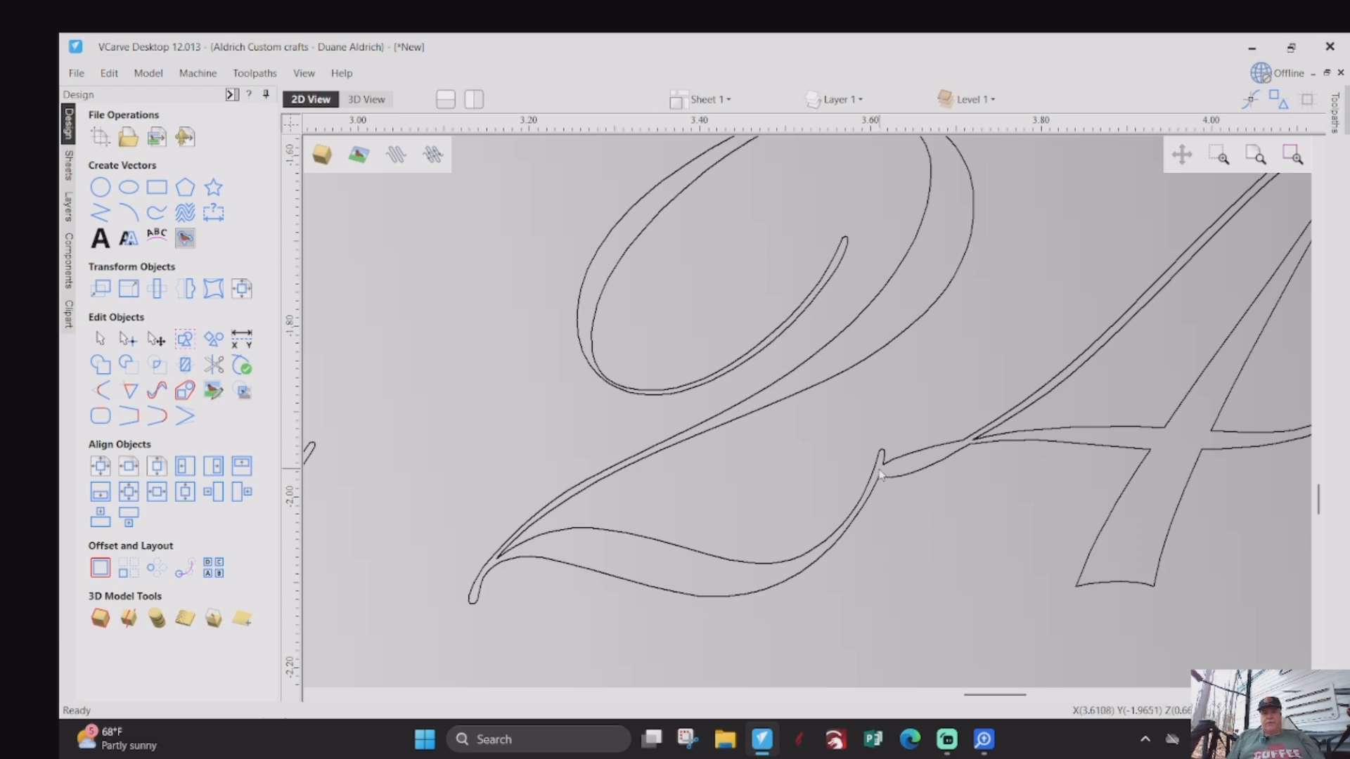
{"action": "scroll", "coordinate": [817, 482], "scroll_direction": "down", "scroll_amount": 5}
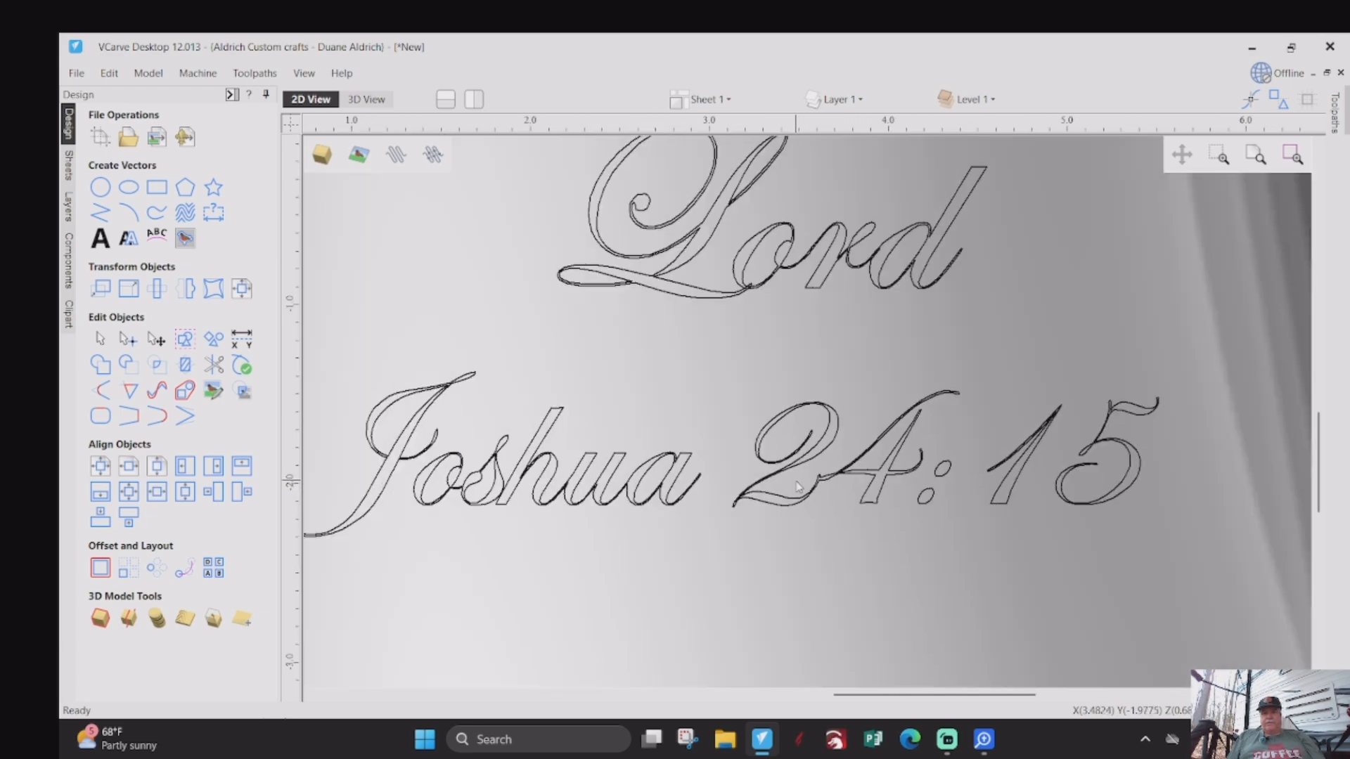
{"action": "scroll", "coordinate": [766, 397], "scroll_direction": "down", "scroll_amount": 2}
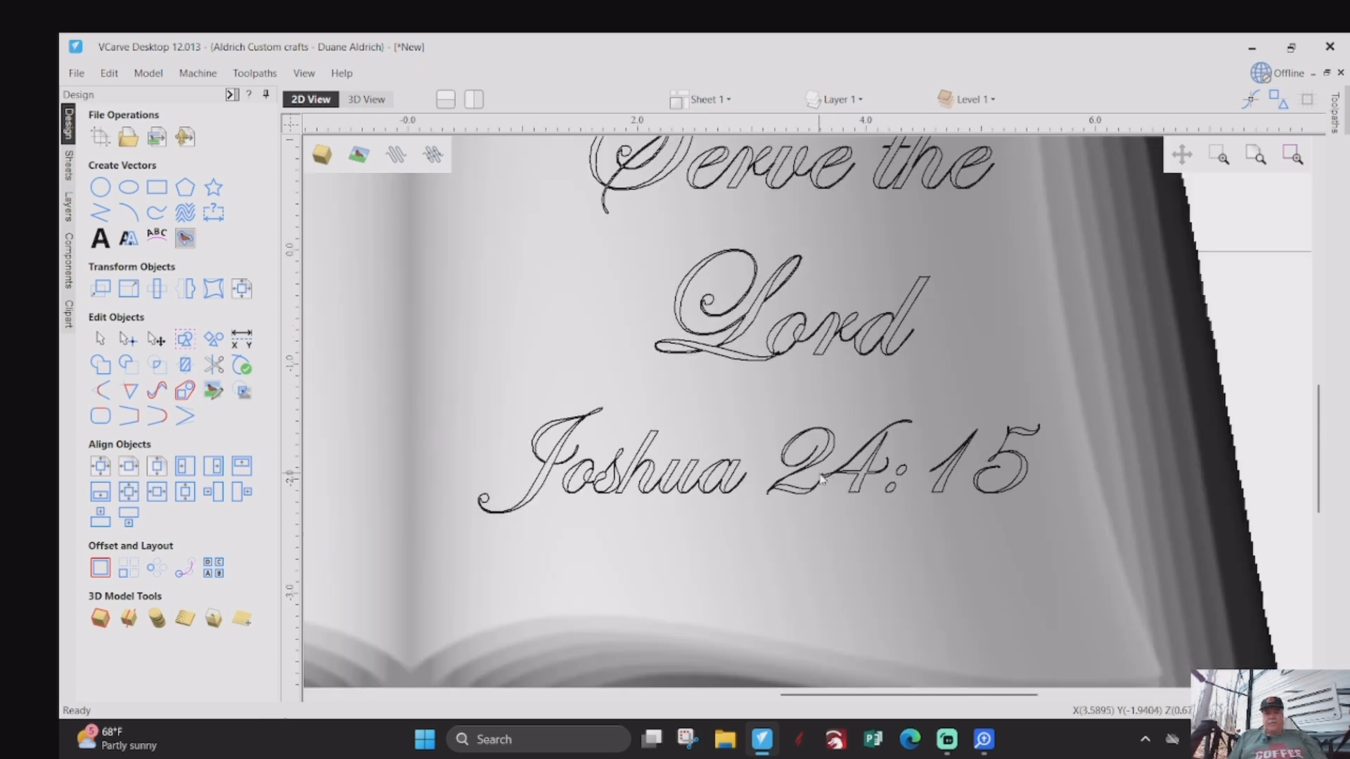
{"action": "scroll", "coordinate": [779, 380], "scroll_direction": "up", "scroll_amount": 3}
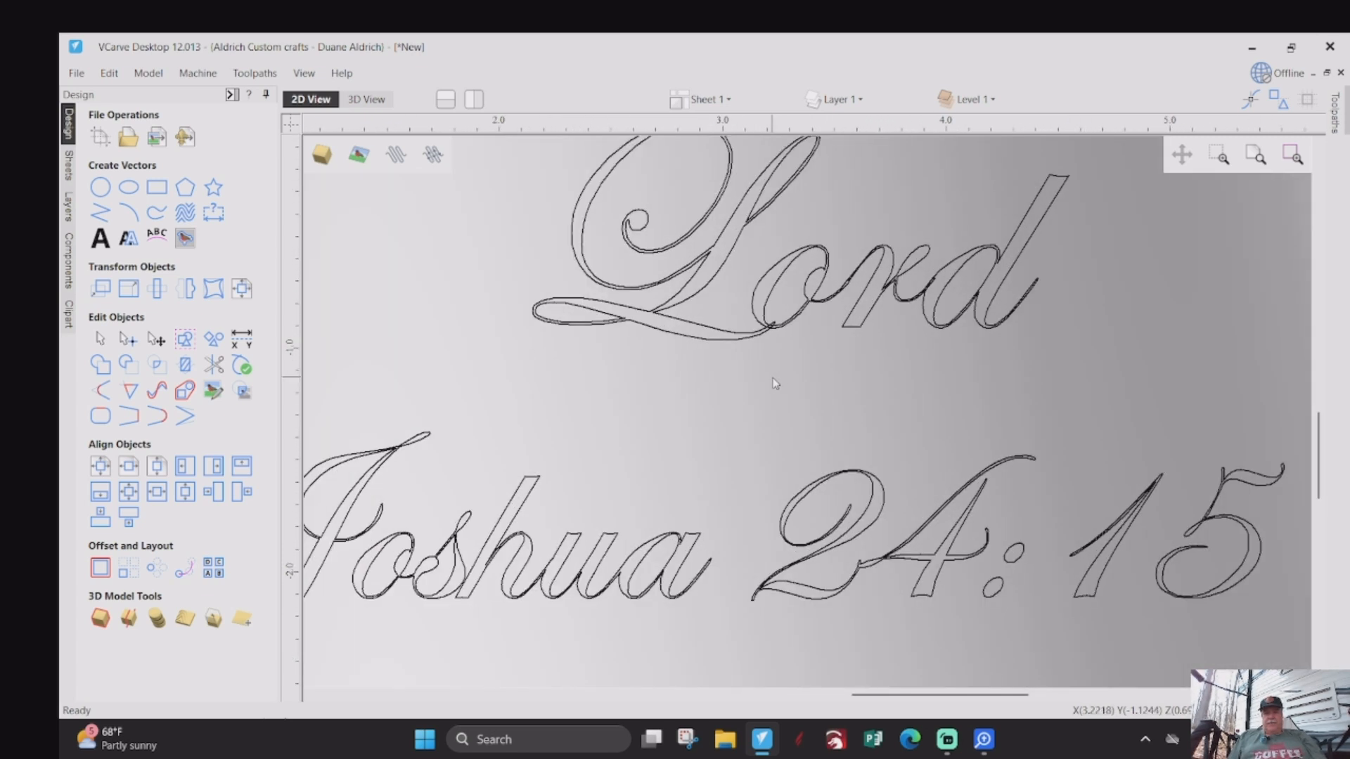
{"action": "scroll", "coordinate": [765, 332], "scroll_direction": "down", "scroll_amount": 4}
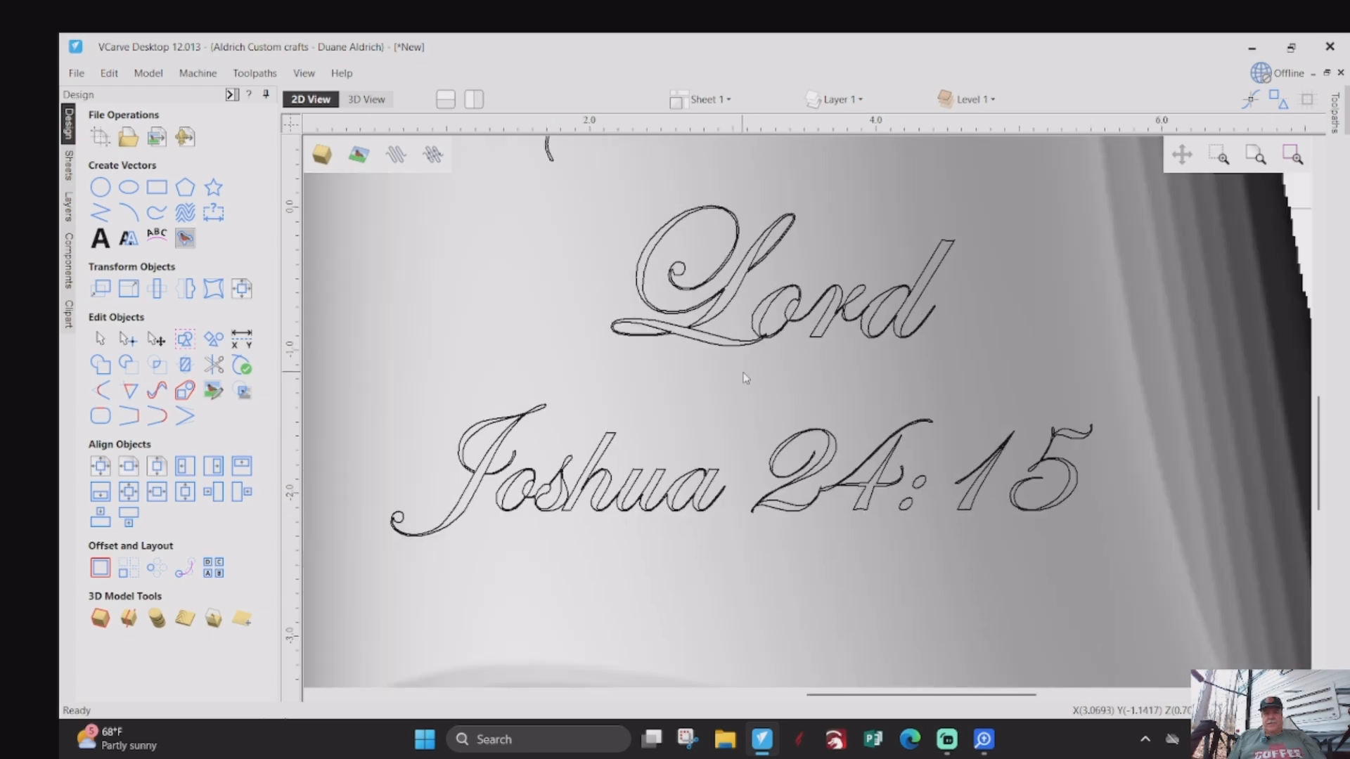
{"action": "scroll", "coordinate": [732, 500], "scroll_direction": "down", "scroll_amount": 1}
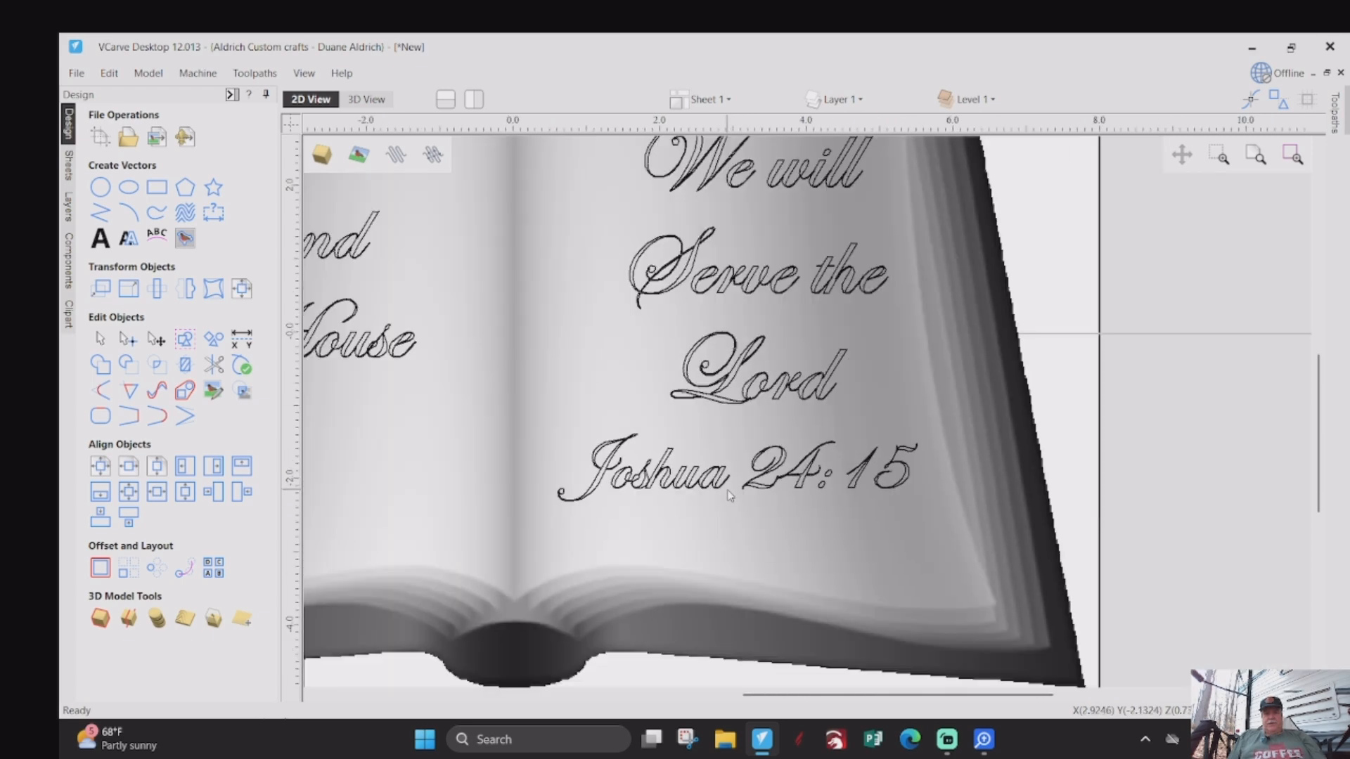
{"action": "scroll", "coordinate": [730, 494], "scroll_direction": "down", "scroll_amount": 1}
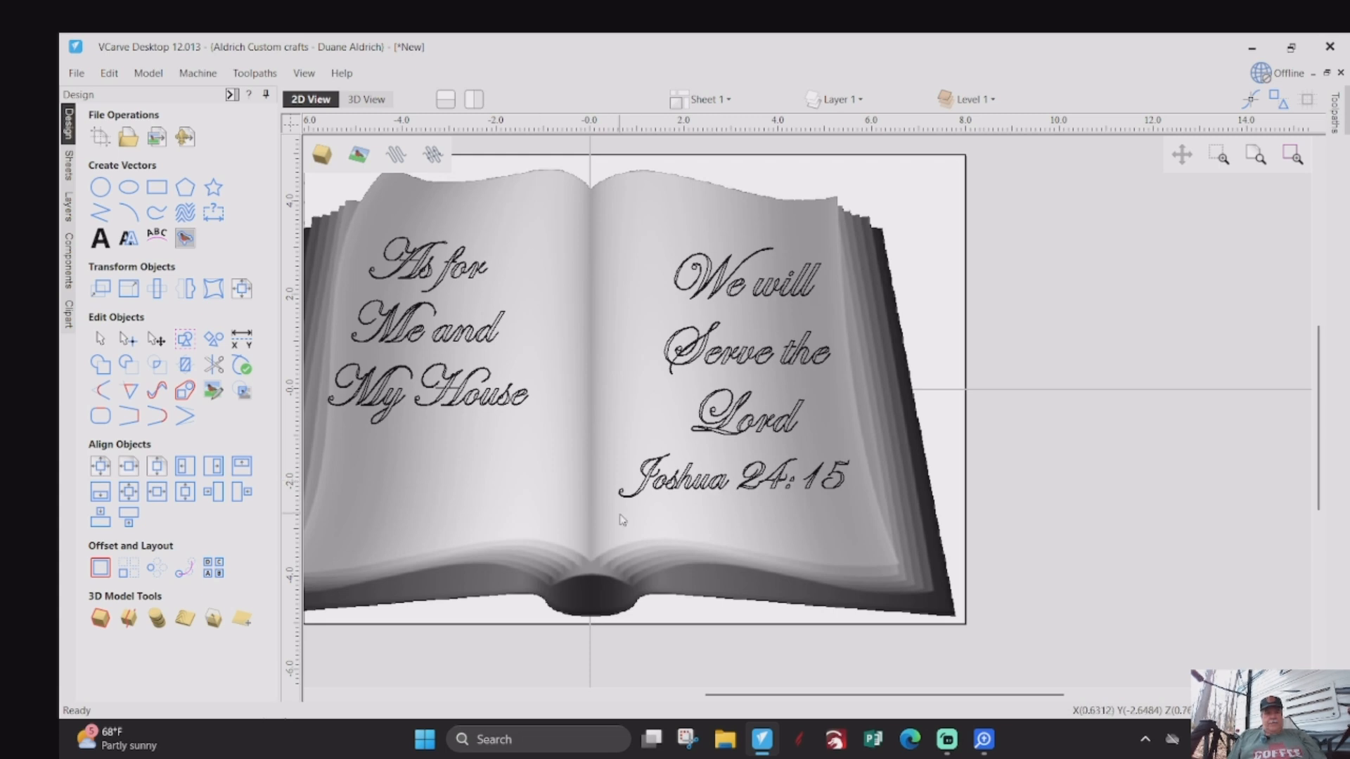
- Weld the letters of the "We will Serve the Lord" text, replacing the original text with curves, and check the joins in "Lord"
{"action": "left_click", "coordinate": [667, 486]}
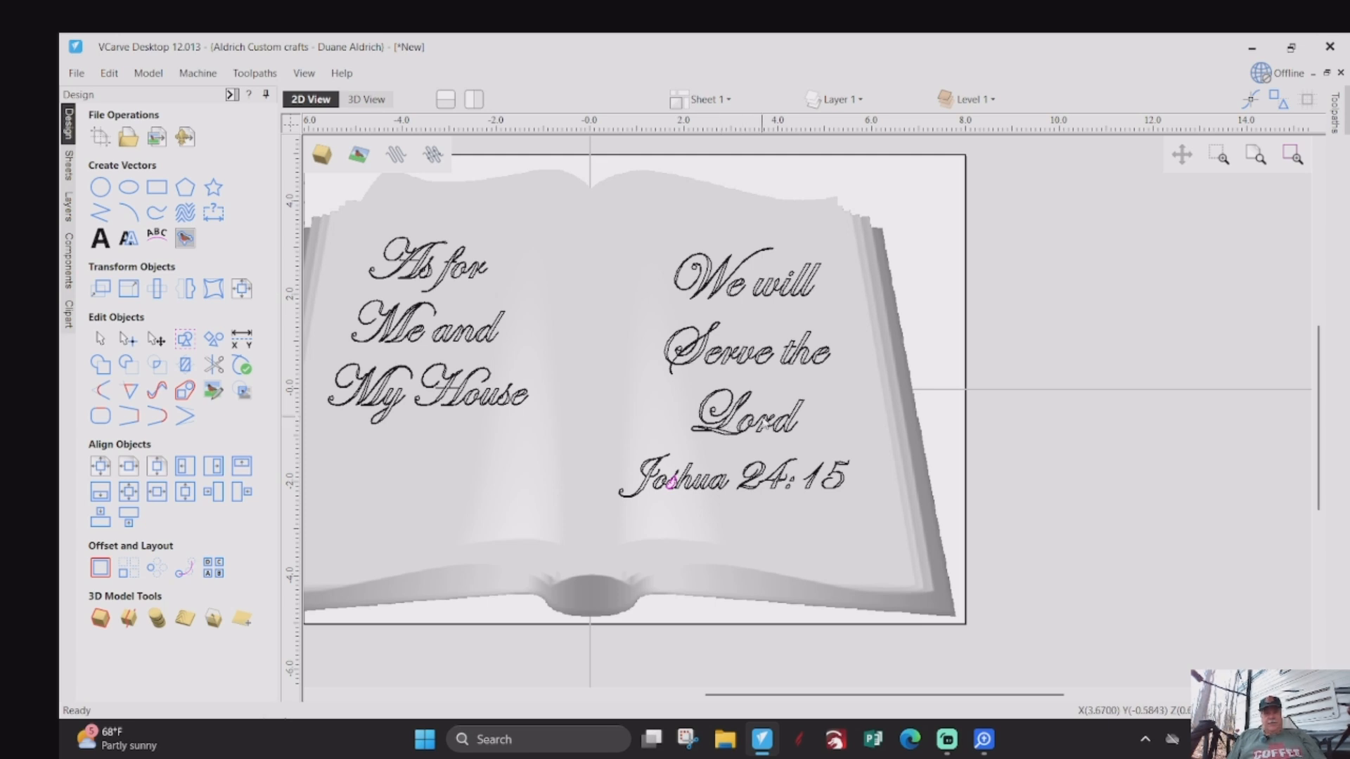
{"action": "left_click", "coordinate": [747, 363]}
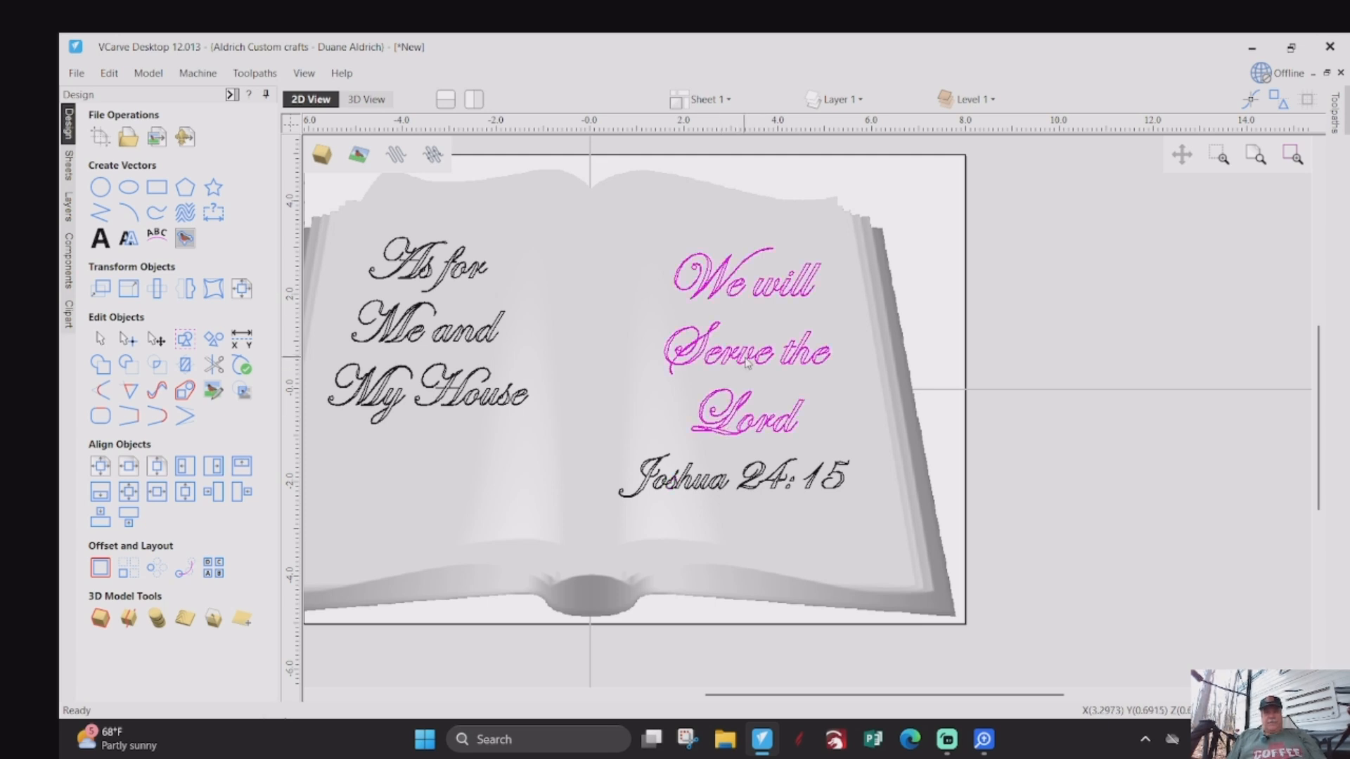
{"action": "left_click", "coordinate": [101, 367]}
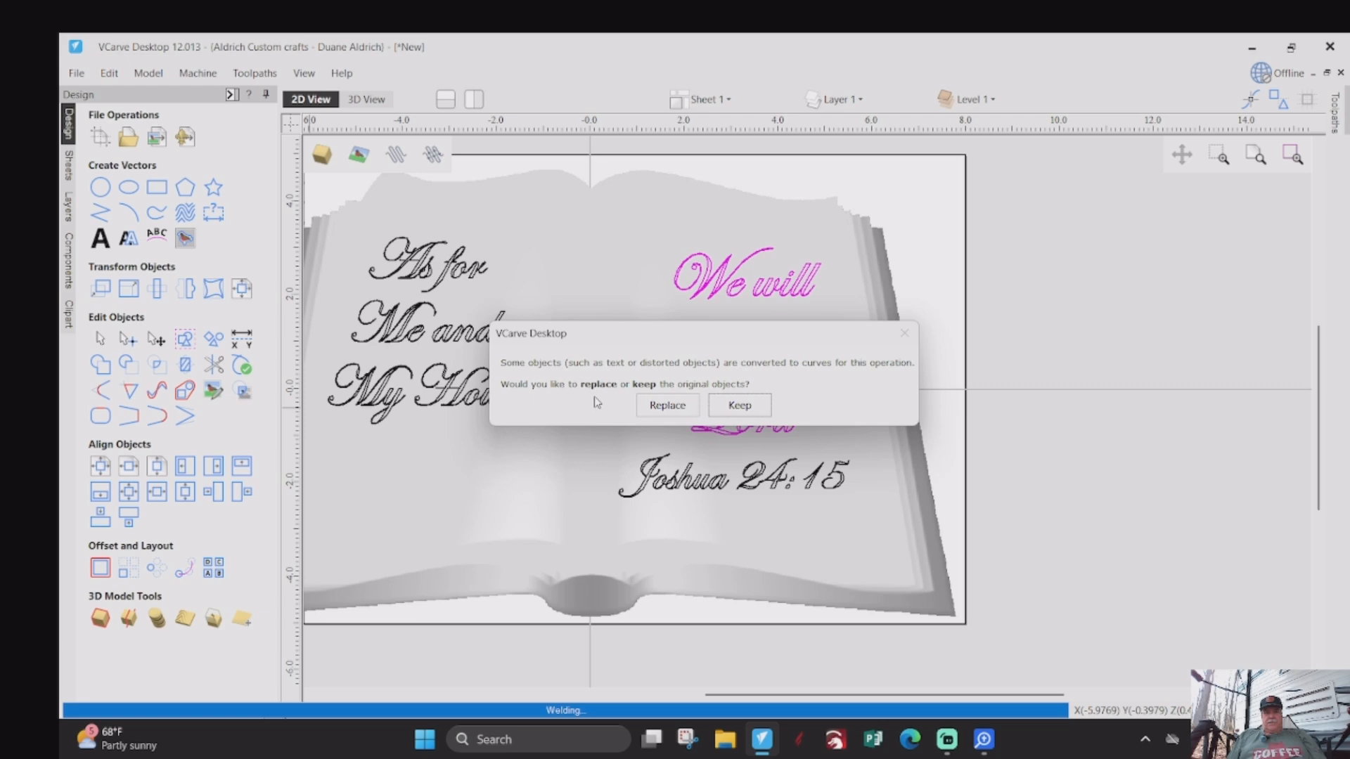
{"action": "left_click", "coordinate": [663, 406]}
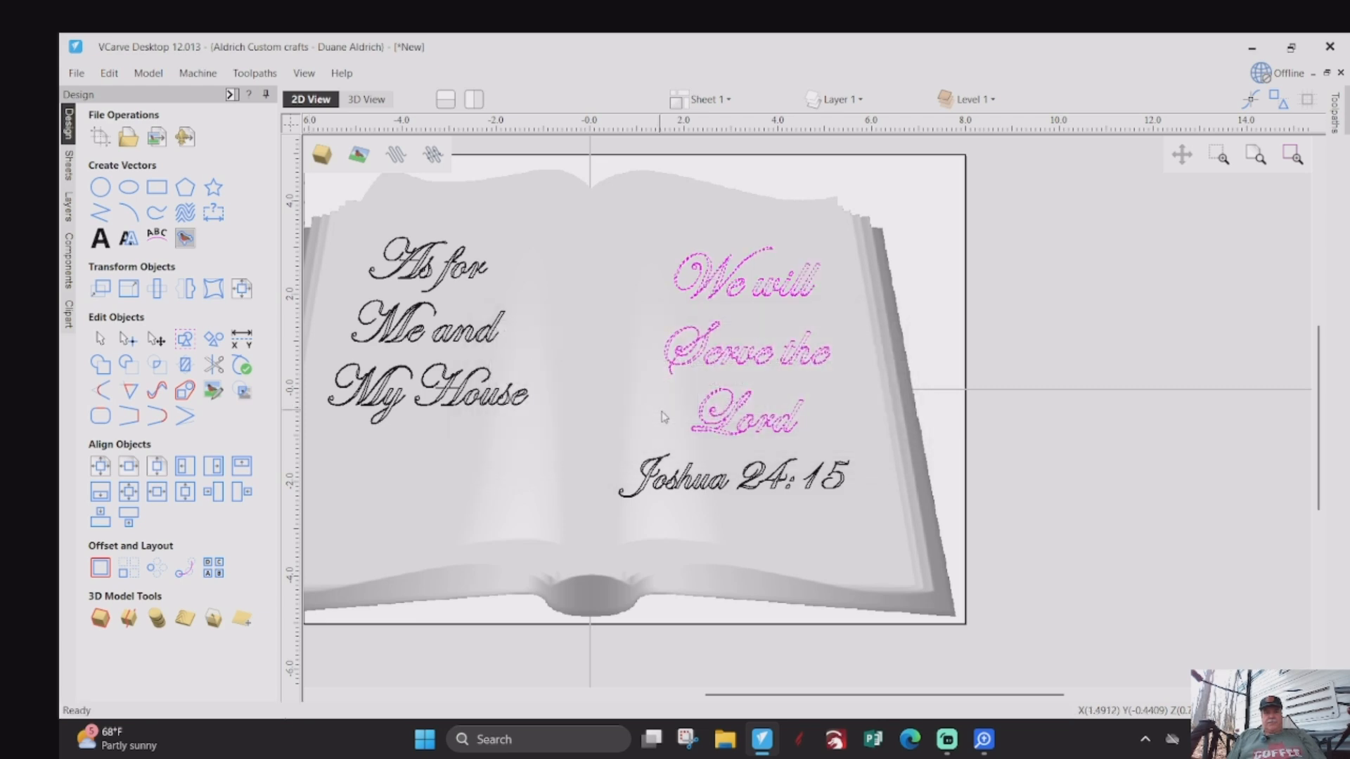
{"action": "scroll", "coordinate": [748, 443], "scroll_direction": "up", "scroll_amount": 2}
{"action": "scroll", "coordinate": [749, 443], "scroll_direction": "up", "scroll_amount": 4}
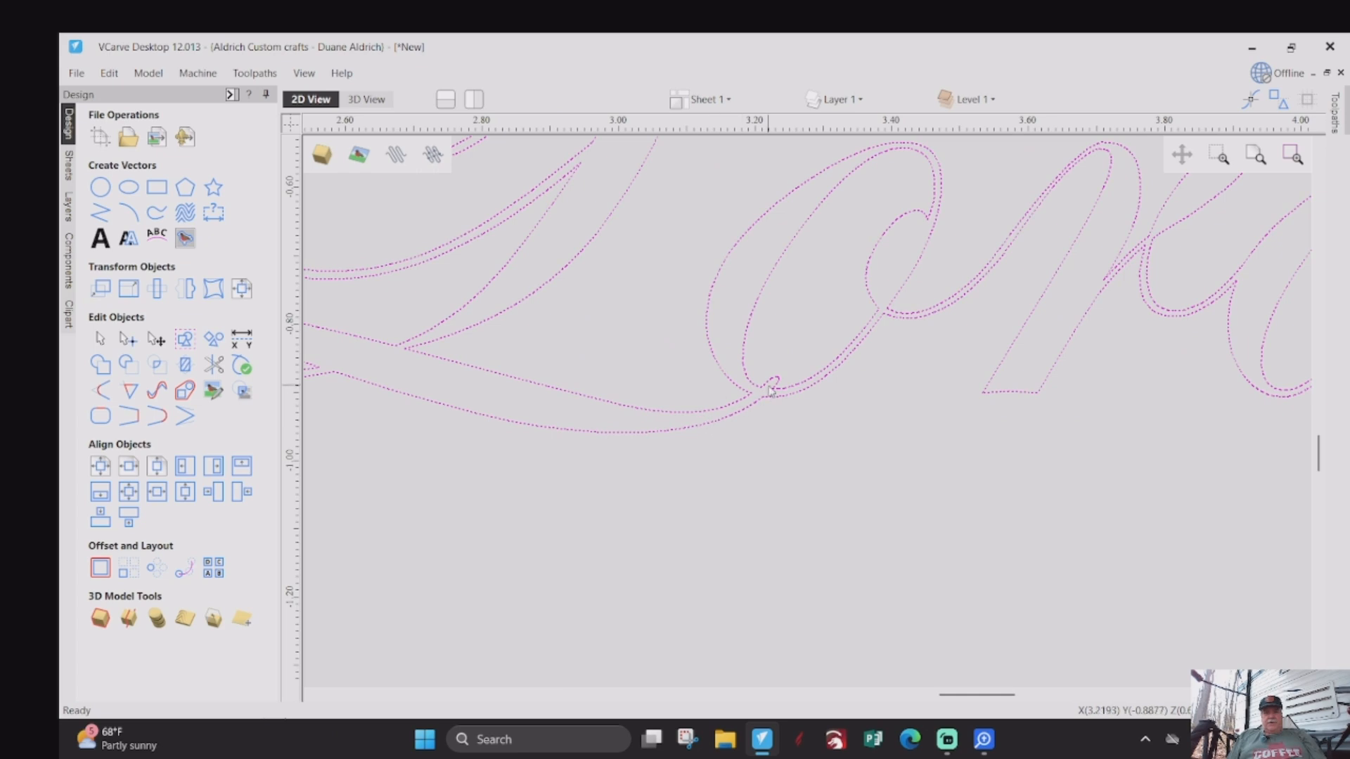
{"action": "scroll", "coordinate": [703, 438], "scroll_direction": "down", "scroll_amount": 8}
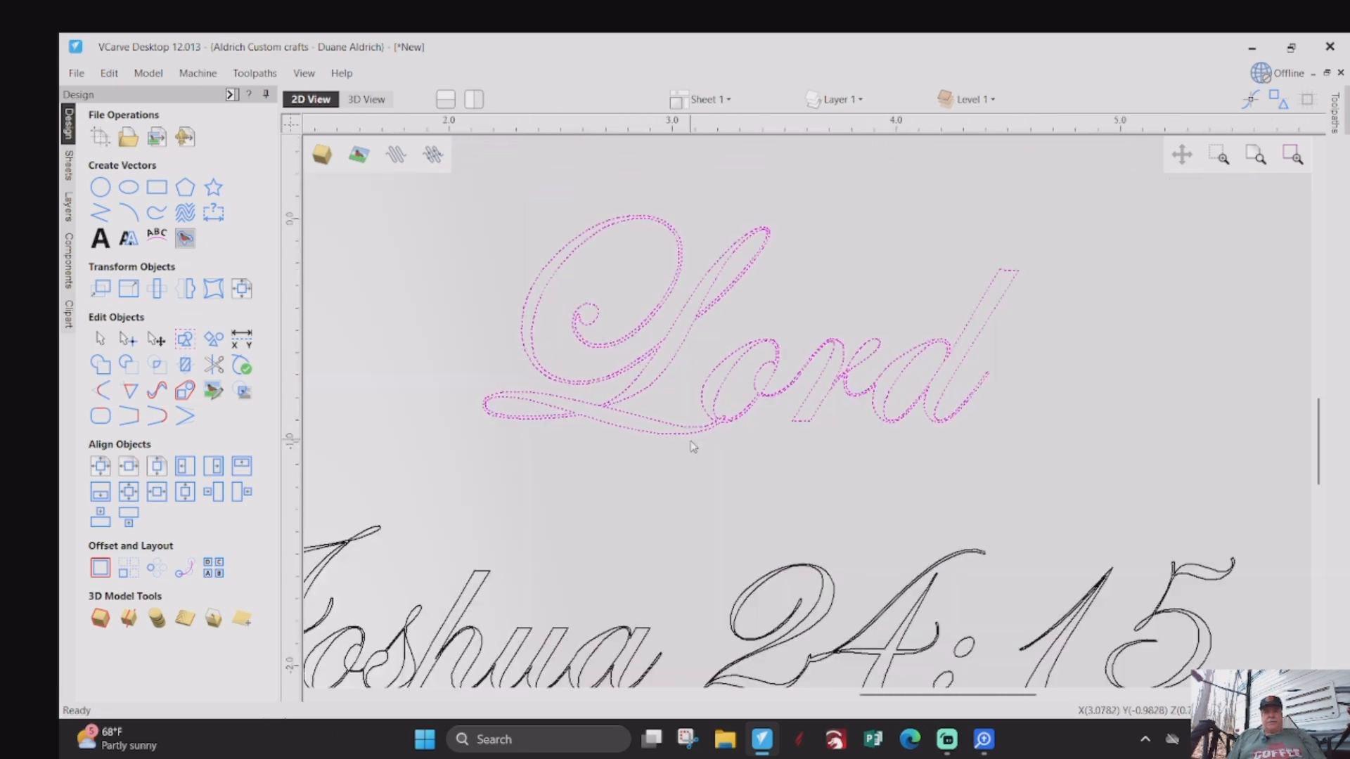
{"action": "scroll", "coordinate": [769, 459], "scroll_direction": "down", "scroll_amount": 2}
- Weld the letters of the "As for Me and My House" text on the left page, replacing the original text with curves
{"action": "scroll", "coordinate": [480, 416], "scroll_direction": "up", "scroll_amount": 4}
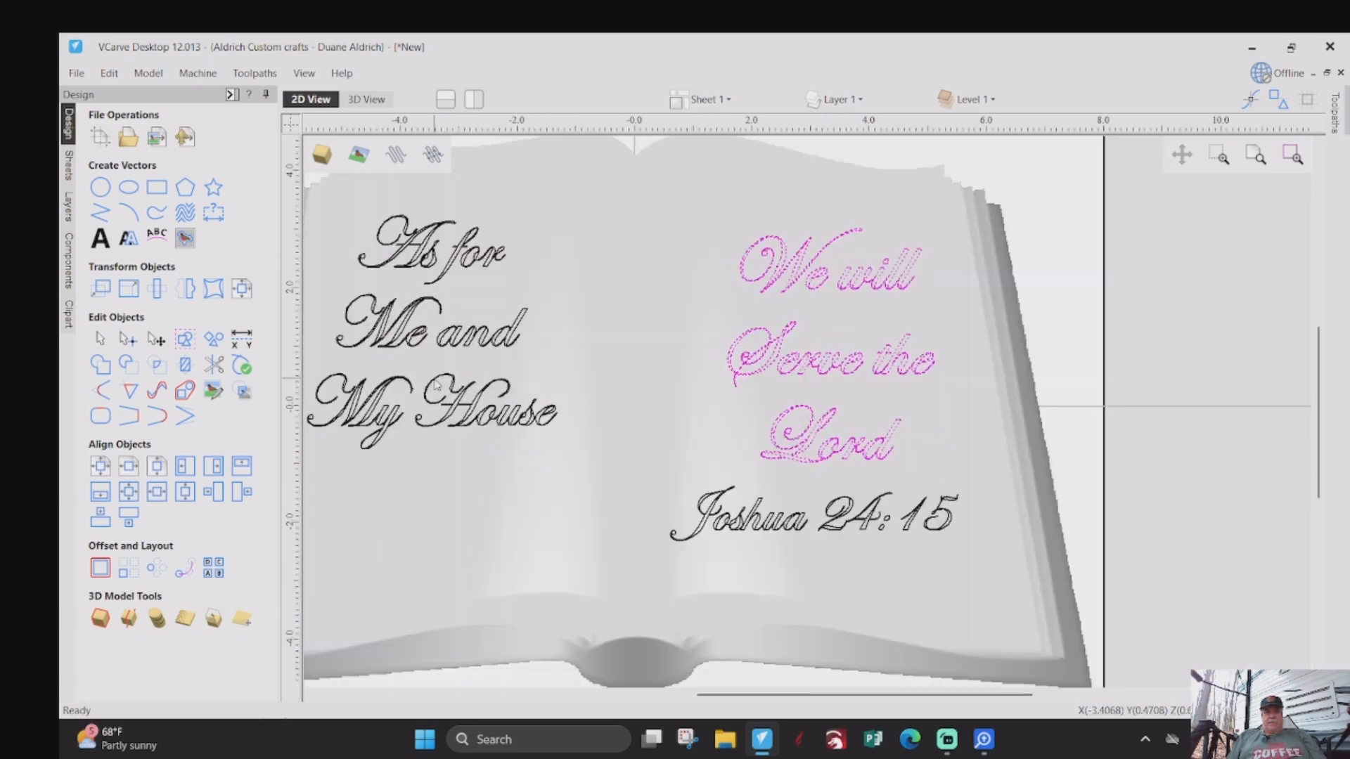
{"action": "scroll", "coordinate": [475, 426], "scroll_direction": "down", "scroll_amount": 6}
{"action": "scroll", "coordinate": [475, 426], "scroll_direction": "up", "scroll_amount": 4}
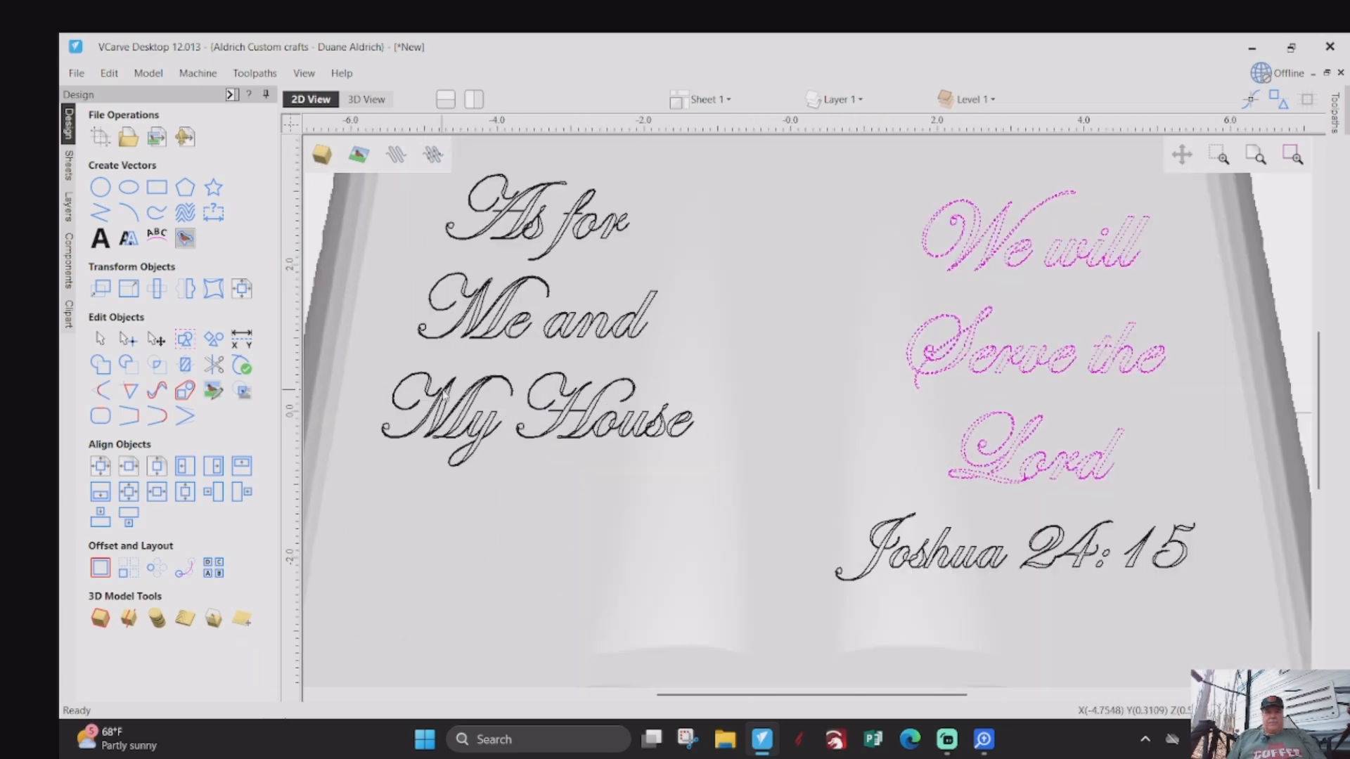
{"action": "left_click", "coordinate": [517, 328]}
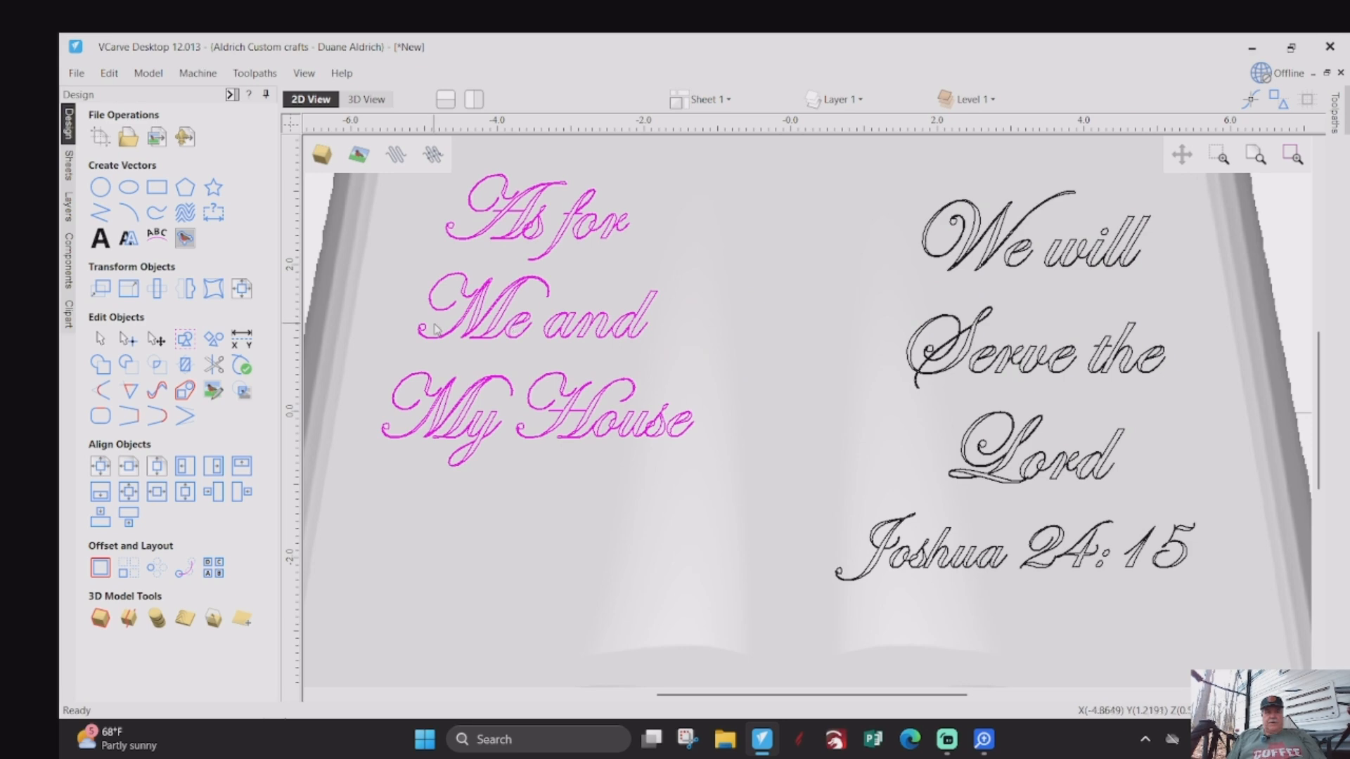
{"action": "left_click", "coordinate": [101, 371]}
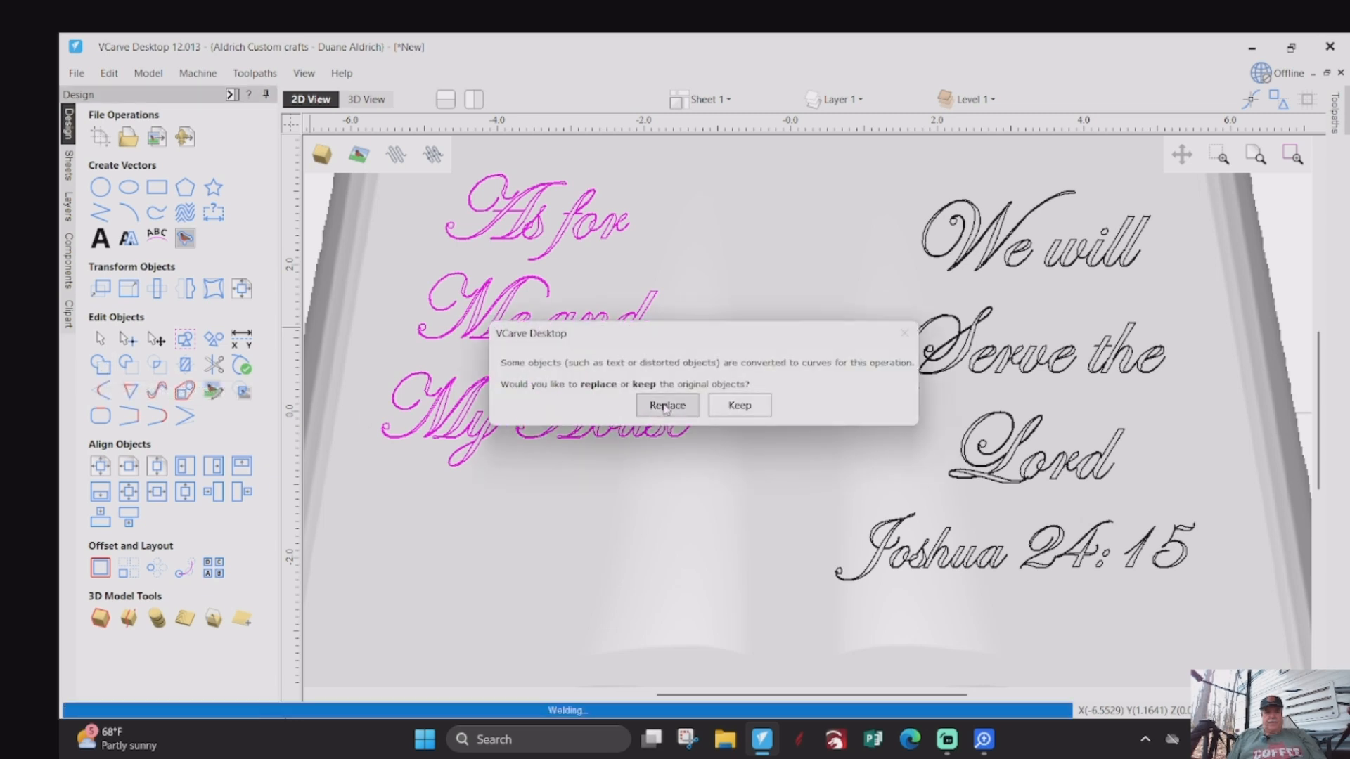
{"action": "left_click", "coordinate": [665, 406]}
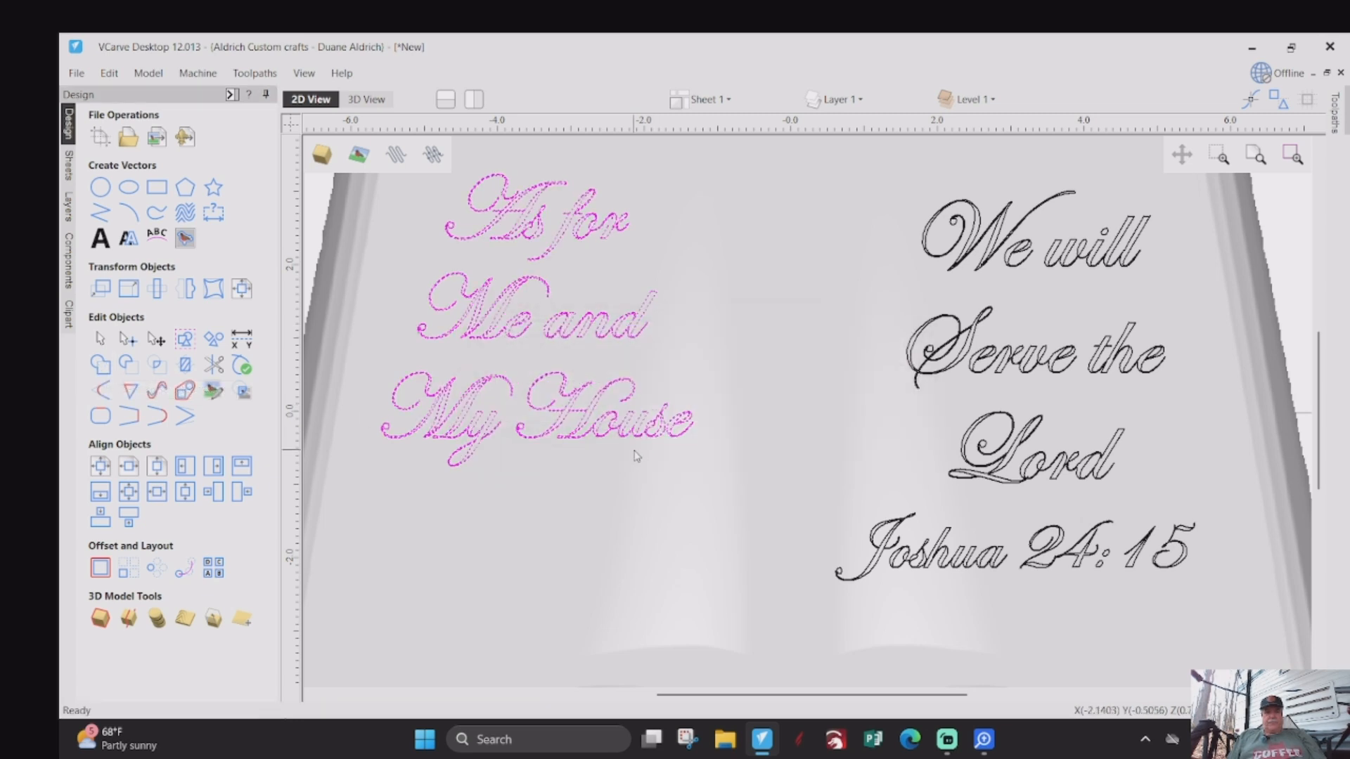
- Examine the letter joins in the welded "Me and" and "My House" lines and clear the selection
{"action": "scroll", "coordinate": [461, 330], "scroll_direction": "up", "scroll_amount": 3}
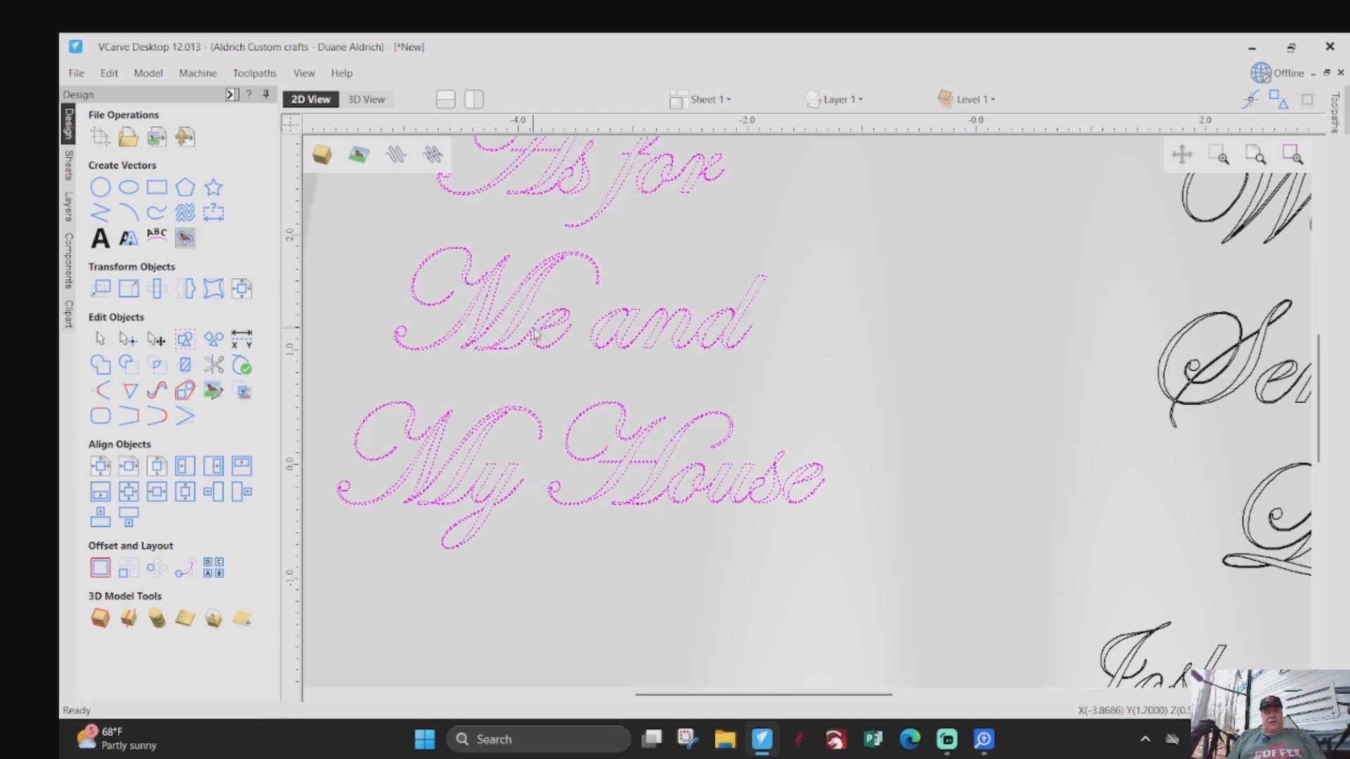
{"action": "scroll", "coordinate": [534, 333], "scroll_direction": "up", "scroll_amount": 1}
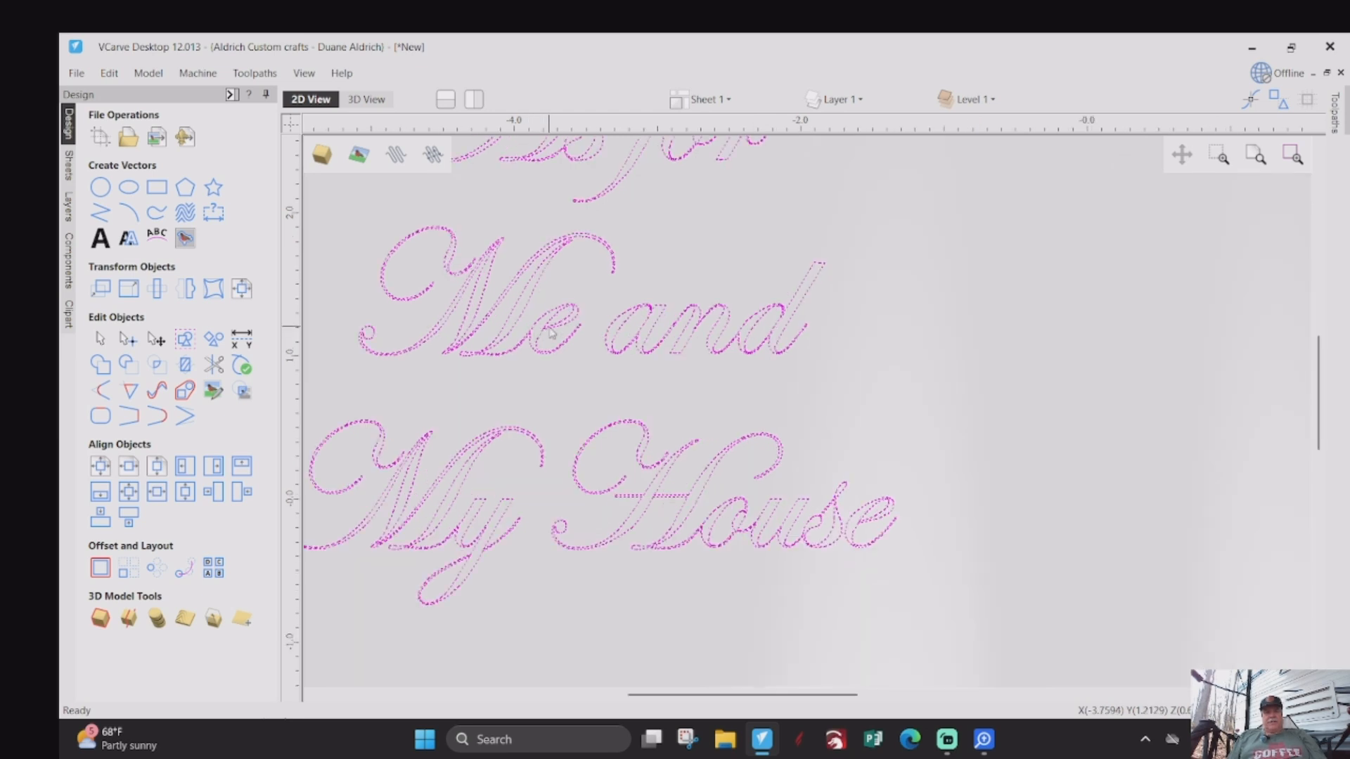
{"action": "scroll", "coordinate": [522, 331], "scroll_direction": "up", "scroll_amount": 1}
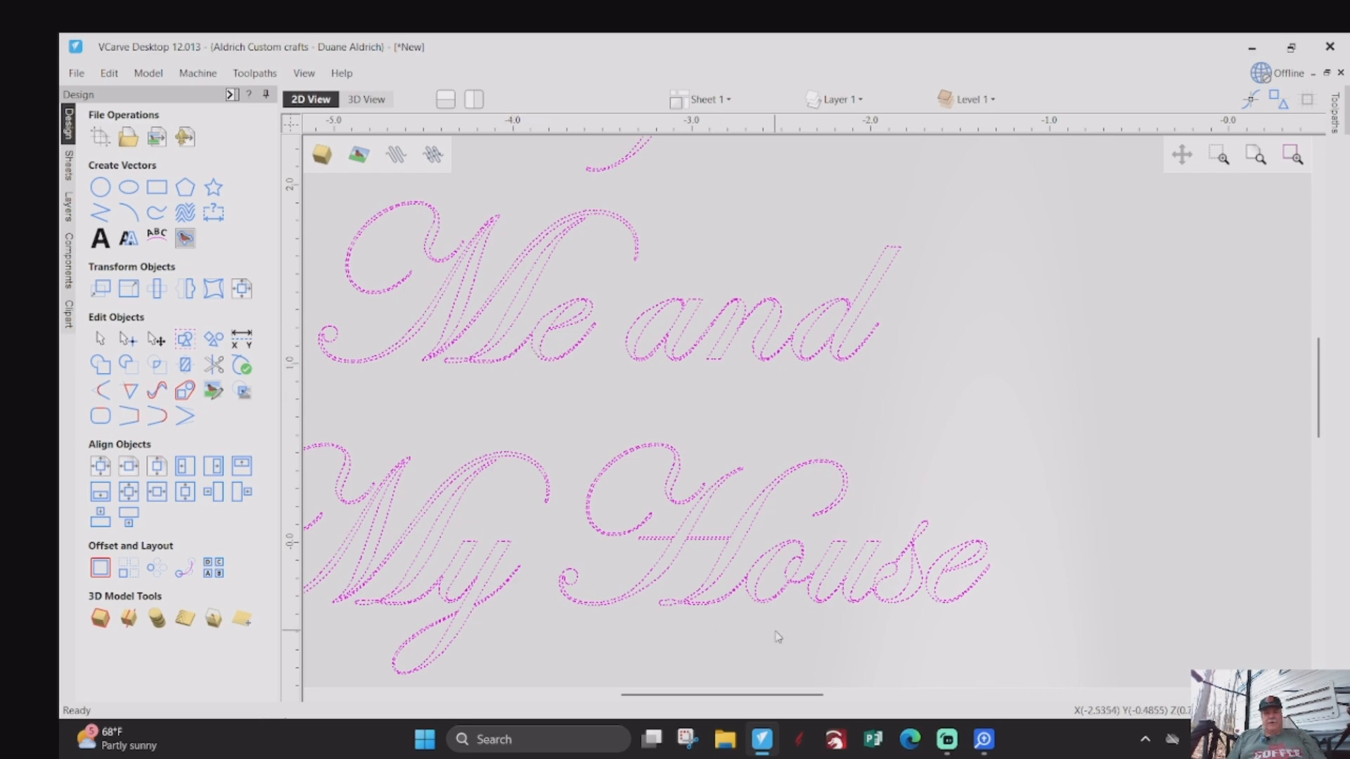
{"action": "scroll", "coordinate": [518, 614], "scroll_direction": "up", "scroll_amount": 2}
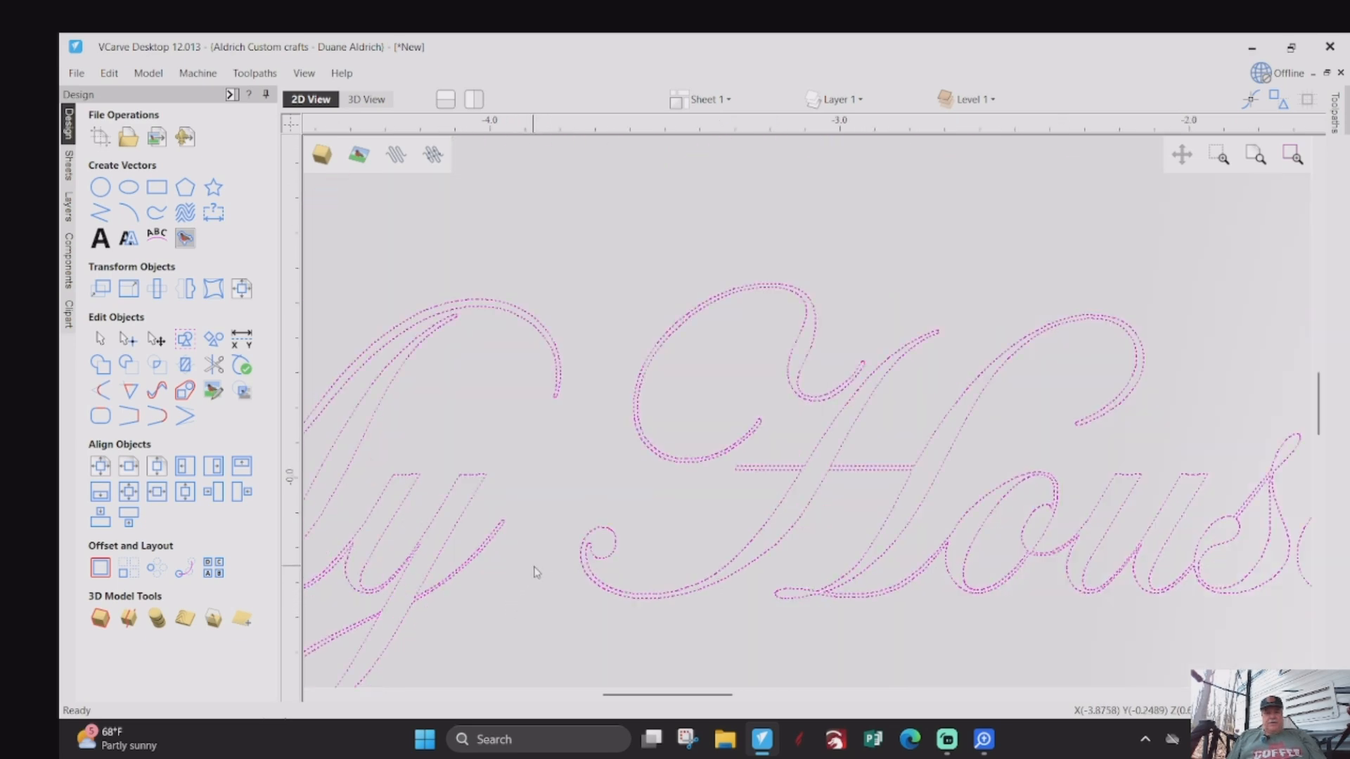
{"action": "scroll", "coordinate": [641, 553], "scroll_direction": "down", "scroll_amount": 3}
{"action": "left_click", "coordinate": [444, 391]}
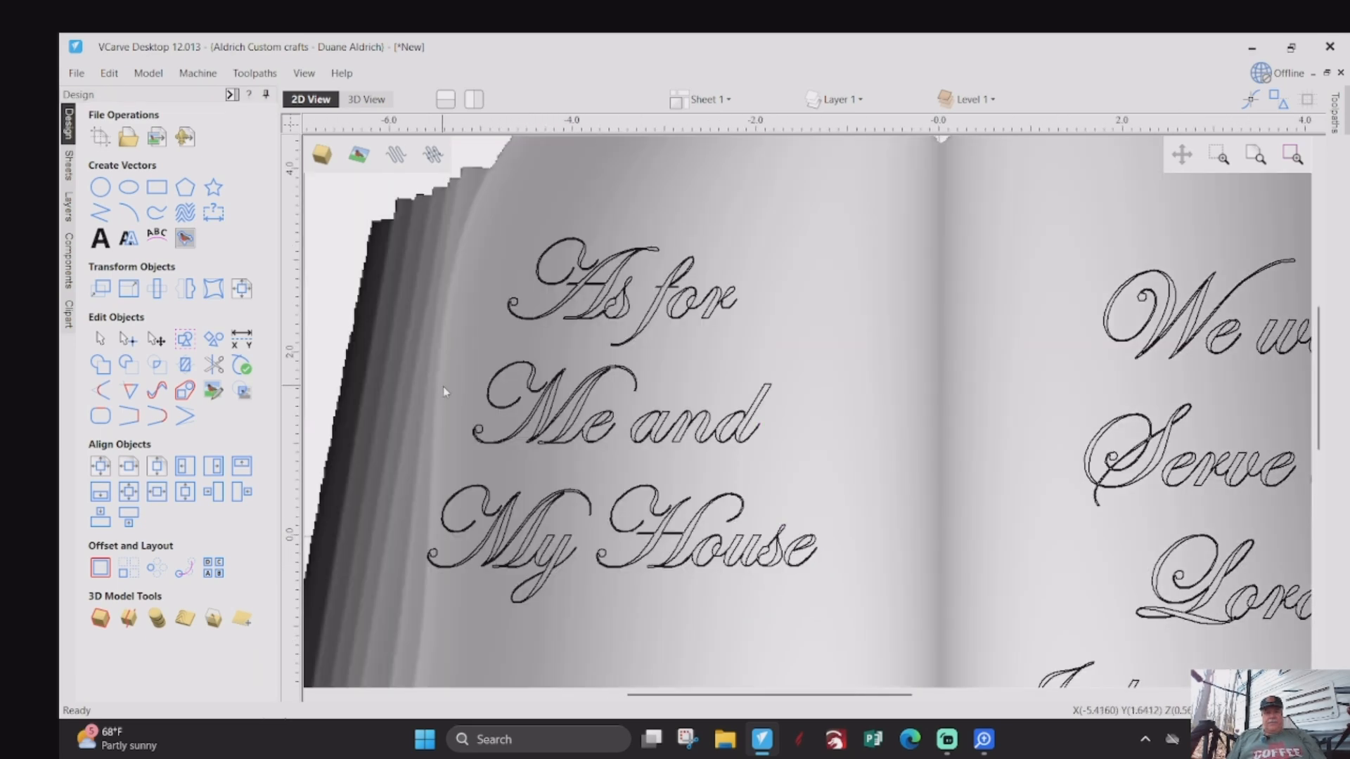
{"action": "scroll", "coordinate": [396, 449], "scroll_direction": "up", "scroll_amount": 2}
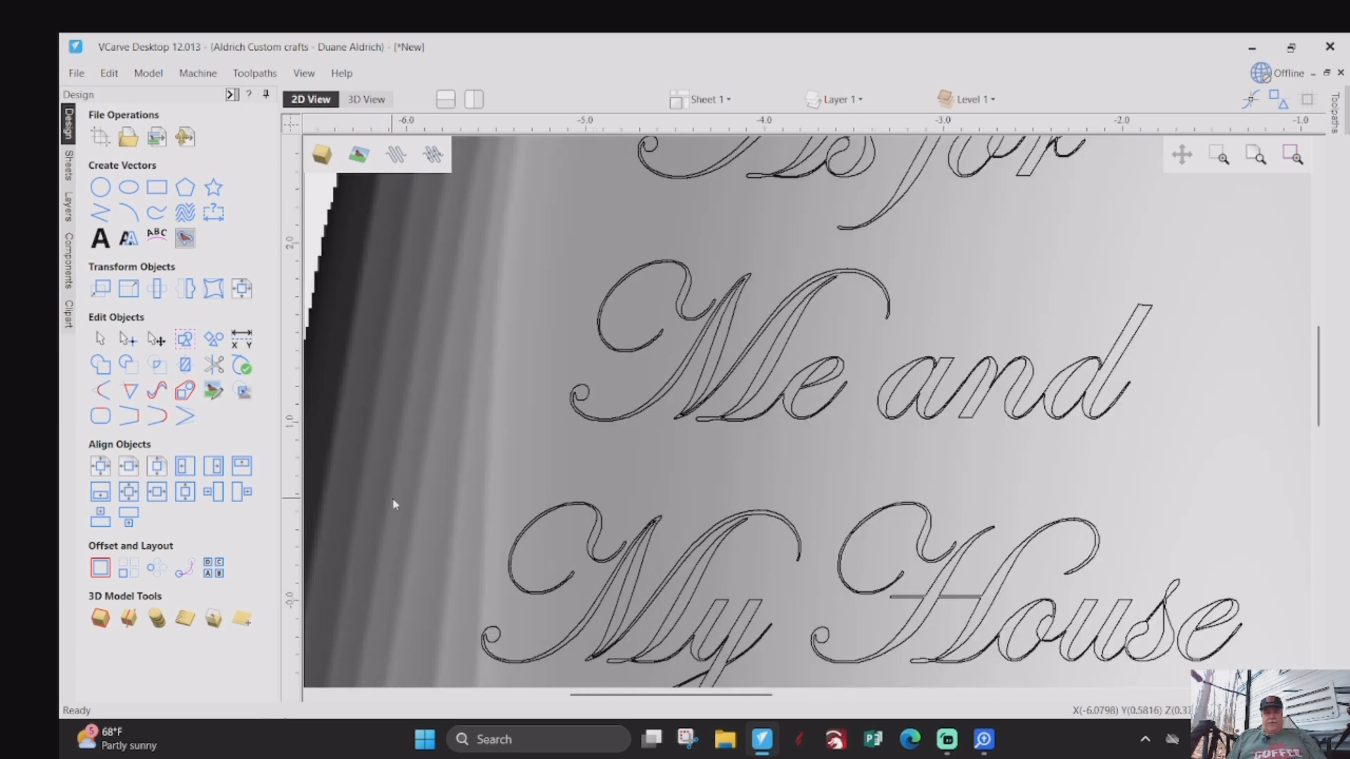
- Draw a freehand curve following the left page's top edge from the spine outward, about X -0.1 to X -4
{"action": "scroll", "coordinate": [393, 504], "scroll_direction": "down", "scroll_amount": 4}
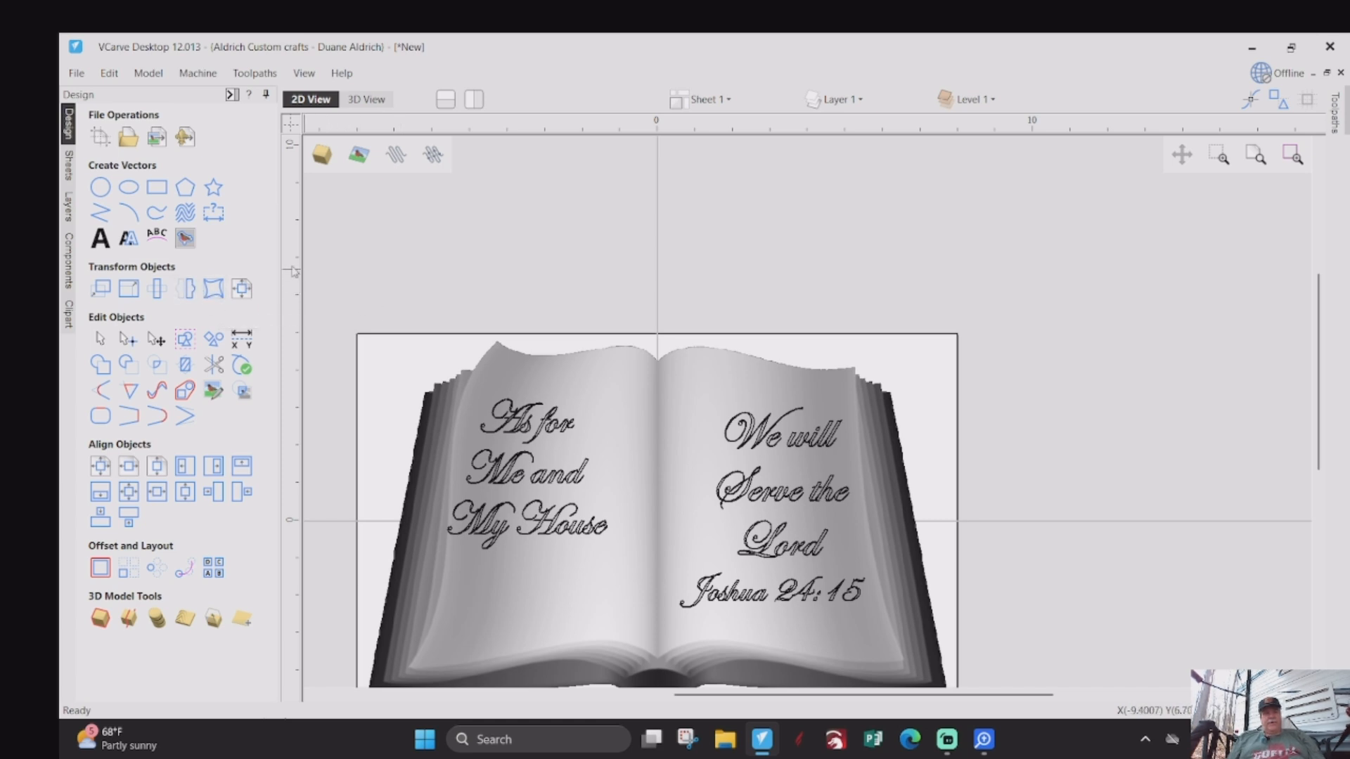
{"action": "left_click", "coordinate": [153, 215]}
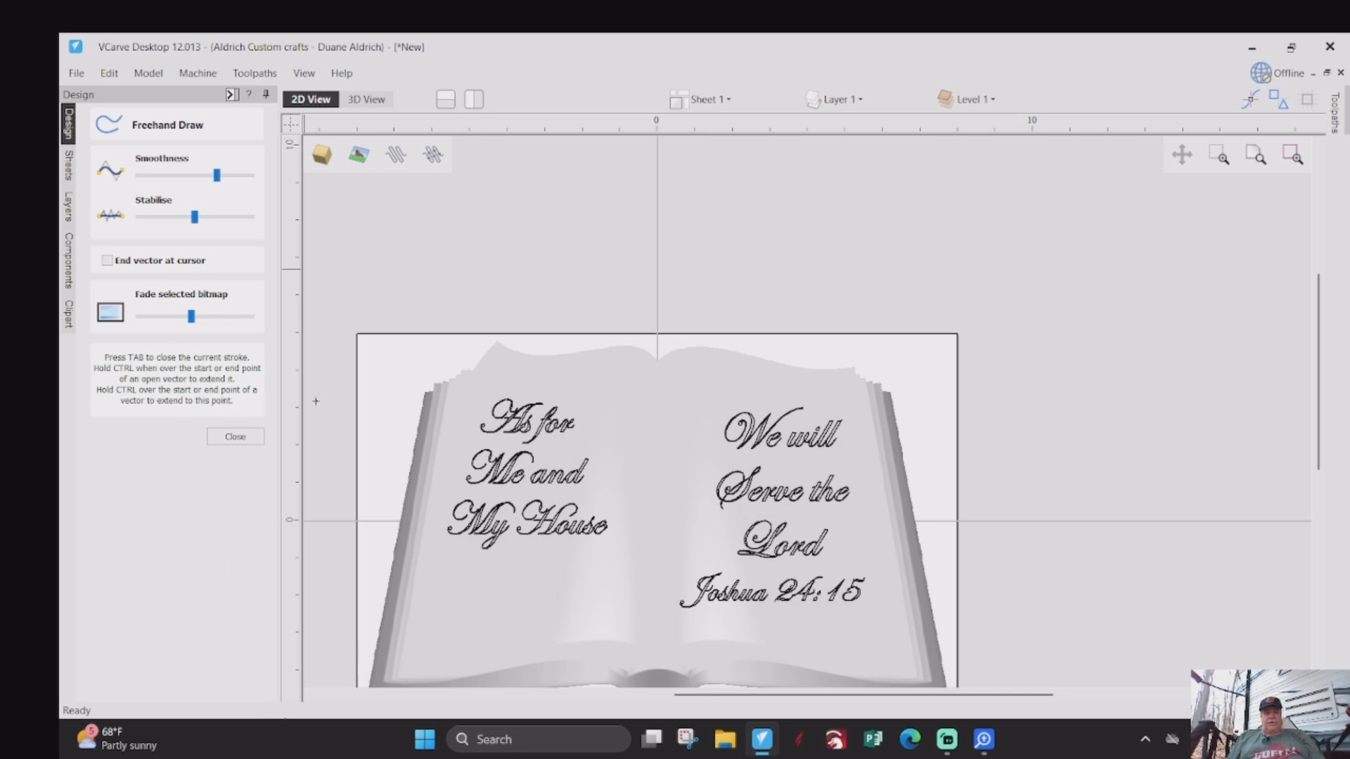
{"action": "scroll", "coordinate": [503, 316], "scroll_direction": "up", "scroll_amount": 2}
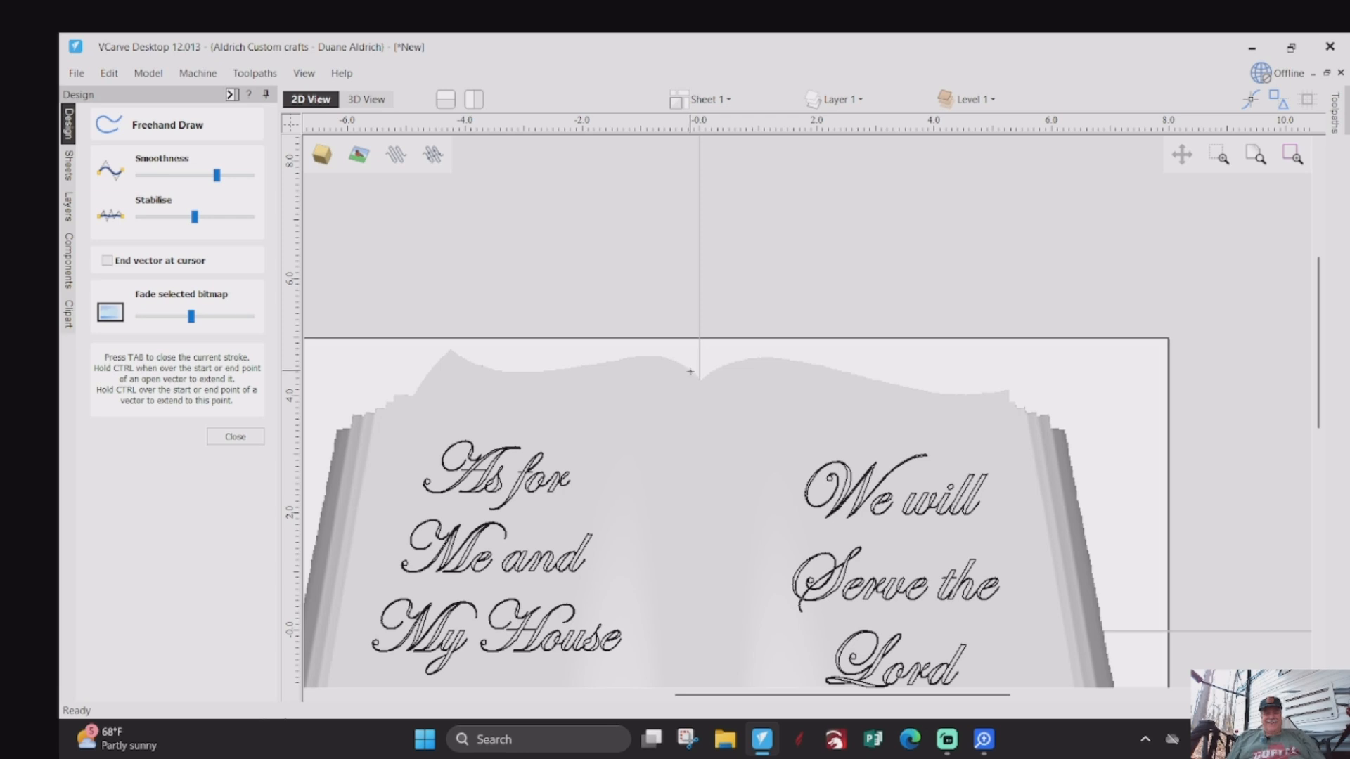
{"action": "left_click", "coordinate": [689, 371]}
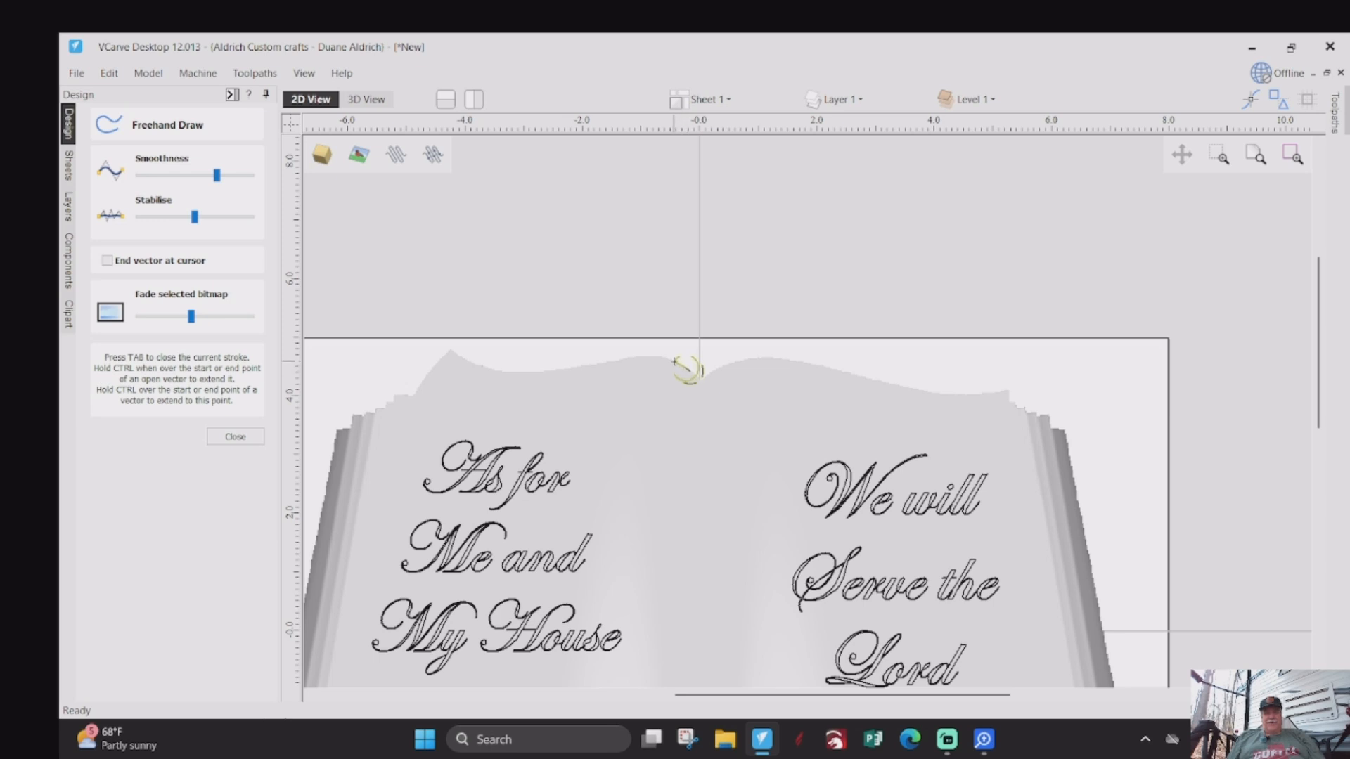
{"action": "mouse_move", "coordinate": [675, 361]}
{"action": "left_mouse_down"}
{"action": "mouse_move", "coordinate": [515, 374]}
{"action": "mouse_move", "coordinate": [450, 350]}
{"action": "left_mouse_up"}
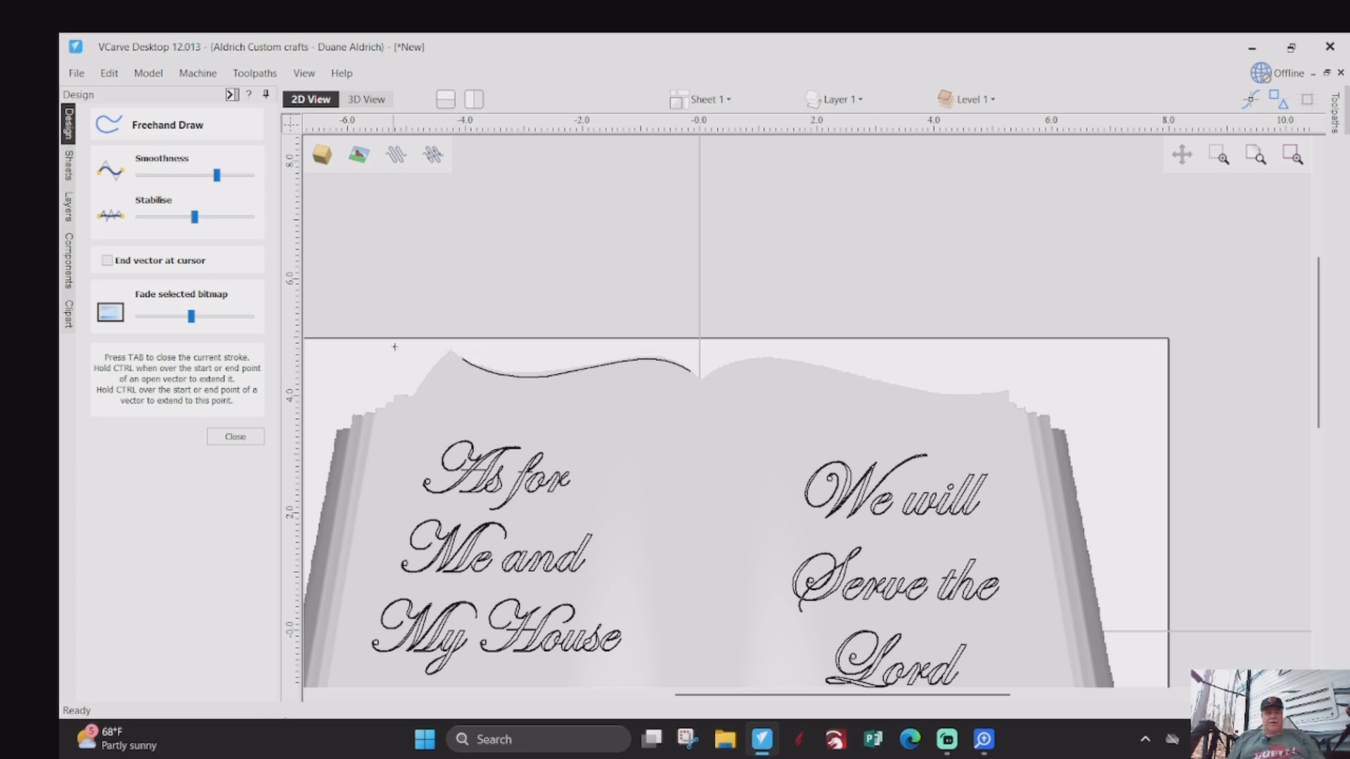
- Draw a freehand curve following the left page's bottom edge from the spine outward, about X -0.6 to X -6.5
{"action": "scroll", "coordinate": [366, 337], "scroll_direction": "down", "scroll_amount": 4}
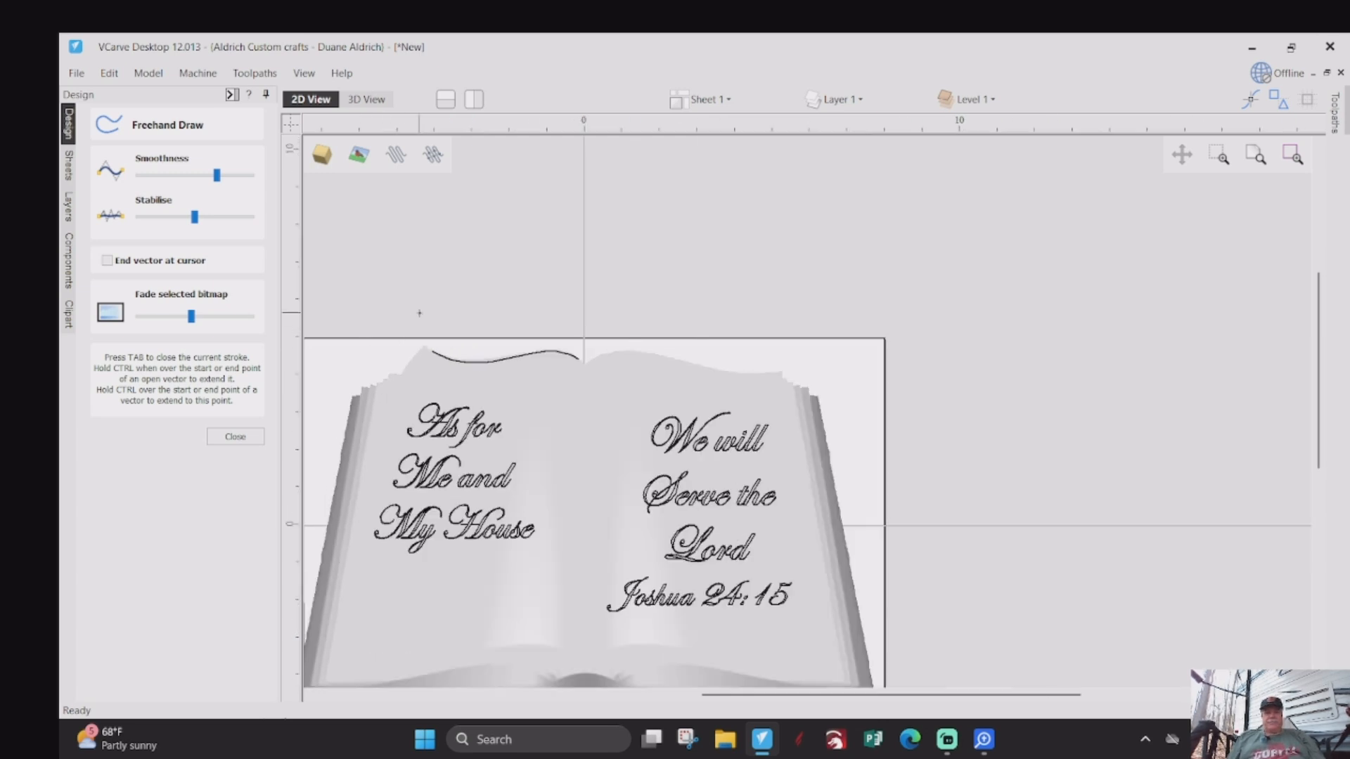
{"action": "scroll", "coordinate": [502, 586], "scroll_direction": "up", "scroll_amount": 3}
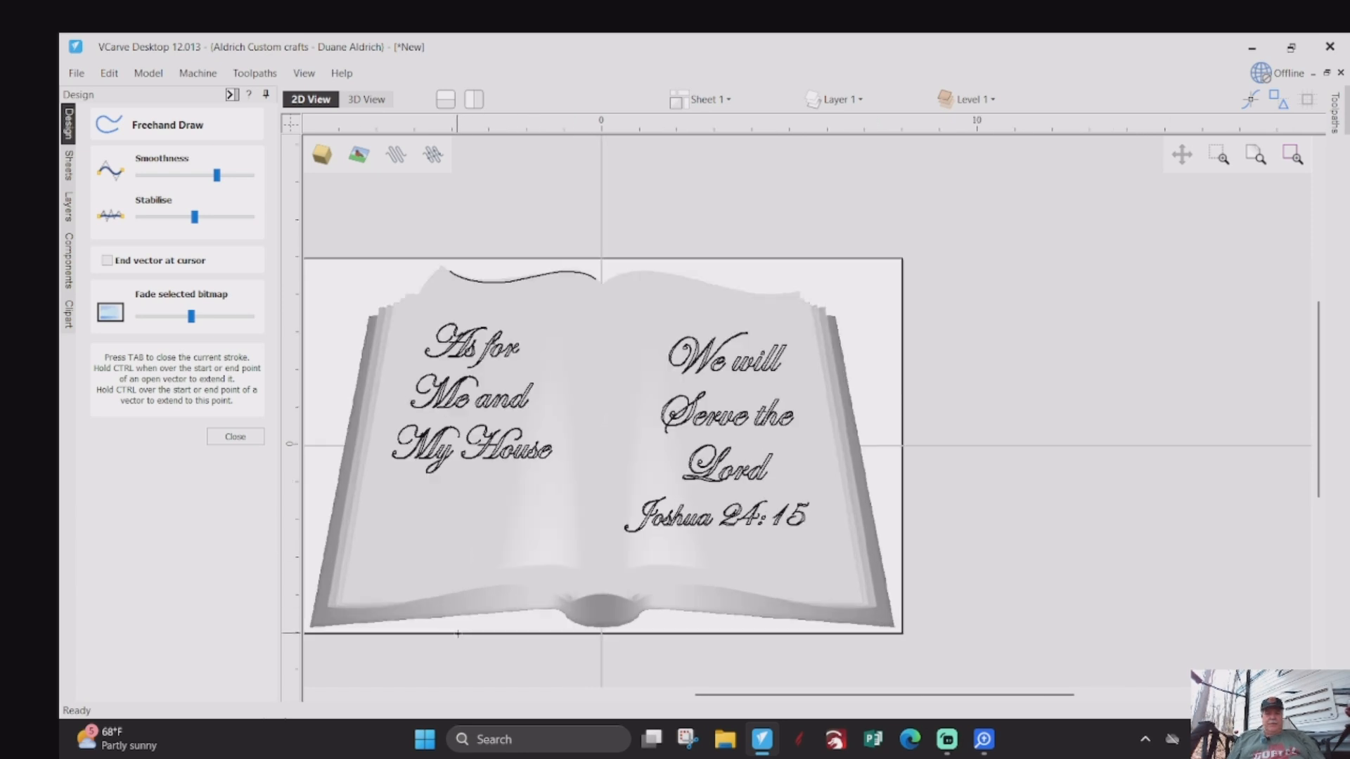
{"action": "scroll", "coordinate": [585, 541], "scroll_direction": "down", "scroll_amount": 2}
{"action": "scroll", "coordinate": [723, 556], "scroll_direction": "up", "scroll_amount": 3}
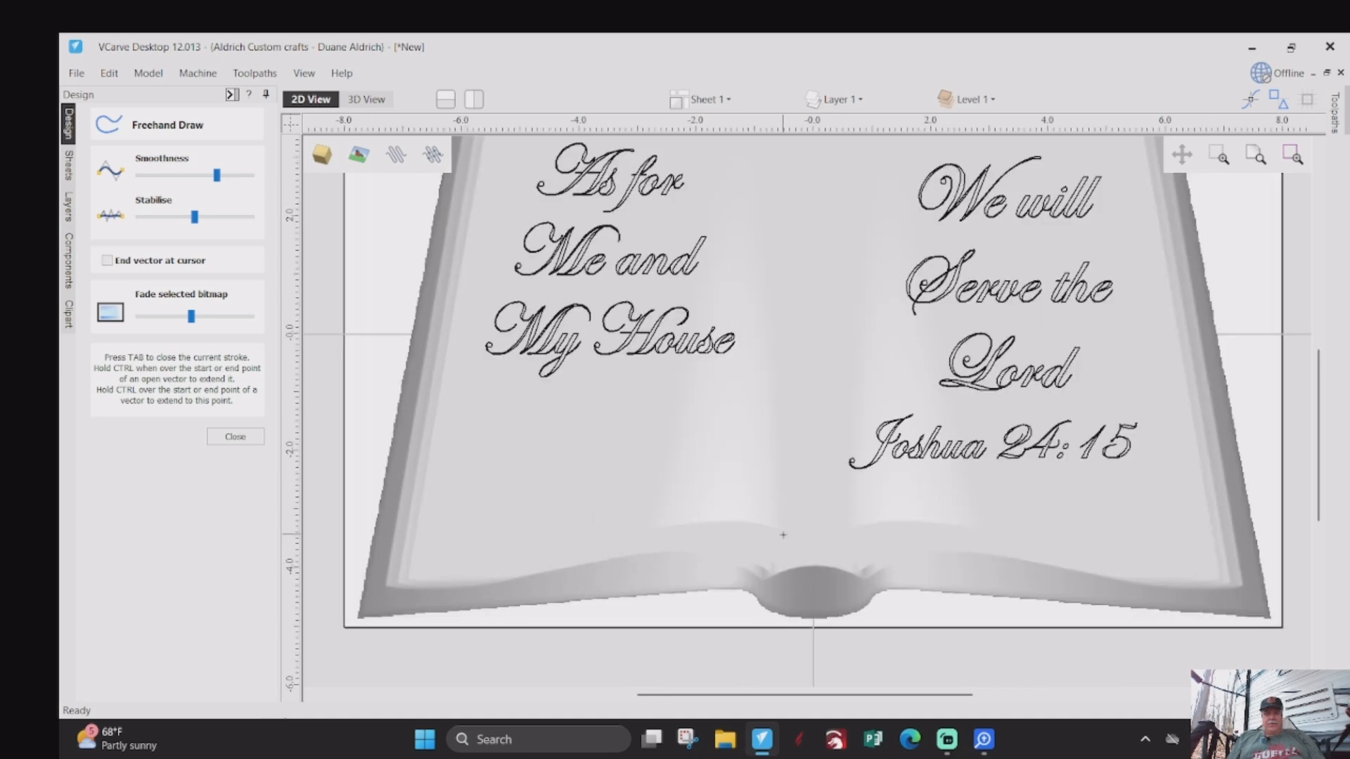
{"action": "mouse_move", "coordinate": [779, 532]}
{"action": "left_mouse_down"}
{"action": "mouse_move", "coordinate": [640, 526]}
{"action": "mouse_move", "coordinate": [523, 561]}
{"action": "mouse_move", "coordinate": [419, 567]}
{"action": "left_mouse_up"}
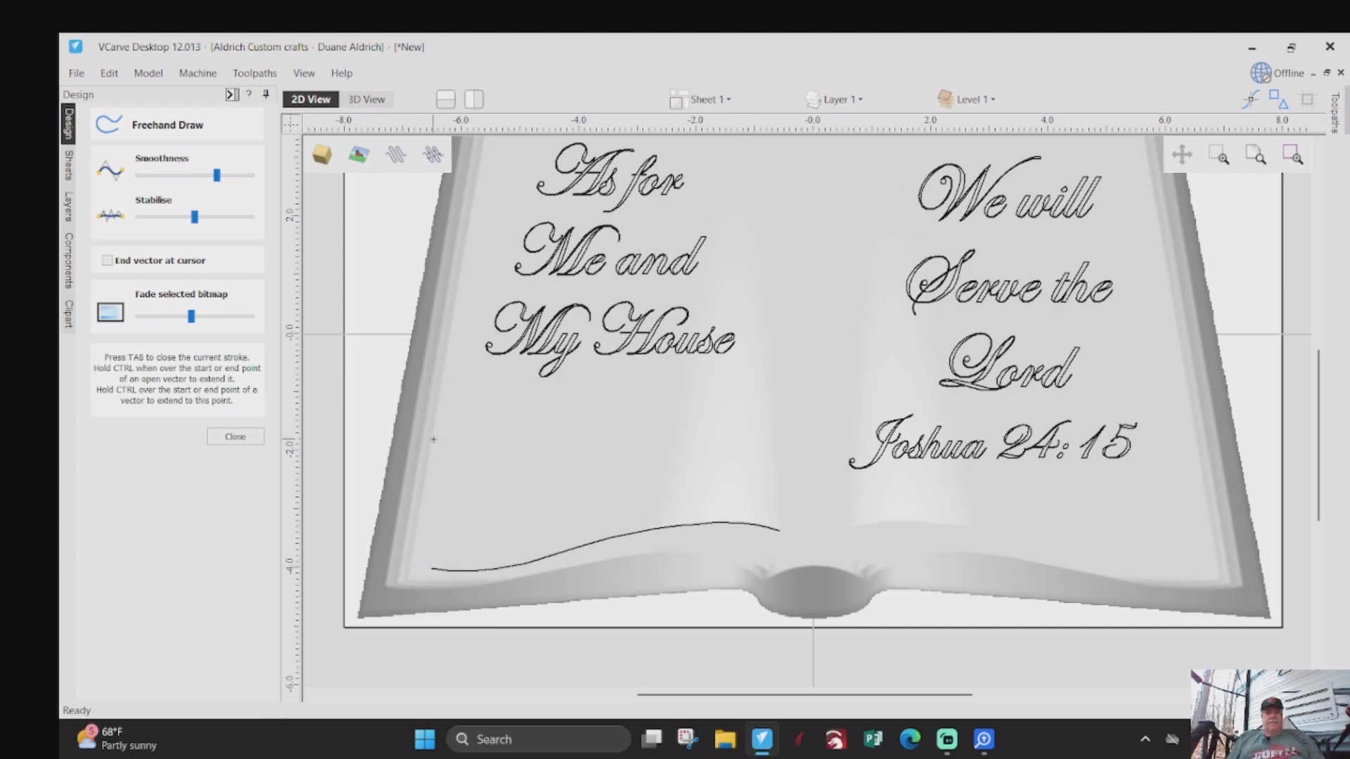
- Draw a freehand curve following the right page's top edge from the spine outward, about X 0.2 to X 5
{"action": "scroll", "coordinate": [431, 455], "scroll_direction": "down", "scroll_amount": 3}
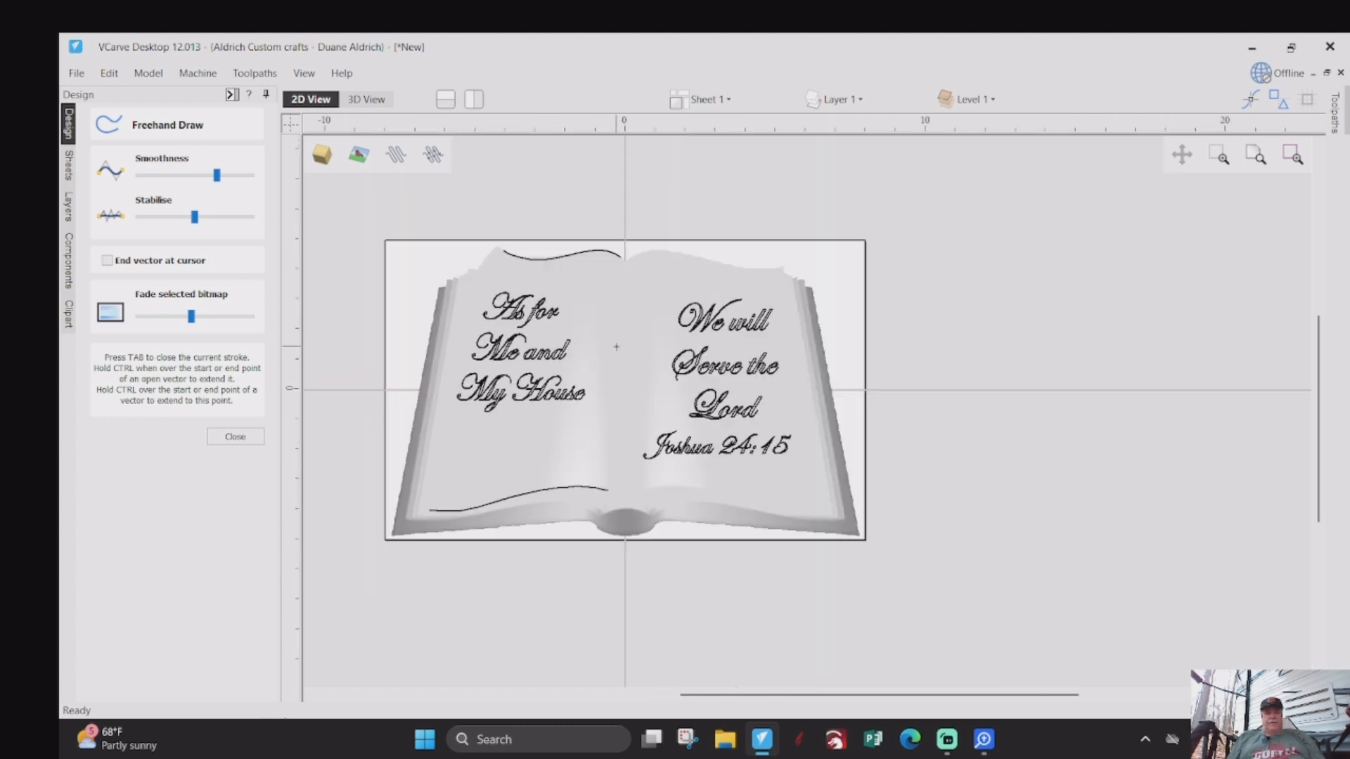
{"action": "scroll", "coordinate": [637, 263], "scroll_direction": "up", "scroll_amount": 3}
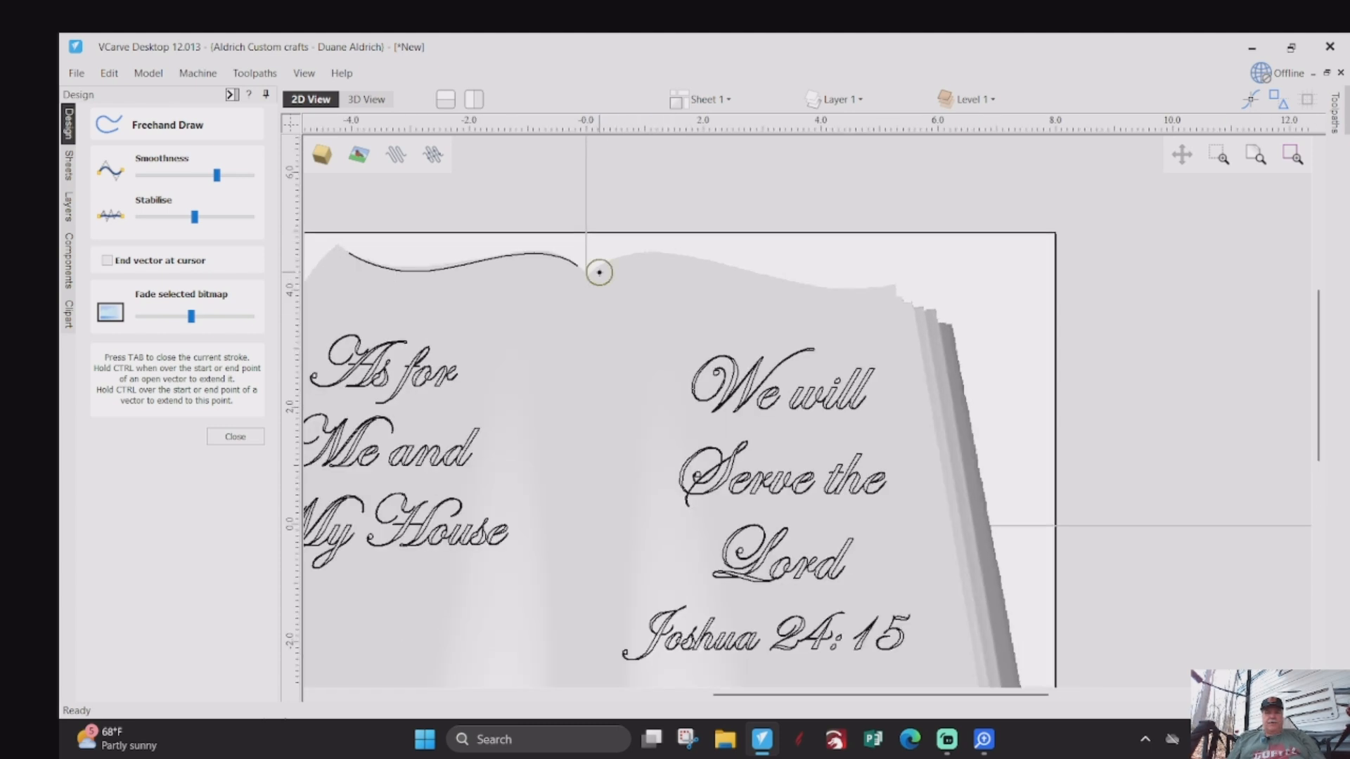
{"action": "mouse_move", "coordinate": [599, 272]}
{"action": "left_mouse_down"}
{"action": "mouse_move", "coordinate": [673, 255]}
{"action": "mouse_move", "coordinate": [894, 292]}
{"action": "left_mouse_up"}
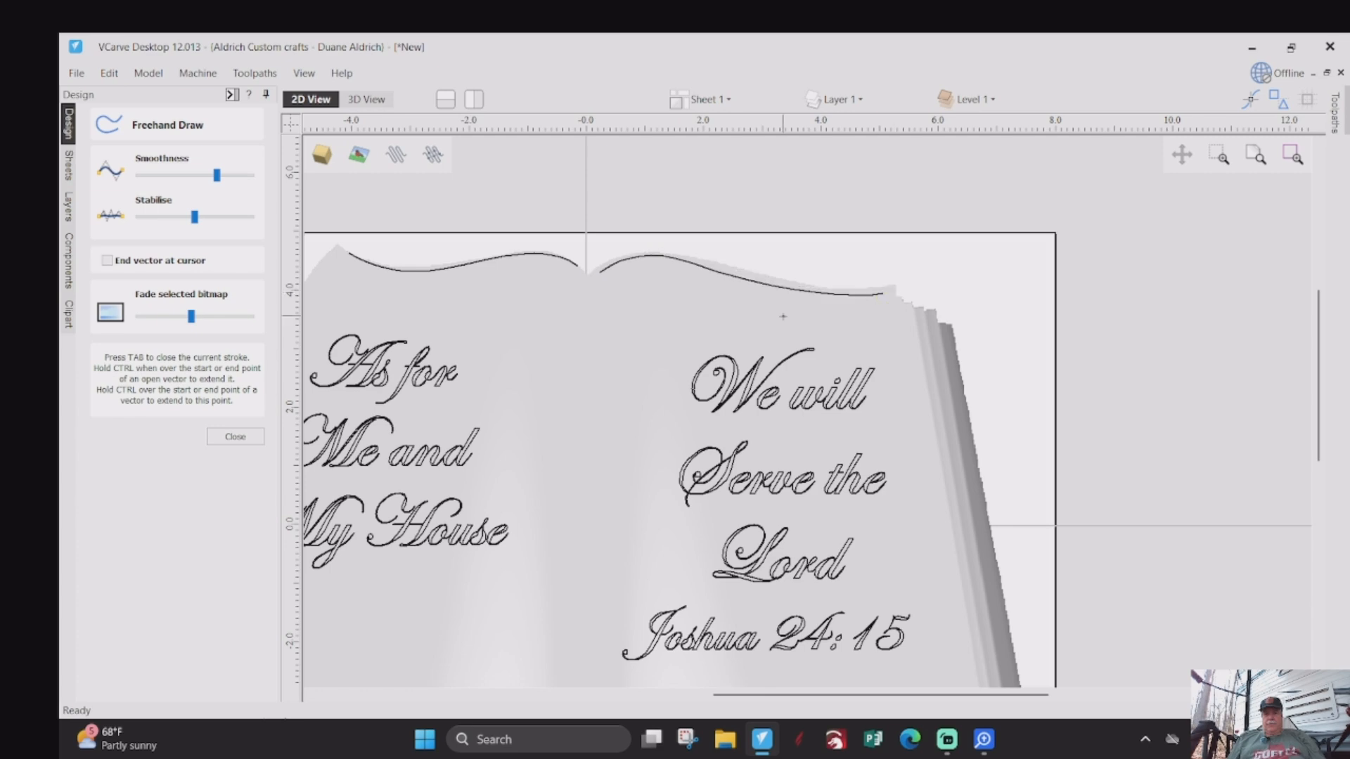
- Draw a freehand curve along the right page's bottom edge, about X 0.7 to X 6.7, and finish freehand drawing
{"action": "scroll", "coordinate": [808, 302], "scroll_direction": "down", "scroll_amount": 3}
{"action": "scroll", "coordinate": [808, 450], "scroll_direction": "up", "scroll_amount": 2}
{"action": "scroll", "coordinate": [1054, 456], "scroll_direction": "up", "scroll_amount": 2}
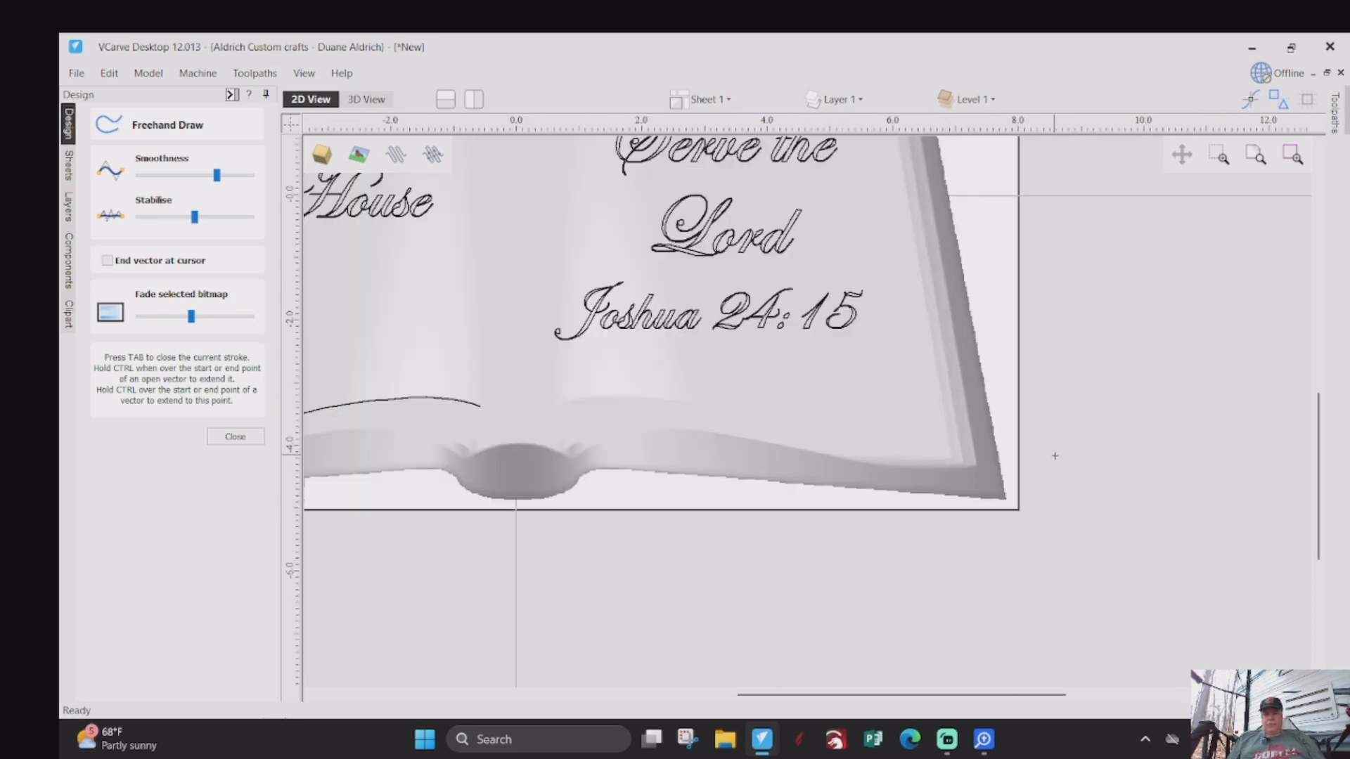
{"action": "mouse_move", "coordinate": [560, 402]}
{"action": "left_mouse_down"}
{"action": "mouse_move", "coordinate": [641, 390]}
{"action": "mouse_move", "coordinate": [840, 441]}
{"action": "mouse_move", "coordinate": [947, 440]}
{"action": "left_mouse_up"}
{"action": "scroll", "coordinate": [847, 508], "scroll_direction": "down", "scroll_amount": 5}
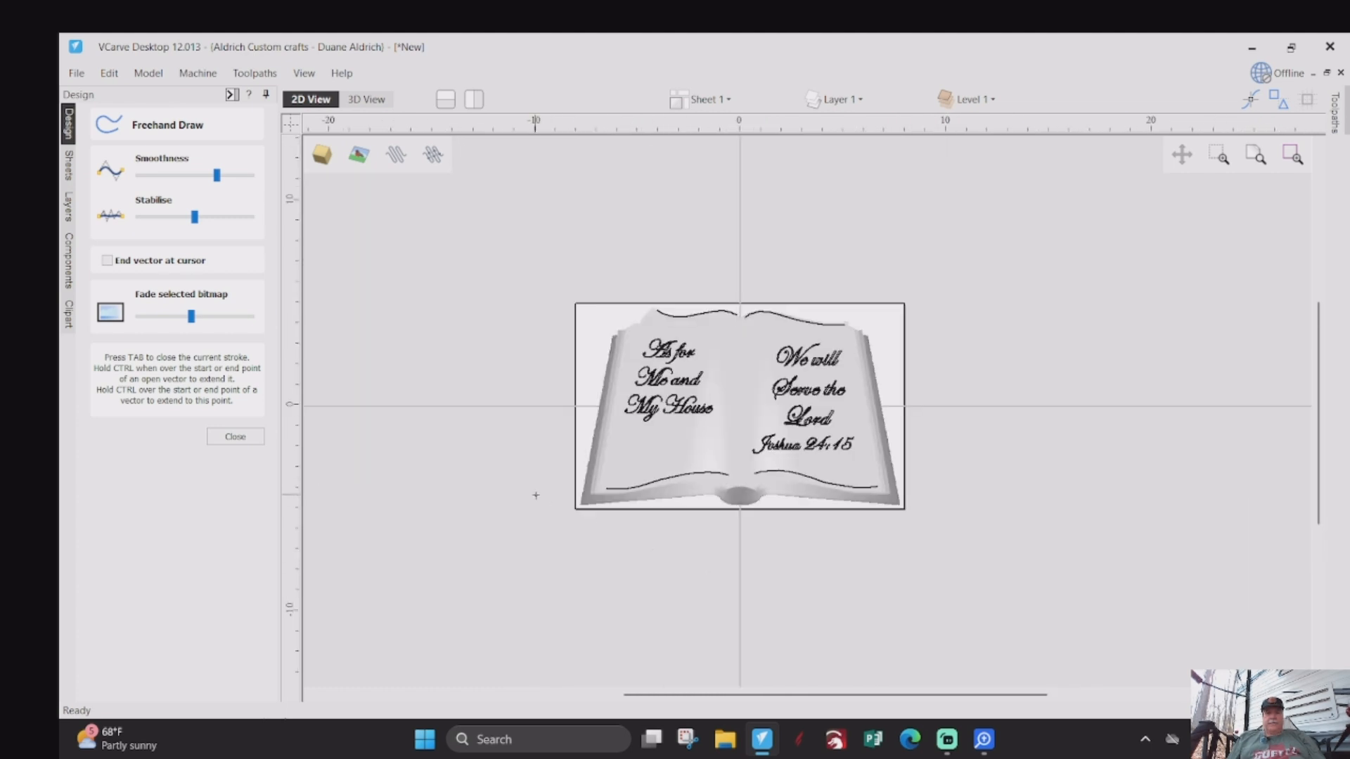
{"action": "left_click", "coordinate": [211, 436]}
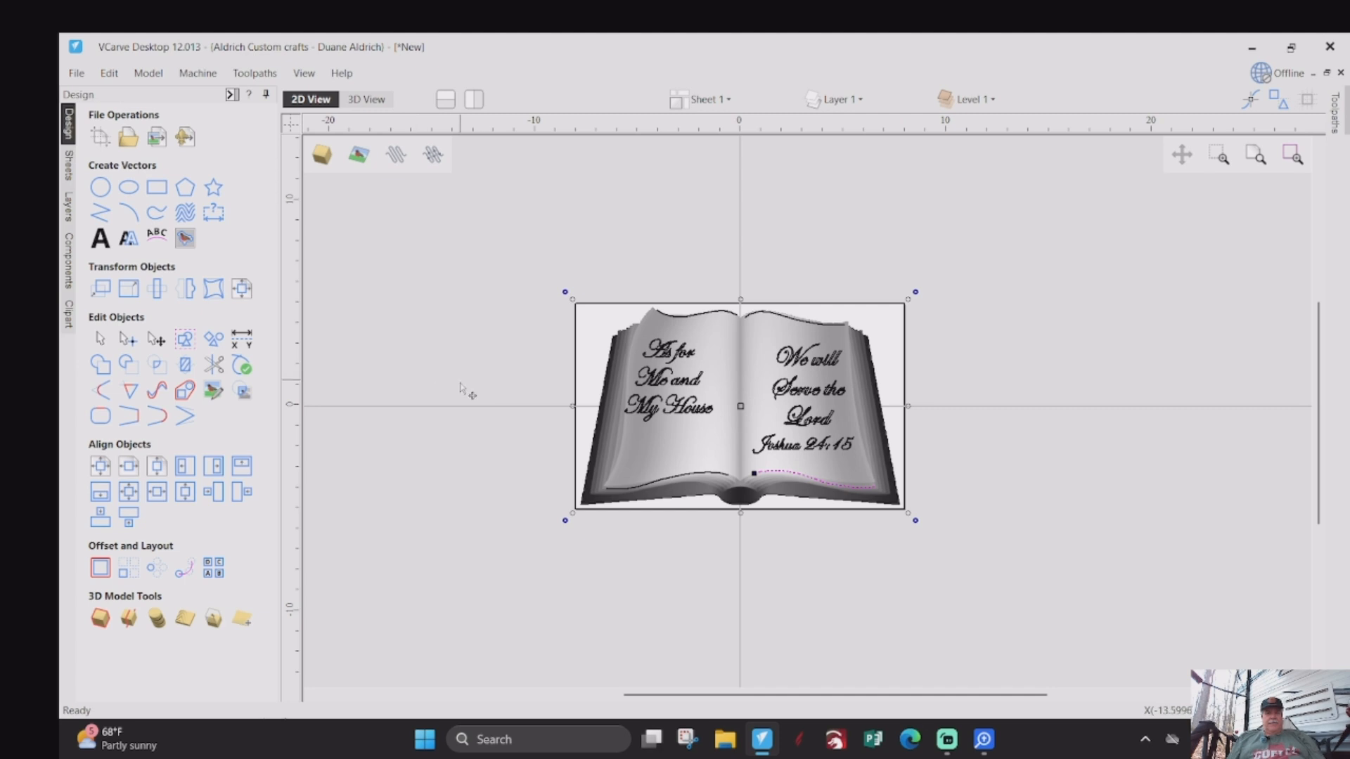
{"action": "scroll", "coordinate": [820, 415], "scroll_direction": "up", "scroll_amount": 2}
{"action": "scroll", "coordinate": [457, 338], "scroll_direction": "up", "scroll_amount": 2}
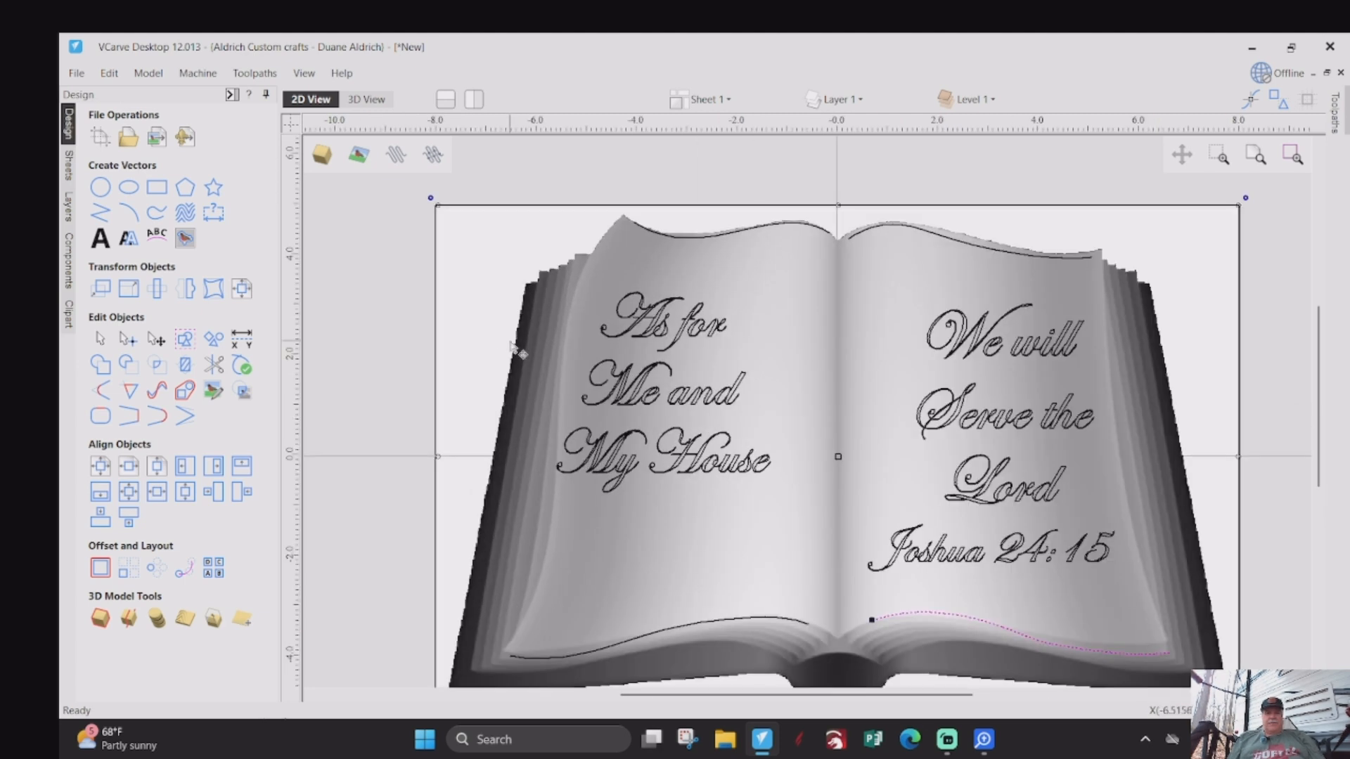
{"action": "left_click", "coordinate": [212, 289]}
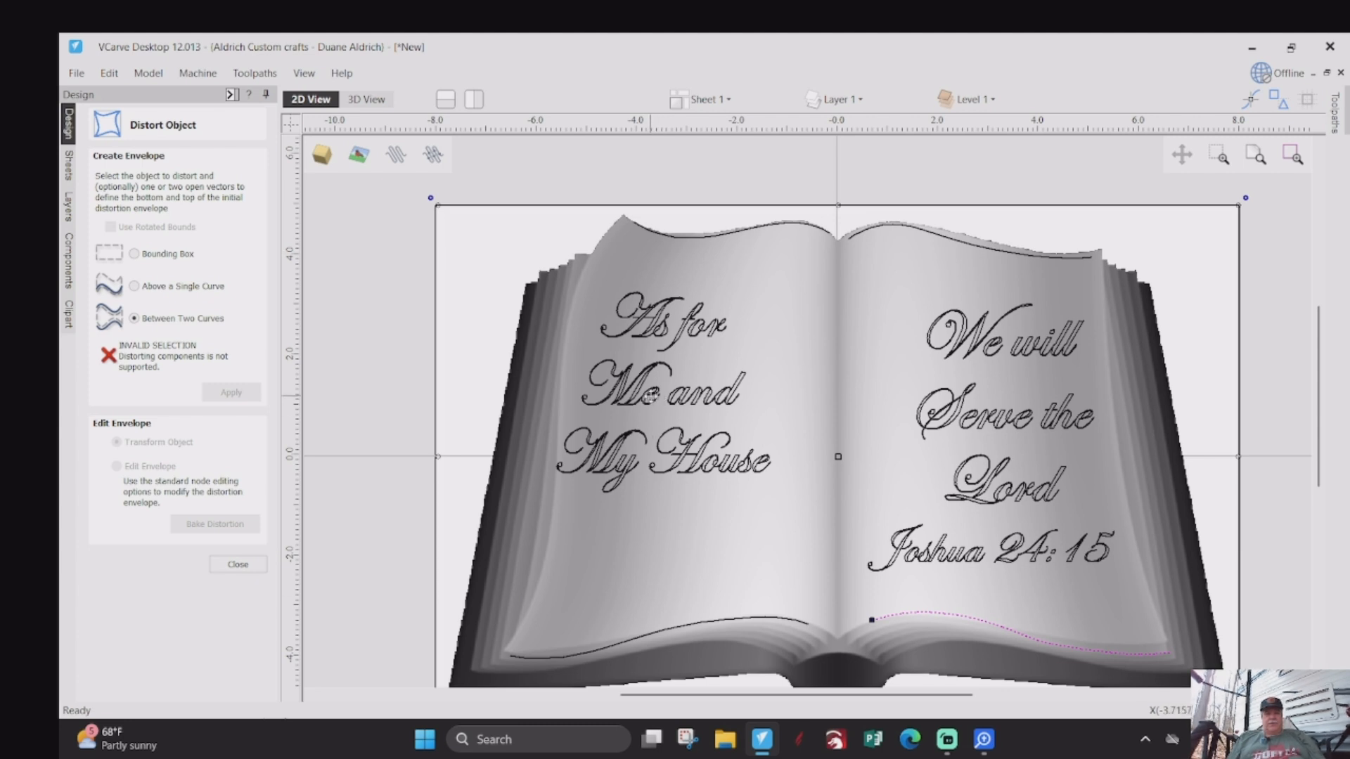
{"action": "left_click", "coordinate": [647, 391]}
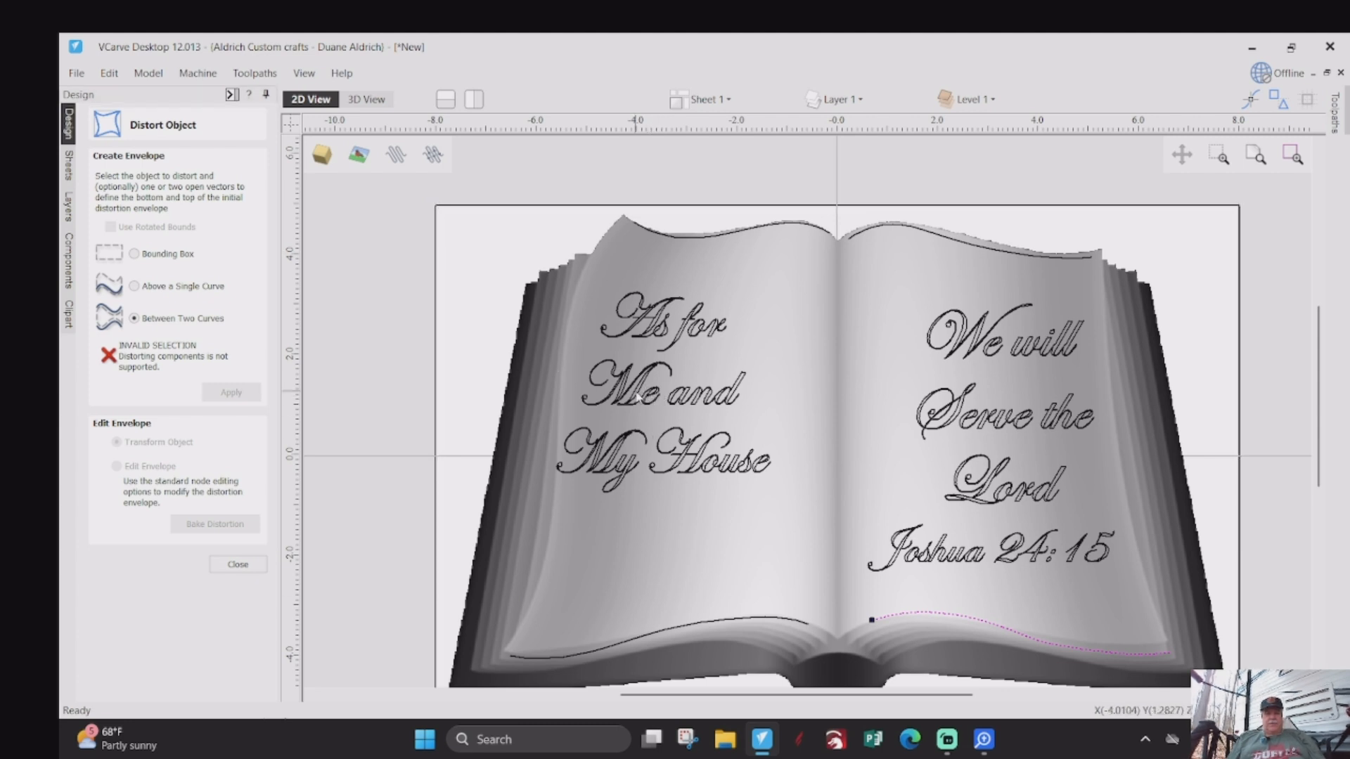
{"action": "left_click", "coordinate": [638, 395]}
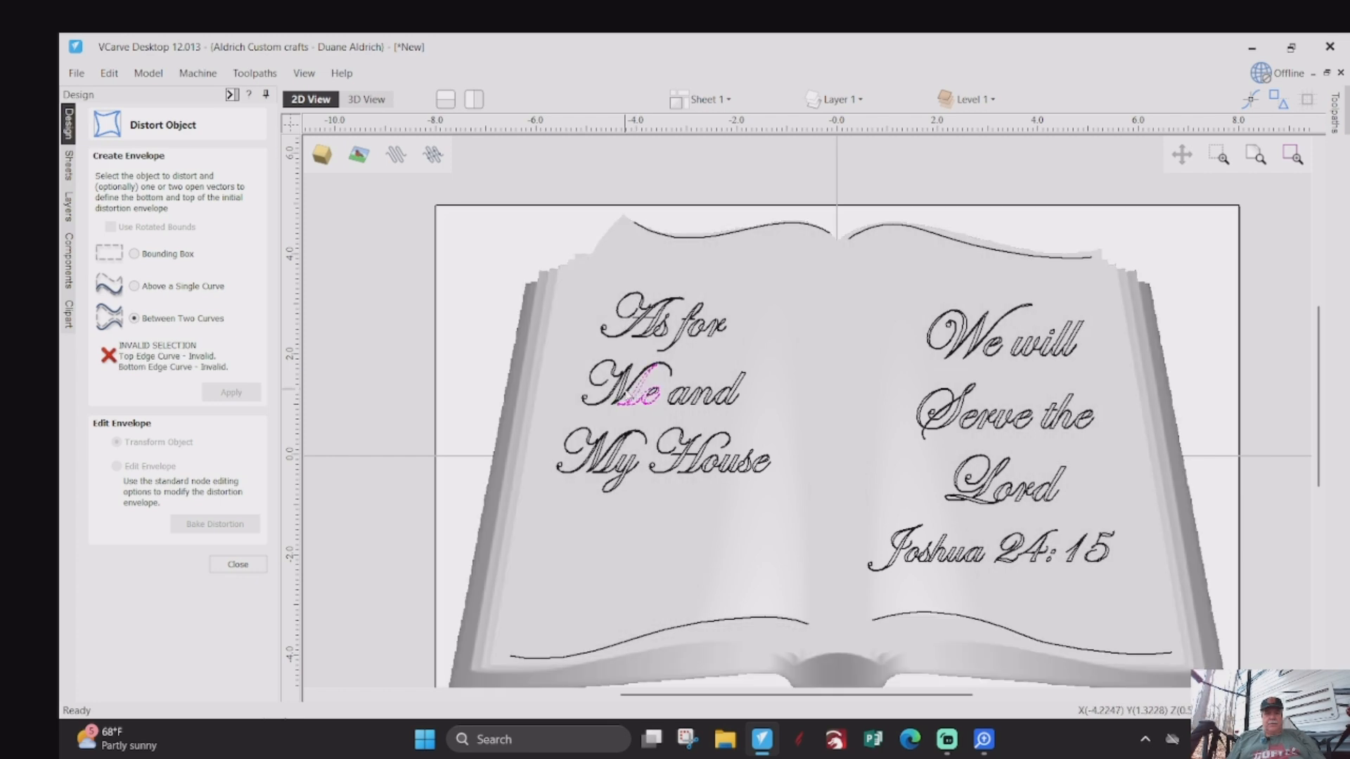
{"action": "left_click", "coordinate": [468, 371]}
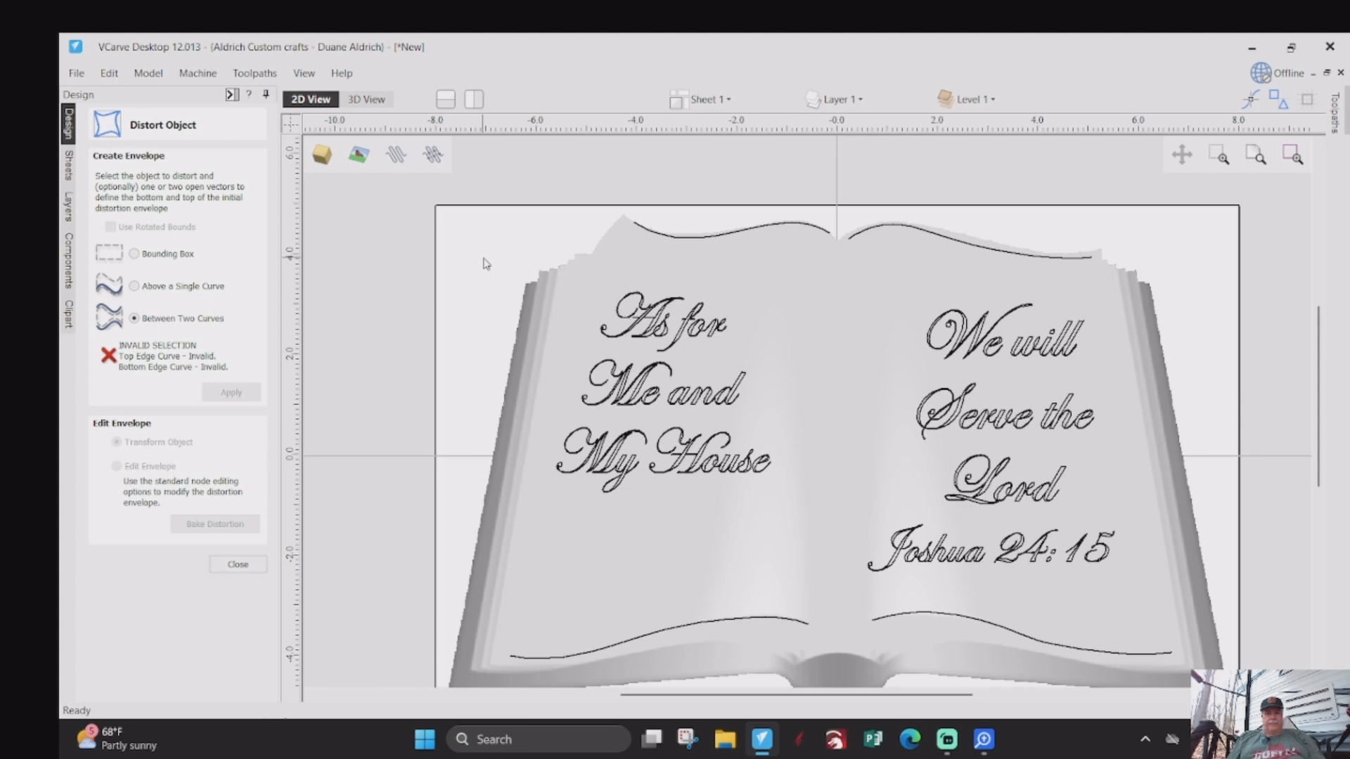
- Group the "As for Me and My House", "We will Serve the Lord" and "Joshua 24:15" outlines as three separate groups
{"action": "left_click_drag", "start_coordinate": [483, 262], "coordinate": [797, 542]}
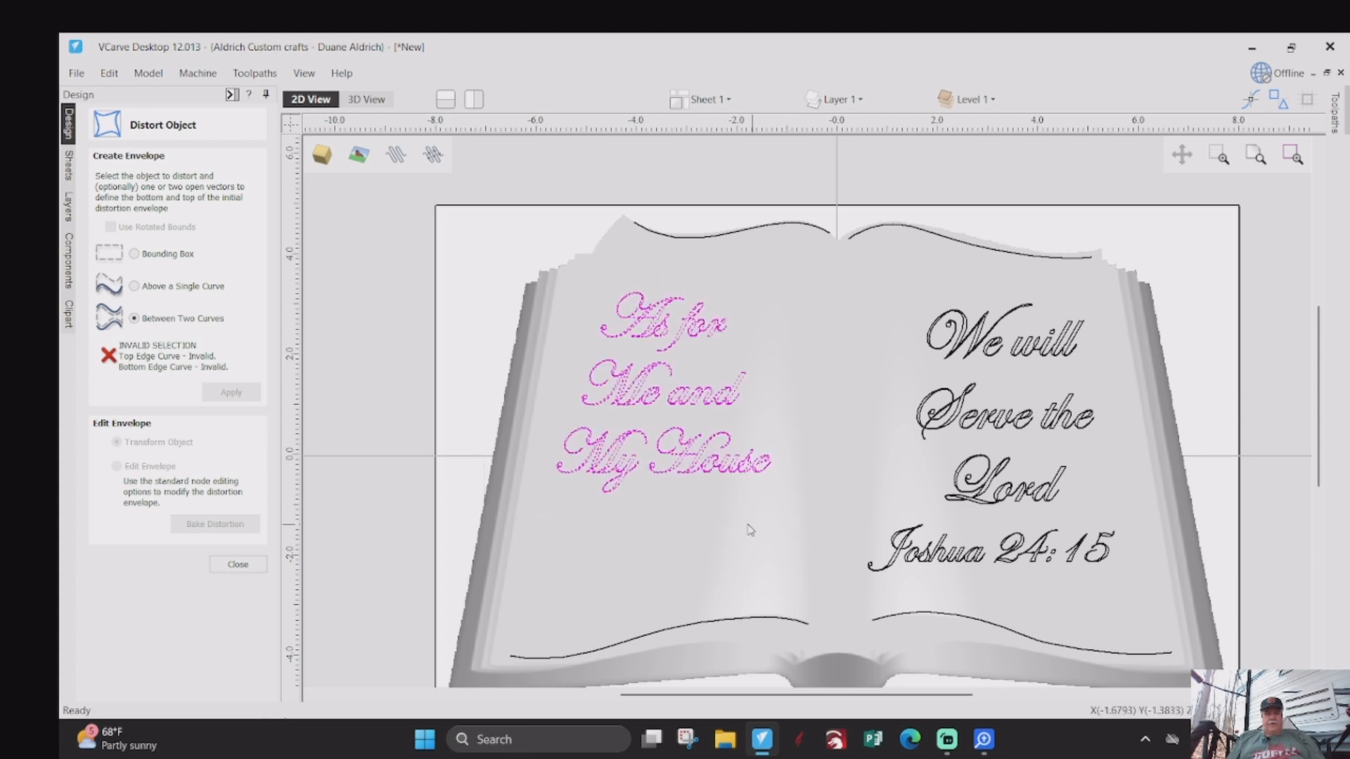
{"action": "left_click", "coordinate": [225, 523]}
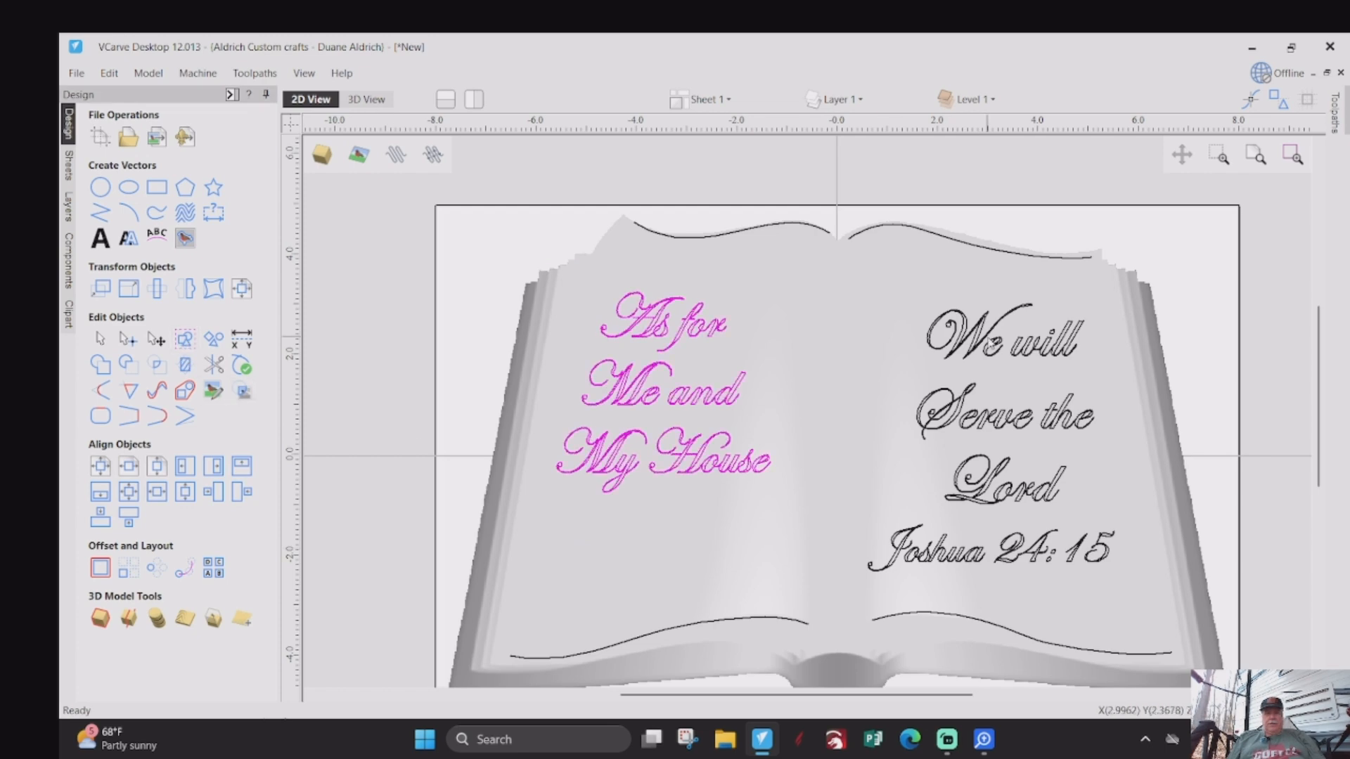
{"action": "left_click_drag", "start_coordinate": [904, 278], "coordinate": [1126, 522]}
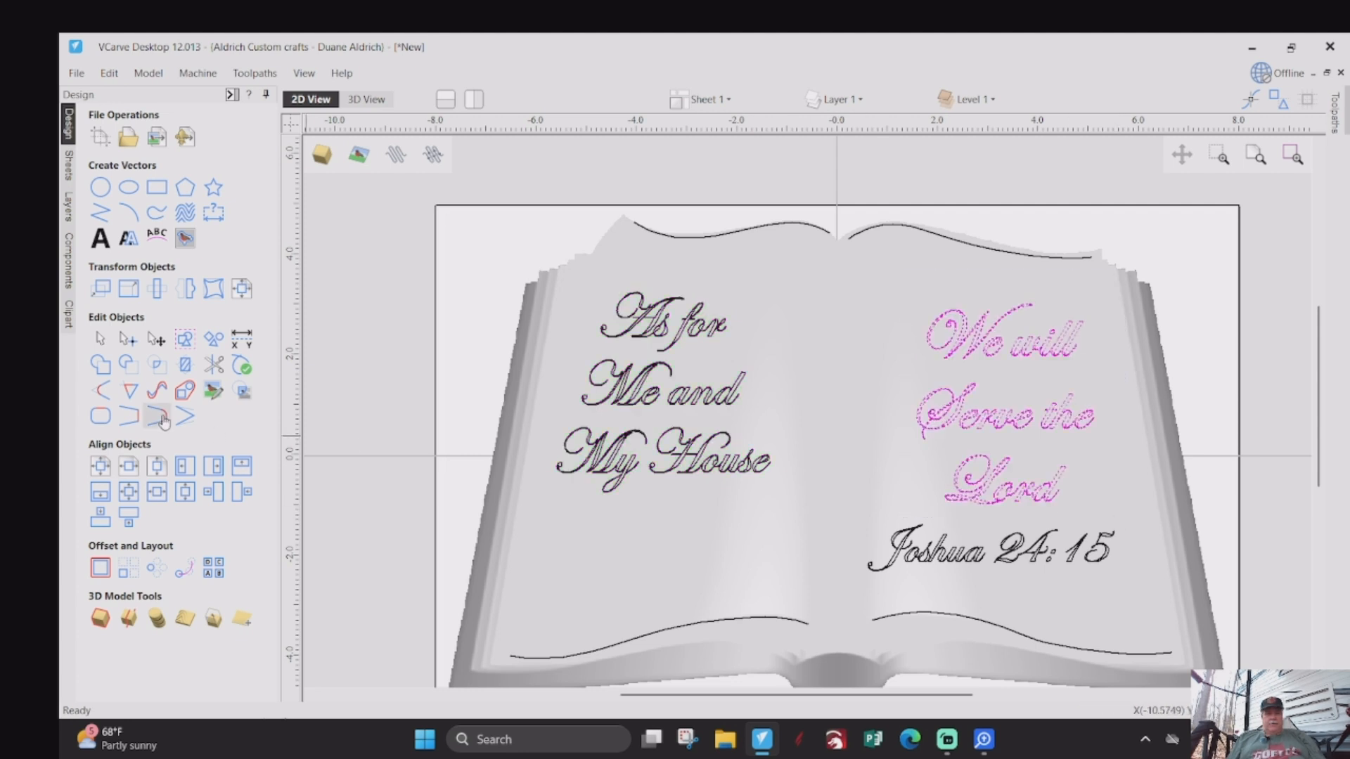
{"action": "left_click", "coordinate": [184, 341]}
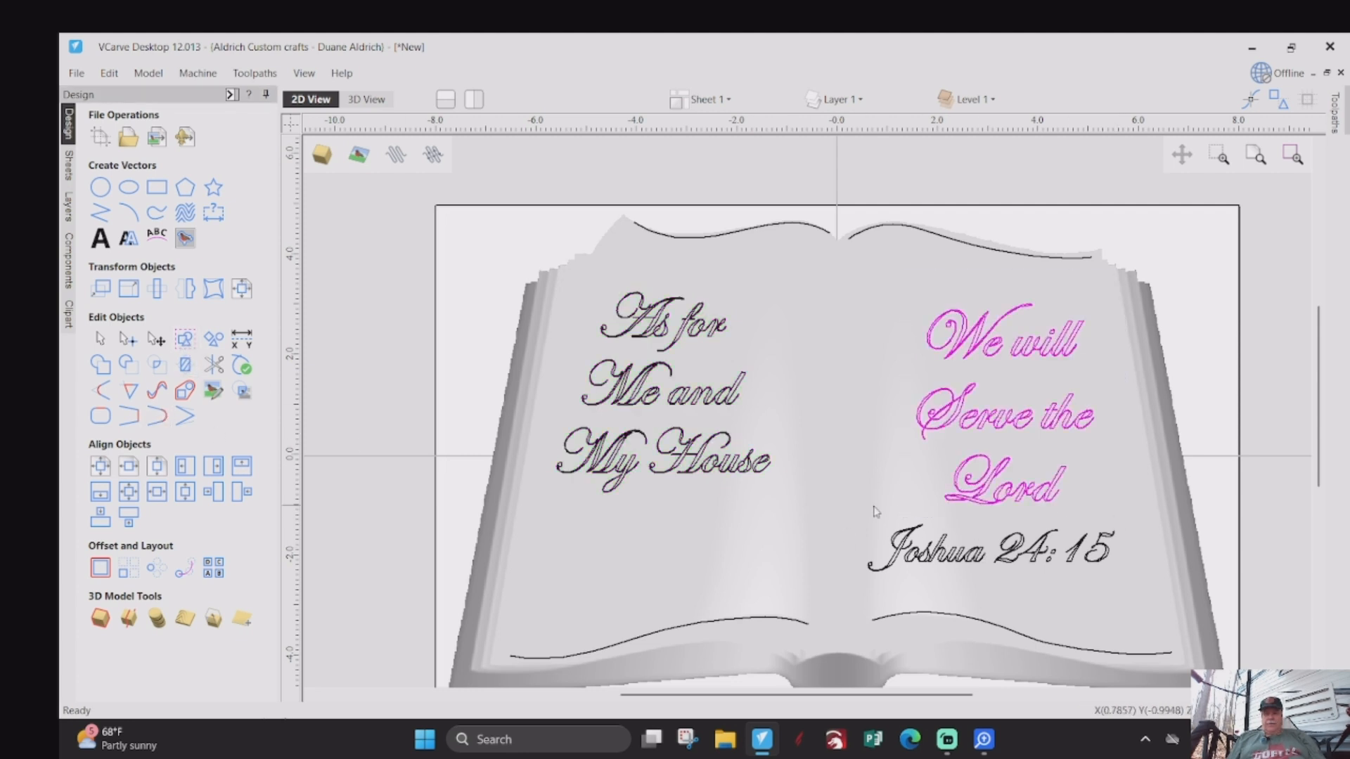
{"action": "left_click_drag", "start_coordinate": [847, 508], "coordinate": [1139, 595]}
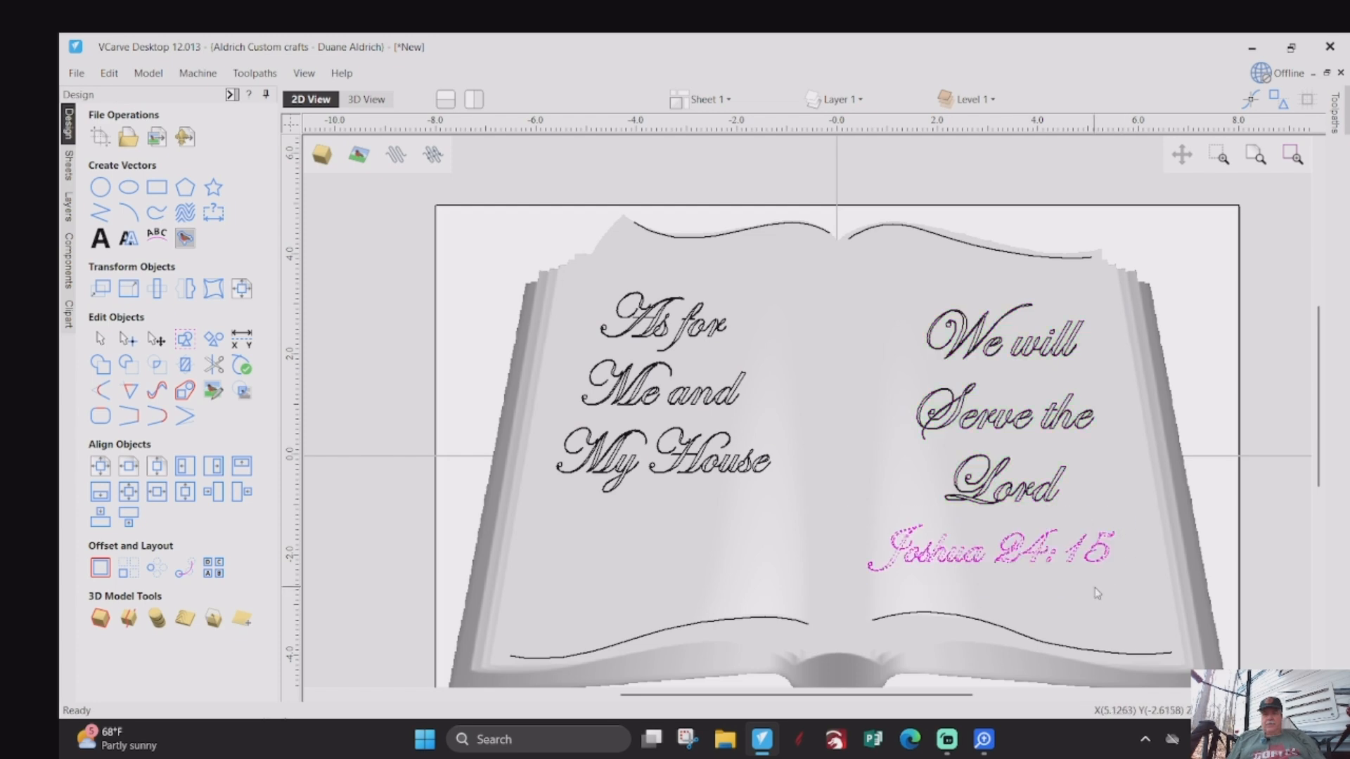
{"action": "left_click", "coordinate": [182, 345]}
- Try to distort the grouped "As for Me and My House" text between the left page's bottom and top curves
{"action": "scroll", "coordinate": [449, 360], "scroll_direction": "up", "scroll_amount": 1}
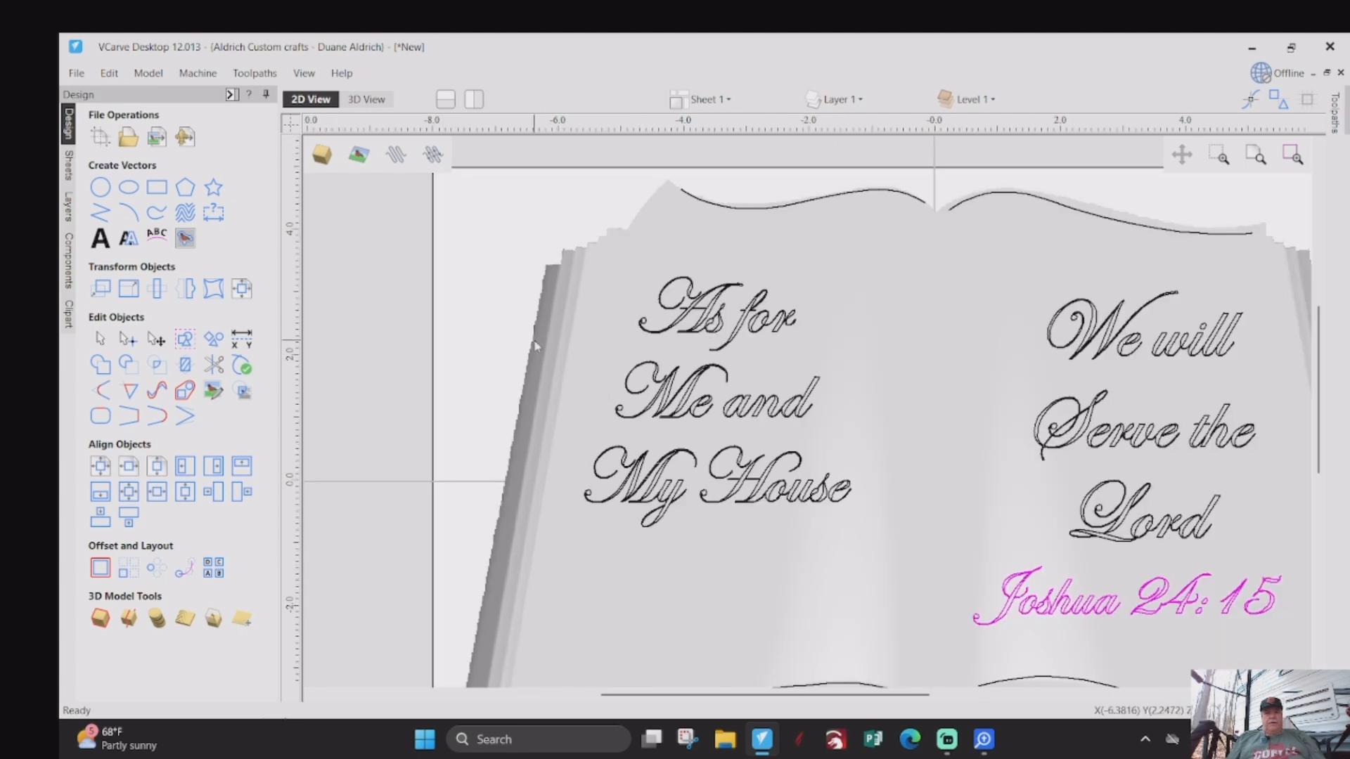
{"action": "left_click", "coordinate": [216, 295]}
{"action": "left_click", "coordinate": [134, 318]}
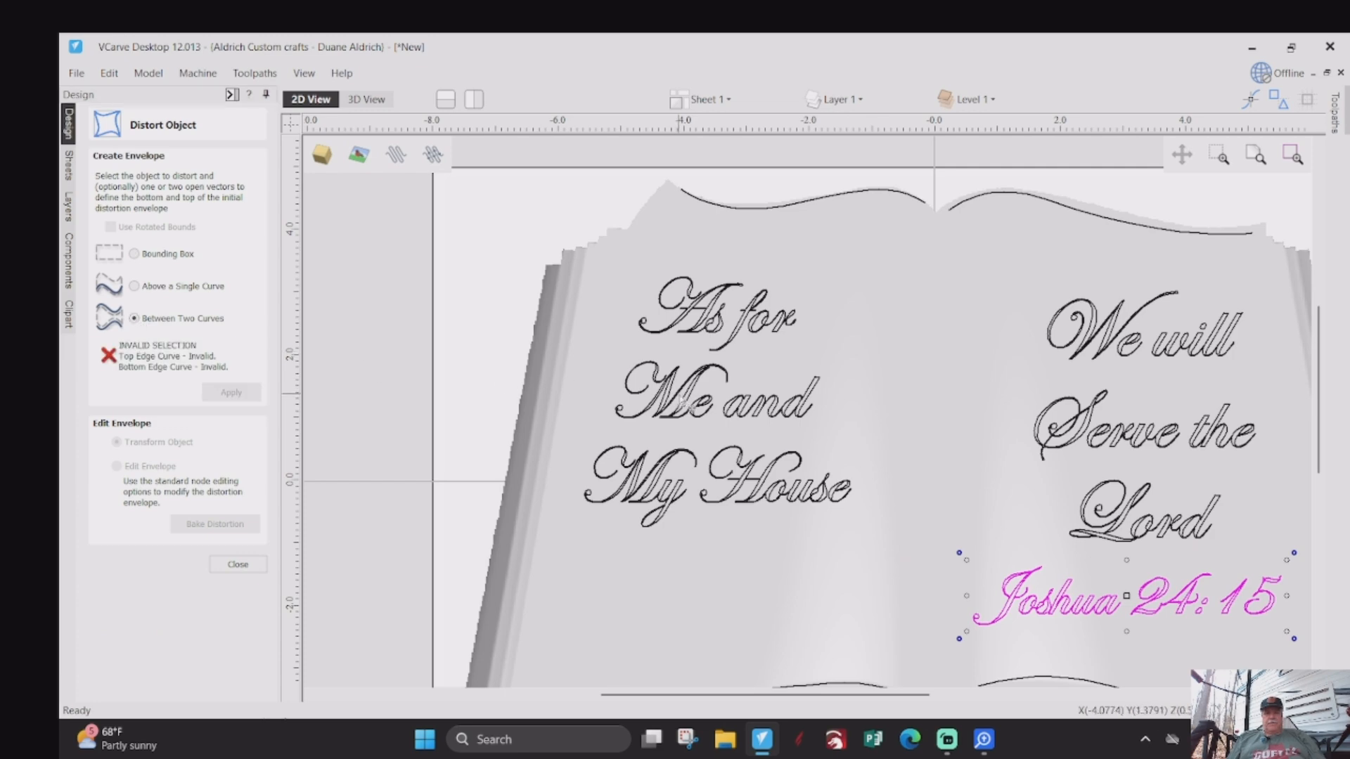
{"action": "left_click", "coordinate": [681, 383]}
{"action": "scroll", "coordinate": [716, 339], "scroll_direction": "down", "scroll_amount": 1}
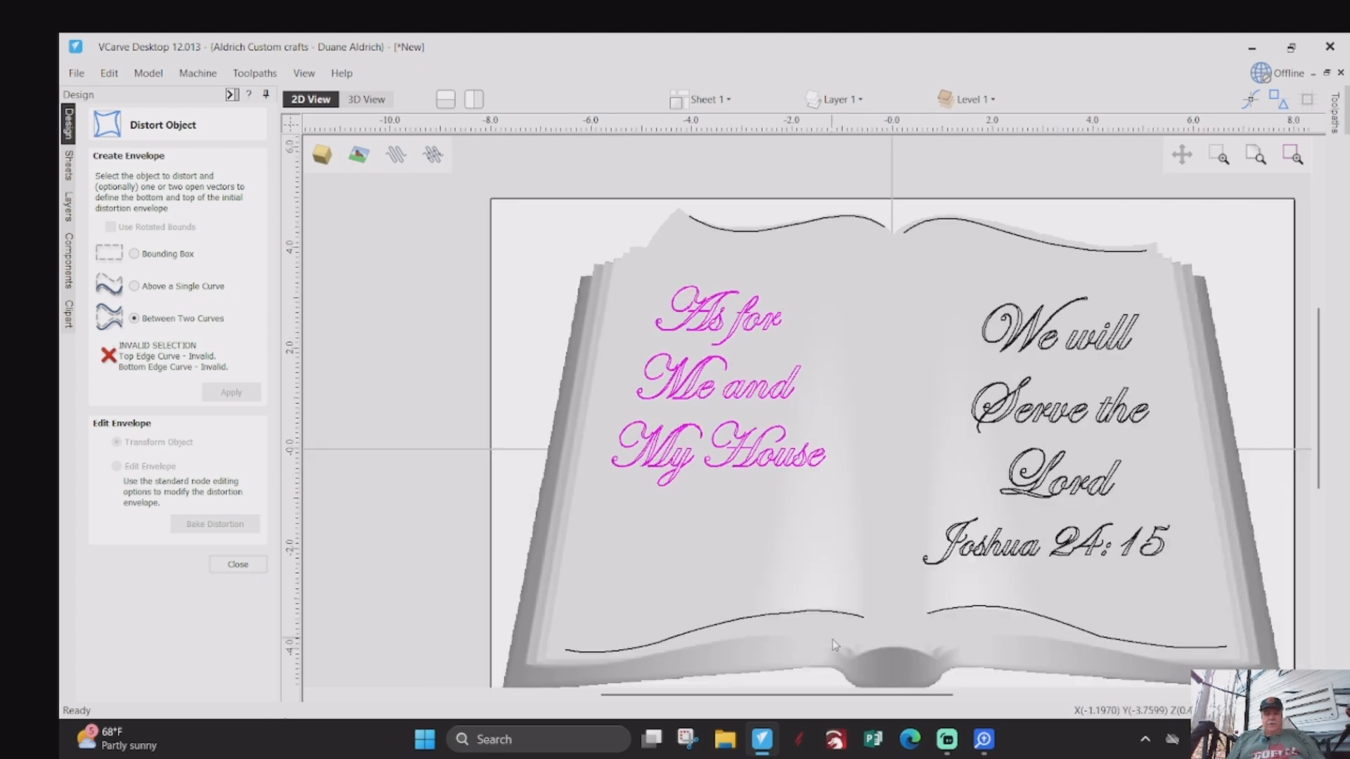
{"action": "left_click", "coordinate": [811, 613]}
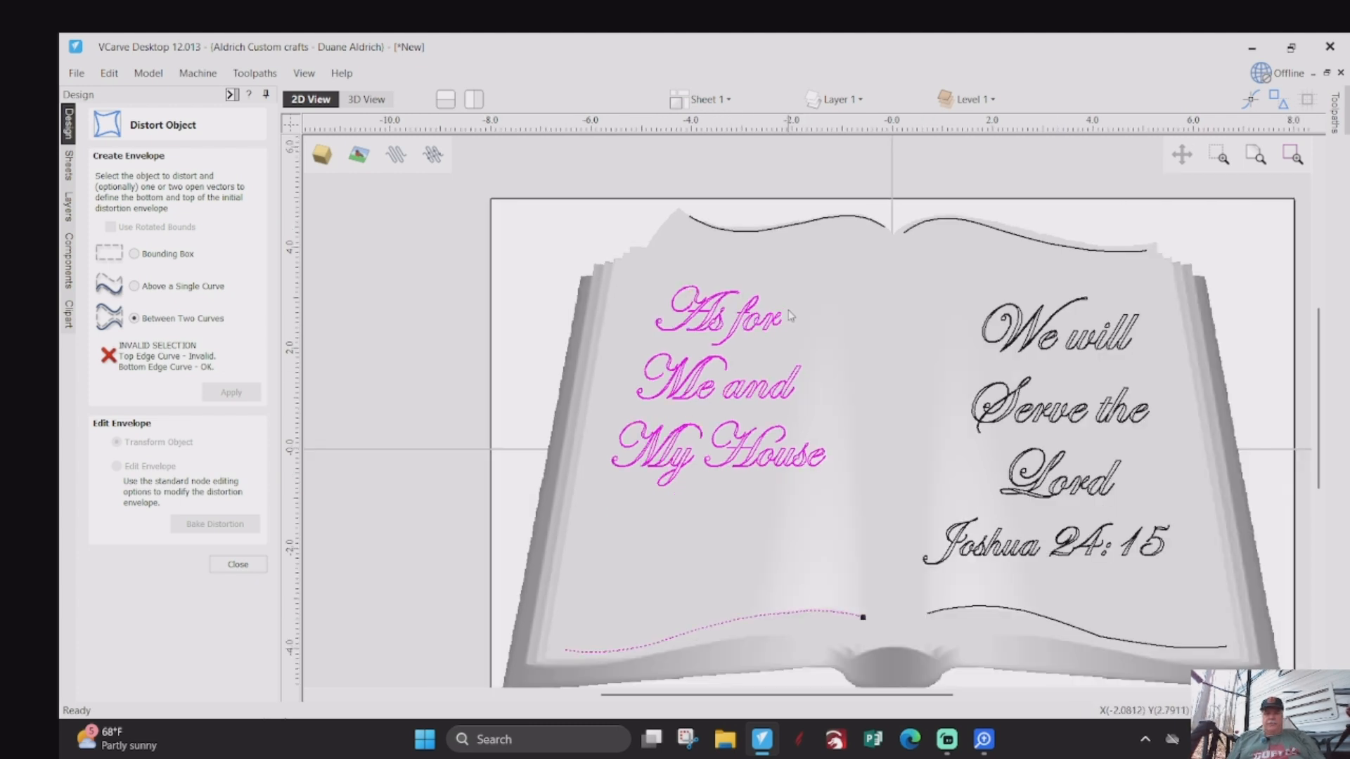
{"action": "left_click", "coordinate": [784, 230], "text": "shift"}
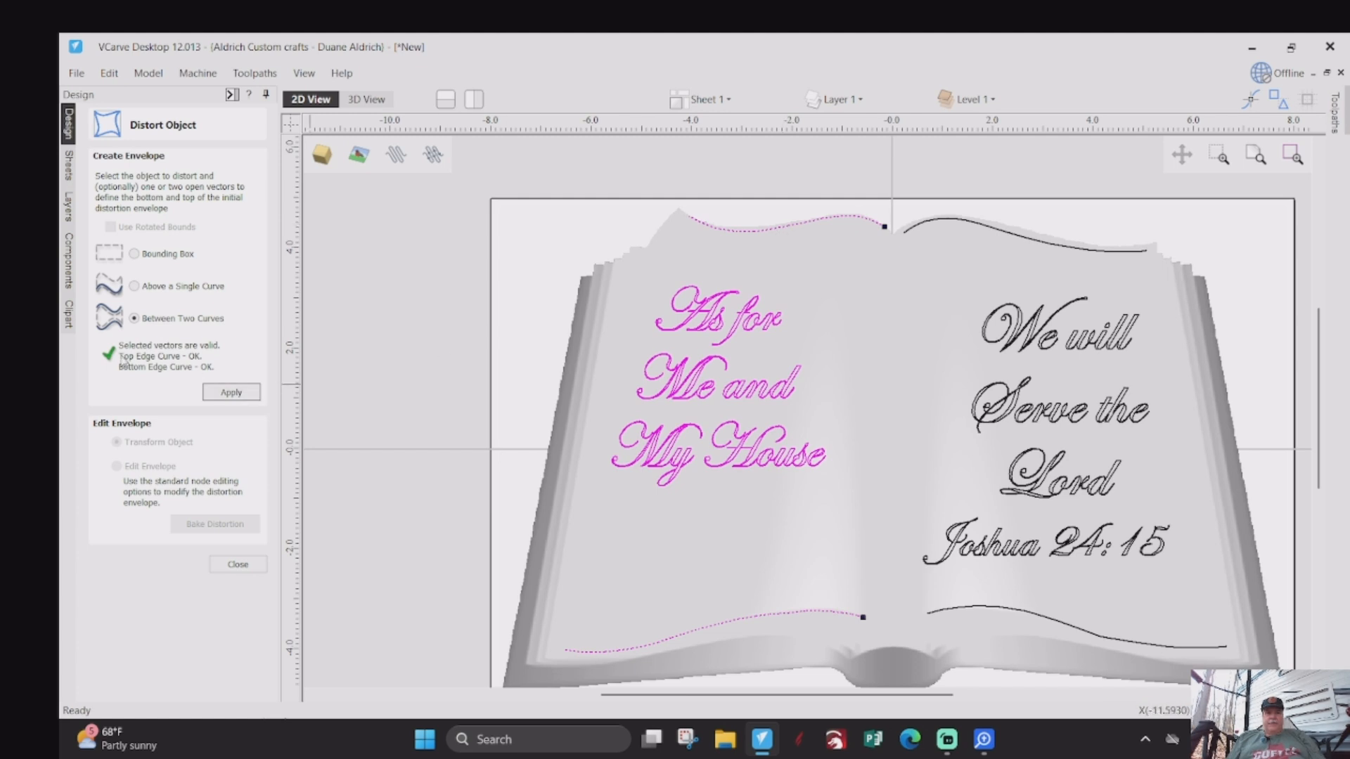
{"action": "left_click", "coordinate": [222, 396]}
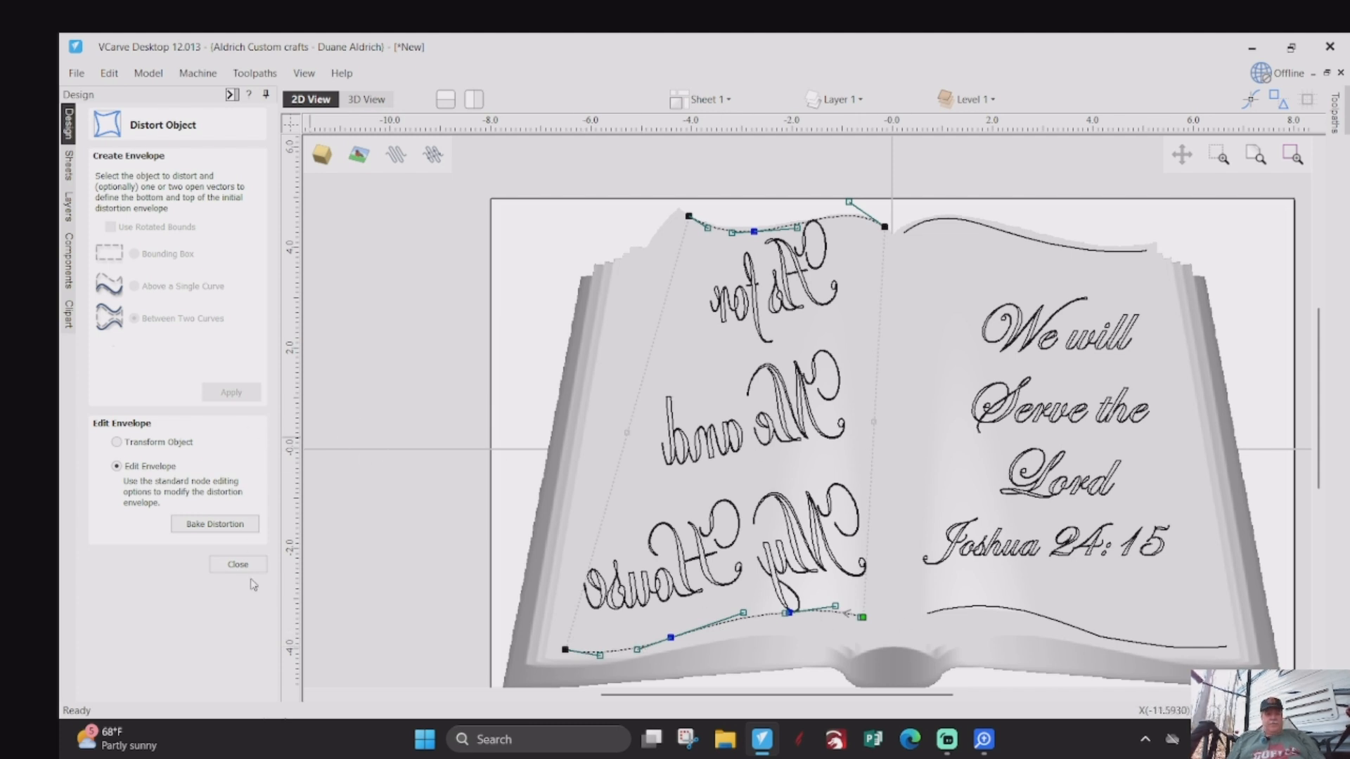
{"action": "left_click", "coordinate": [235, 564]}
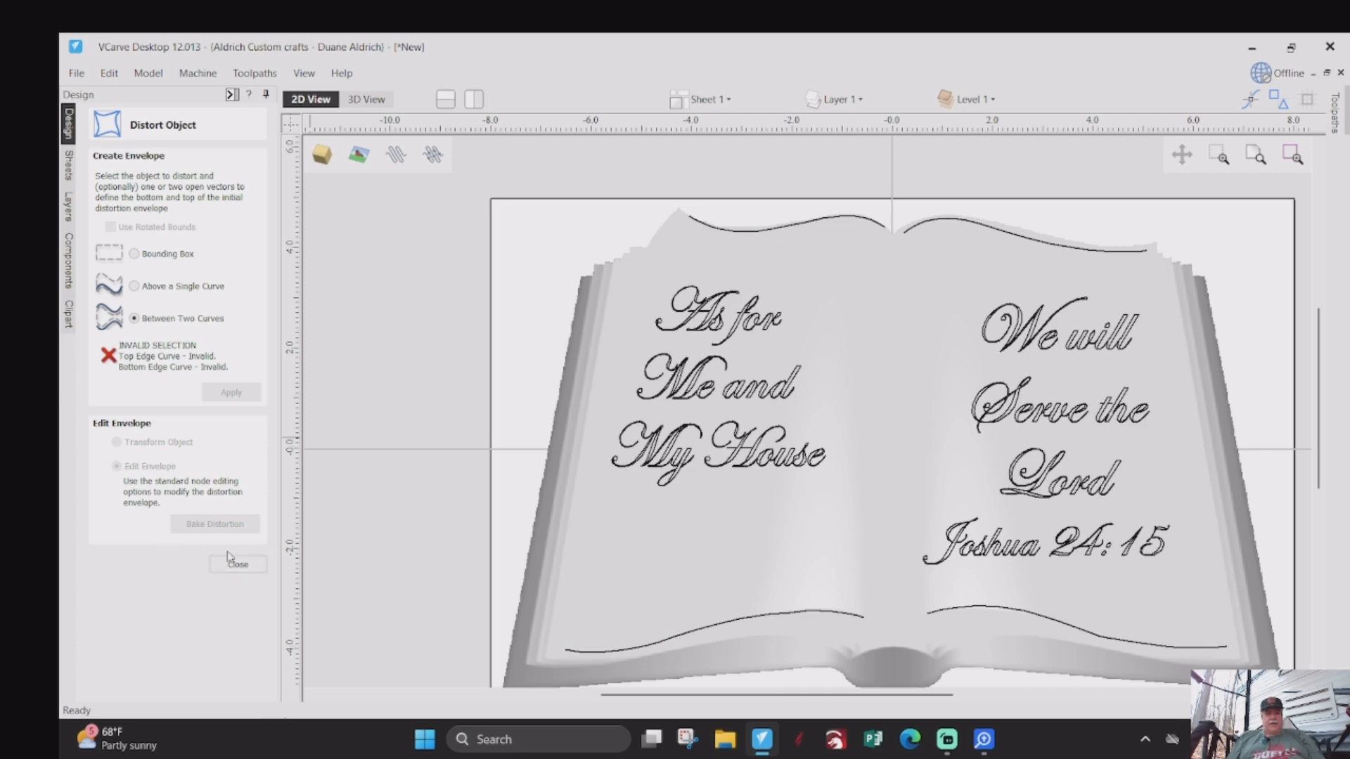
{"action": "left_click", "coordinate": [236, 564]}
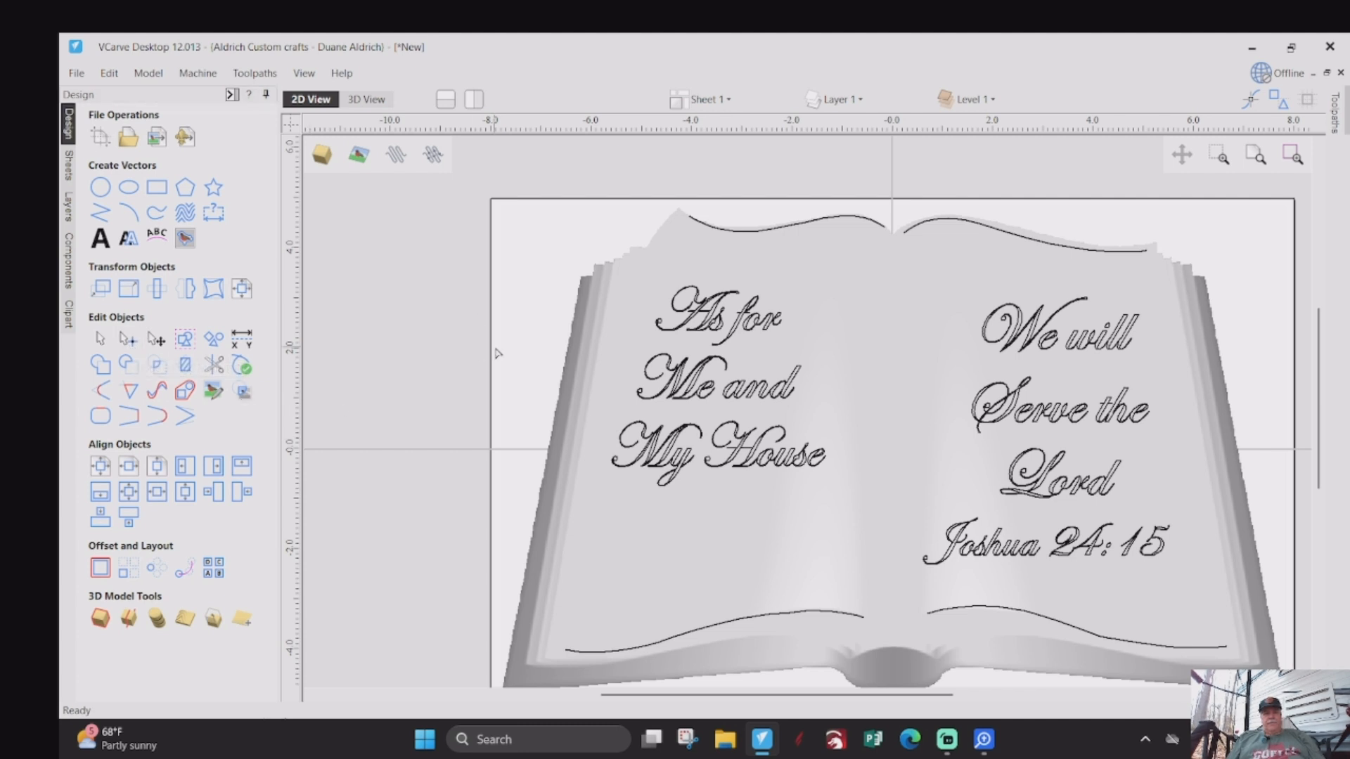
- Make the outer end node of the left page's top curve its start point
{"action": "left_click", "coordinate": [723, 231]}
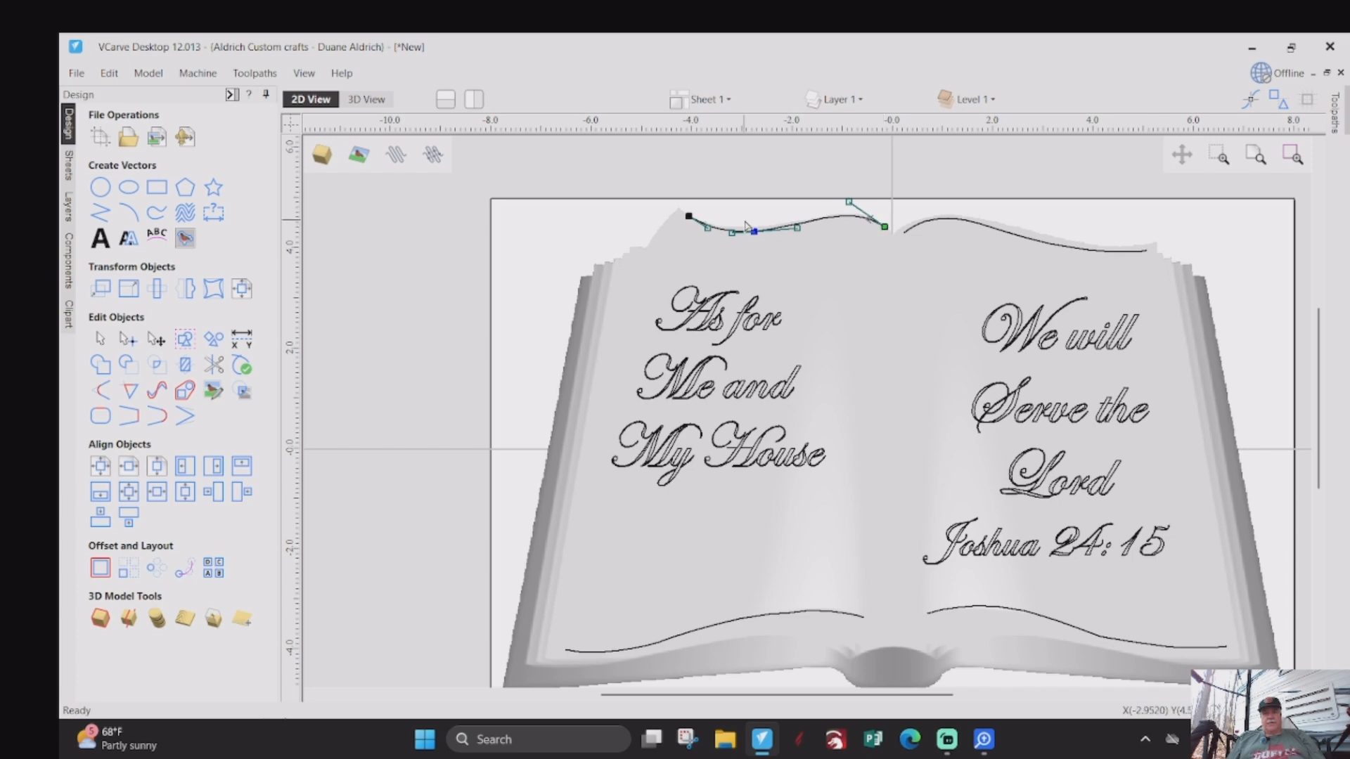
{"action": "scroll", "coordinate": [693, 216], "scroll_direction": "up", "scroll_amount": 10}
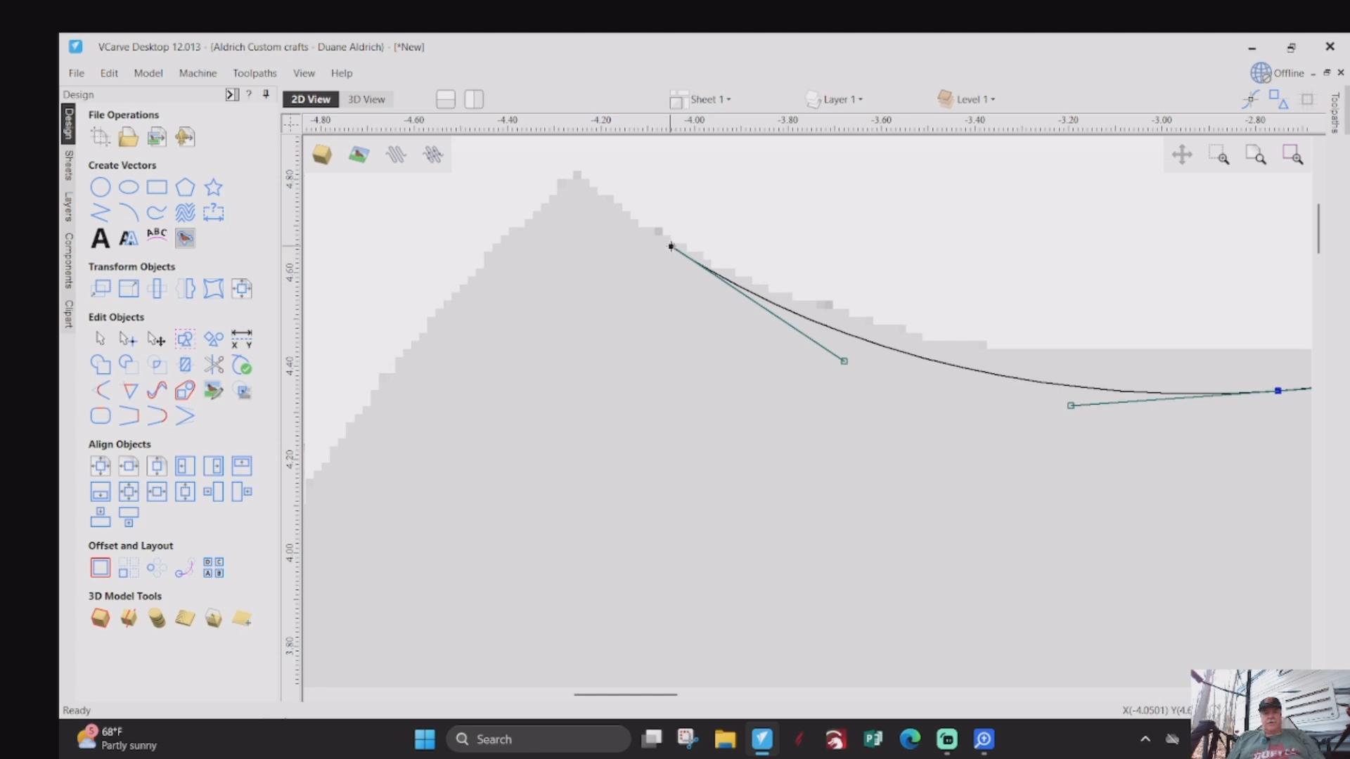
{"action": "right_click", "coordinate": [671, 247]}
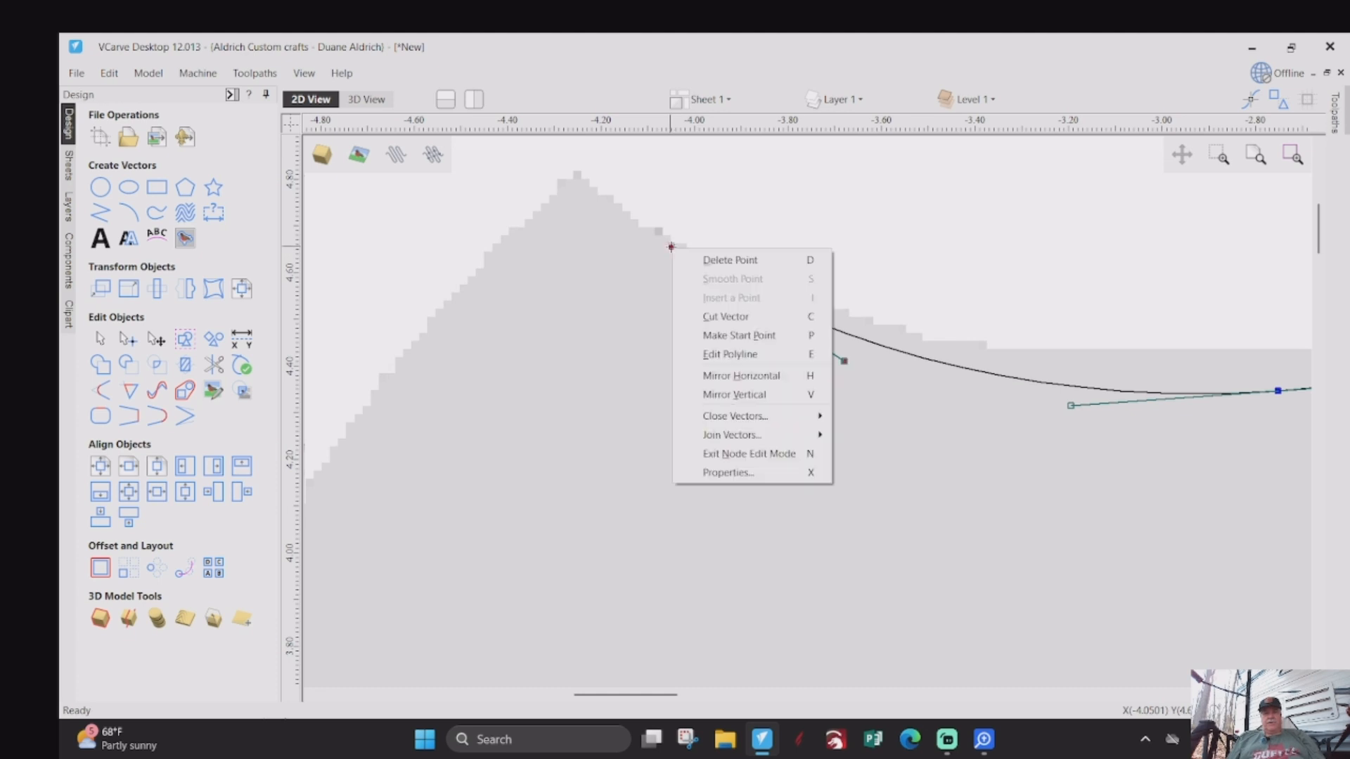
{"action": "left_click", "coordinate": [709, 337]}
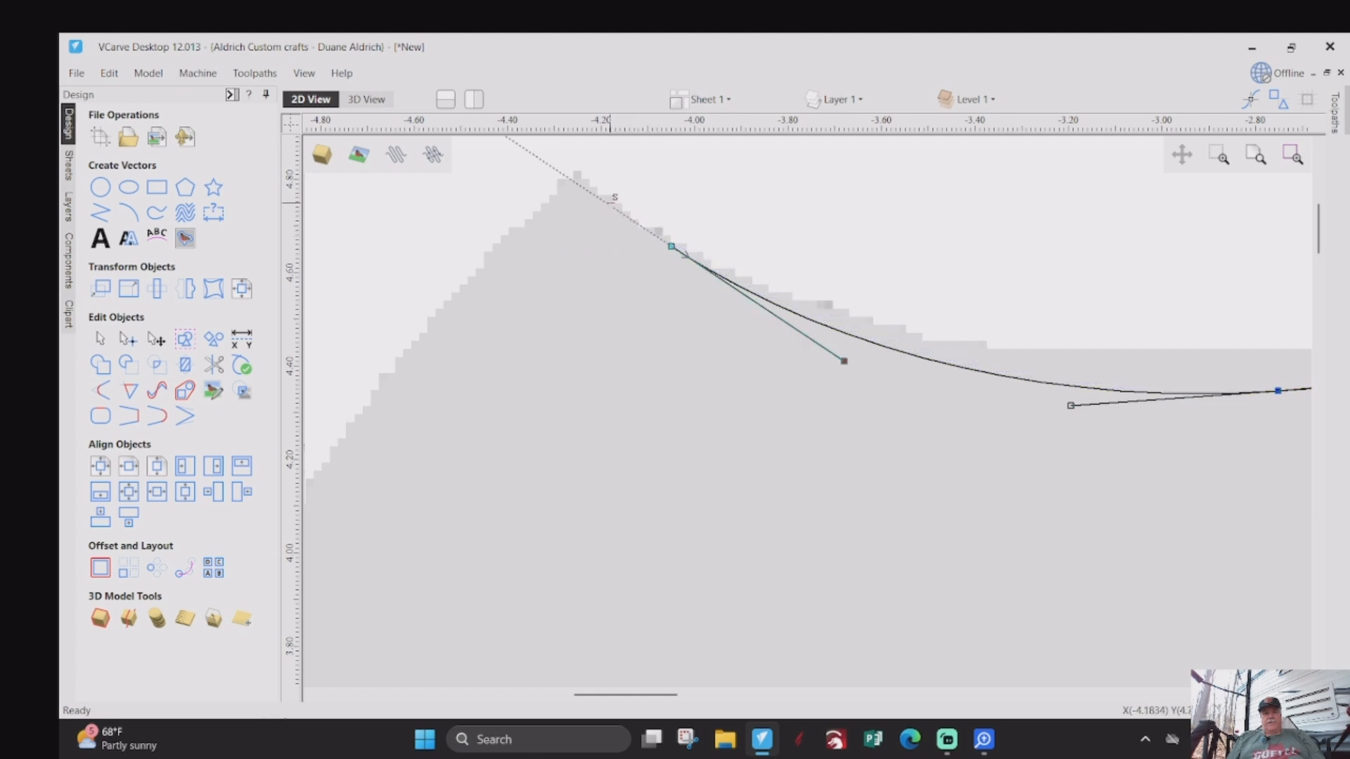
- Extend the left page's top curve outward to about X -4.2, Y 4.8 near the page corner and adjust its end handle to follow the edge
{"action": "left_click_drag", "start_coordinate": [610, 203], "coordinate": [594, 194]}
{"action": "left_click_drag", "start_coordinate": [765, 310], "coordinate": [795, 352]}
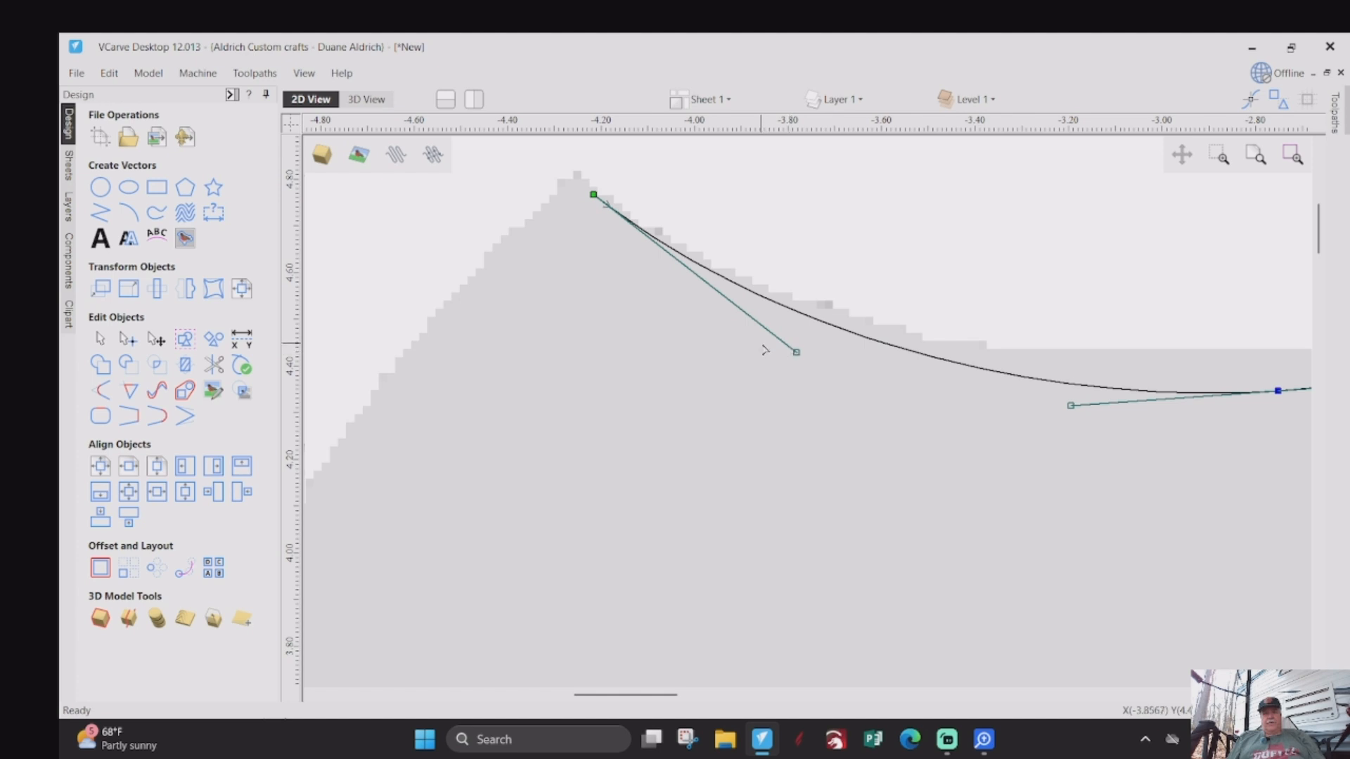
{"action": "scroll", "coordinate": [765, 350], "scroll_direction": "down", "scroll_amount": 5}
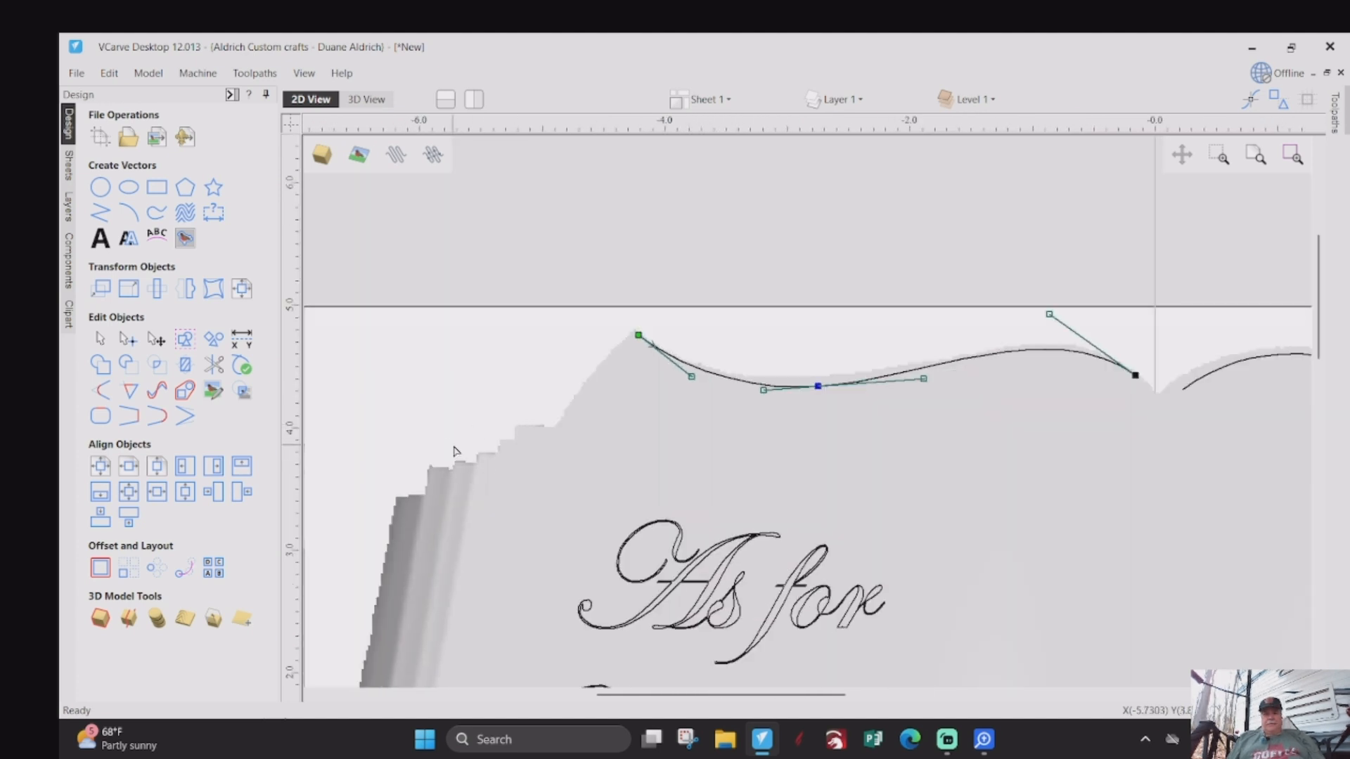
- Make the outer end node of the left page's bottom curve its start point
{"action": "scroll", "coordinate": [464, 422], "scroll_direction": "down", "scroll_amount": 4}
{"action": "scroll", "coordinate": [583, 568], "scroll_direction": "up", "scroll_amount": 1}
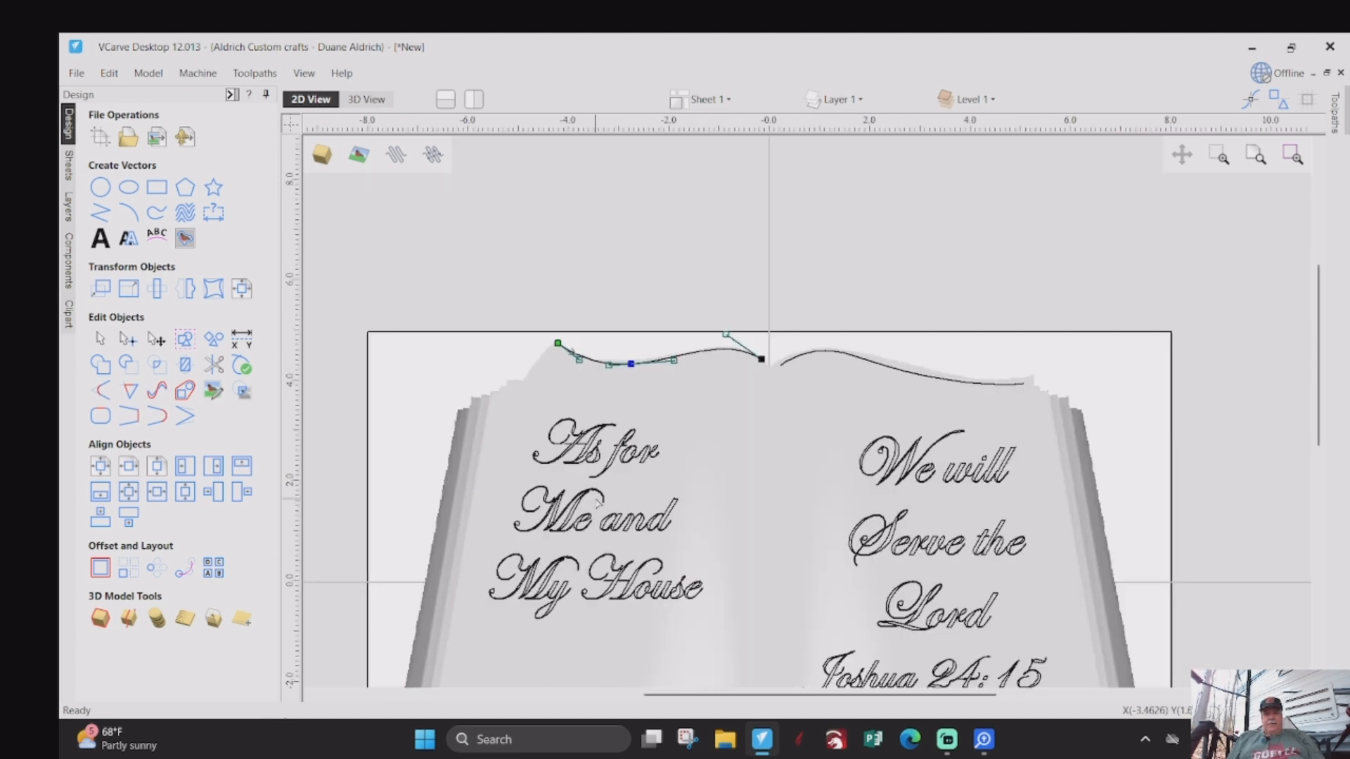
{"action": "scroll", "coordinate": [801, 592], "scroll_direction": "down", "scroll_amount": 1}
{"action": "scroll", "coordinate": [798, 604], "scroll_direction": "up", "scroll_amount": 3}
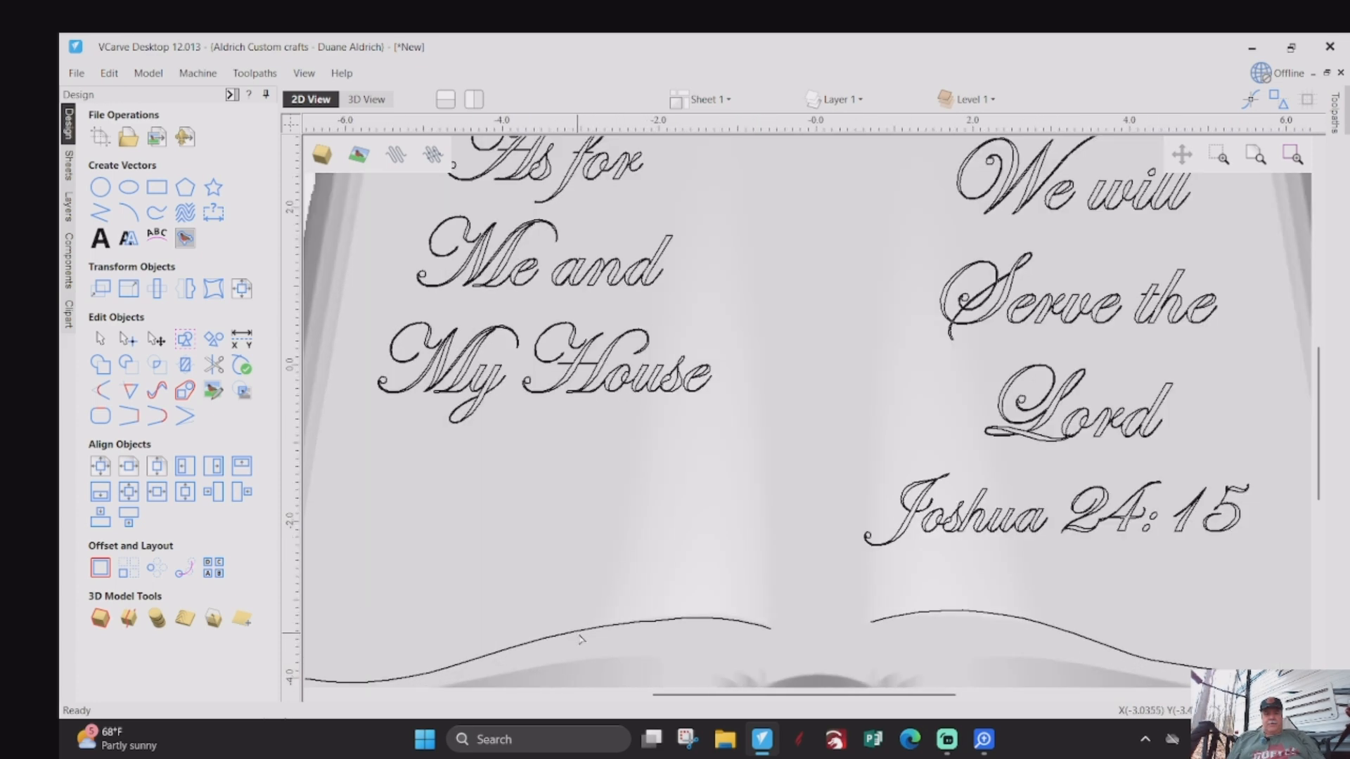
{"action": "scroll", "coordinate": [580, 638], "scroll_direction": "down", "scroll_amount": 3}
{"action": "scroll", "coordinate": [655, 572], "scroll_direction": "up", "scroll_amount": 3}
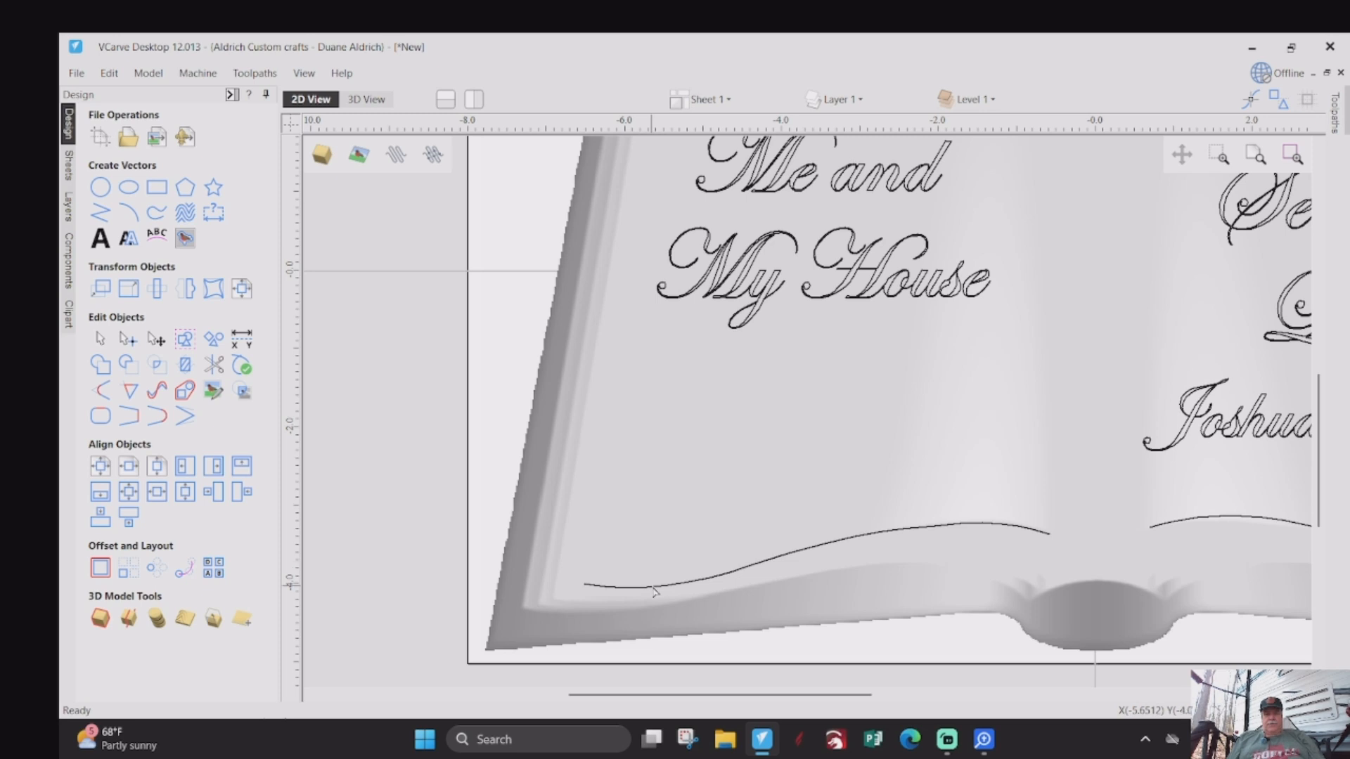
{"action": "left_click", "coordinate": [654, 589]}
{"action": "scroll", "coordinate": [585, 586], "scroll_direction": "up", "scroll_amount": 4}
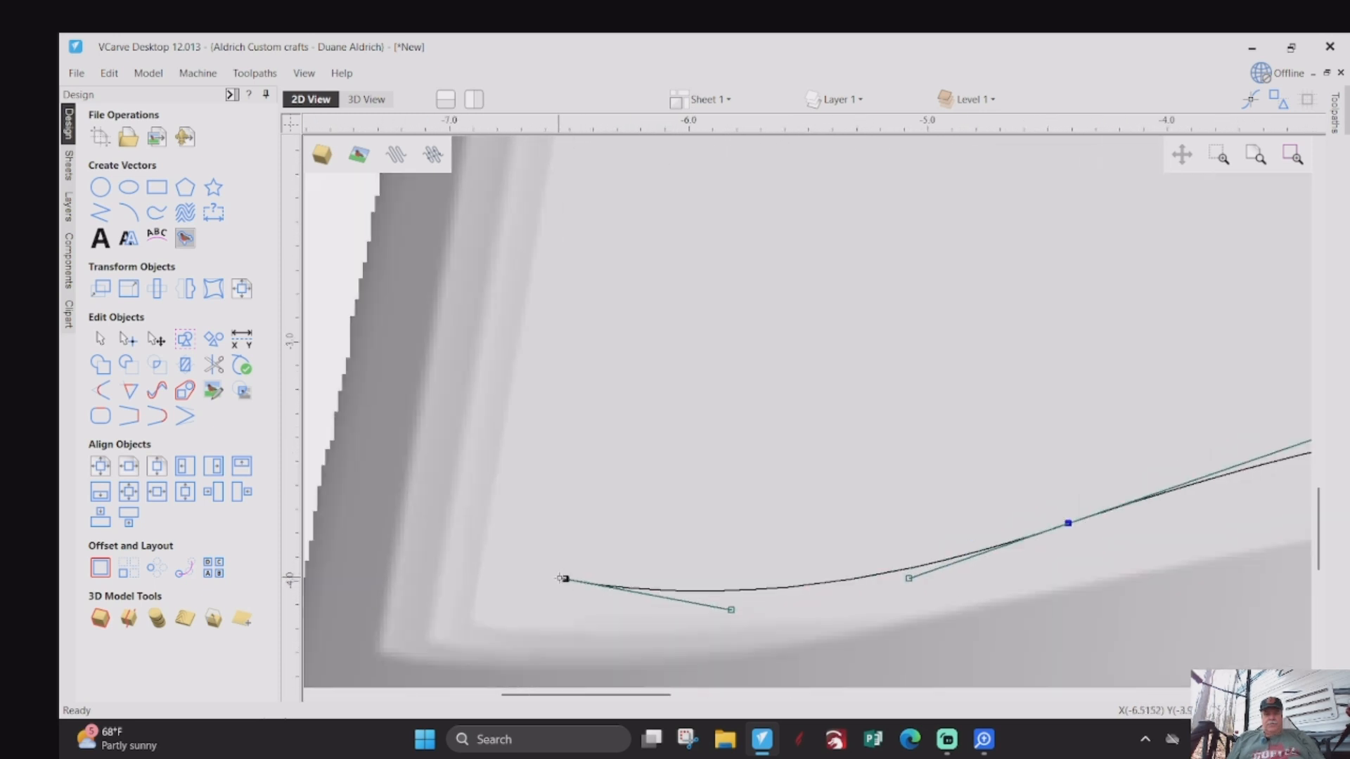
{"action": "right_click", "coordinate": [565, 579]}
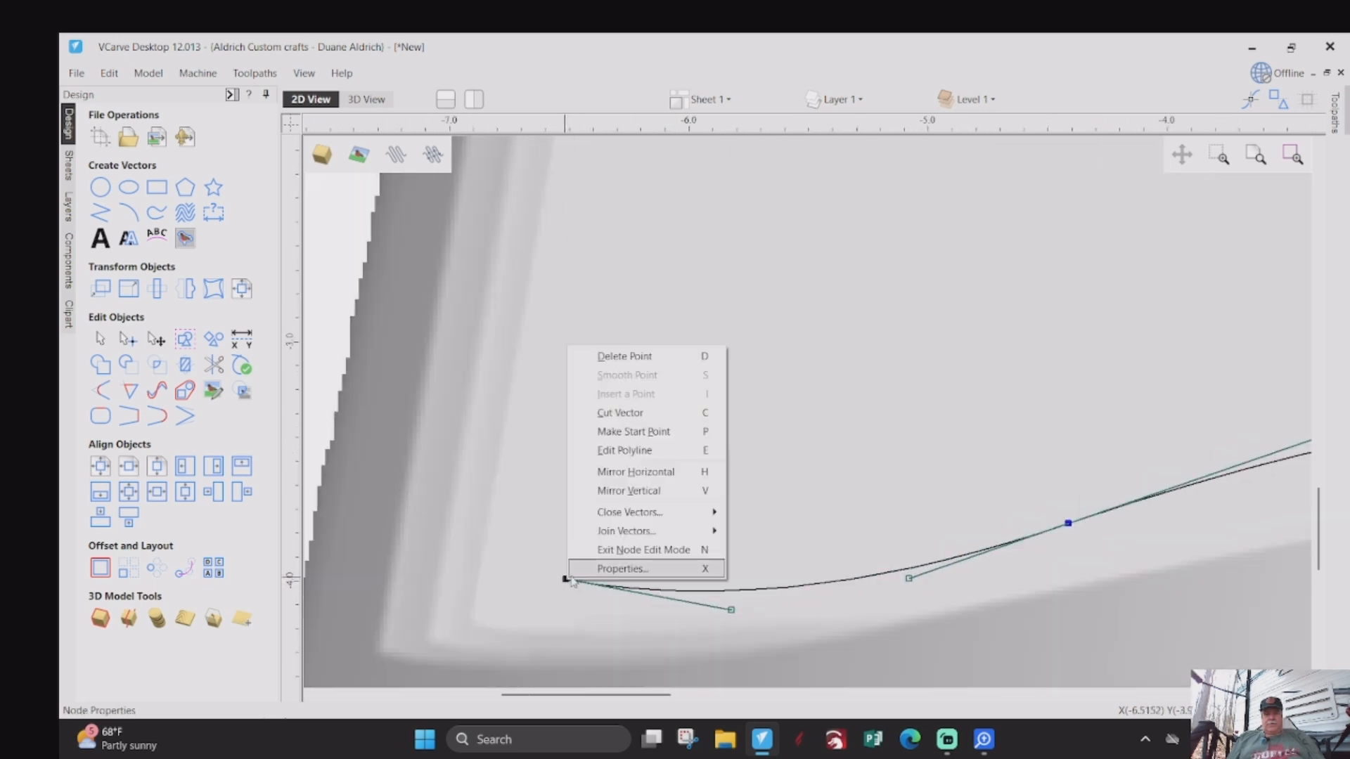
{"action": "left_click", "coordinate": [623, 431]}
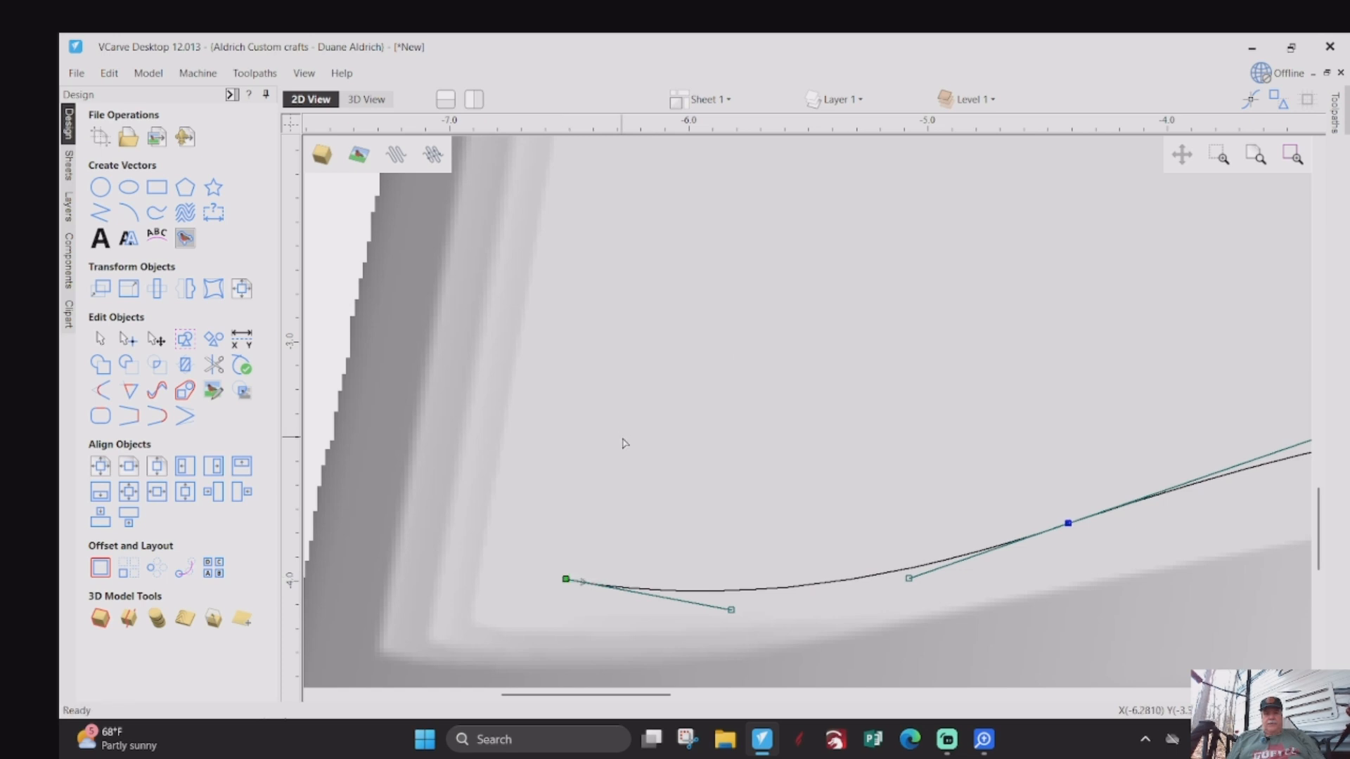
- Distort the grouped "As for Me and My House" text between the left page's bottom and top curves
{"action": "scroll", "coordinate": [623, 442], "scroll_direction": "down", "scroll_amount": 4}
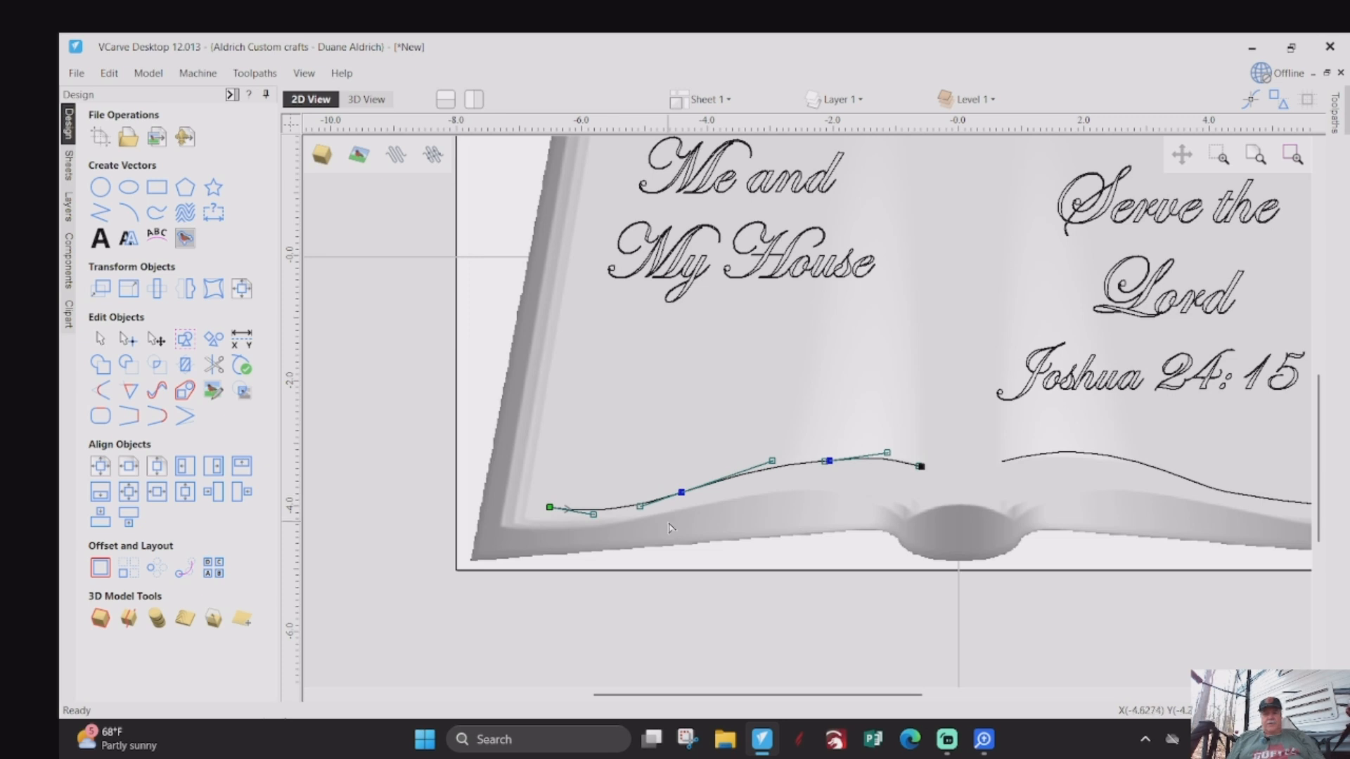
{"action": "scroll", "coordinate": [669, 527], "scroll_direction": "down", "scroll_amount": 3}
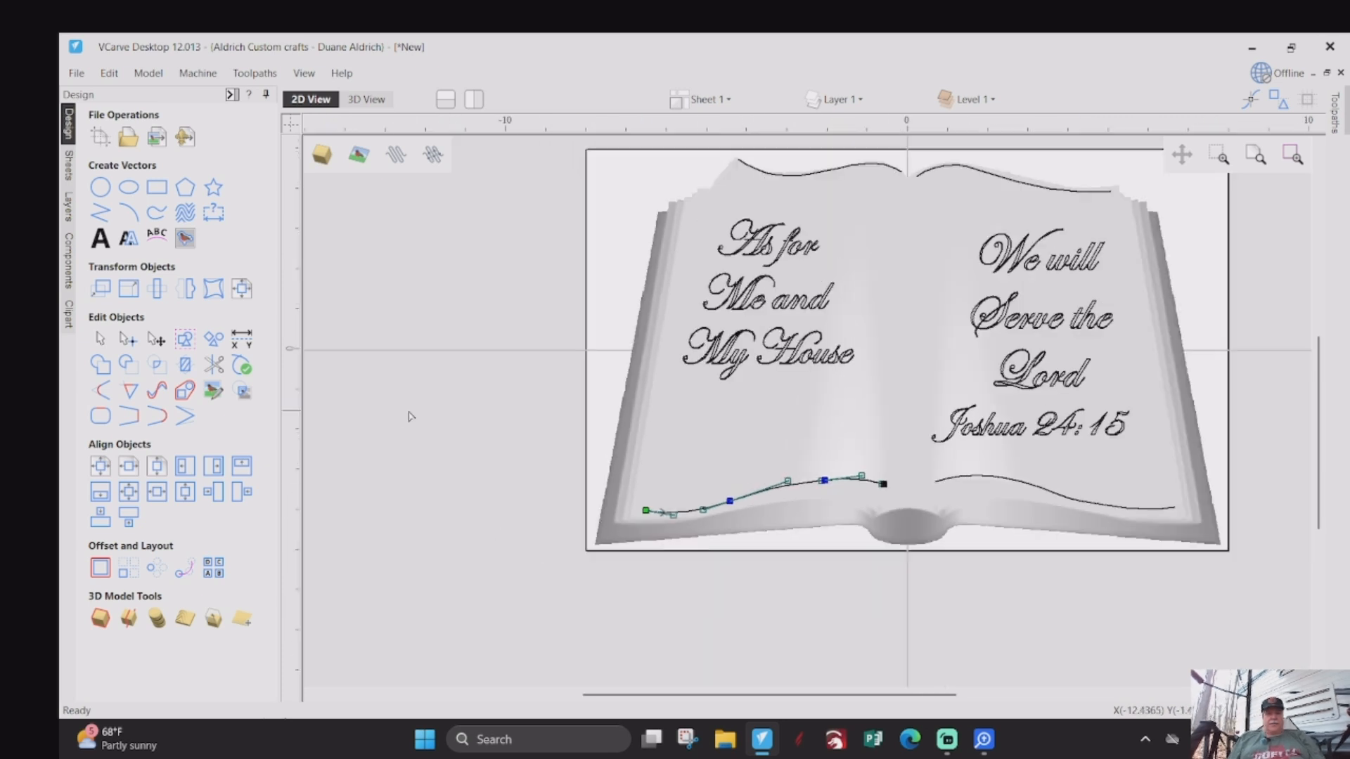
{"action": "scroll", "coordinate": [383, 405], "scroll_direction": "down", "scroll_amount": 1}
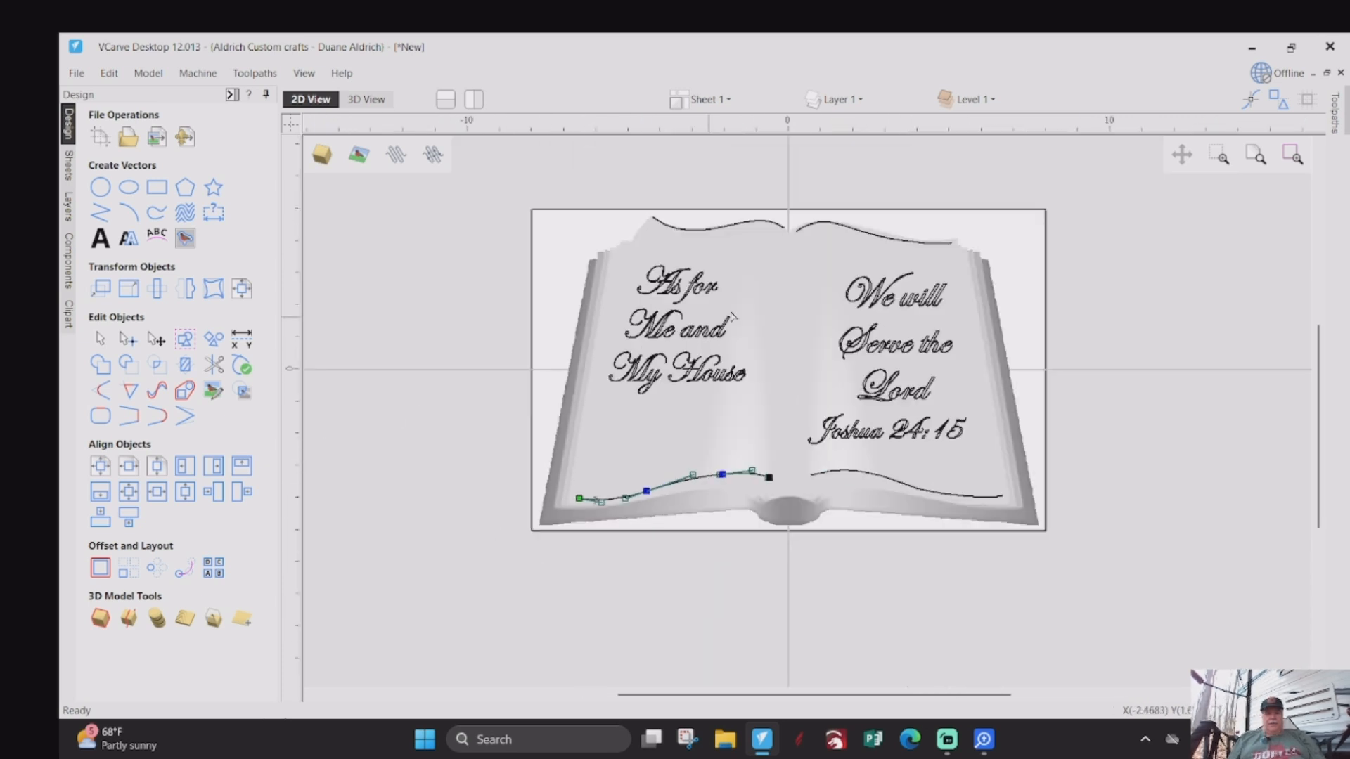
{"action": "scroll", "coordinate": [784, 257], "scroll_direction": "up", "scroll_amount": 1}
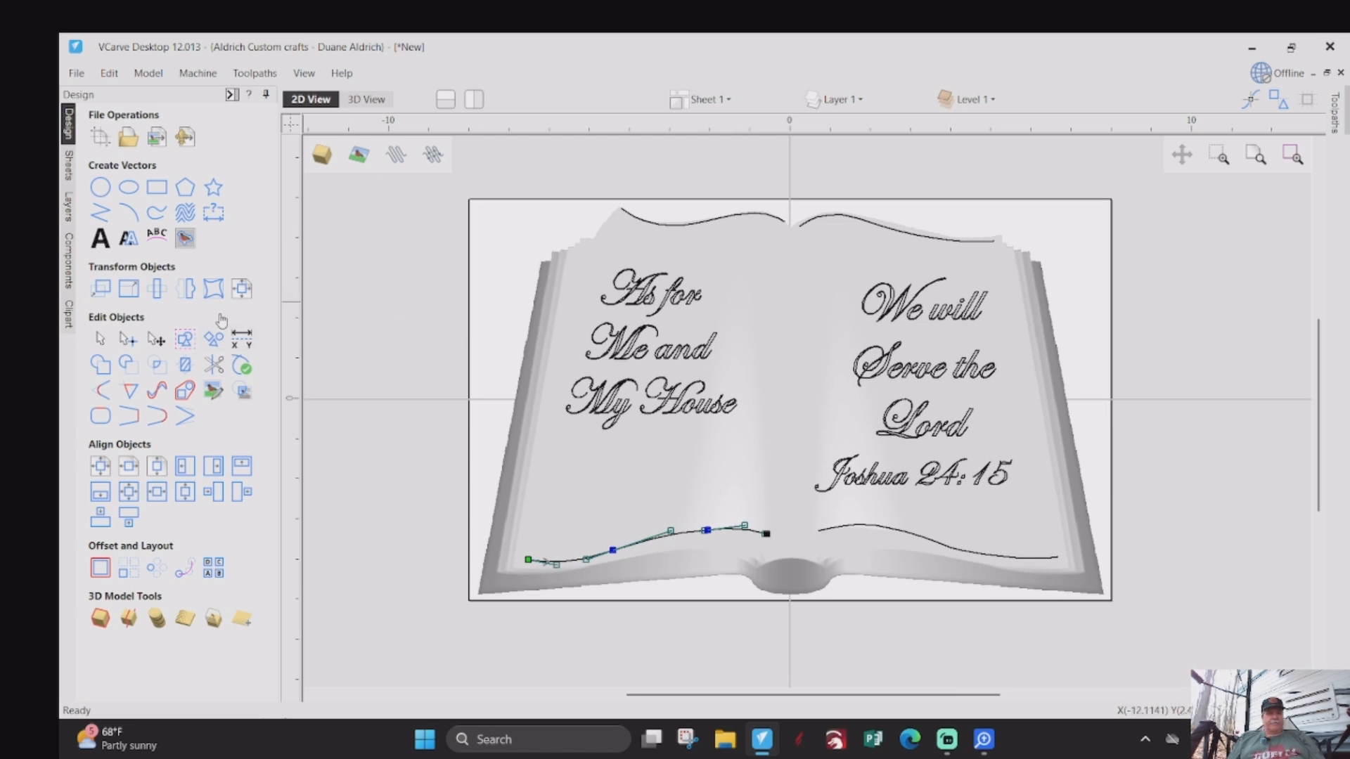
{"action": "left_click", "coordinate": [212, 291]}
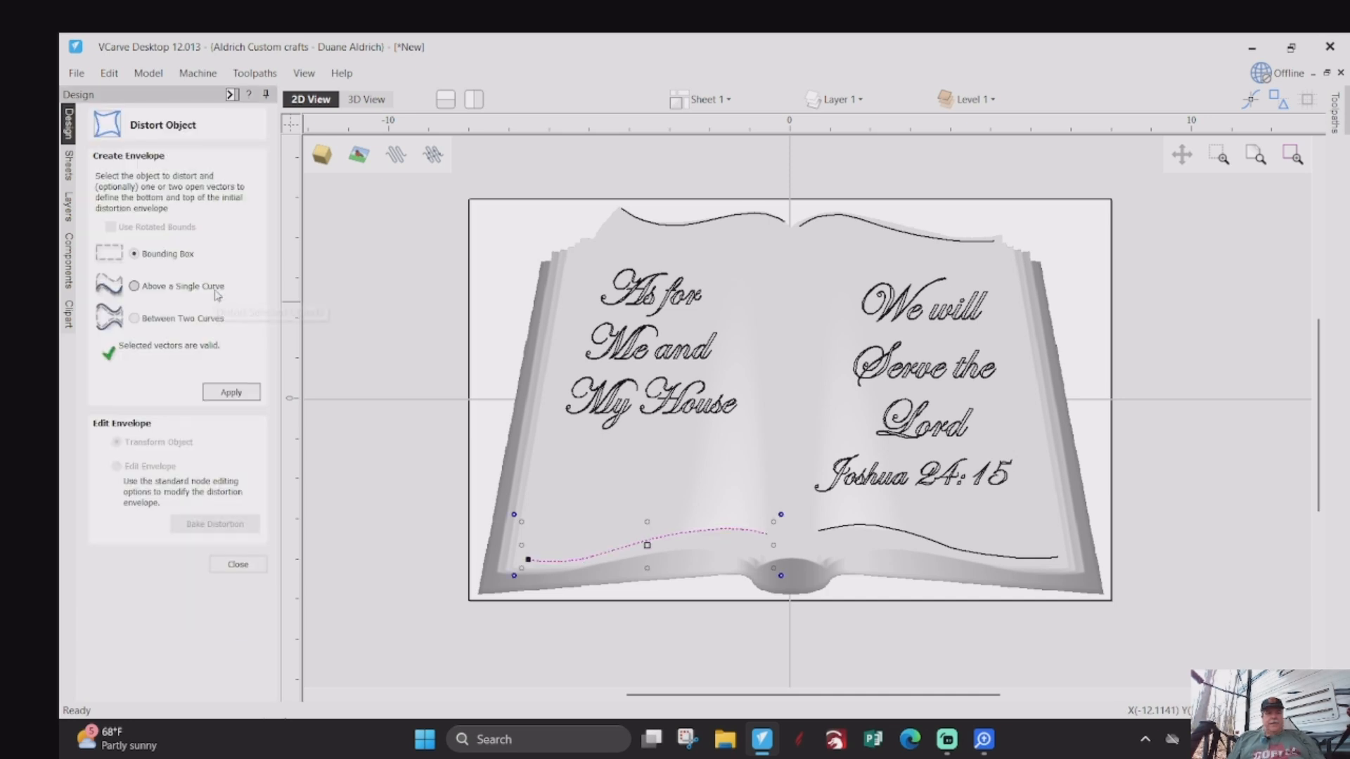
{"action": "left_click", "coordinate": [135, 318]}
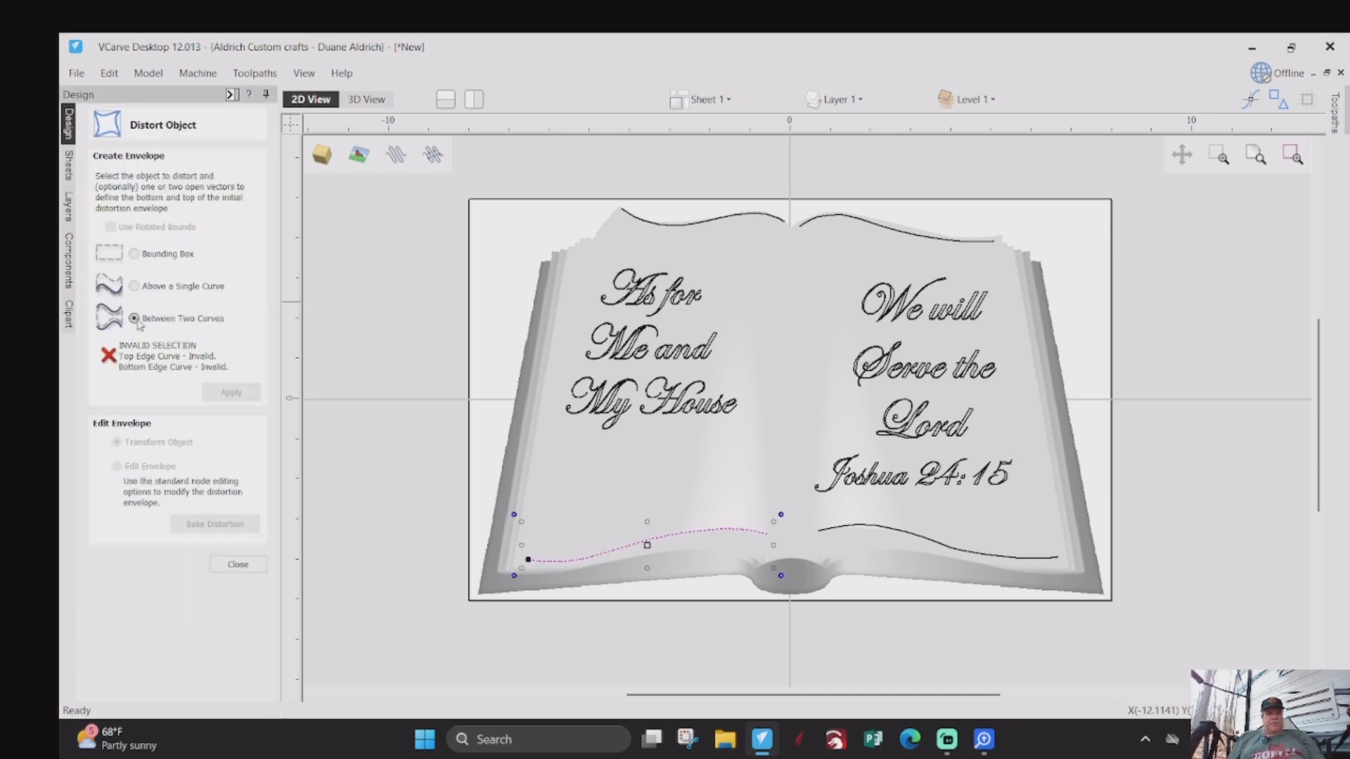
{"action": "left_click", "coordinate": [452, 331]}
{"action": "left_click", "coordinate": [614, 345]}
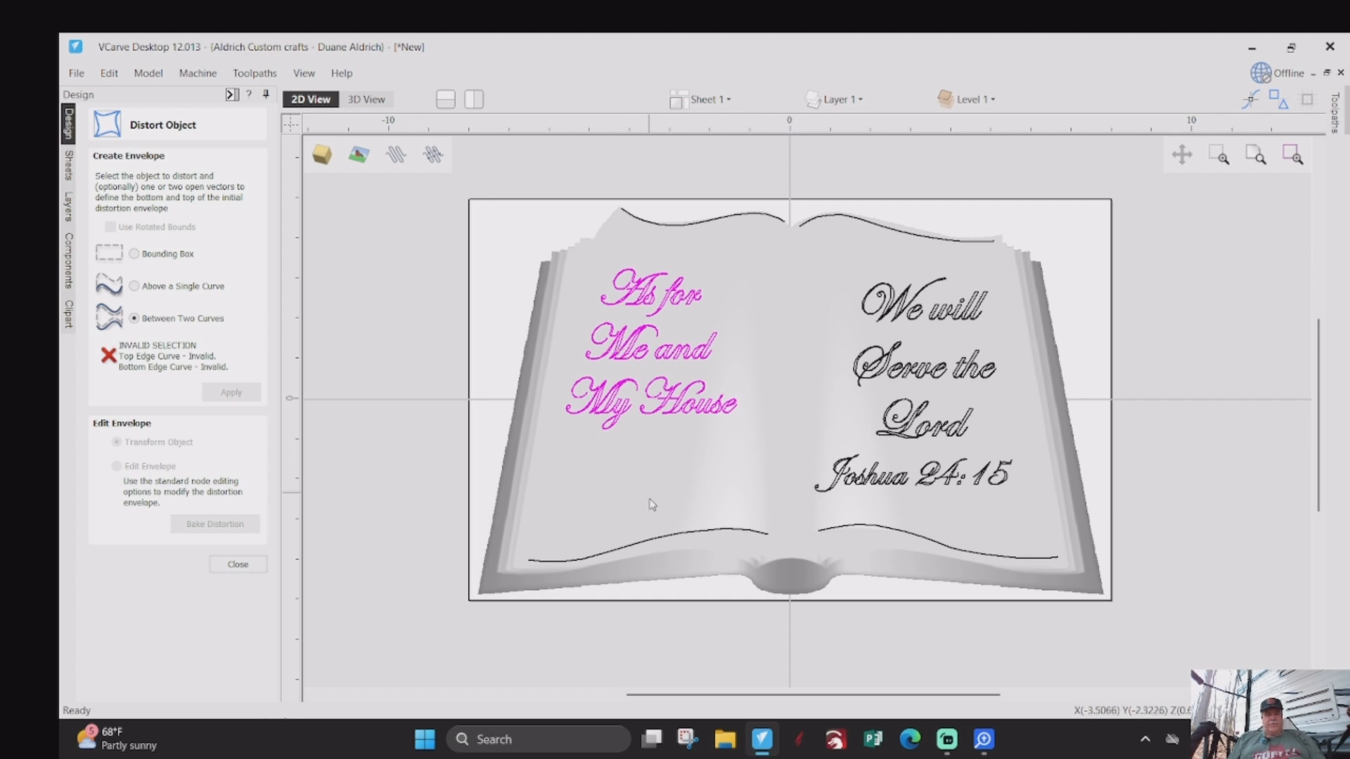
{"action": "left_click", "coordinate": [679, 540], "text": "shift"}
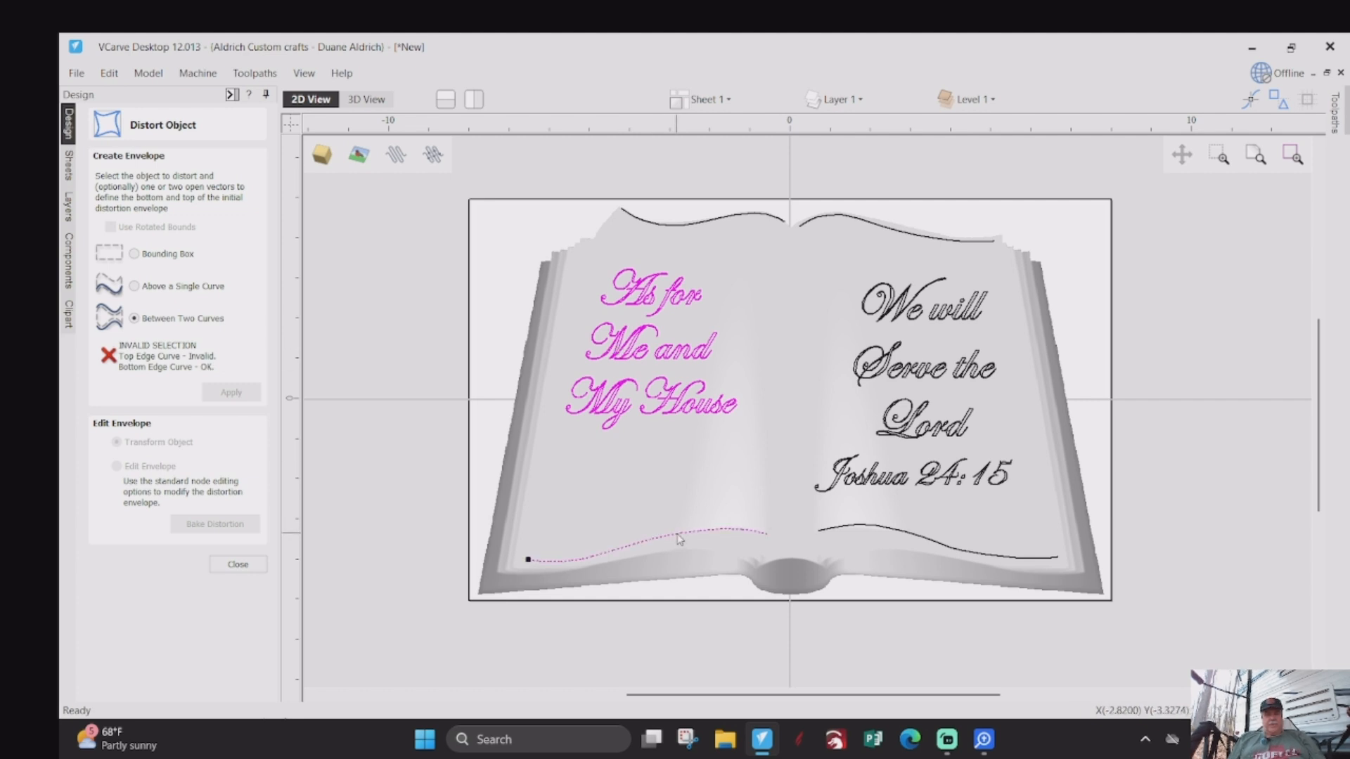
{"action": "left_click", "coordinate": [696, 227], "text": "shift"}
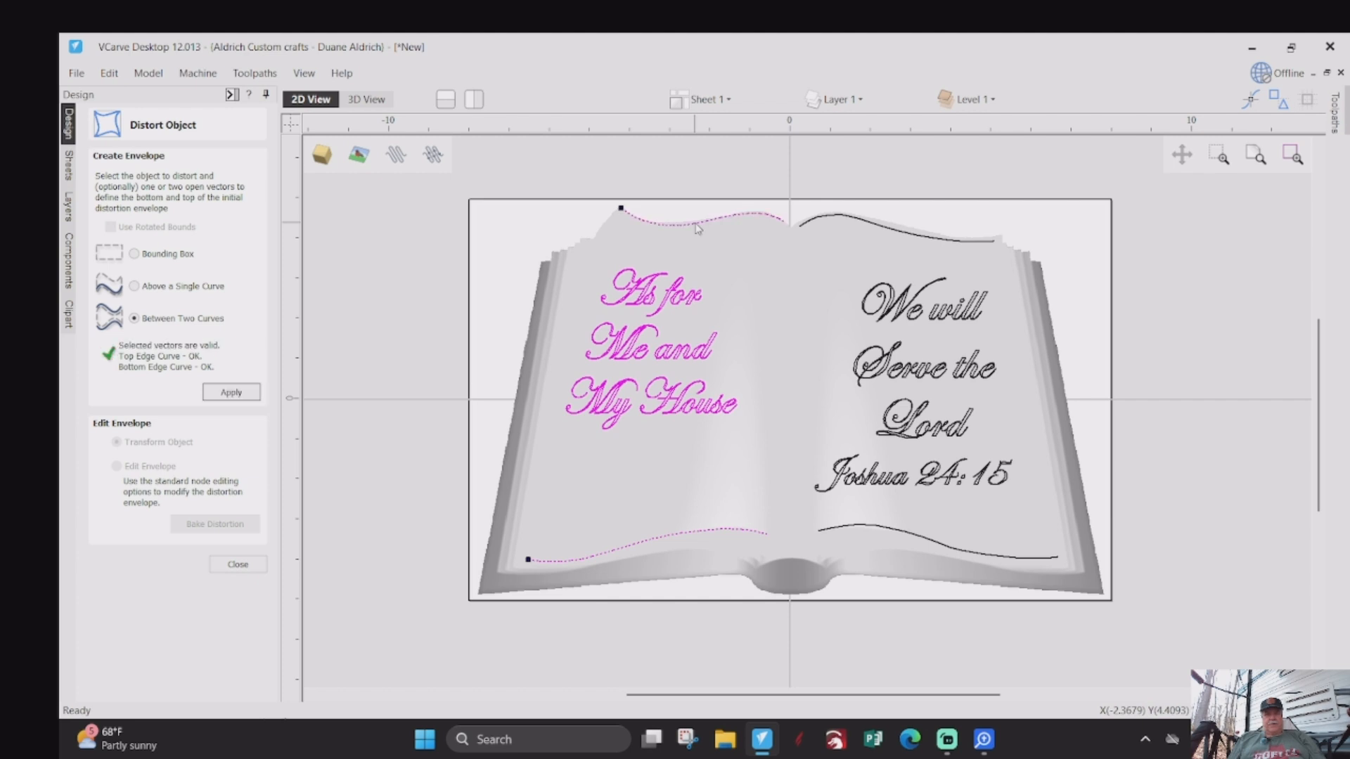
{"action": "left_click", "coordinate": [231, 394]}
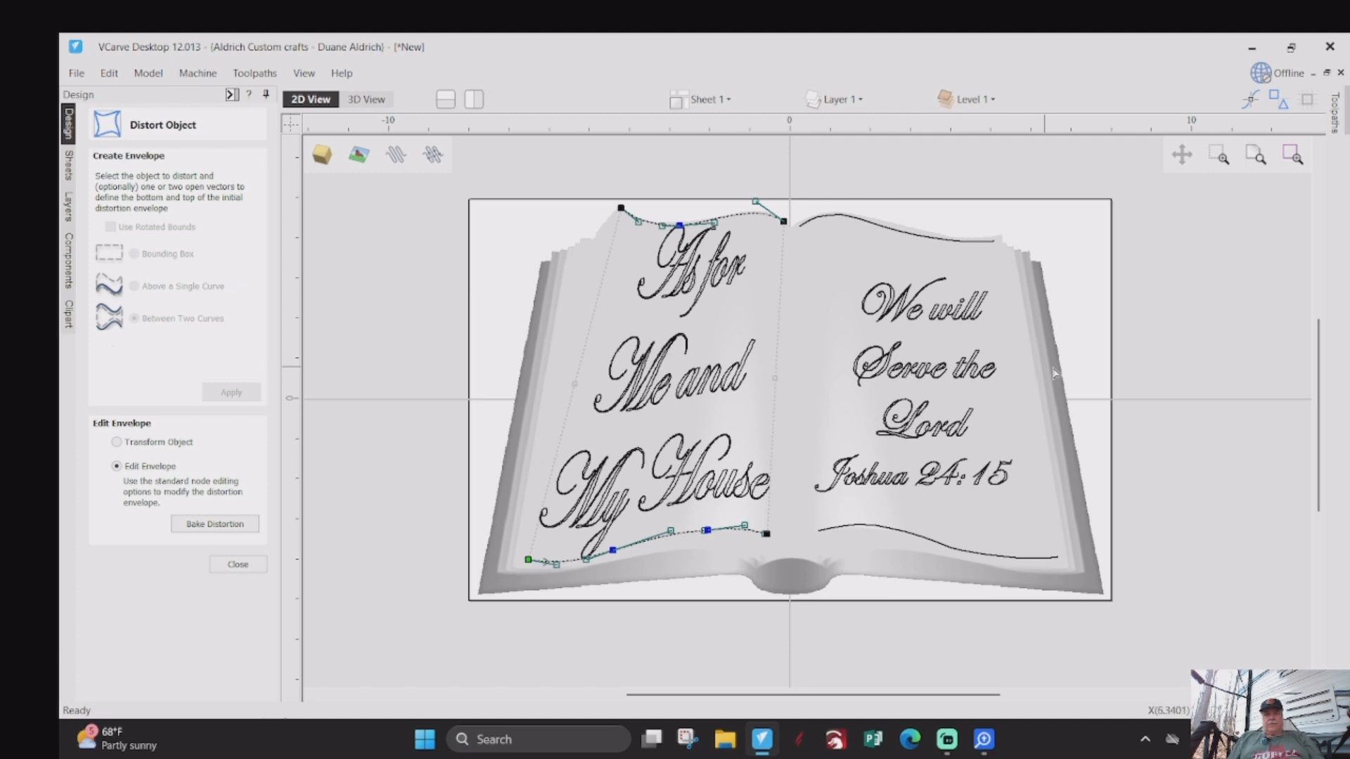
{"action": "left_click", "coordinate": [1180, 360]}
- Ungroup the "We will Serve the Lord" outlines, then leave the distortion and node editing modes
{"action": "double_click", "coordinate": [965, 375]}
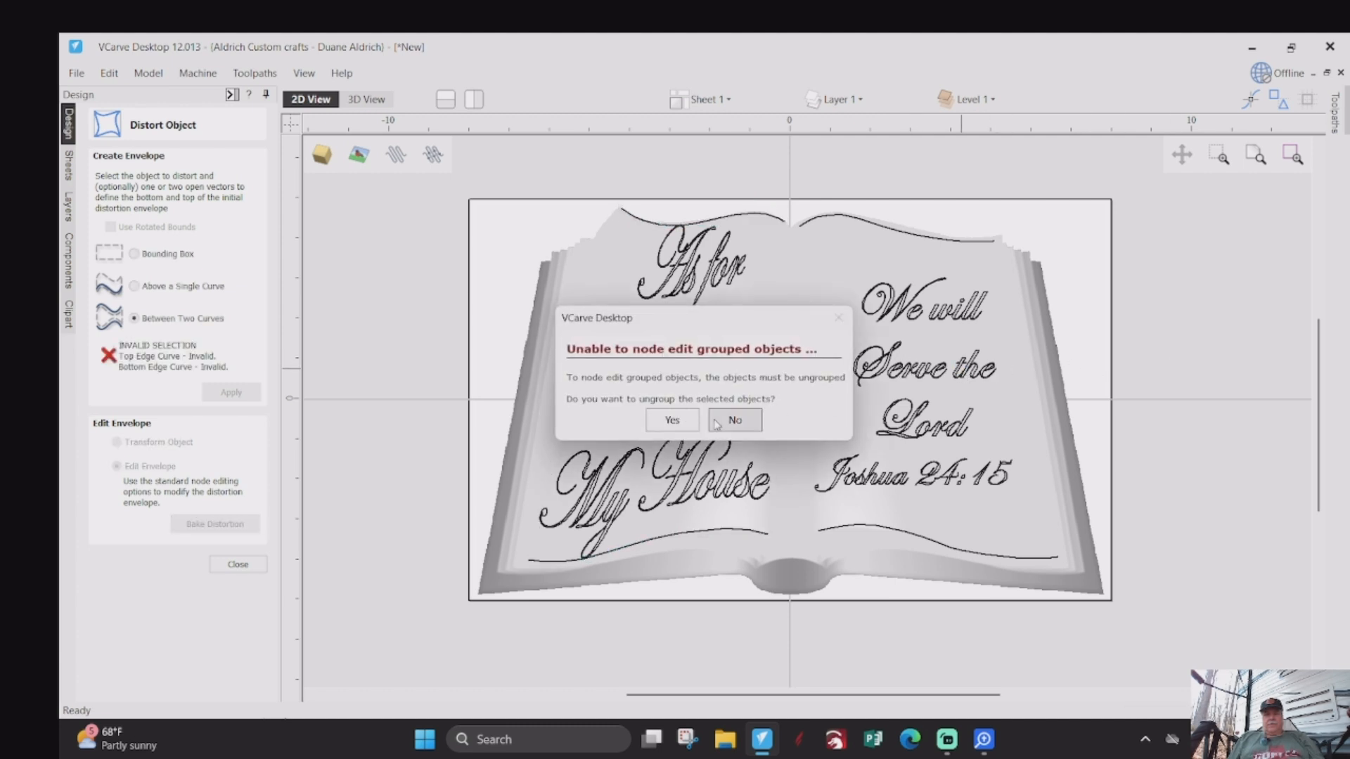
{"action": "left_click", "coordinate": [758, 424]}
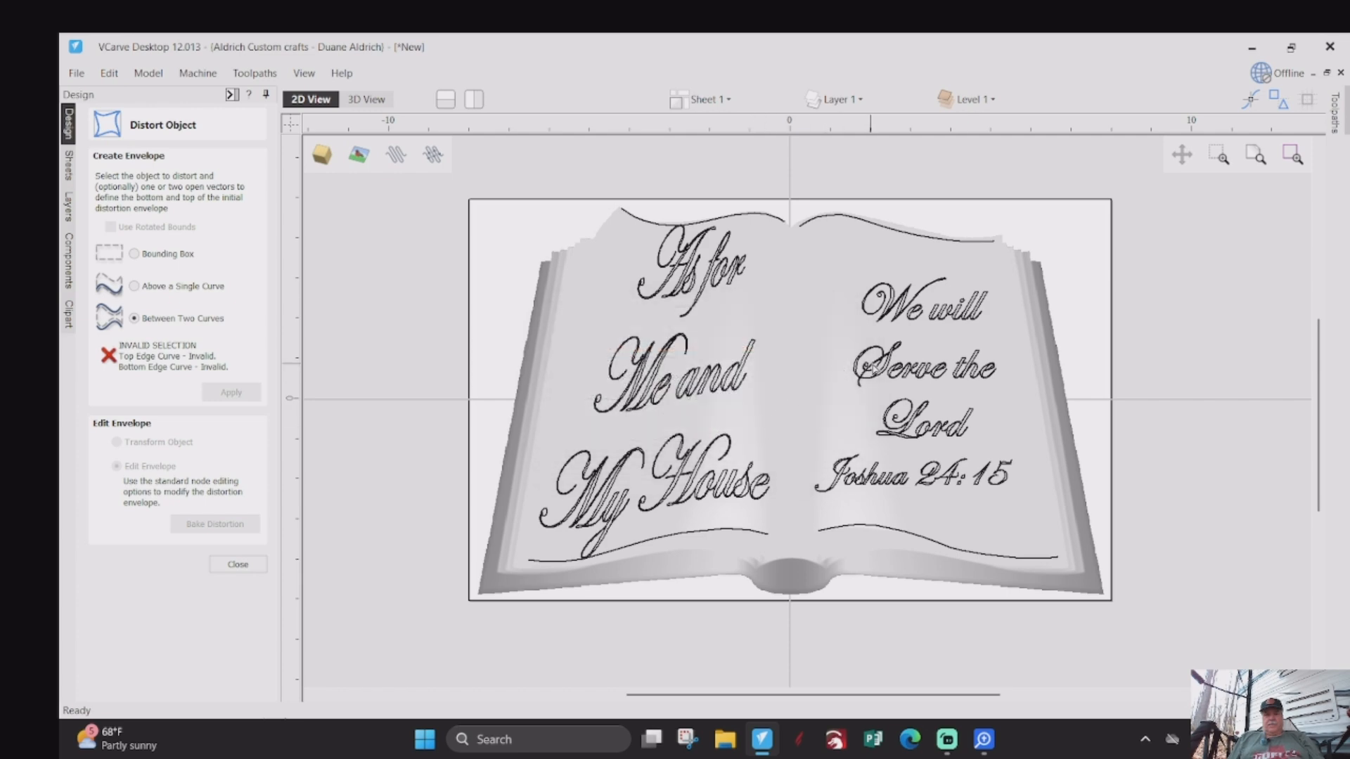
{"action": "scroll", "coordinate": [917, 264], "scroll_direction": "up", "scroll_amount": 1}
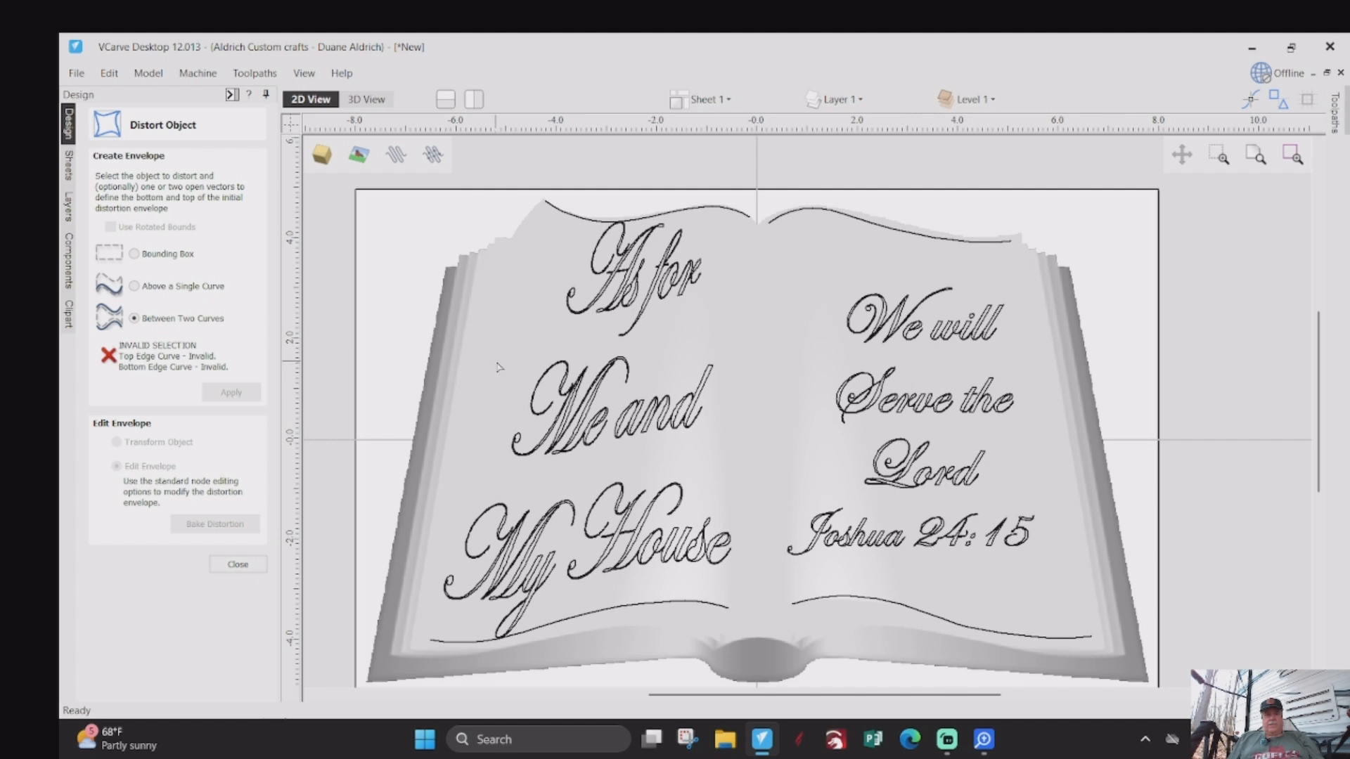
{"action": "double_click", "coordinate": [923, 411]}
{"action": "left_click", "coordinate": [713, 427]}
{"action": "left_click", "coordinate": [239, 564]}
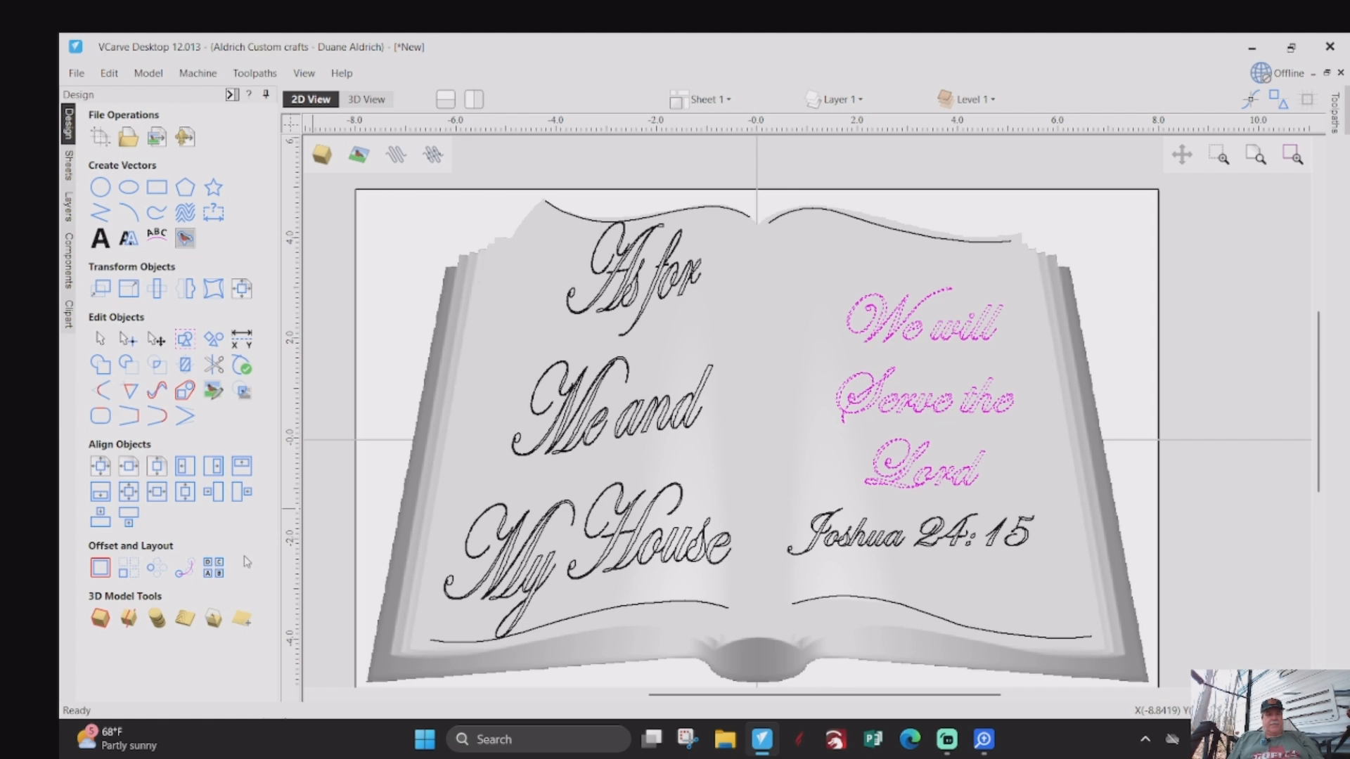
{"action": "left_click", "coordinate": [97, 343]}
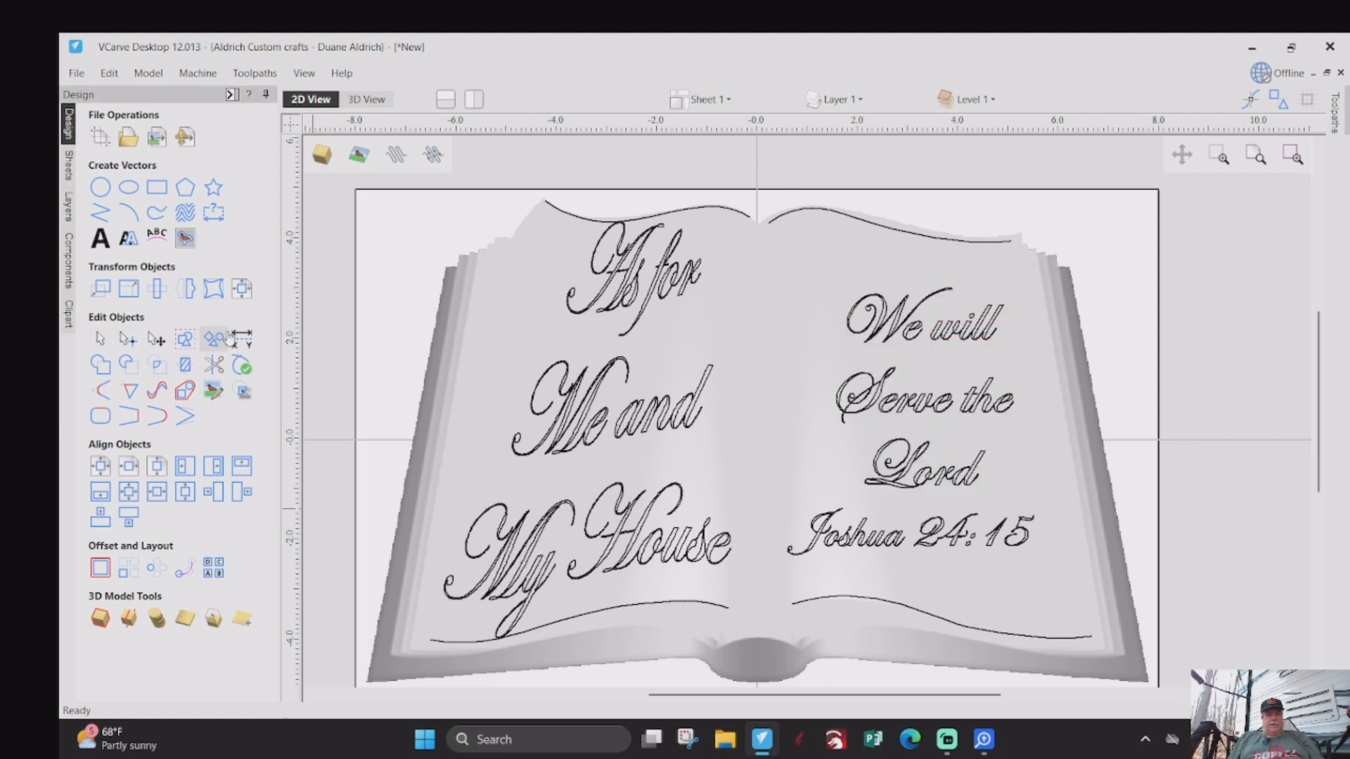
{"action": "left_click", "coordinate": [214, 289]}
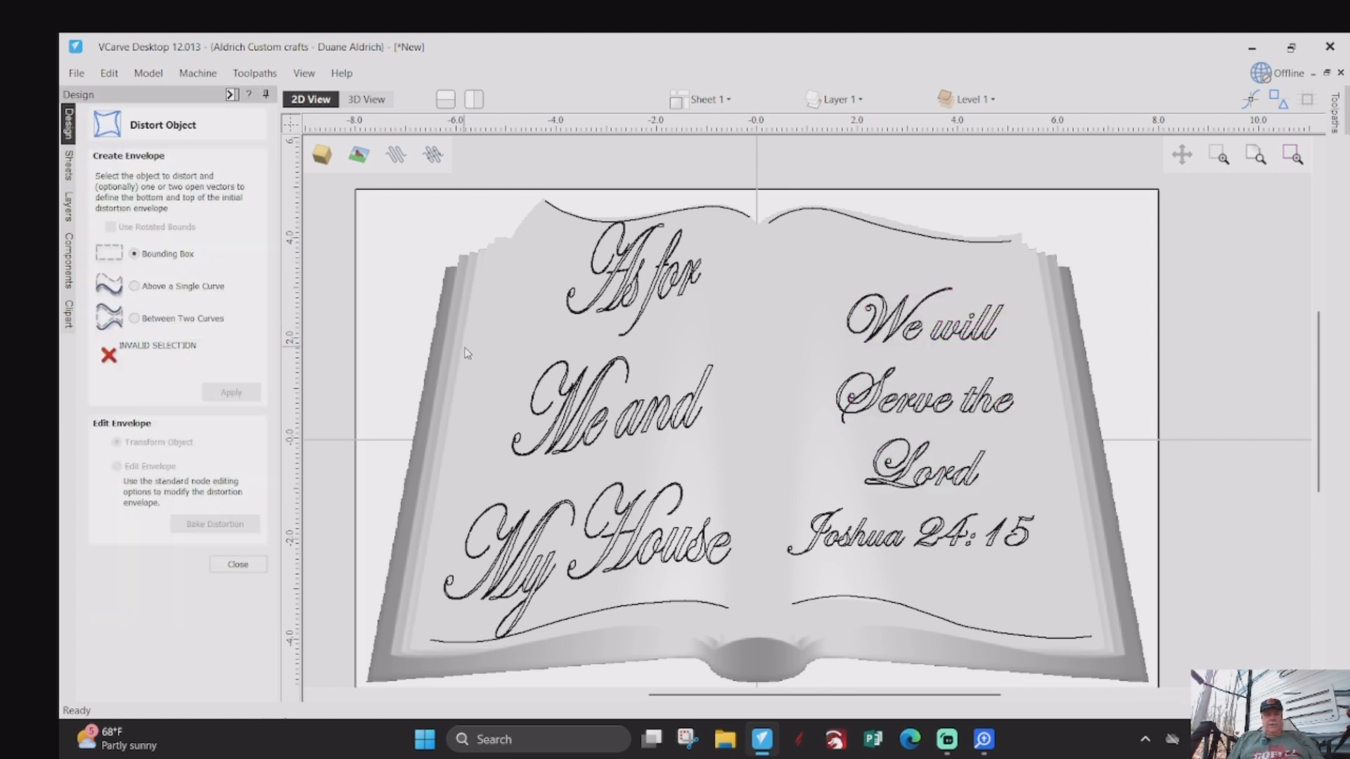
{"action": "left_click", "coordinate": [149, 322]}
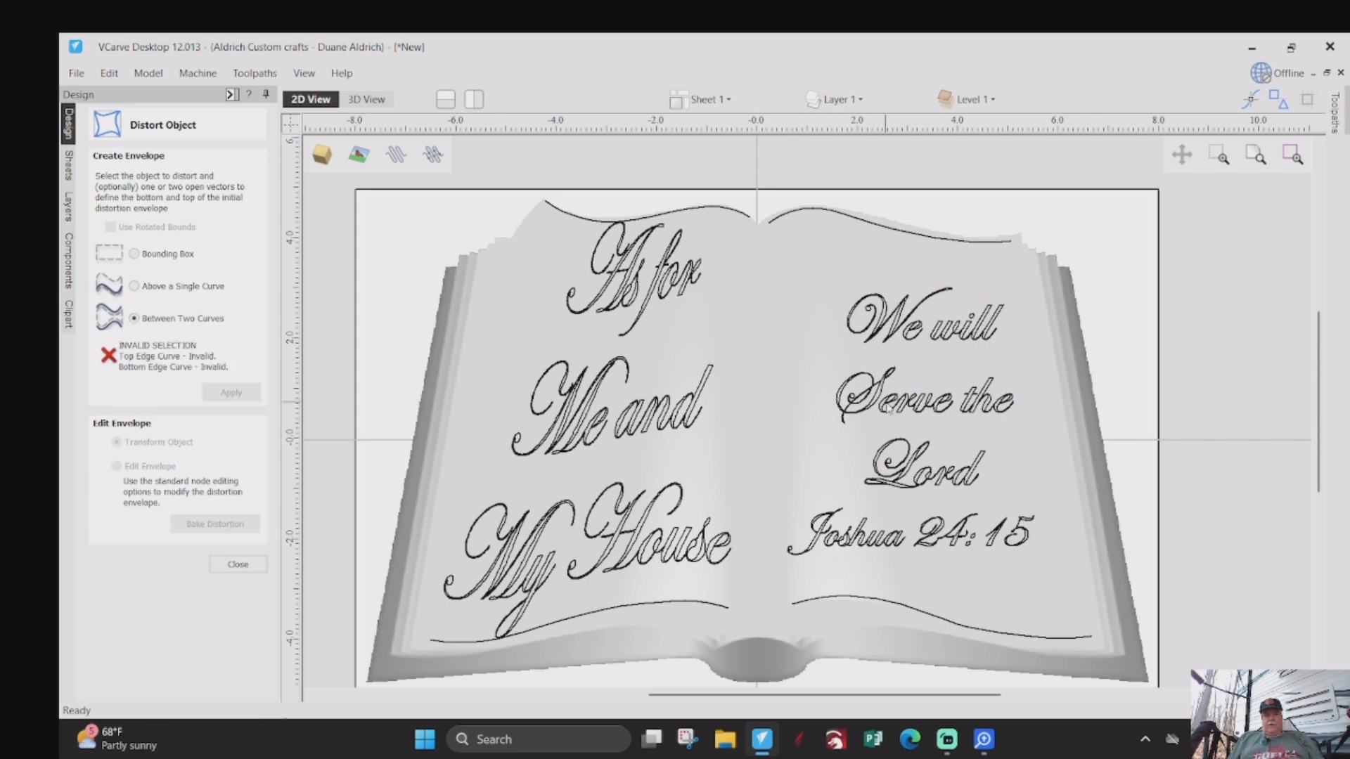
{"action": "left_click", "coordinate": [889, 408]}
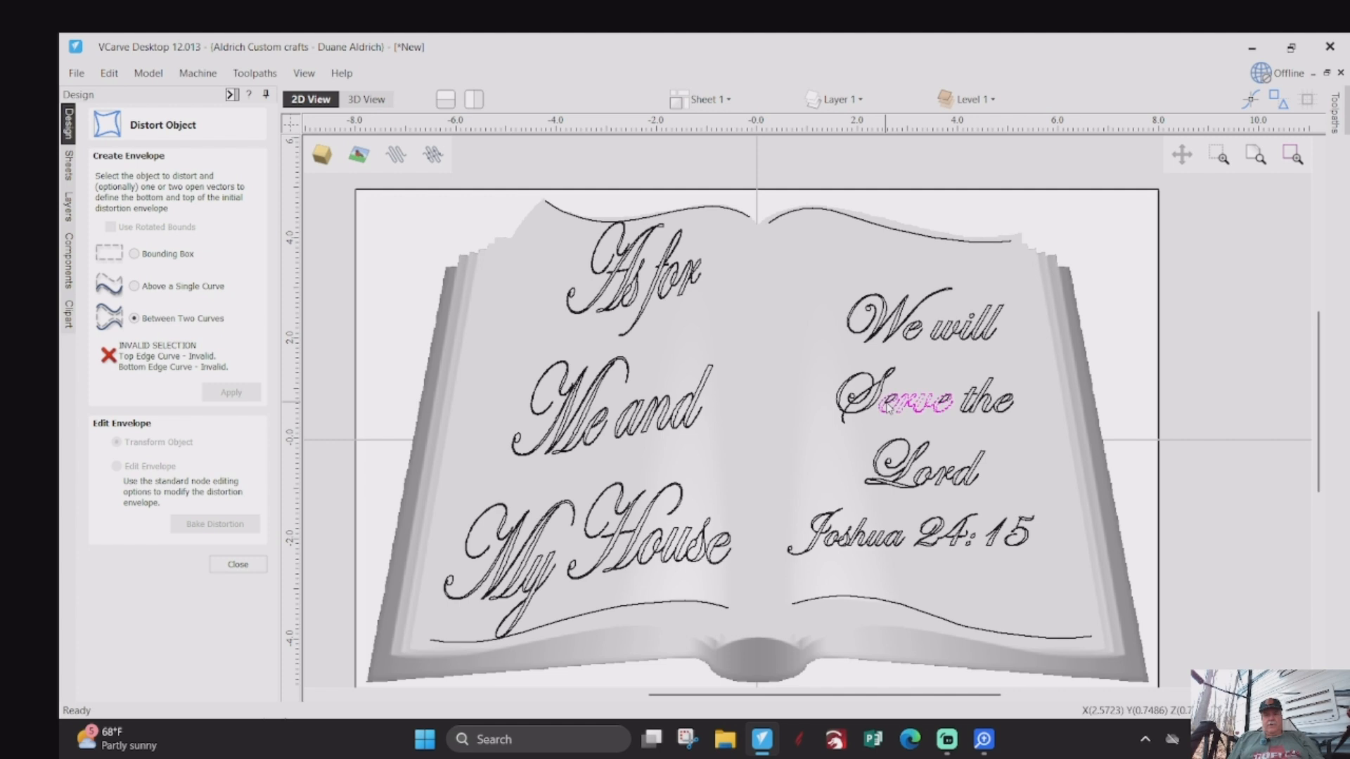
{"action": "left_click", "coordinate": [232, 564]}
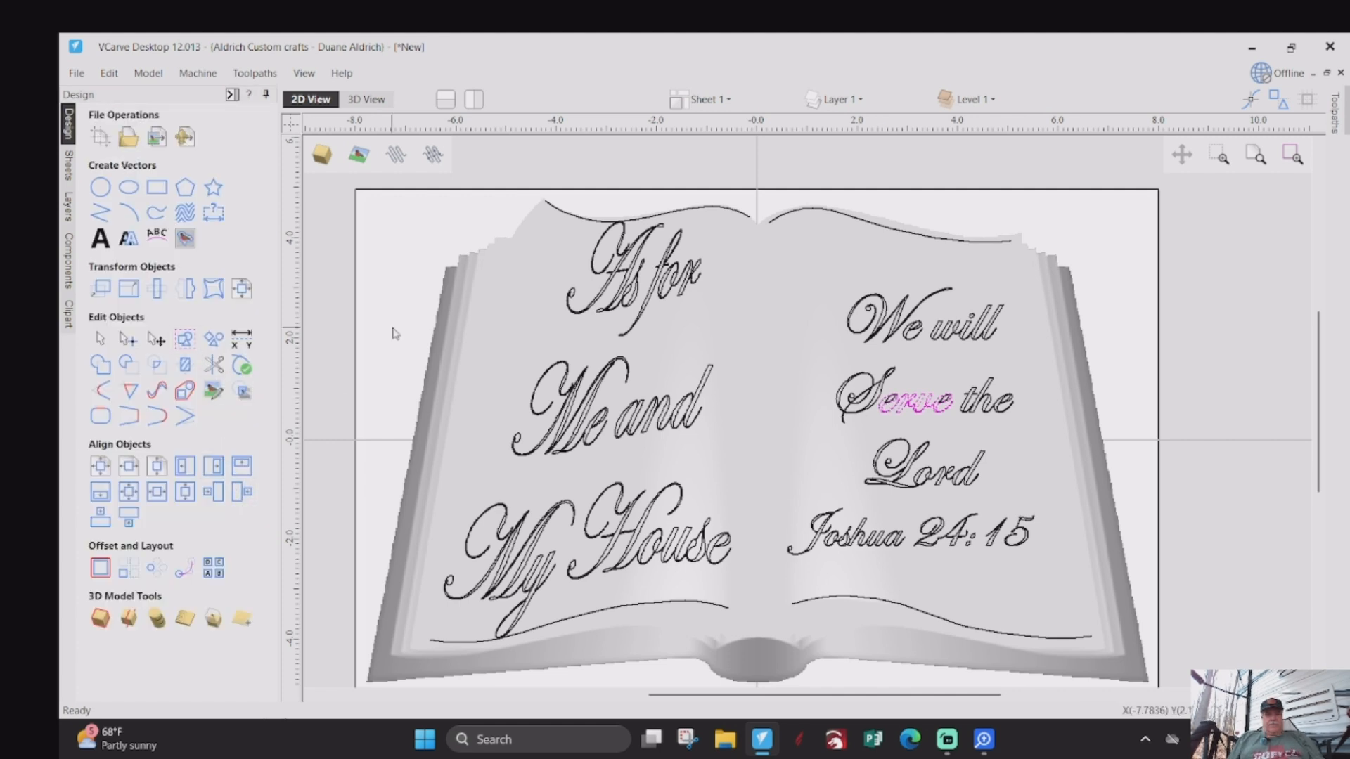
- Group all the "We will Serve the Lord" outlines together again, excluding "Joshua 24:15"
{"action": "mouse_move", "coordinate": [813, 234]}
{"action": "left_mouse_down"}
{"action": "mouse_move", "coordinate": [818, 292]}
{"action": "mouse_move", "coordinate": [949, 450]}
{"action": "mouse_move", "coordinate": [1059, 506]}
{"action": "left_mouse_up"}
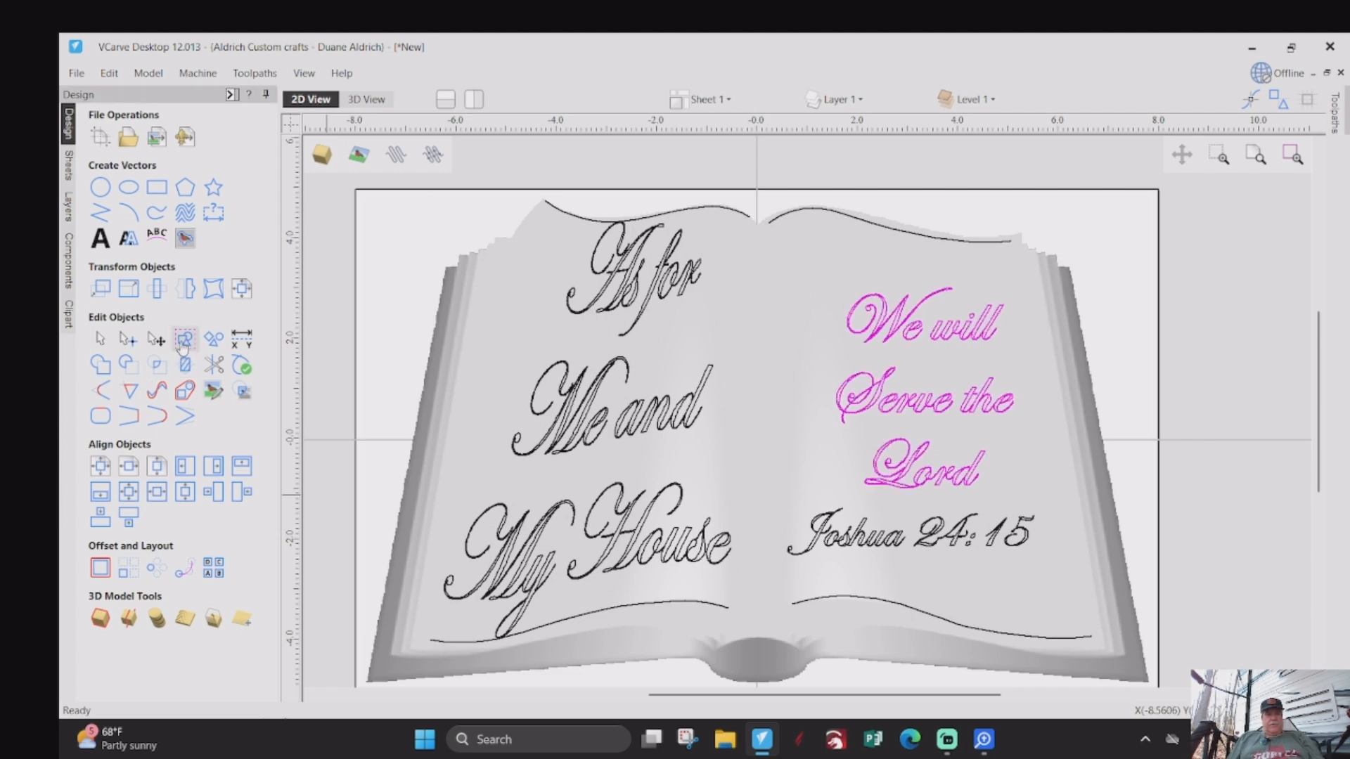
{"action": "left_click", "coordinate": [387, 414]}
- Distort the grouped "We will Serve the Lord" text between the right page's bottom and top curves
{"action": "left_click", "coordinate": [214, 289]}
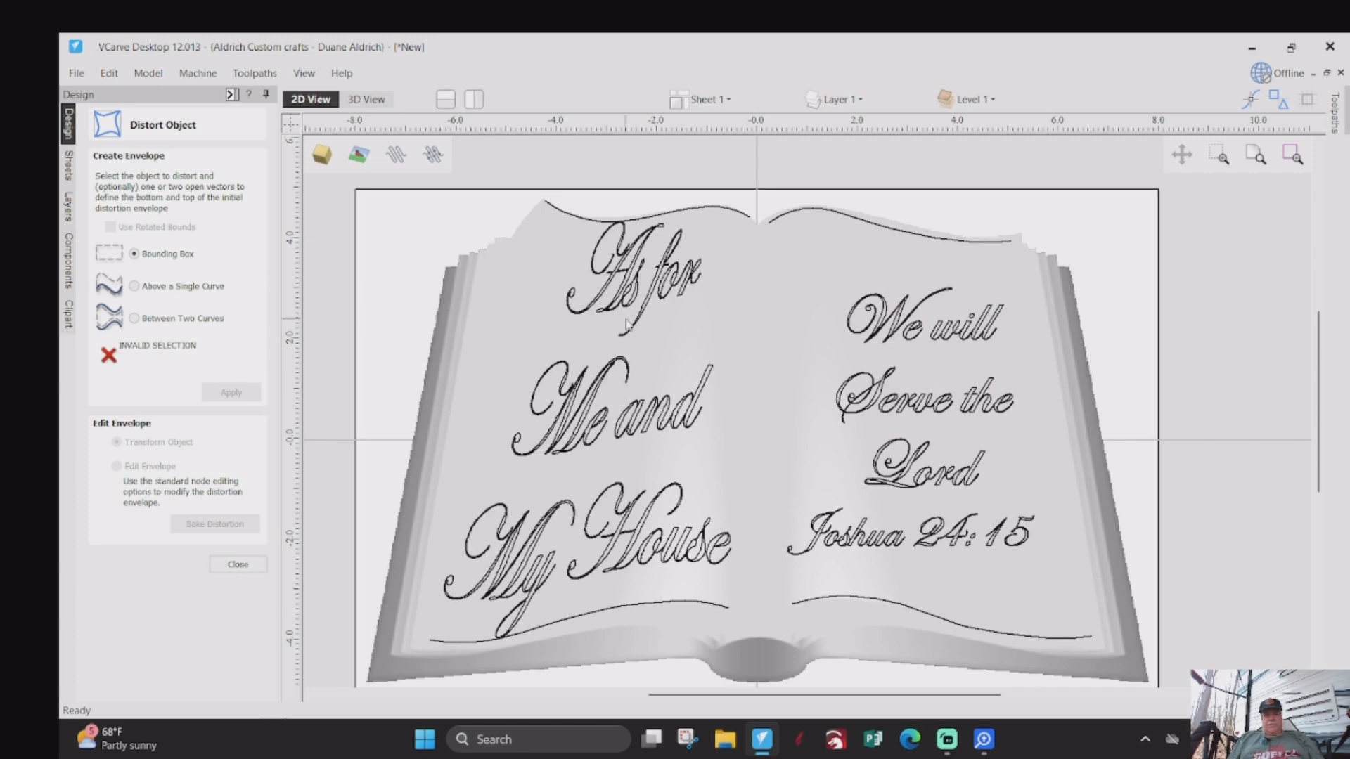
{"action": "left_click", "coordinate": [148, 322]}
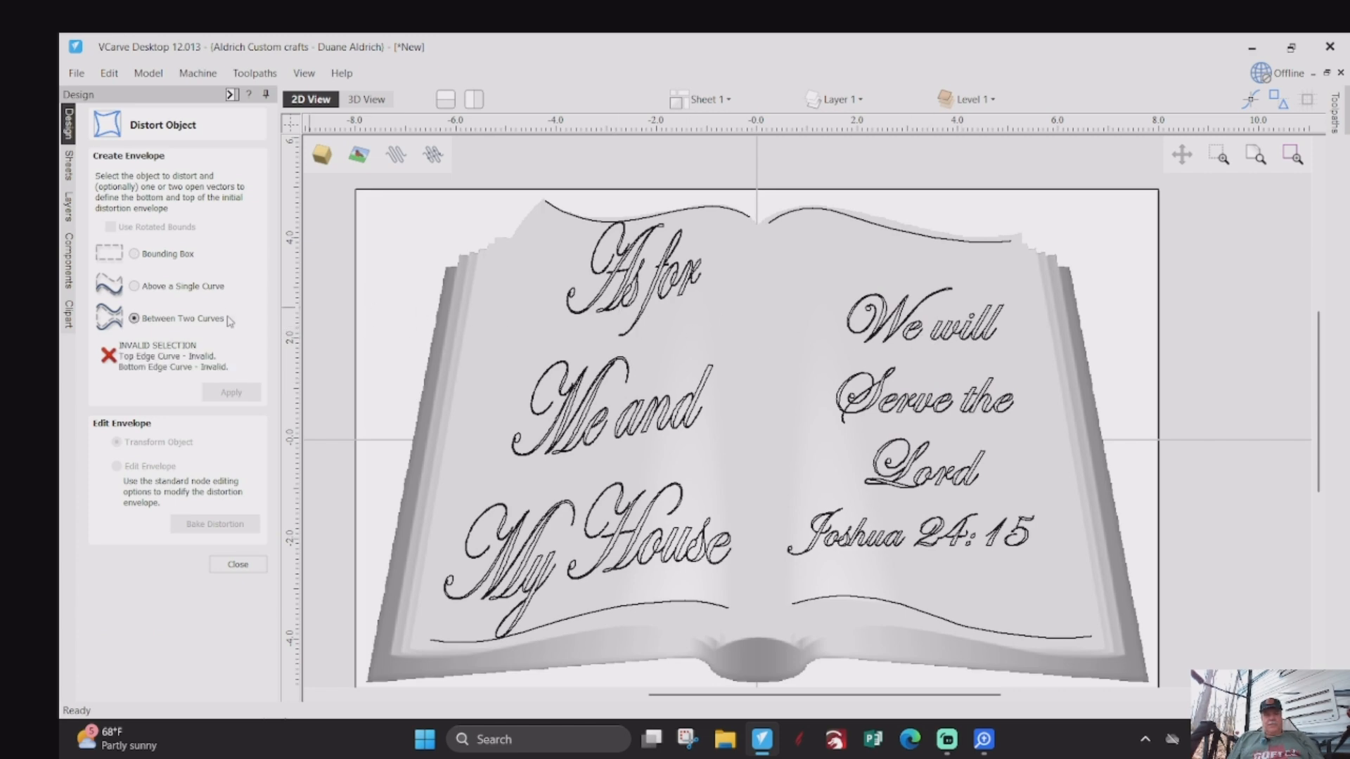
{"action": "left_click", "coordinate": [876, 393]}
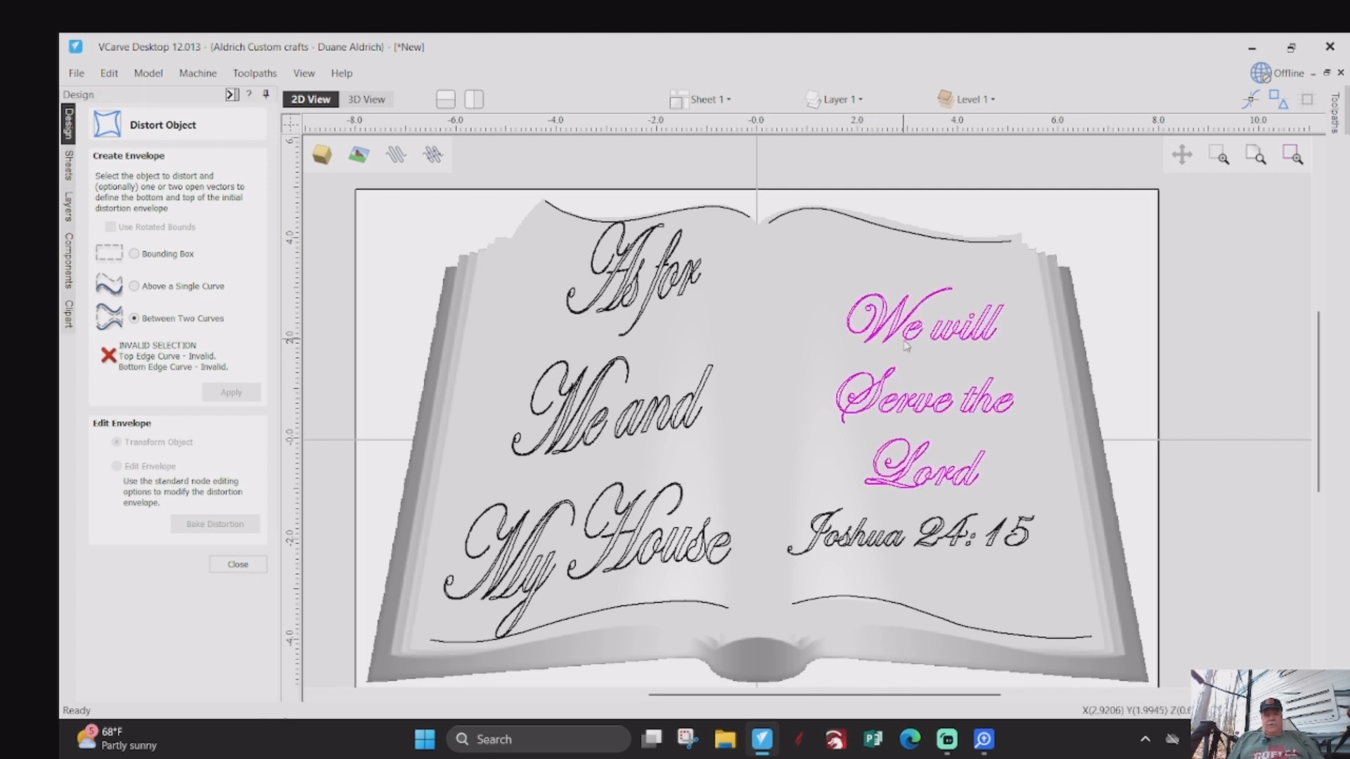
{"action": "left_click", "coordinate": [942, 629], "text": "shift"}
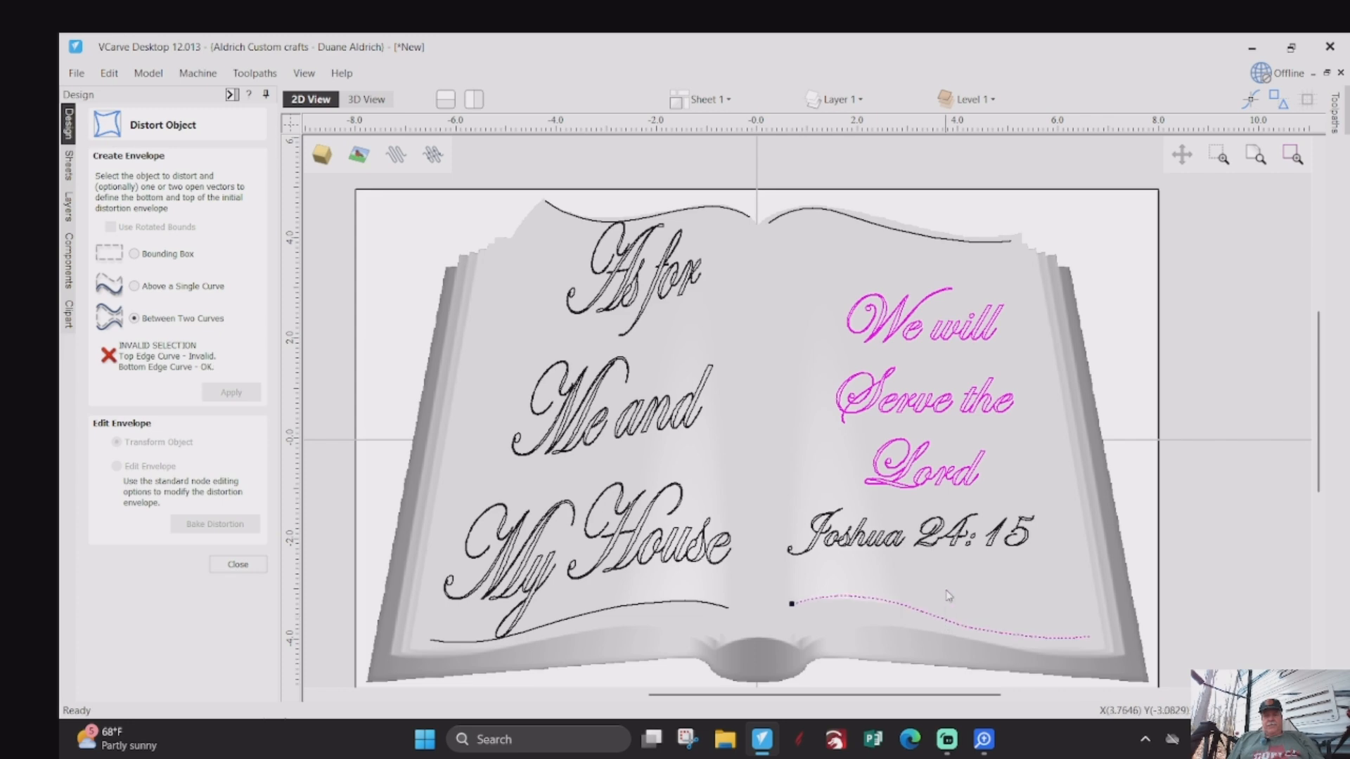
{"action": "left_click", "coordinate": [917, 239], "text": "shift"}
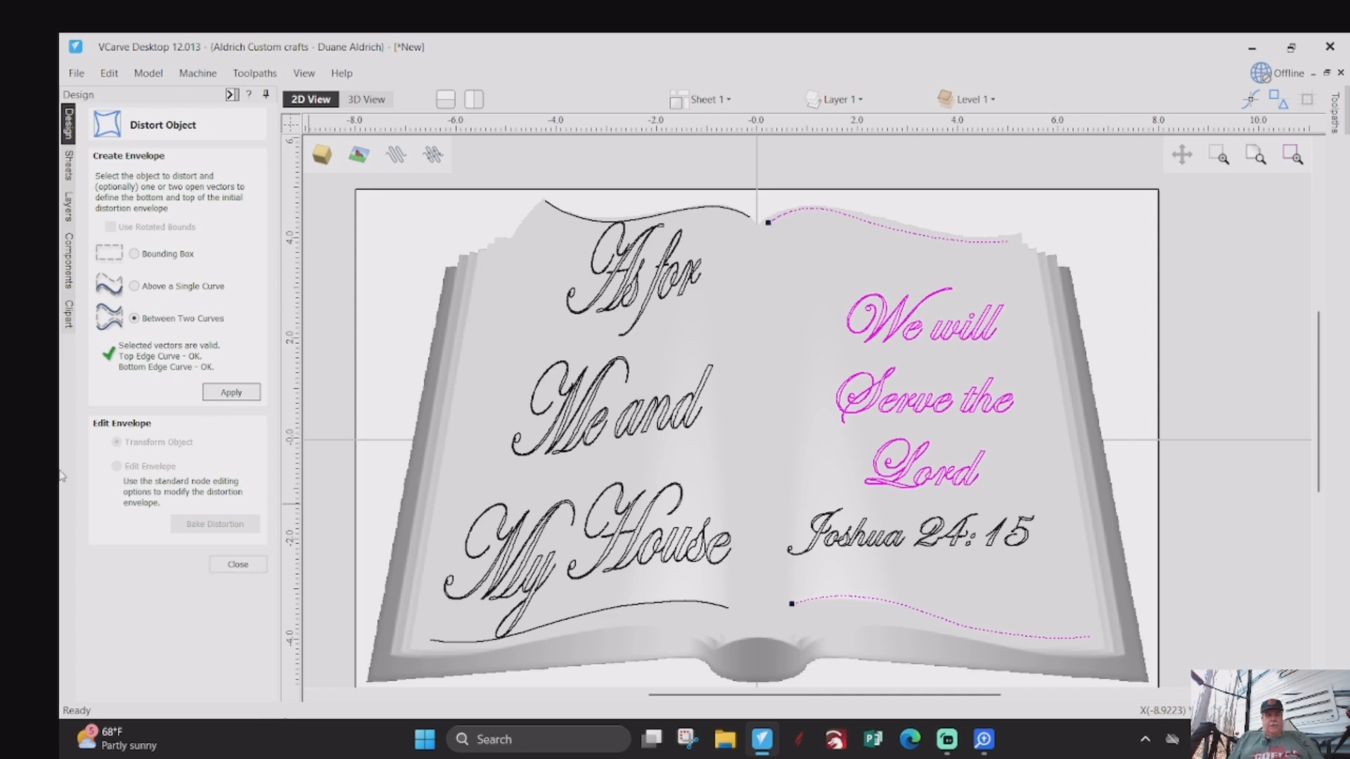
{"action": "left_click", "coordinate": [234, 394]}
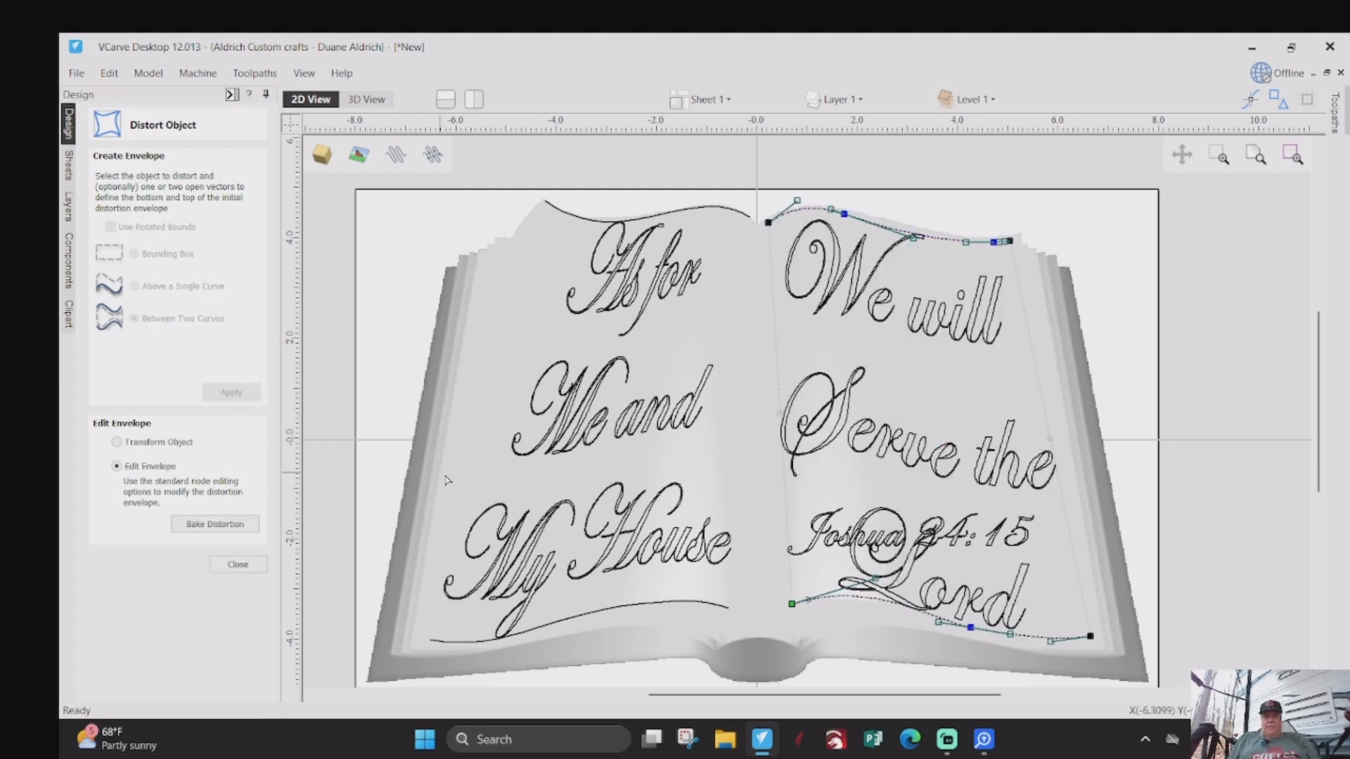
{"action": "left_click", "coordinate": [238, 565]}
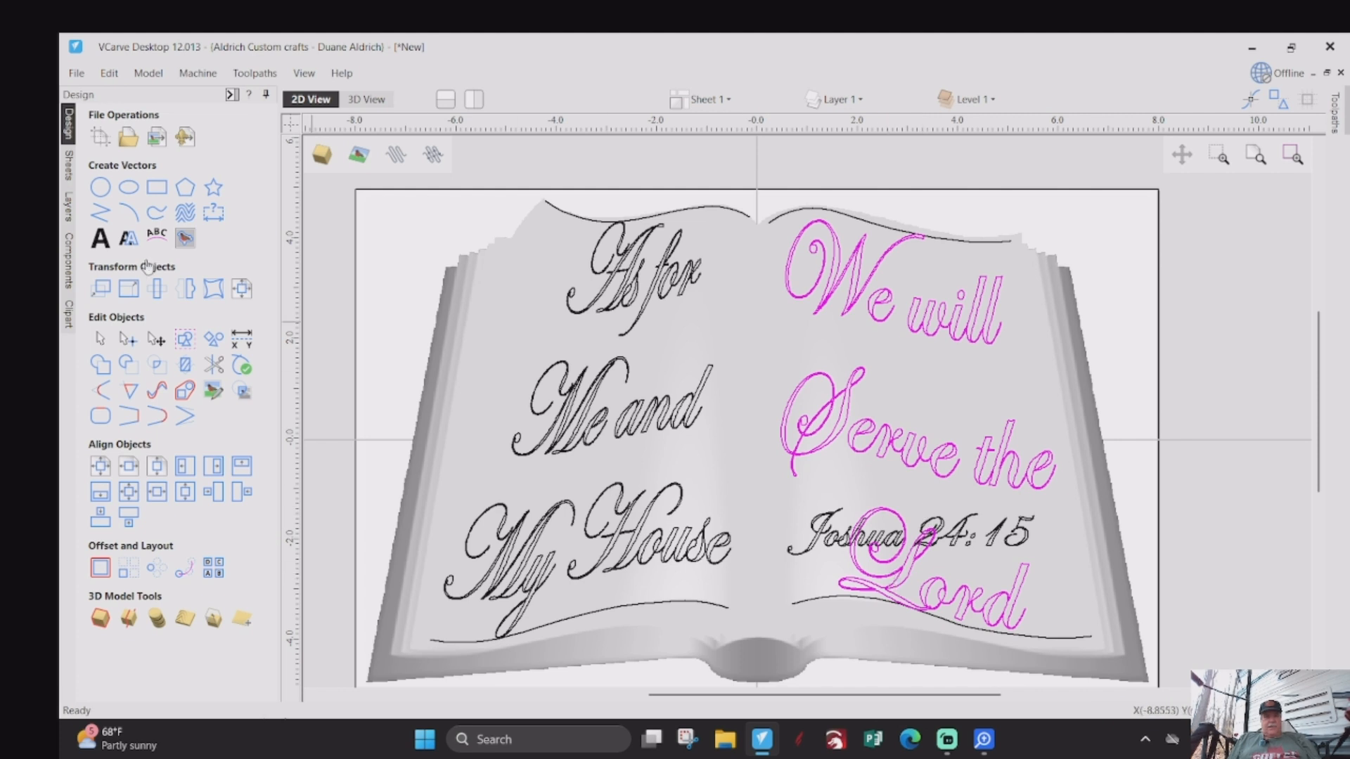
- Scale down the distorted "We will Serve the Lord" text to fit on the right page above "Joshua 24:15"
{"action": "left_click", "coordinate": [104, 295]}
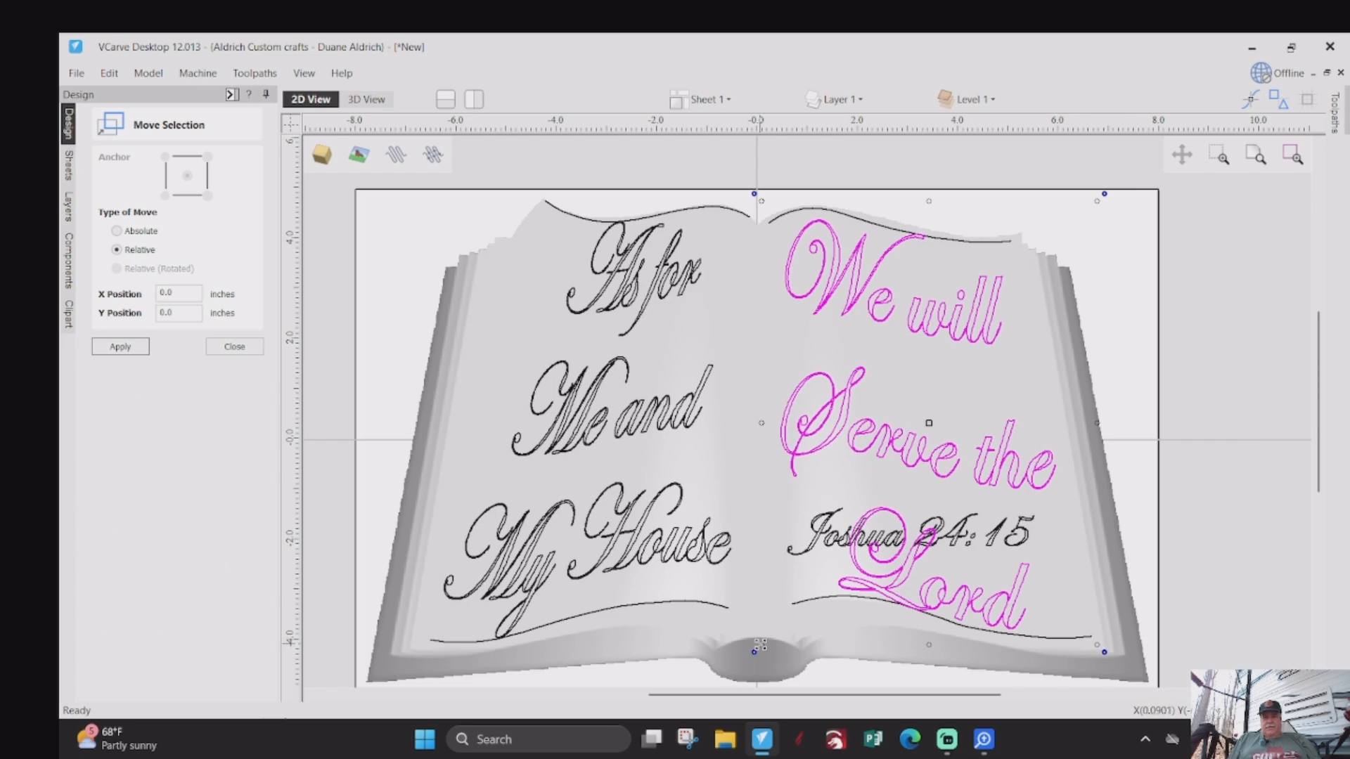
{"action": "left_click_drag", "start_coordinate": [759, 645], "coordinate": [806, 582]}
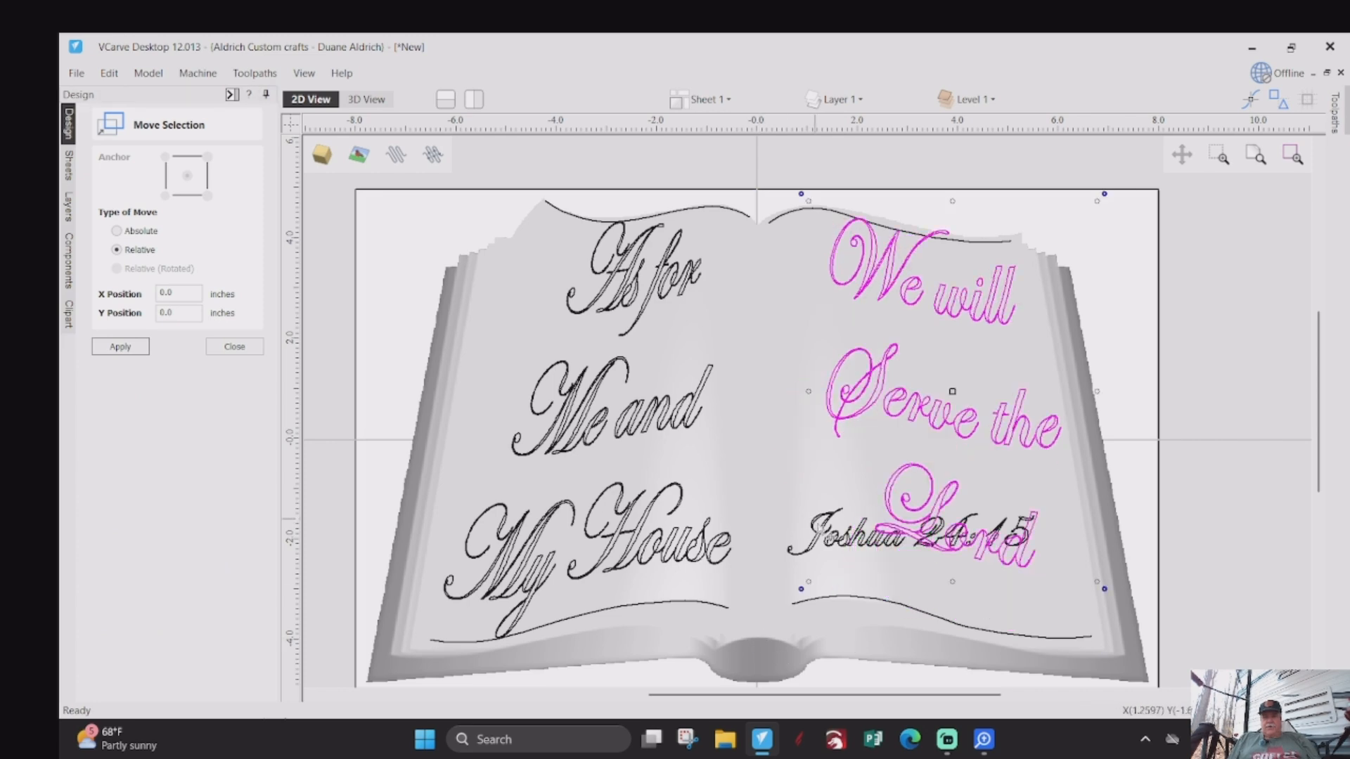
{"action": "left_click_drag", "start_coordinate": [1097, 580], "coordinate": [1067, 540]}
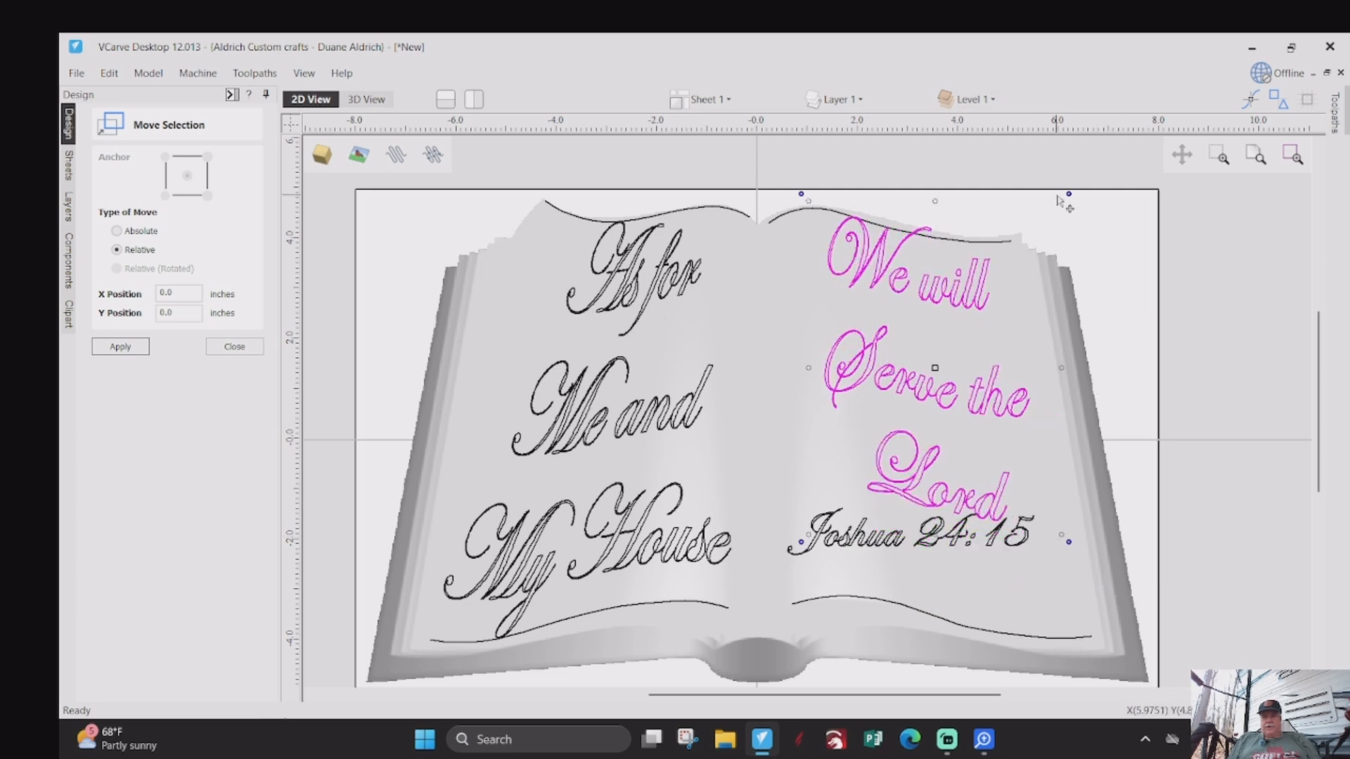
{"action": "left_click_drag", "start_coordinate": [1062, 201], "coordinate": [1049, 218]}
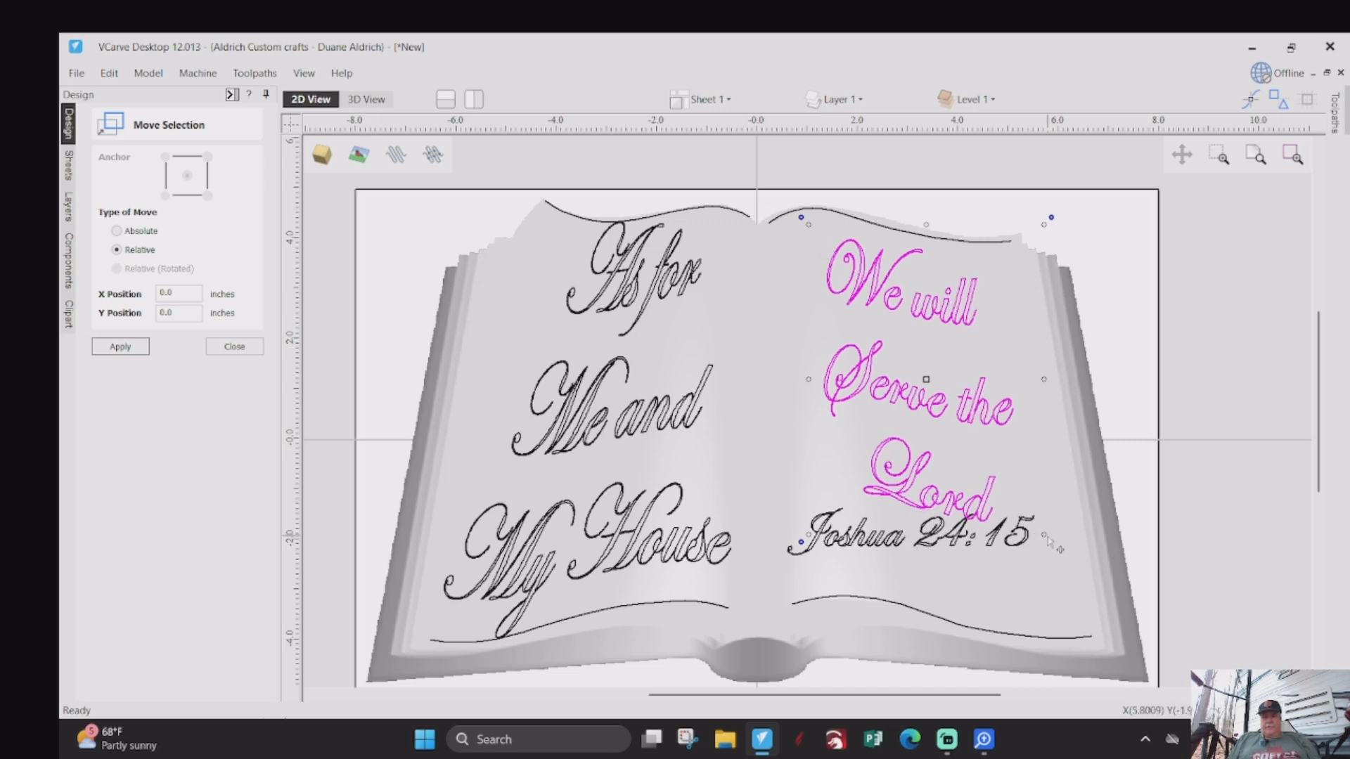
{"action": "left_click_drag", "start_coordinate": [1046, 536], "coordinate": [1031, 499]}
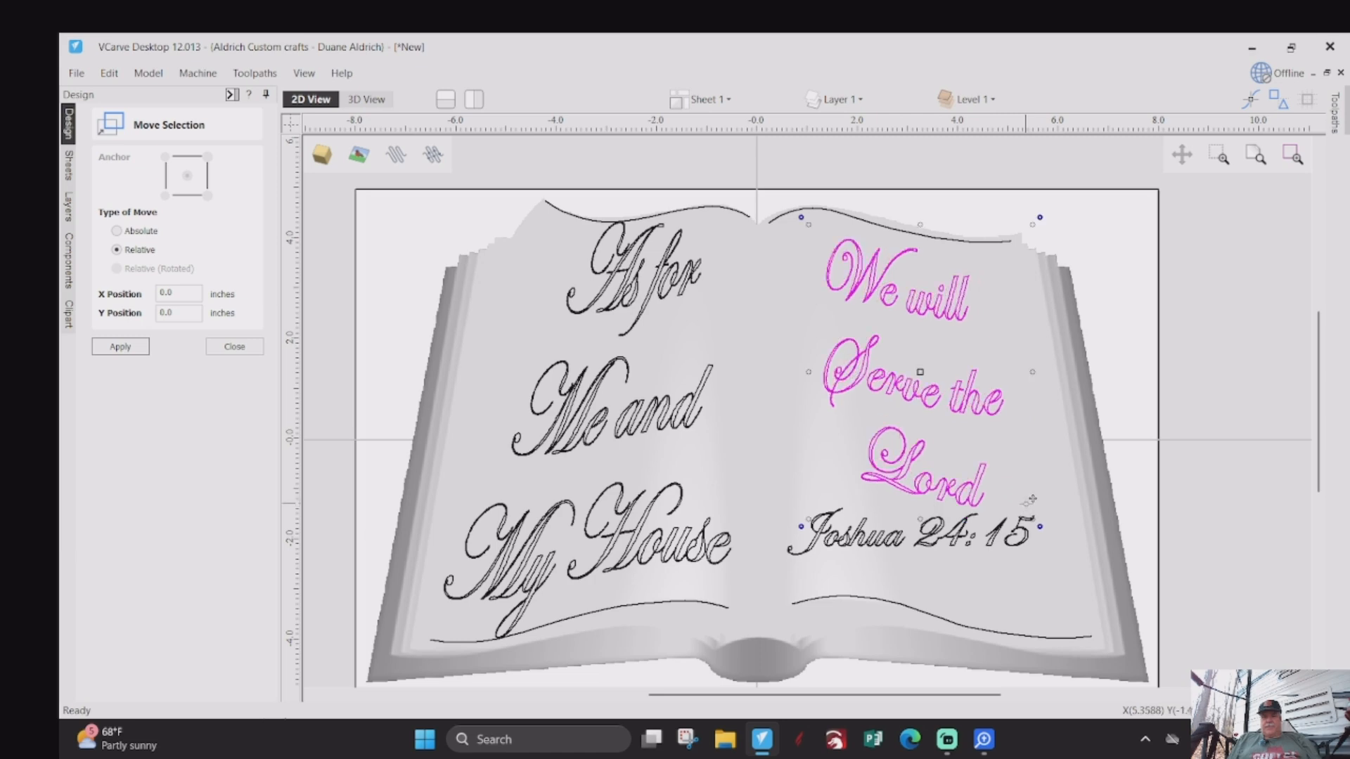
{"action": "left_click", "coordinate": [931, 541]}
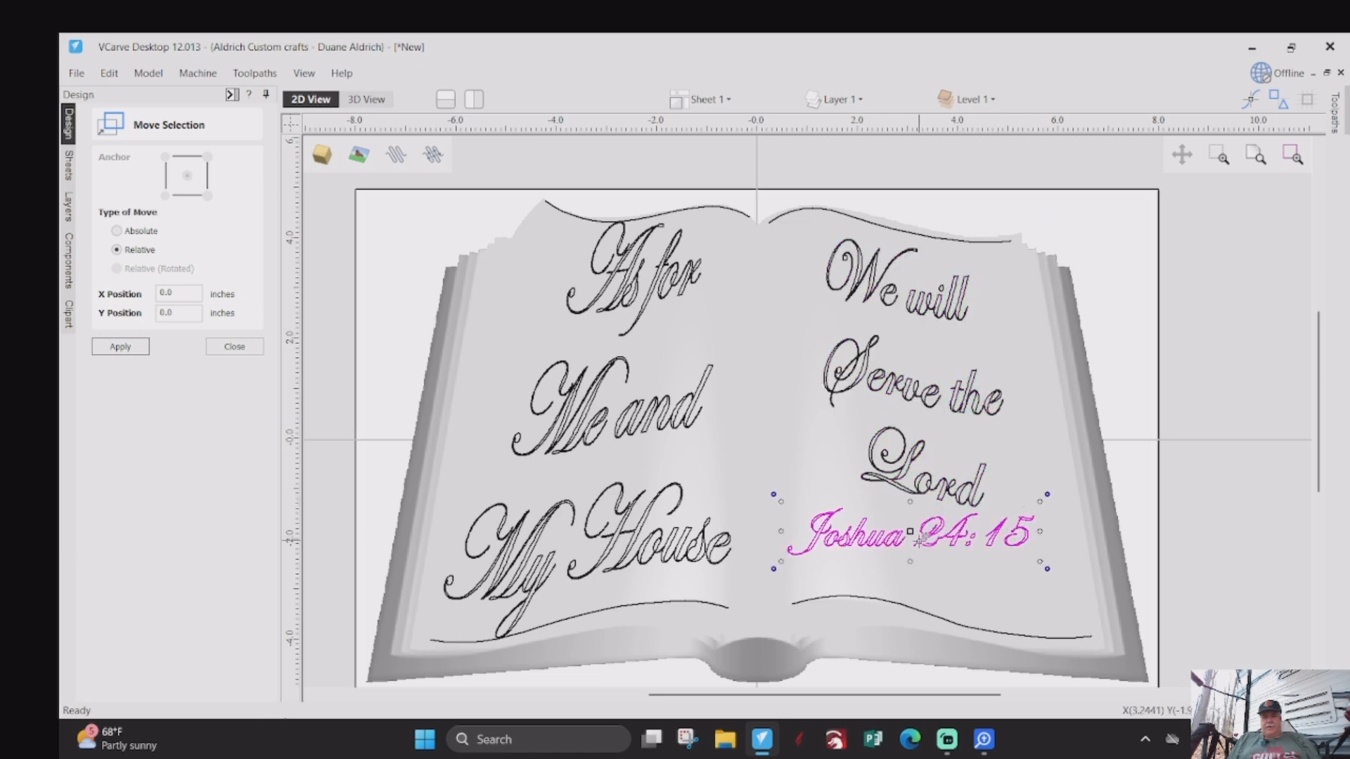
{"action": "left_click", "coordinate": [402, 332]}
{"action": "left_click", "coordinate": [235, 347]}
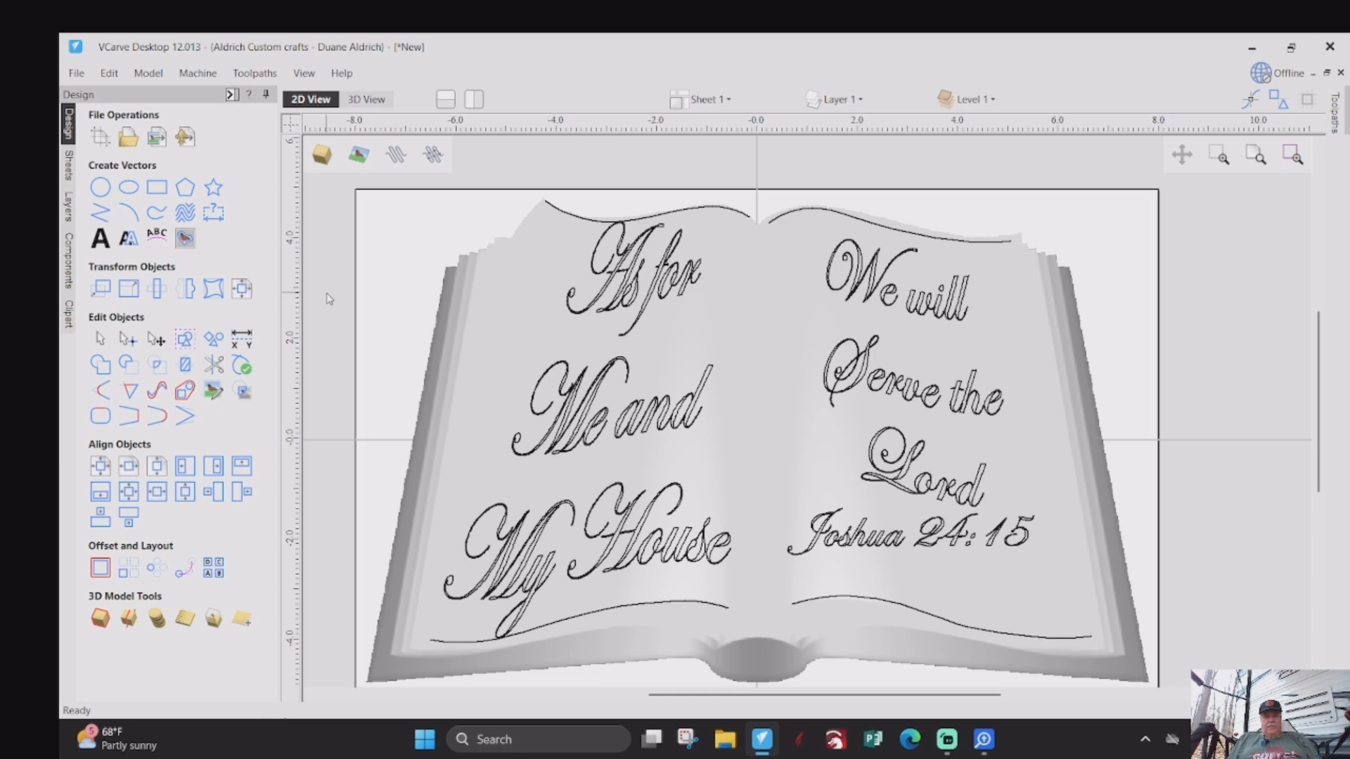
- Distort the "Joshua 24:15" text between the right page's bottom and top curves
{"action": "left_click", "coordinate": [213, 288]}
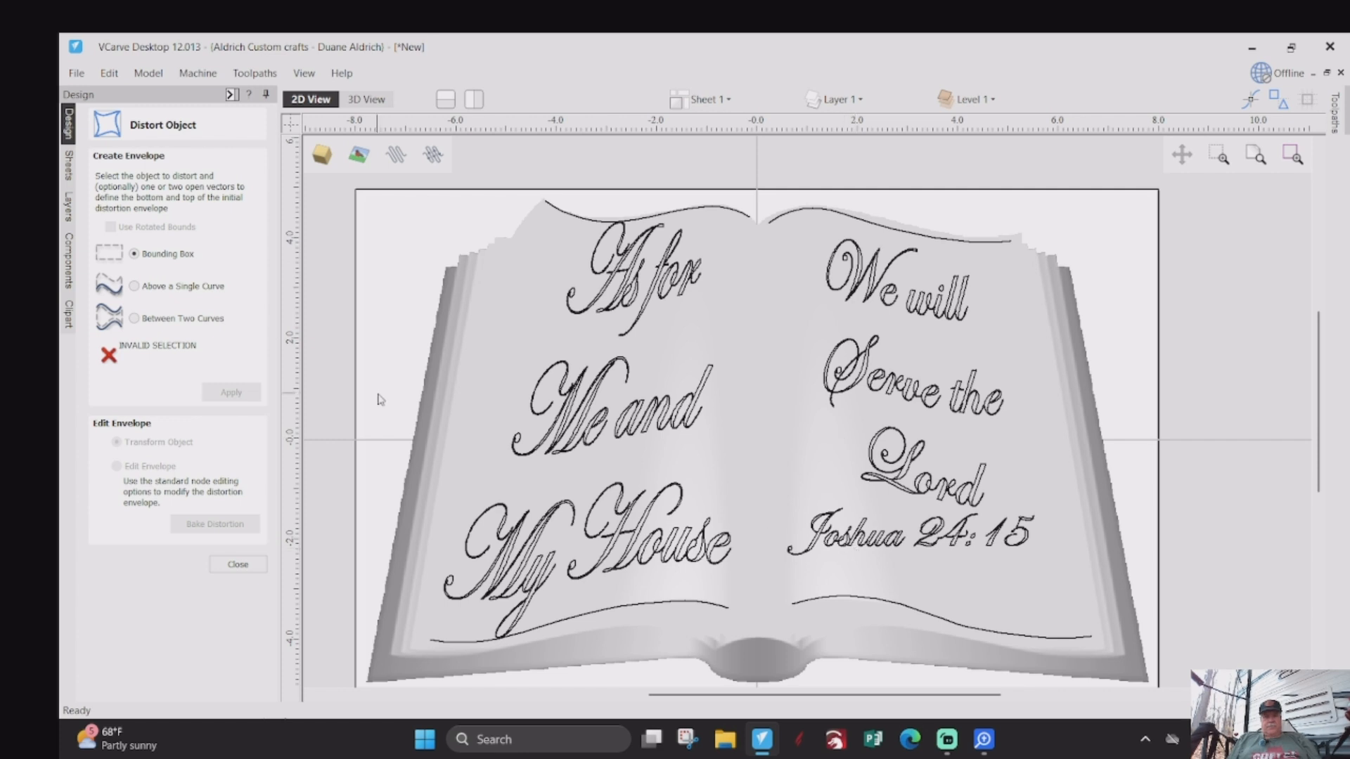
{"action": "left_click", "coordinate": [135, 319]}
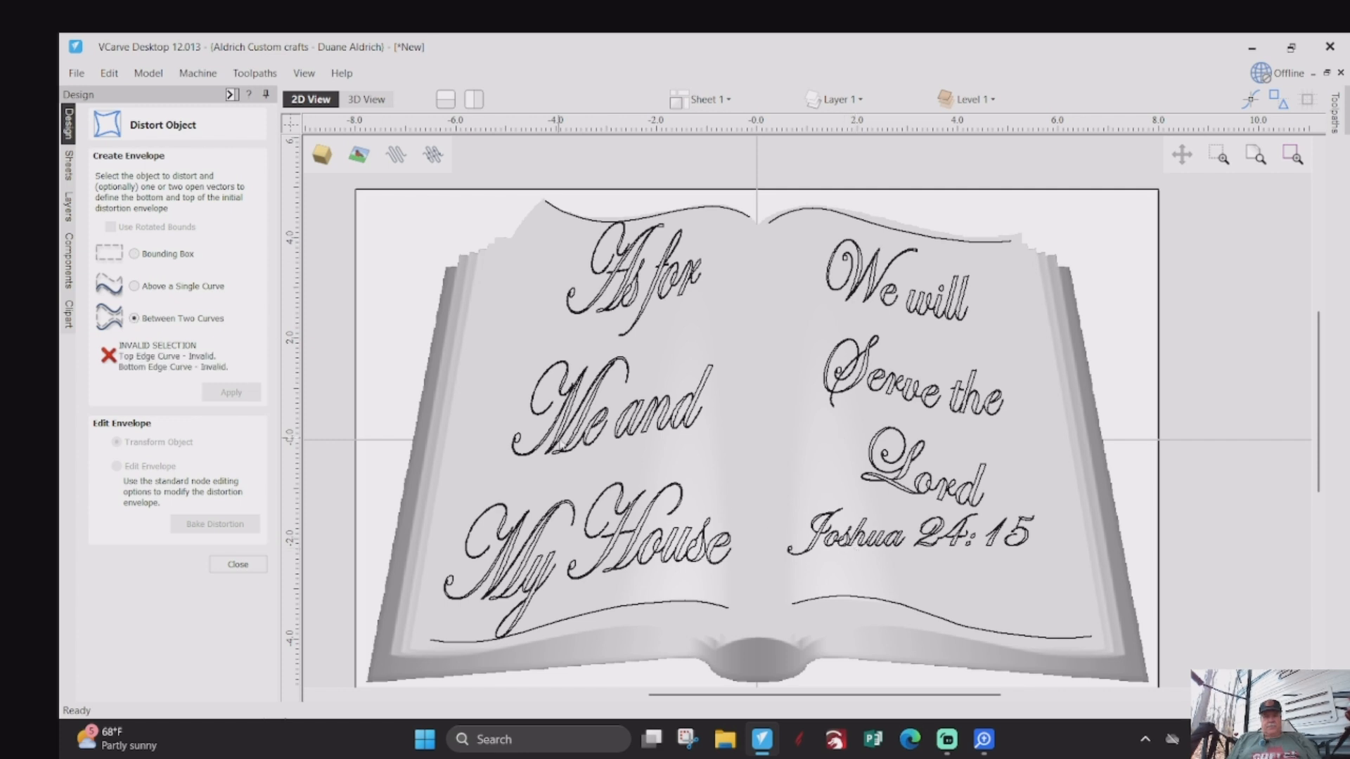
{"action": "left_click", "coordinate": [950, 540]}
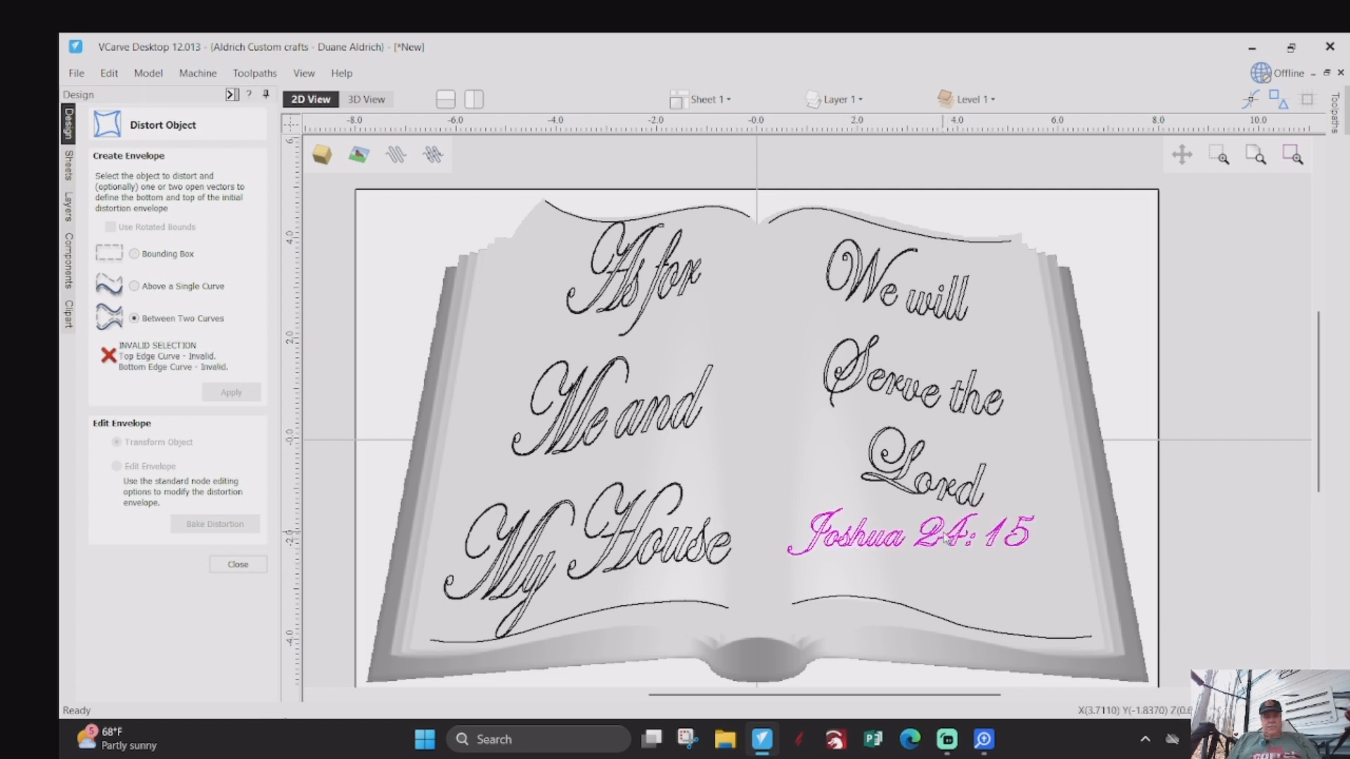
{"action": "left_click", "coordinate": [928, 613], "text": "shift"}
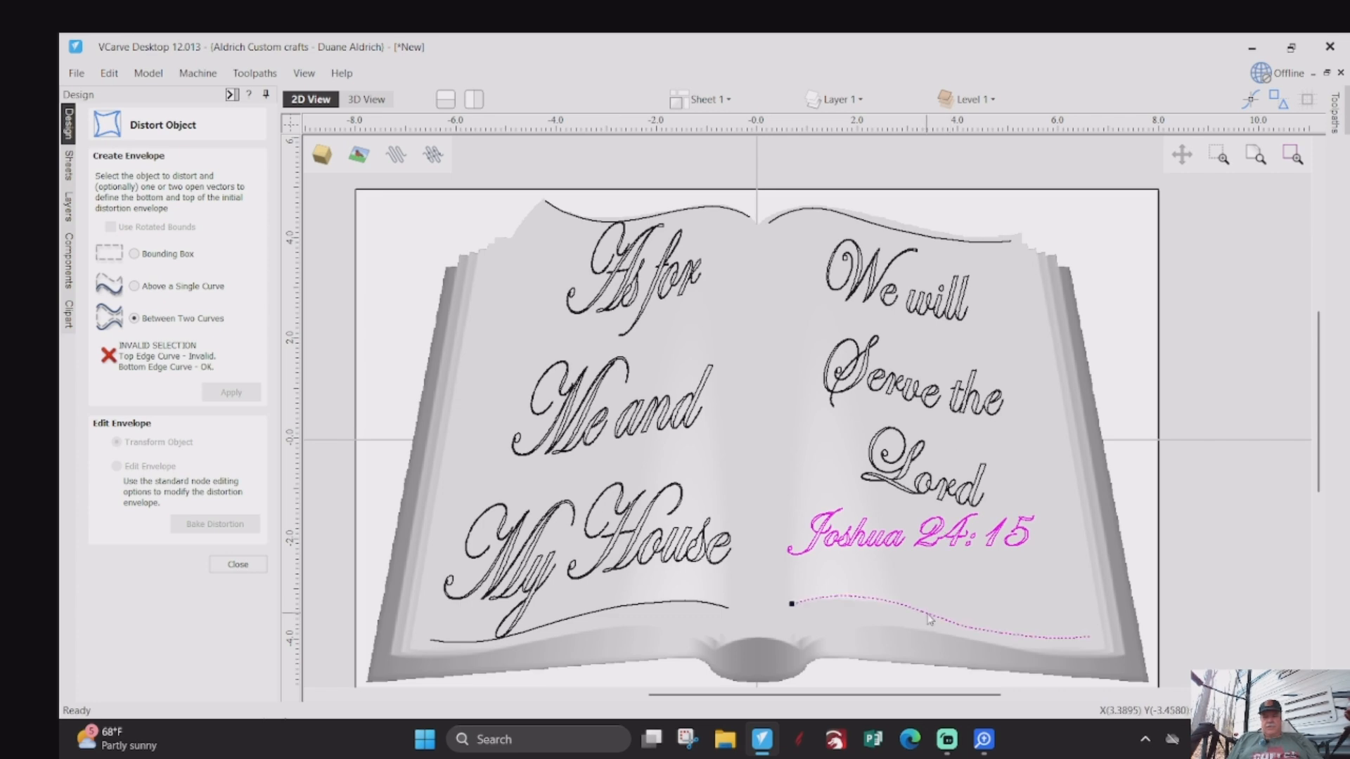
{"action": "left_click", "coordinate": [917, 239], "text": "shift"}
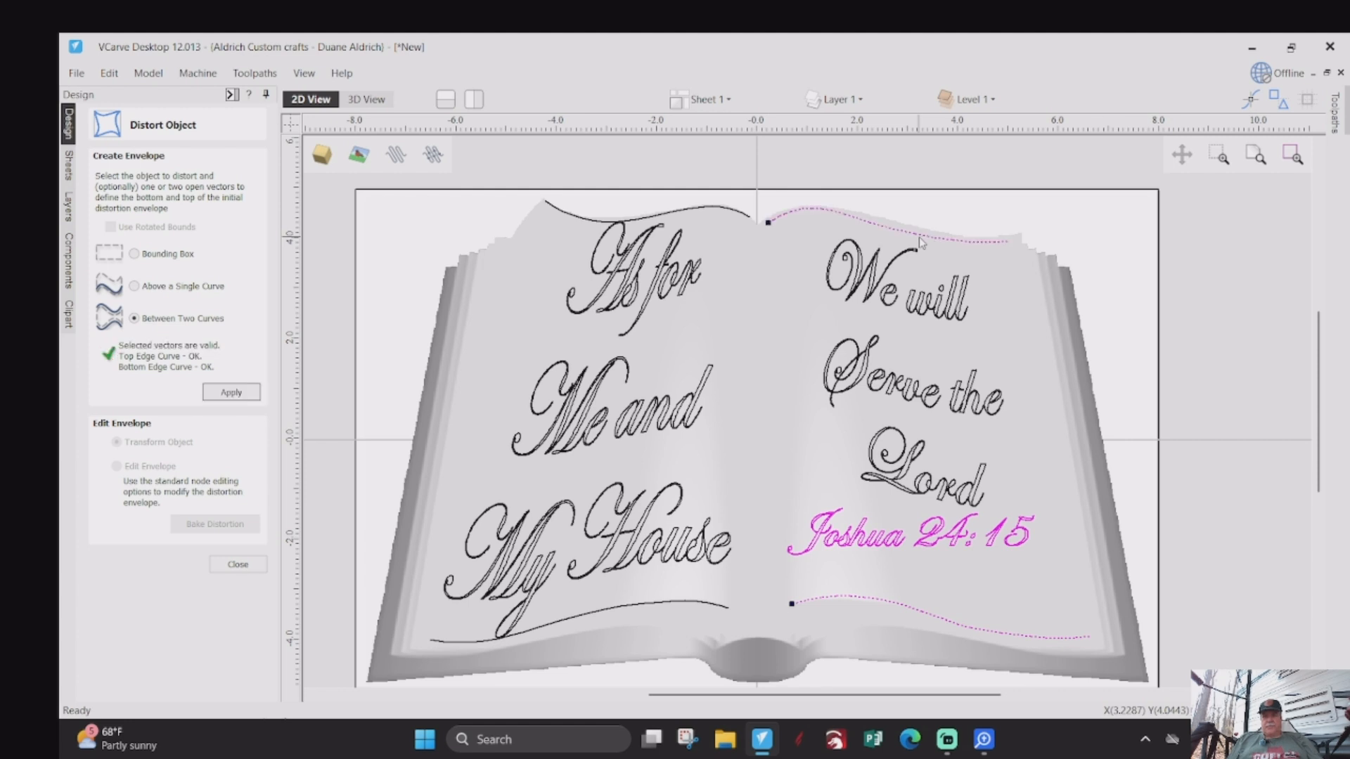
{"action": "left_click", "coordinate": [255, 396]}
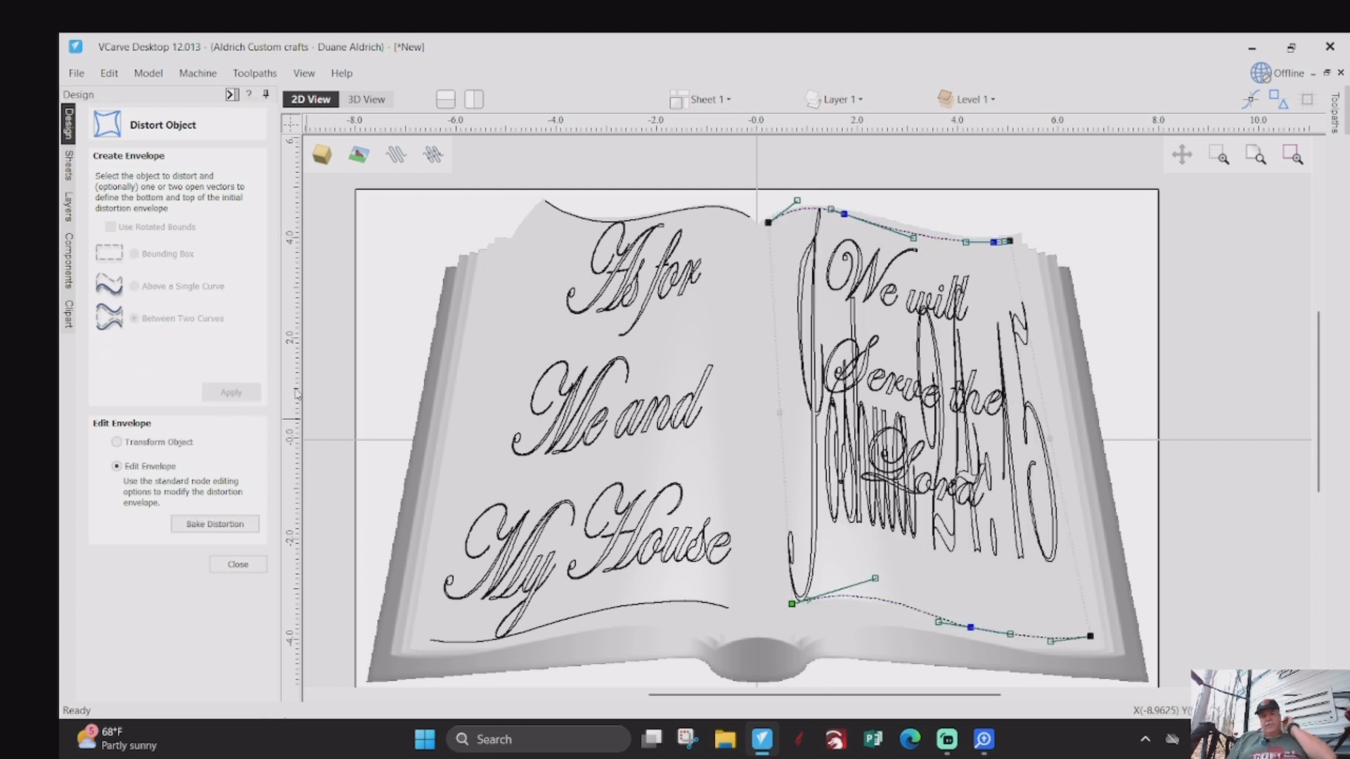
{"action": "left_click", "coordinate": [225, 568]}
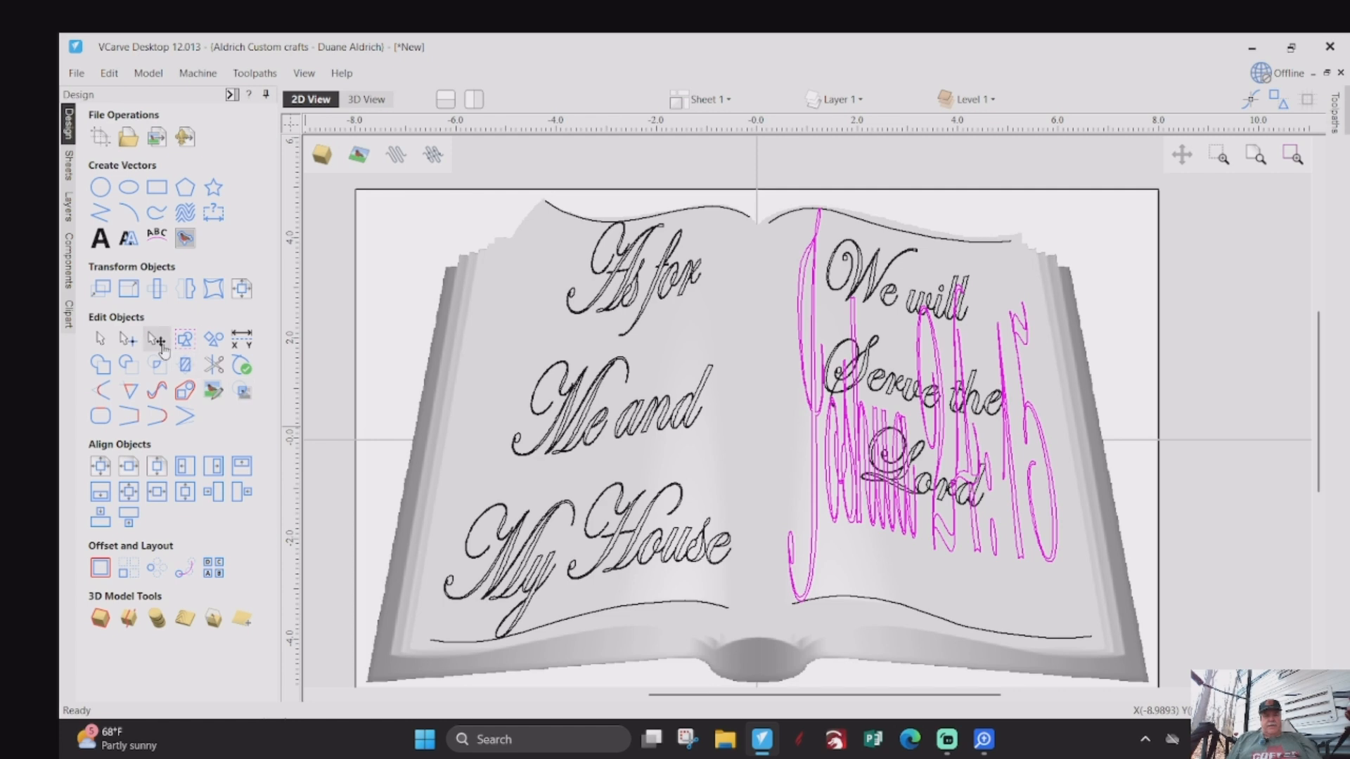
- Shrink the distorted "Joshua 24:15" text into the lower outer corner of the right page, below "Lord"
{"action": "left_click", "coordinate": [101, 288]}
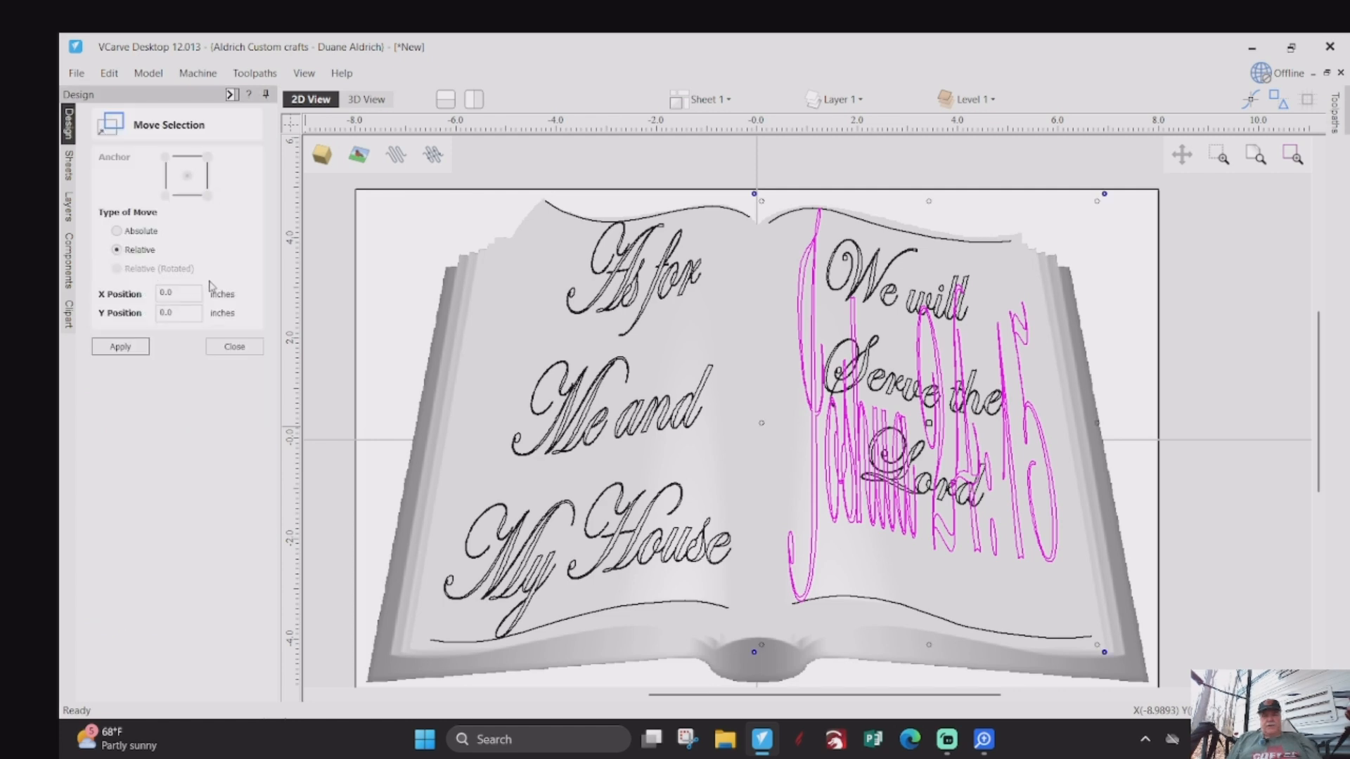
{"action": "left_click_drag", "start_coordinate": [762, 200], "coordinate": [884, 495]}
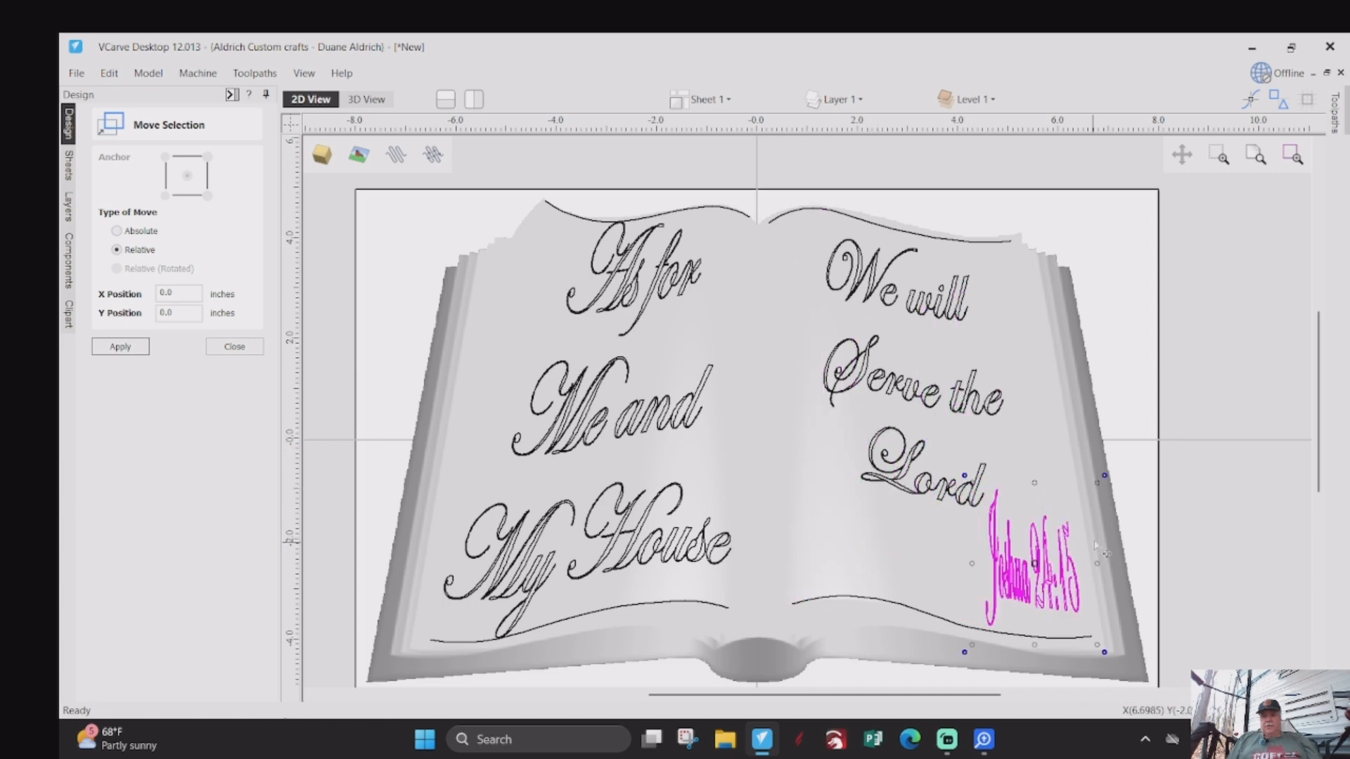
{"action": "left_click_drag", "start_coordinate": [1096, 483], "coordinate": [1058, 532]}
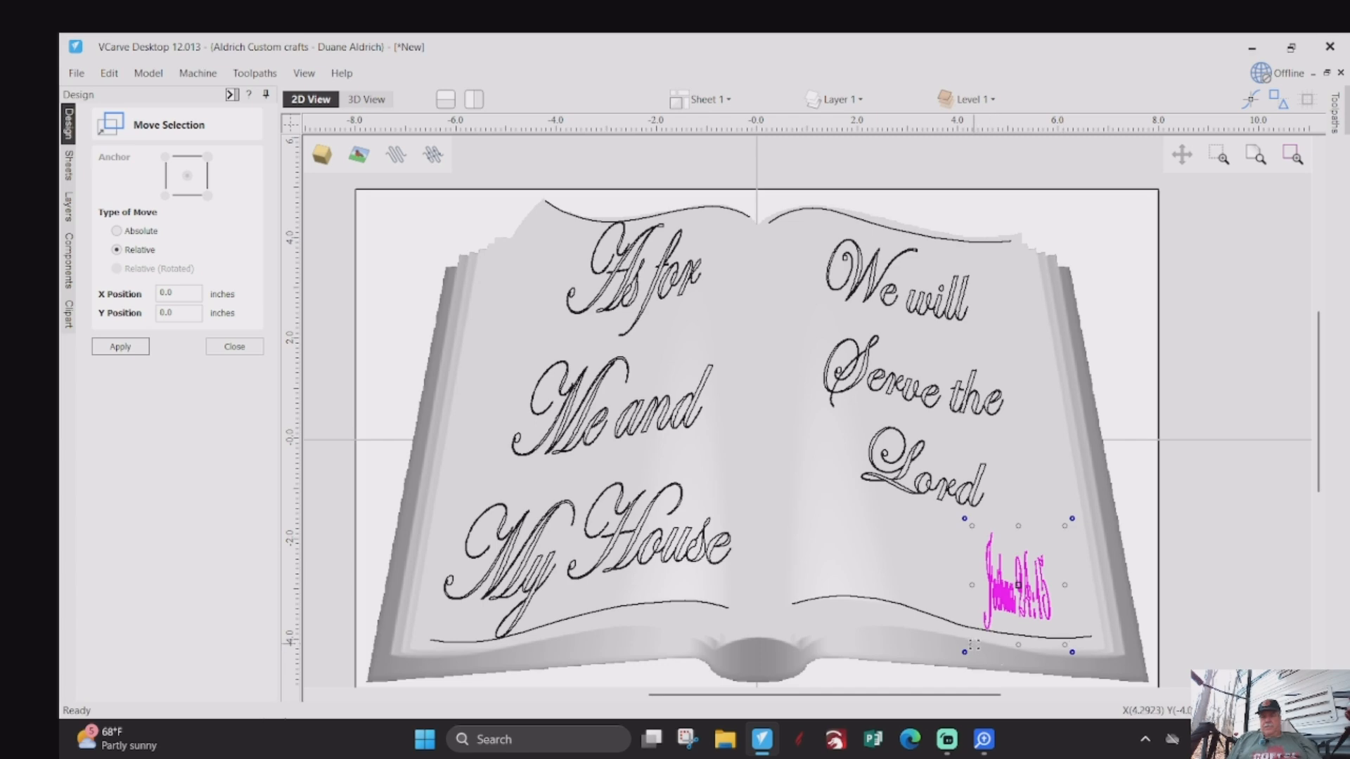
{"action": "left_click_drag", "start_coordinate": [974, 644], "coordinate": [987, 629]}
- Reduce the height of "Joshua 24:15" from its lower edge and enlarge it slightly toward "Lord"
{"action": "scroll", "coordinate": [1075, 589], "scroll_direction": "up", "scroll_amount": 1}
{"action": "scroll", "coordinate": [1055, 624], "scroll_direction": "up", "scroll_amount": 2}
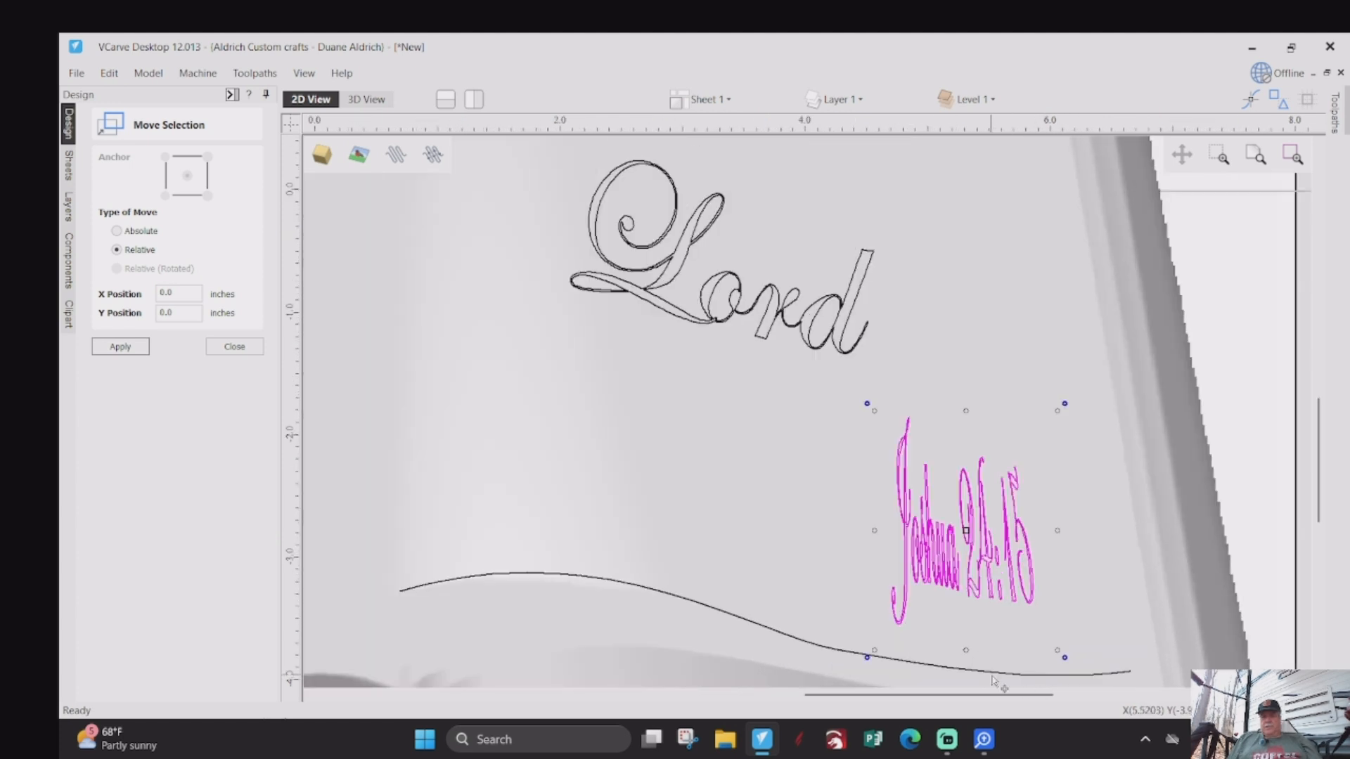
{"action": "left_click_drag", "start_coordinate": [965, 648], "coordinate": [966, 609]}
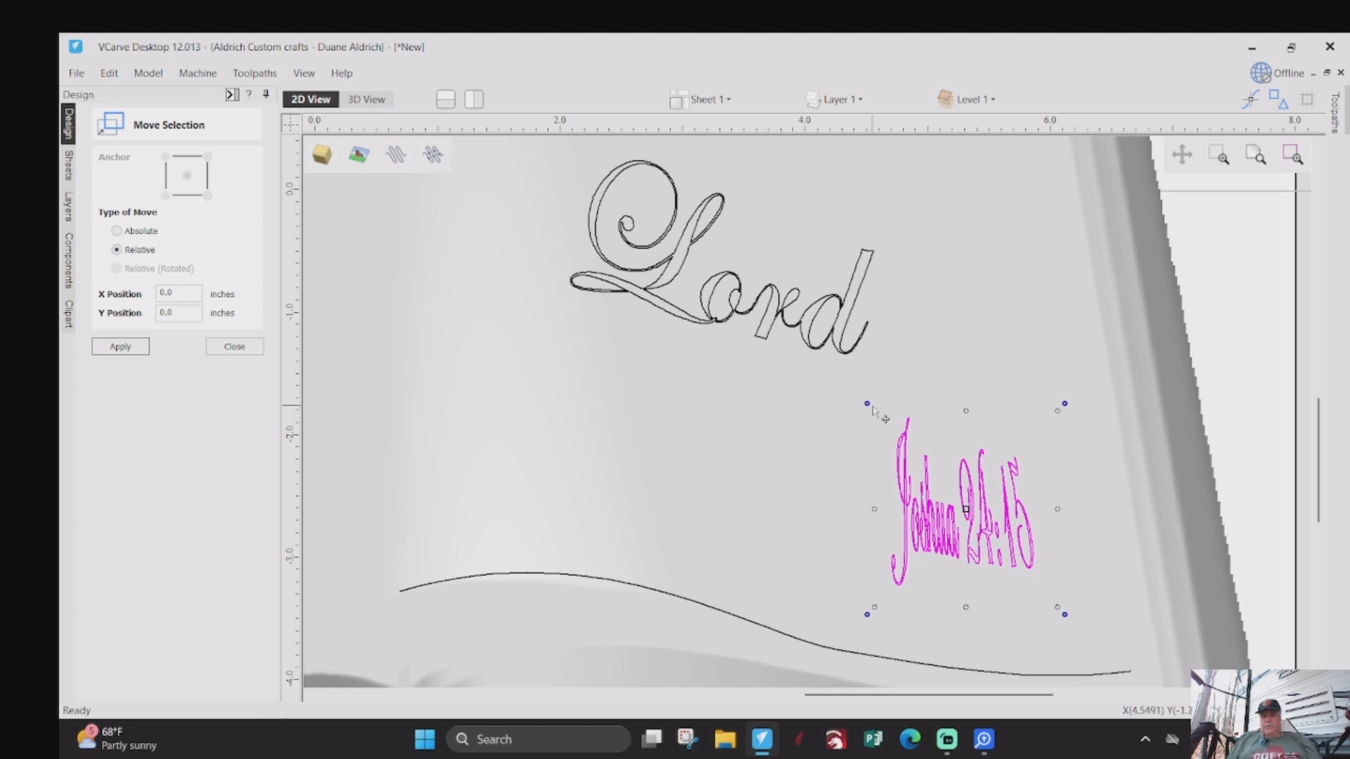
{"action": "left_click_drag", "start_coordinate": [875, 409], "coordinate": [830, 390]}
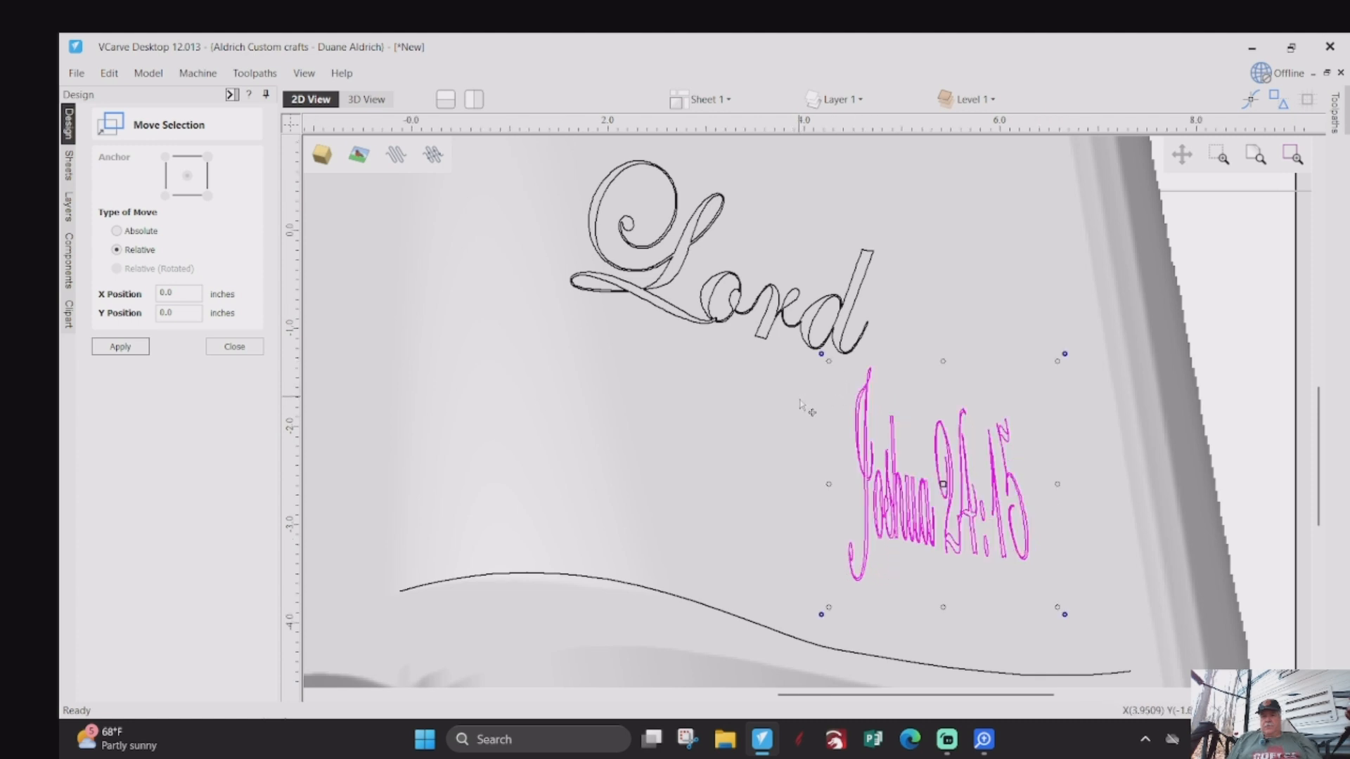
- Scale down the "As for Me and My House" text on the left page to roughly match the right page's lettering
{"action": "scroll", "coordinate": [803, 400], "scroll_direction": "down", "scroll_amount": 3}
{"action": "scroll", "coordinate": [759, 558], "scroll_direction": "down", "scroll_amount": 2}
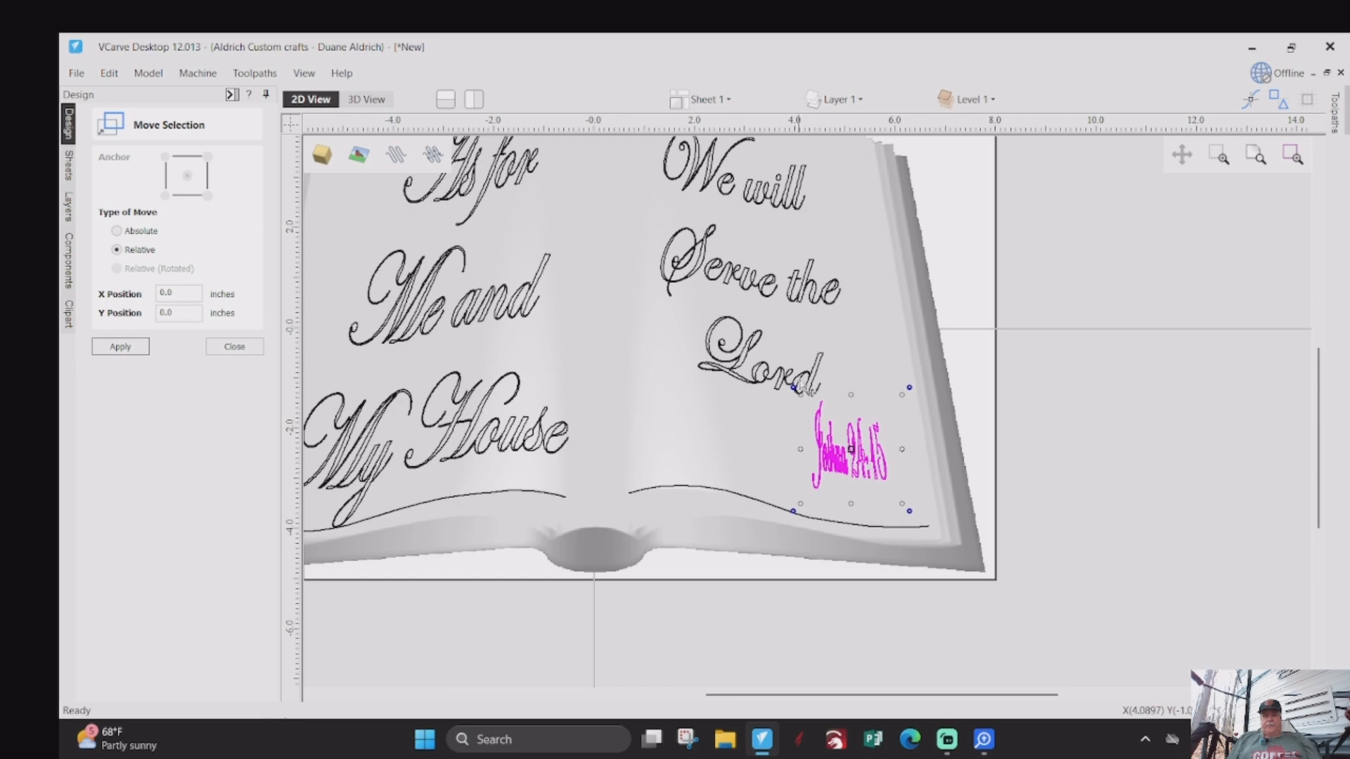
{"action": "scroll", "coordinate": [805, 386], "scroll_direction": "down", "scroll_amount": 2}
{"action": "scroll", "coordinate": [780, 383], "scroll_direction": "up", "scroll_amount": 1}
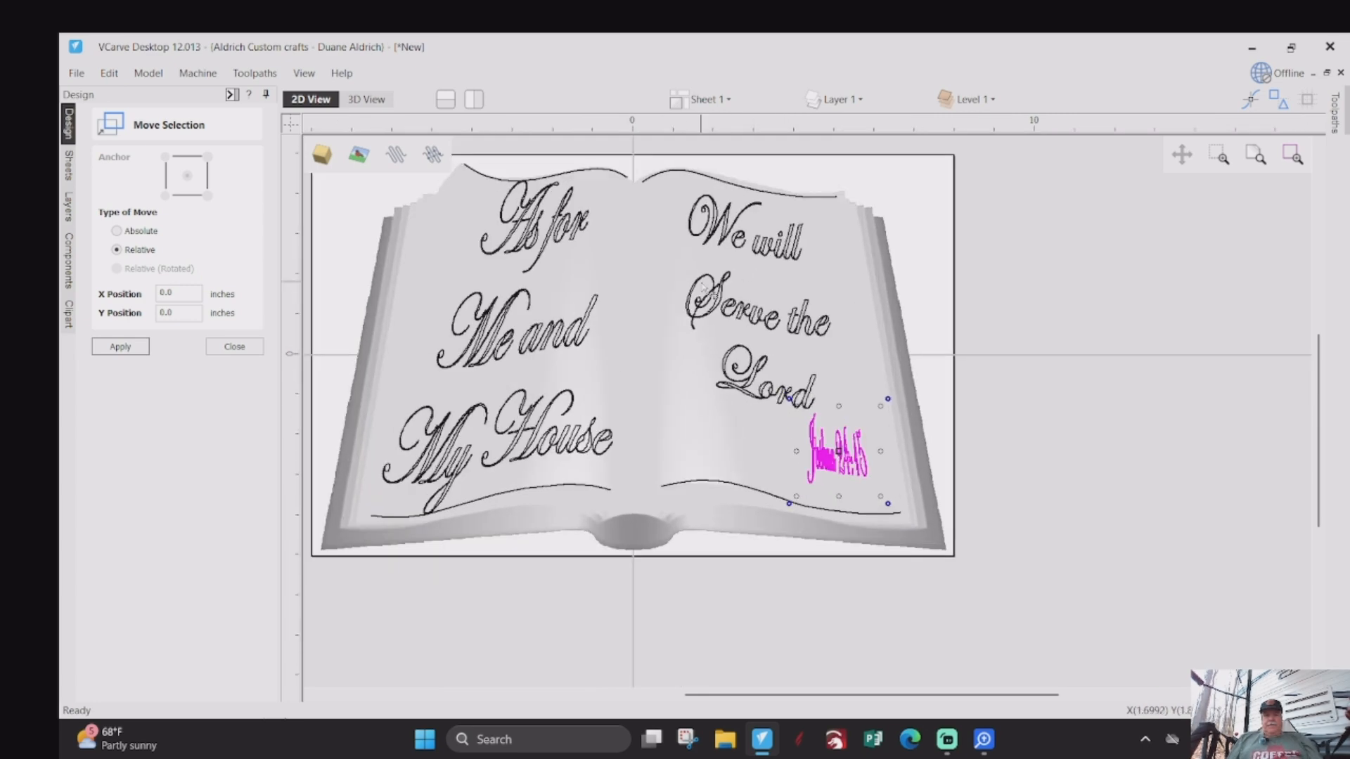
{"action": "left_click", "coordinate": [538, 452]}
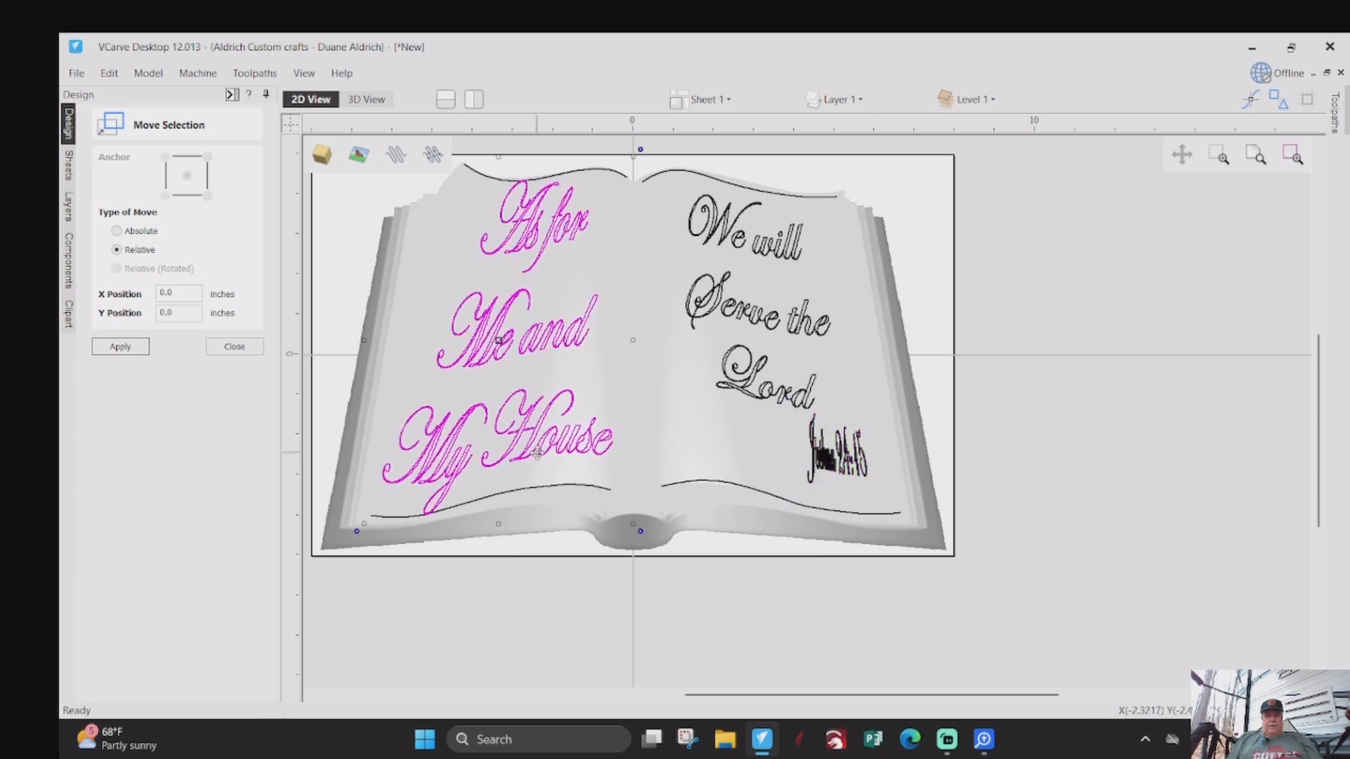
{"action": "left_click_drag", "start_coordinate": [365, 523], "coordinate": [437, 466]}
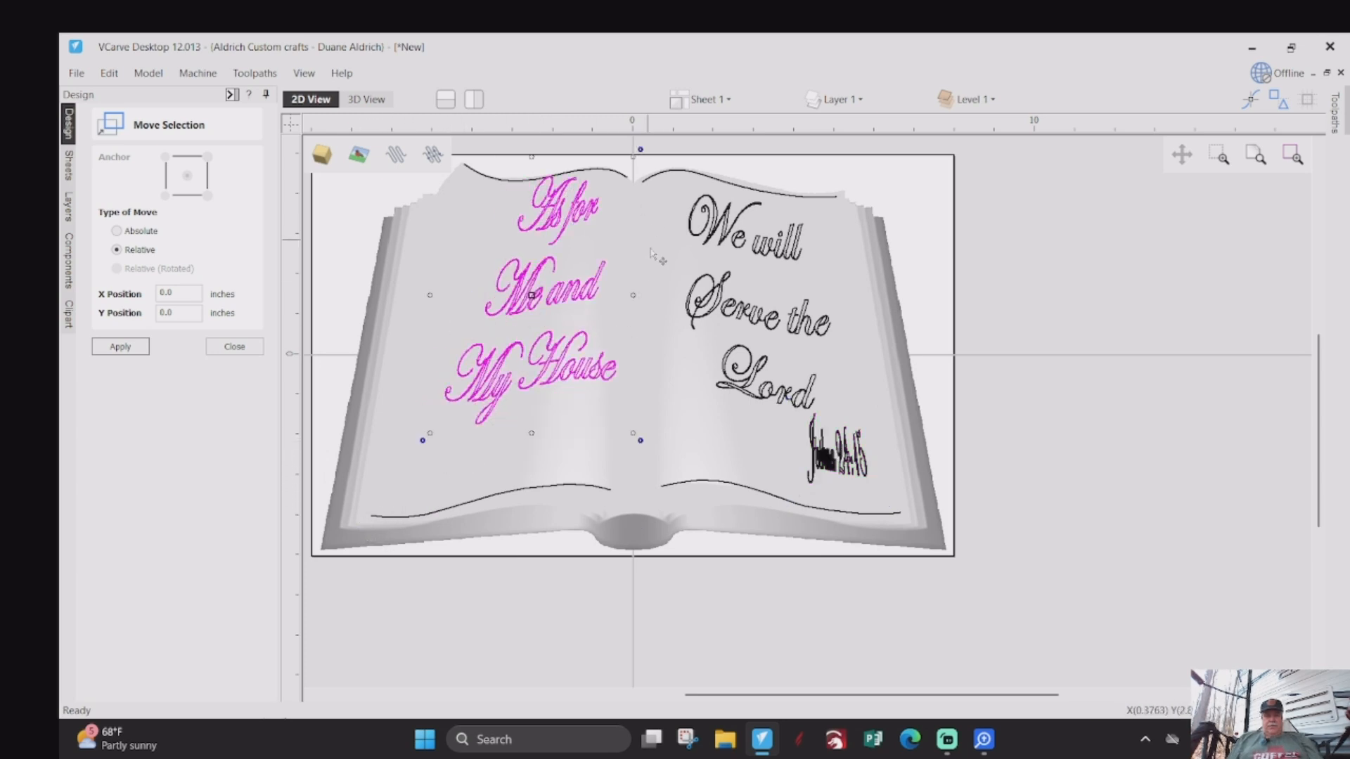
{"action": "scroll", "coordinate": [643, 224], "scroll_direction": "up", "scroll_amount": 1}
{"action": "scroll", "coordinate": [639, 242], "scroll_direction": "down", "scroll_amount": 2}
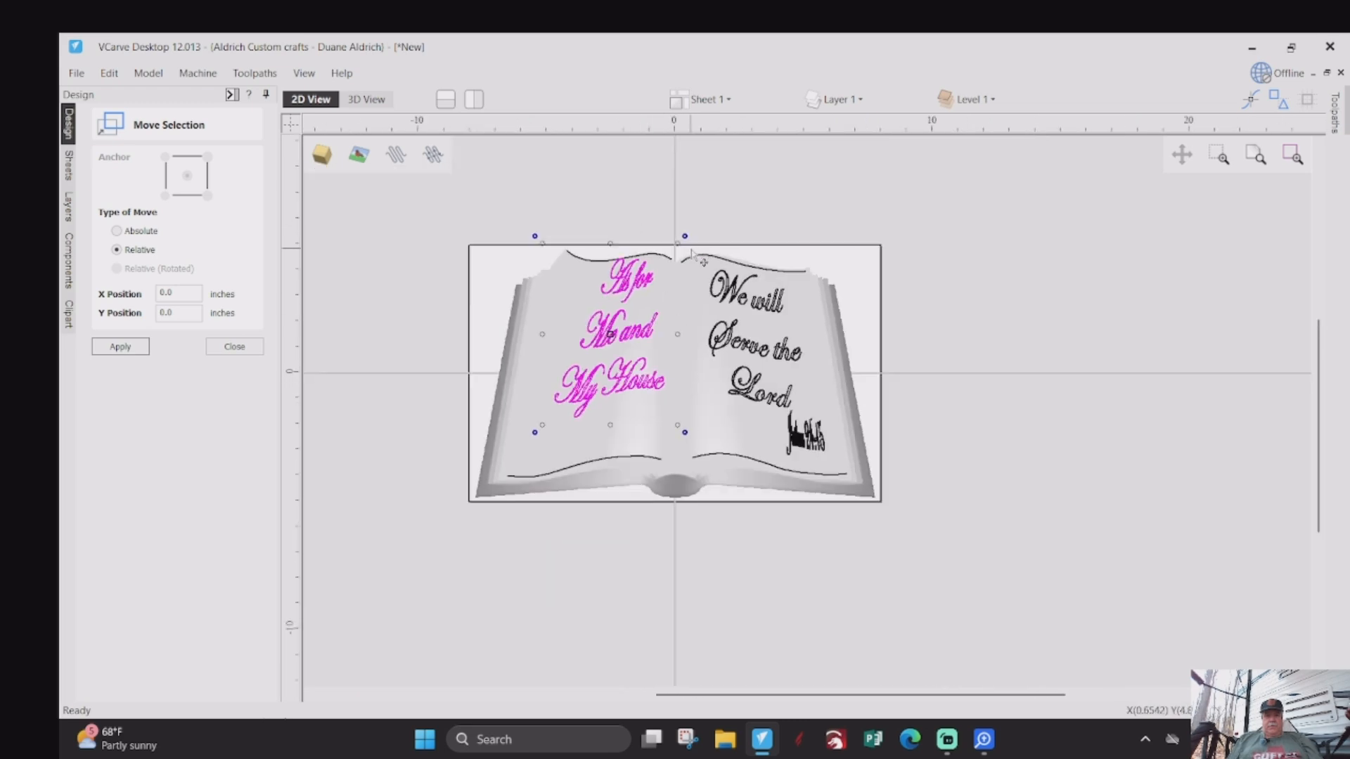
{"action": "left_click_drag", "start_coordinate": [676, 251], "coordinate": [652, 272]}
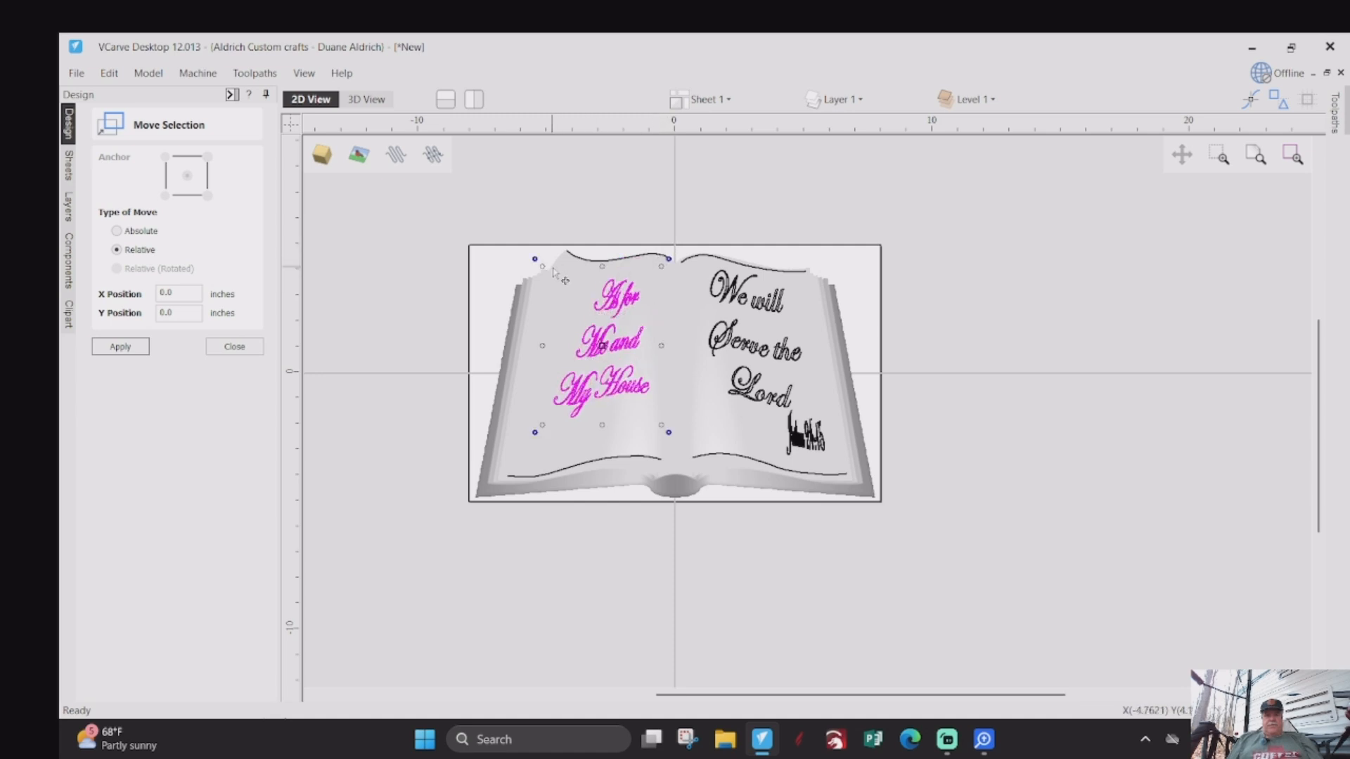
{"action": "scroll", "coordinate": [570, 270], "scroll_direction": "up", "scroll_amount": 1}
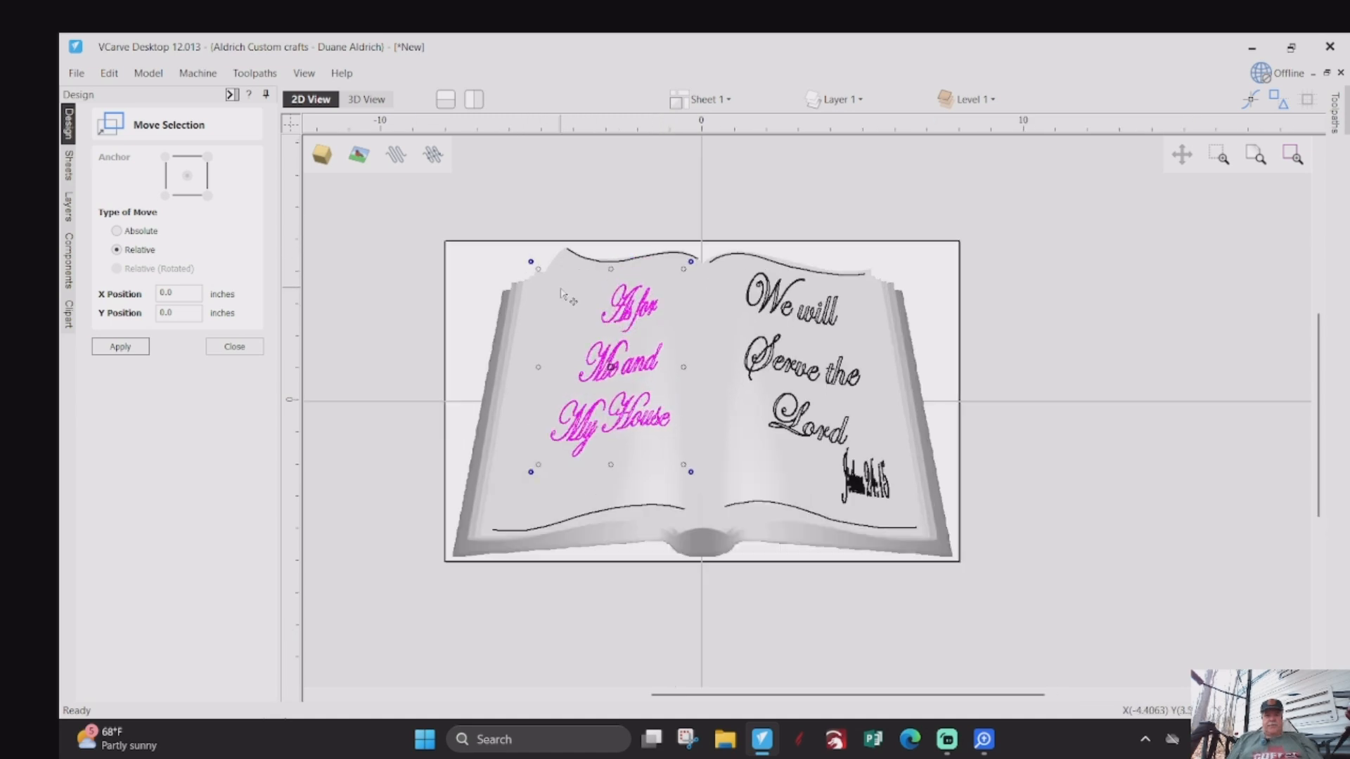
{"action": "scroll", "coordinate": [562, 294], "scroll_direction": "up", "scroll_amount": 2}
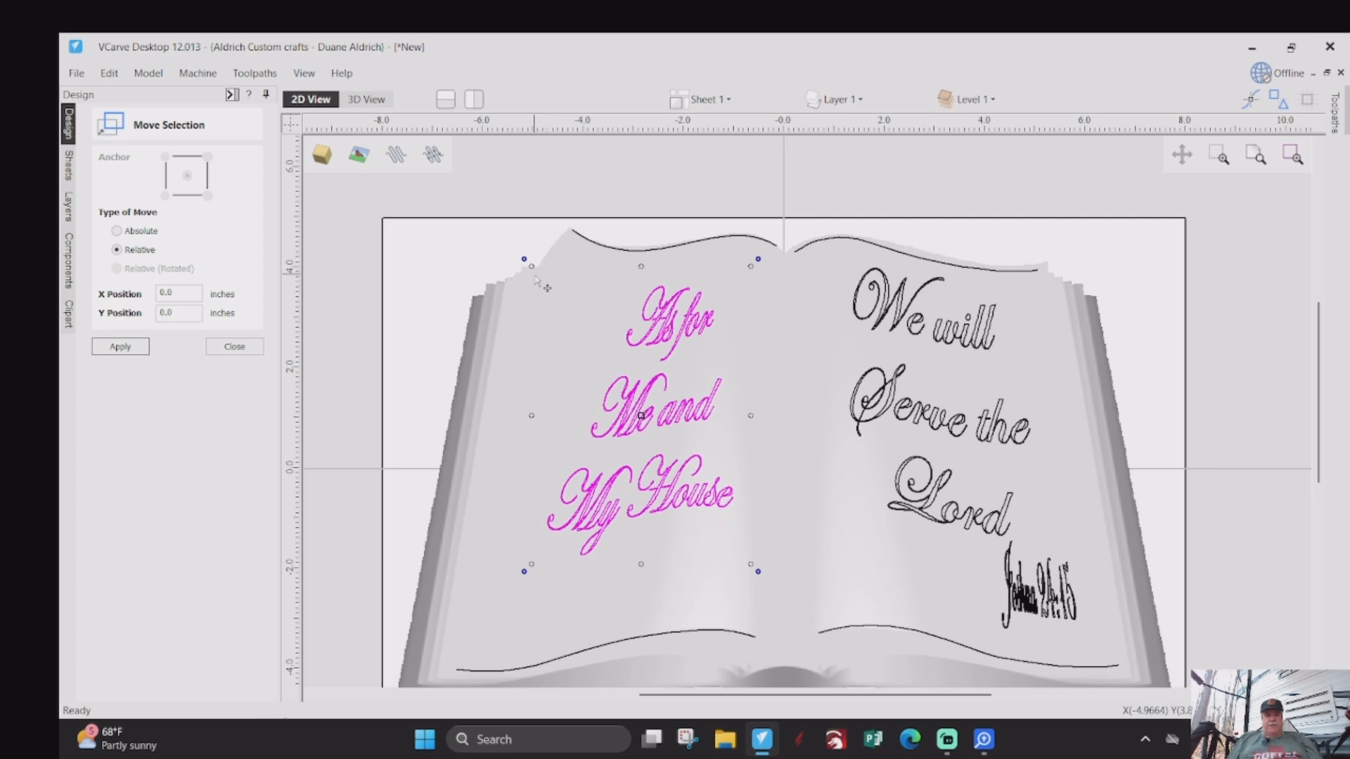
- Enlarge the "As for Me and My House" text toward the page's upper outer corner and trim its size from the lower inner corner
{"action": "left_click_drag", "start_coordinate": [532, 267], "coordinate": [521, 251]}
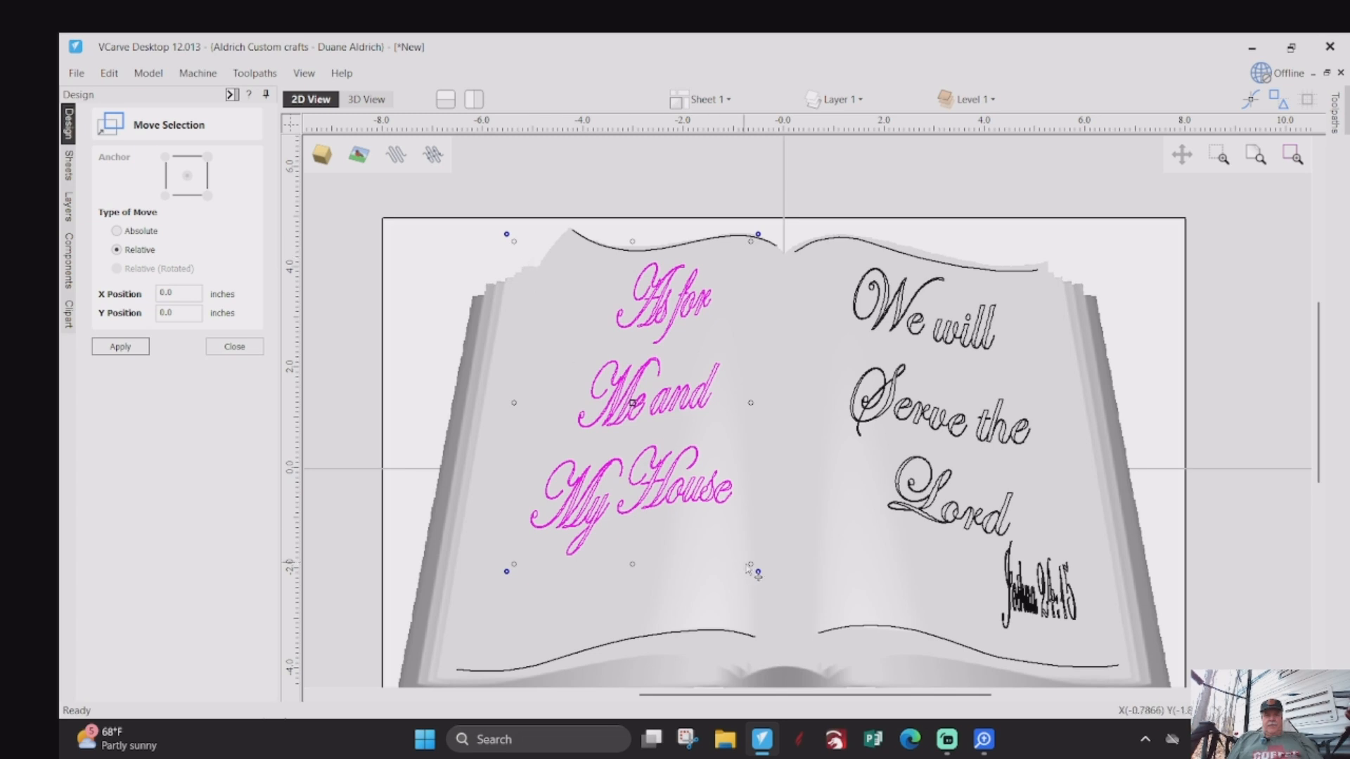
{"action": "left_click_drag", "start_coordinate": [751, 563], "coordinate": [734, 541]}
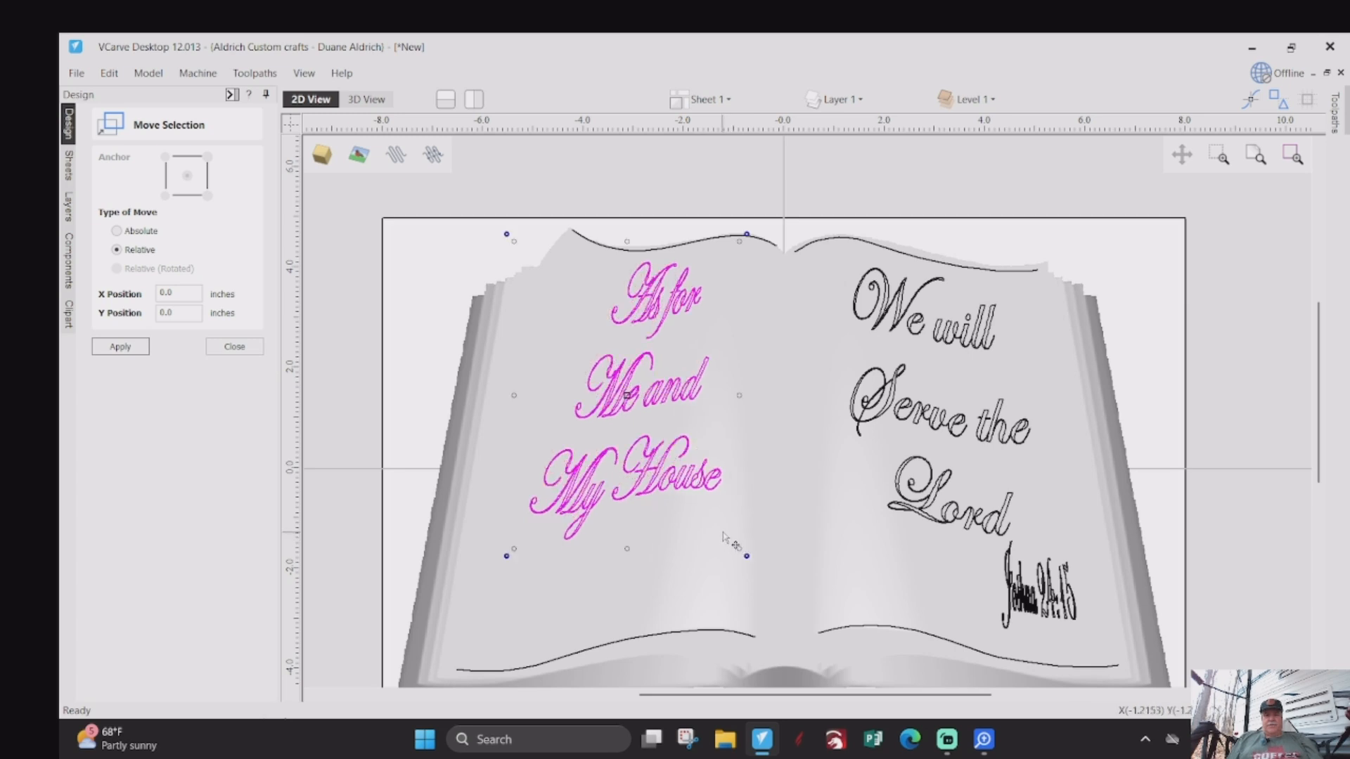
- Shrink the "We will Serve the Lord" text slightly from its lower inner corner and rotate it slightly counterclockwise
{"action": "left_click", "coordinate": [923, 511]}
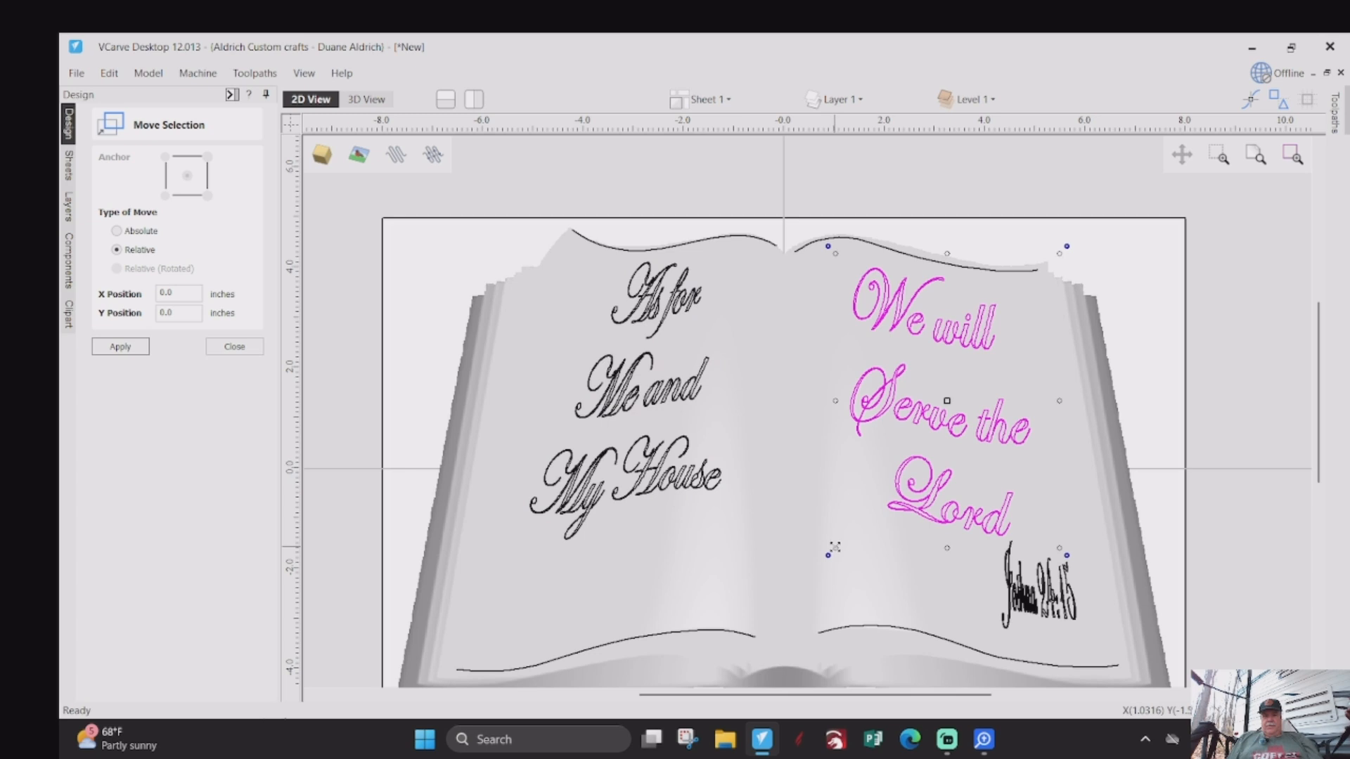
{"action": "left_click_drag", "start_coordinate": [834, 547], "coordinate": [845, 535]}
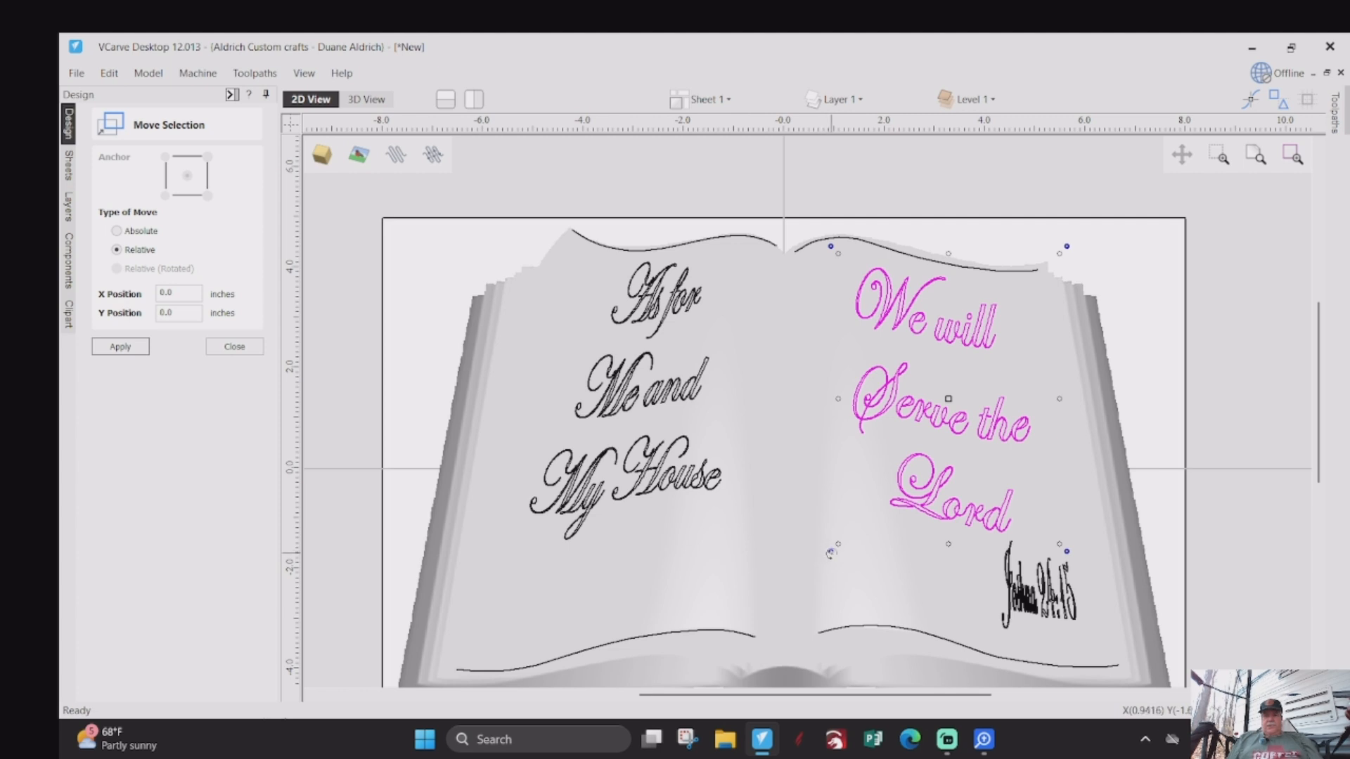
{"action": "left_click_drag", "start_coordinate": [830, 554], "coordinate": [836, 563]}
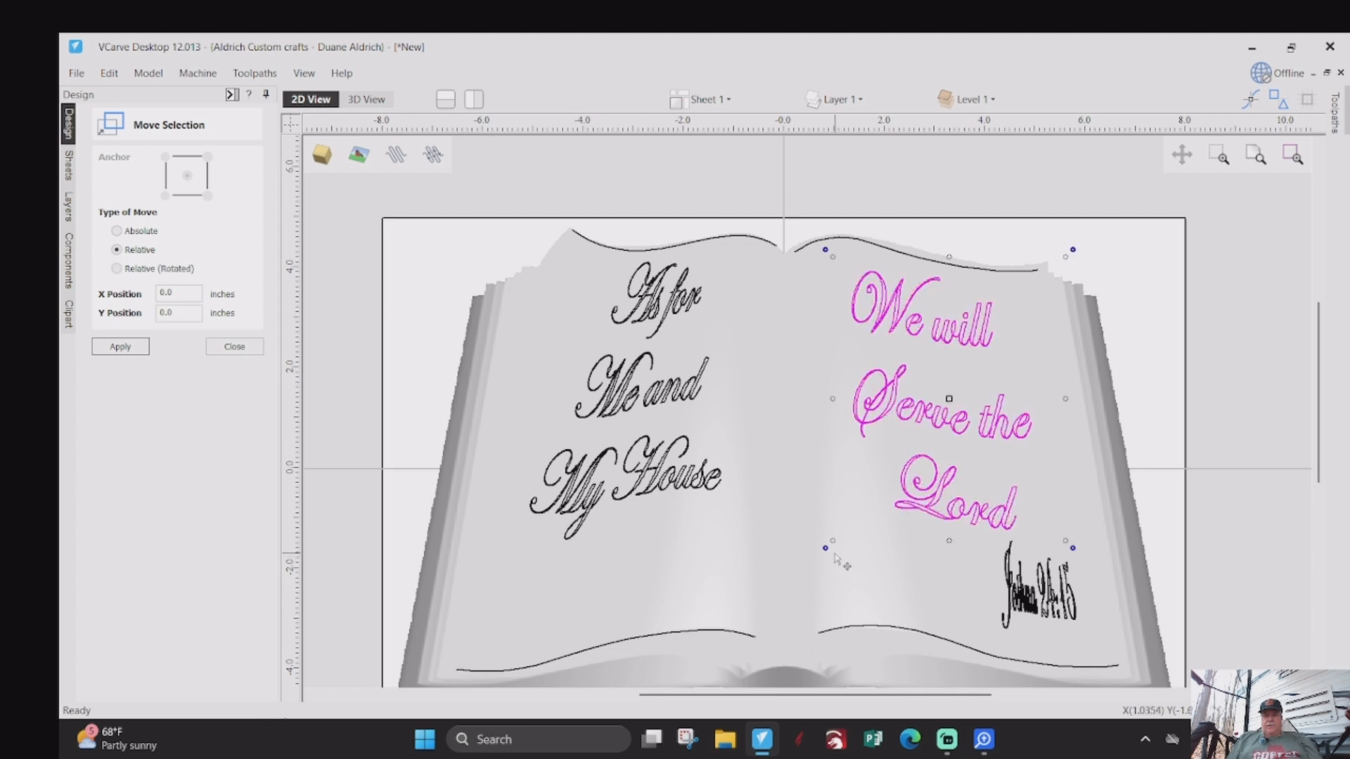
{"action": "left_click", "coordinate": [824, 548]}
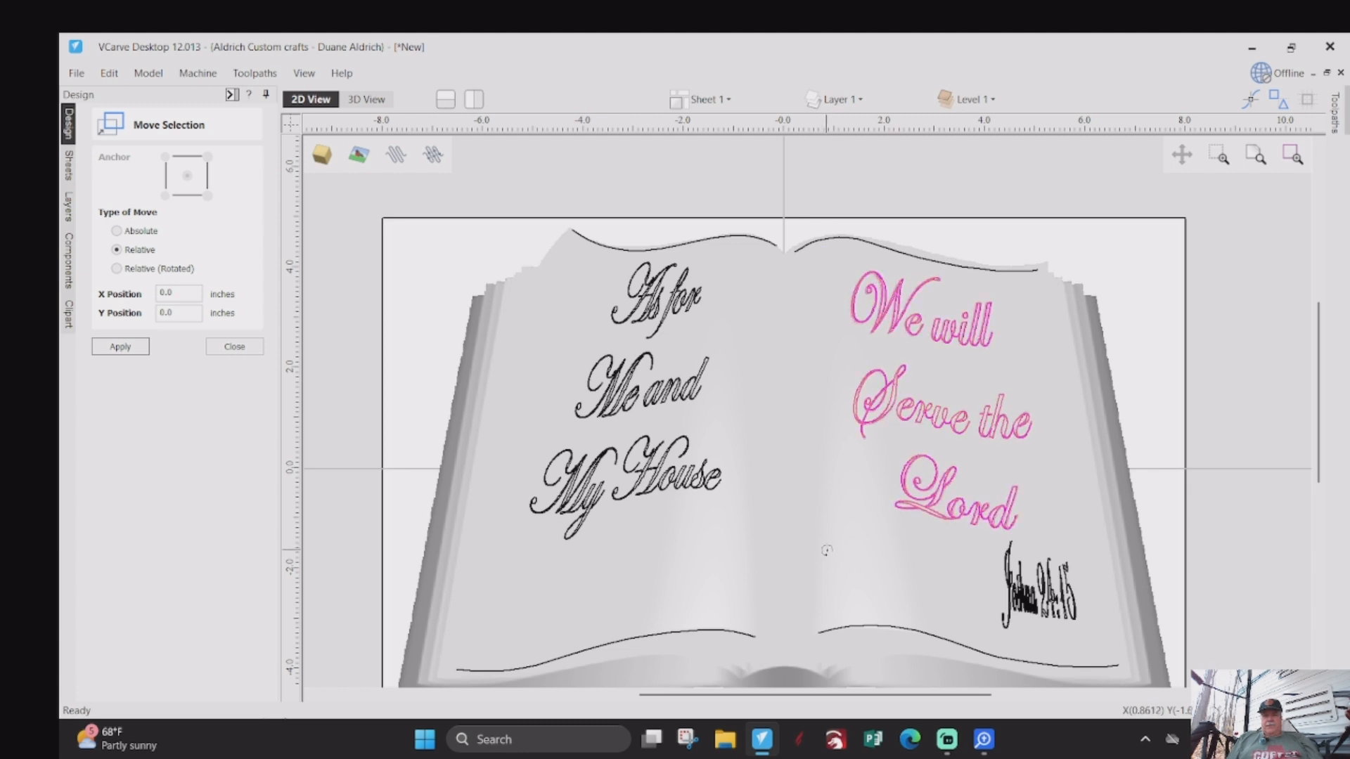
{"action": "left_click", "coordinate": [830, 557]}
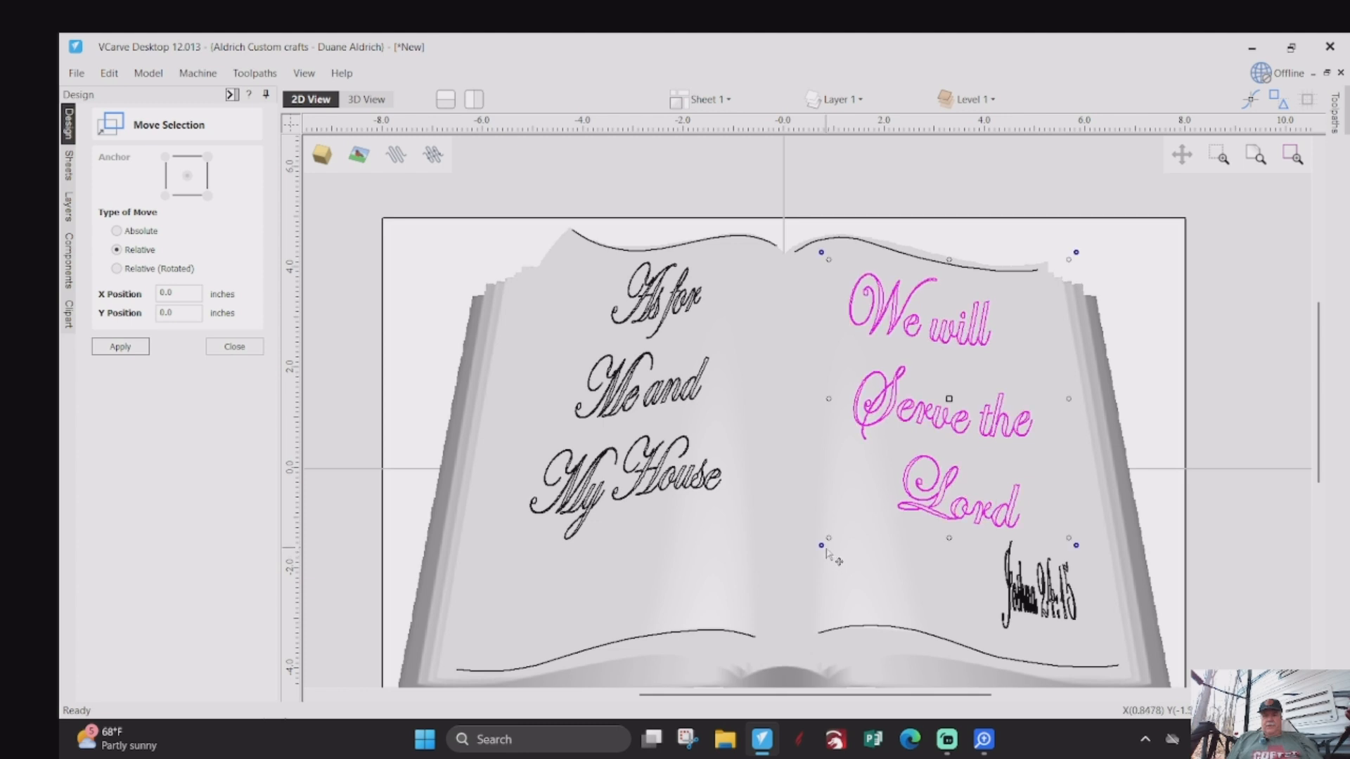
- Rotate the "As for Me and My House" text slightly clockwise and nudge it down a little on the left page
{"action": "left_click", "coordinate": [693, 489]}
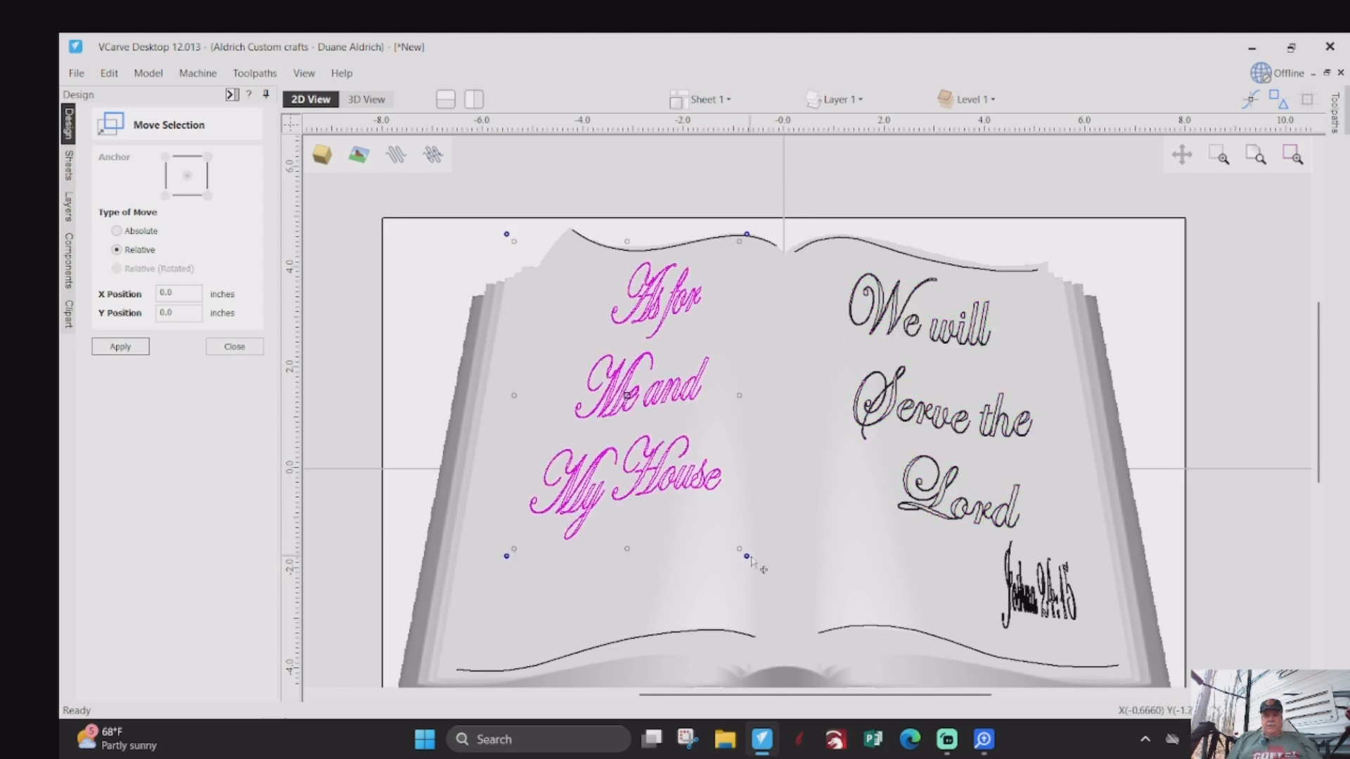
{"action": "left_click_drag", "start_coordinate": [747, 557], "coordinate": [746, 556]}
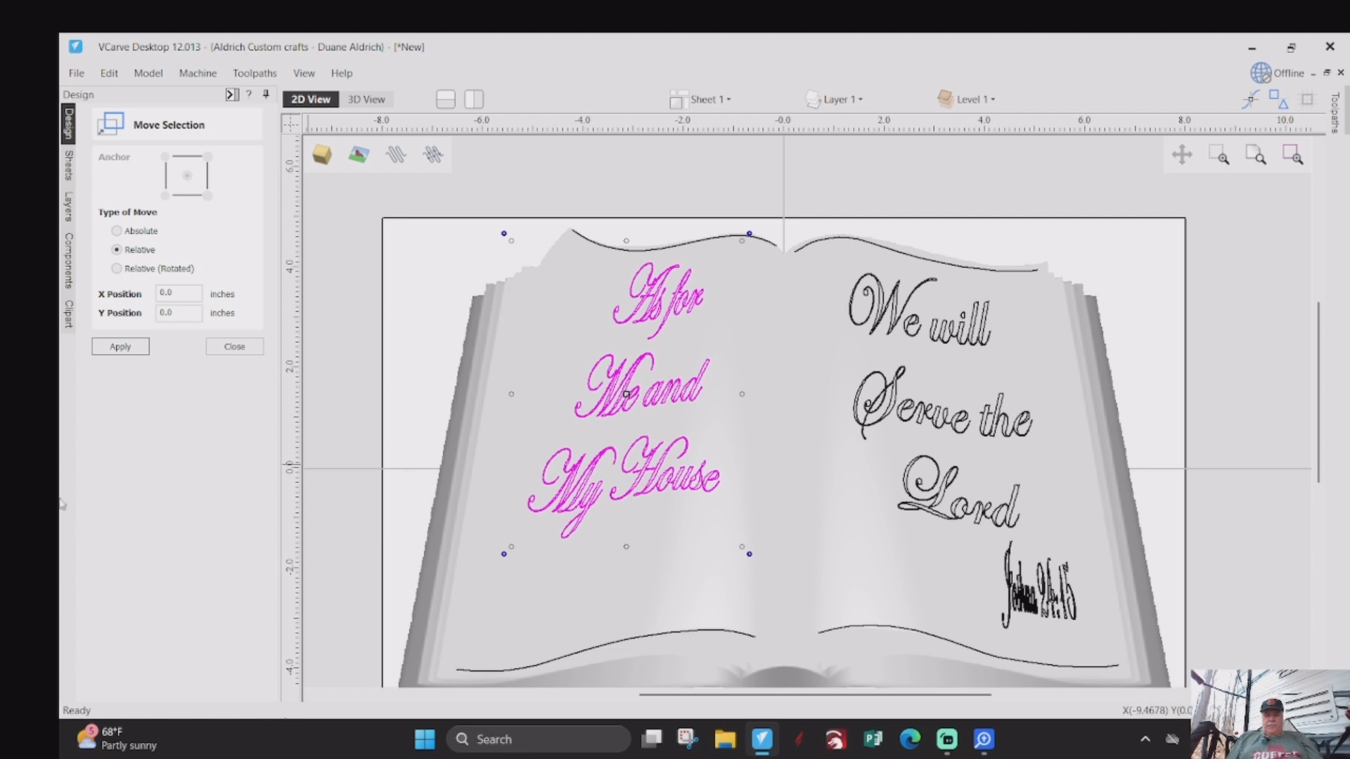
{"action": "key", "text": "Down"}
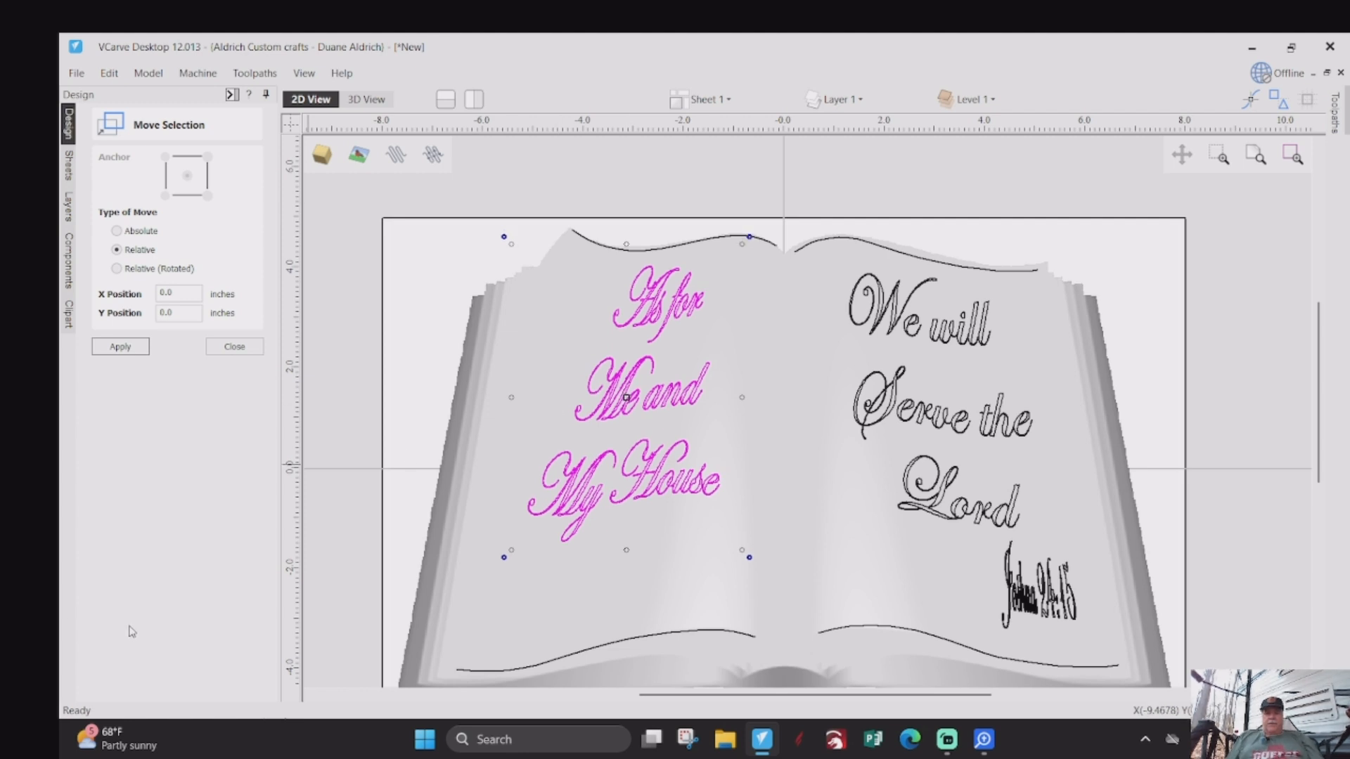
{"action": "key", "text": "Down"}
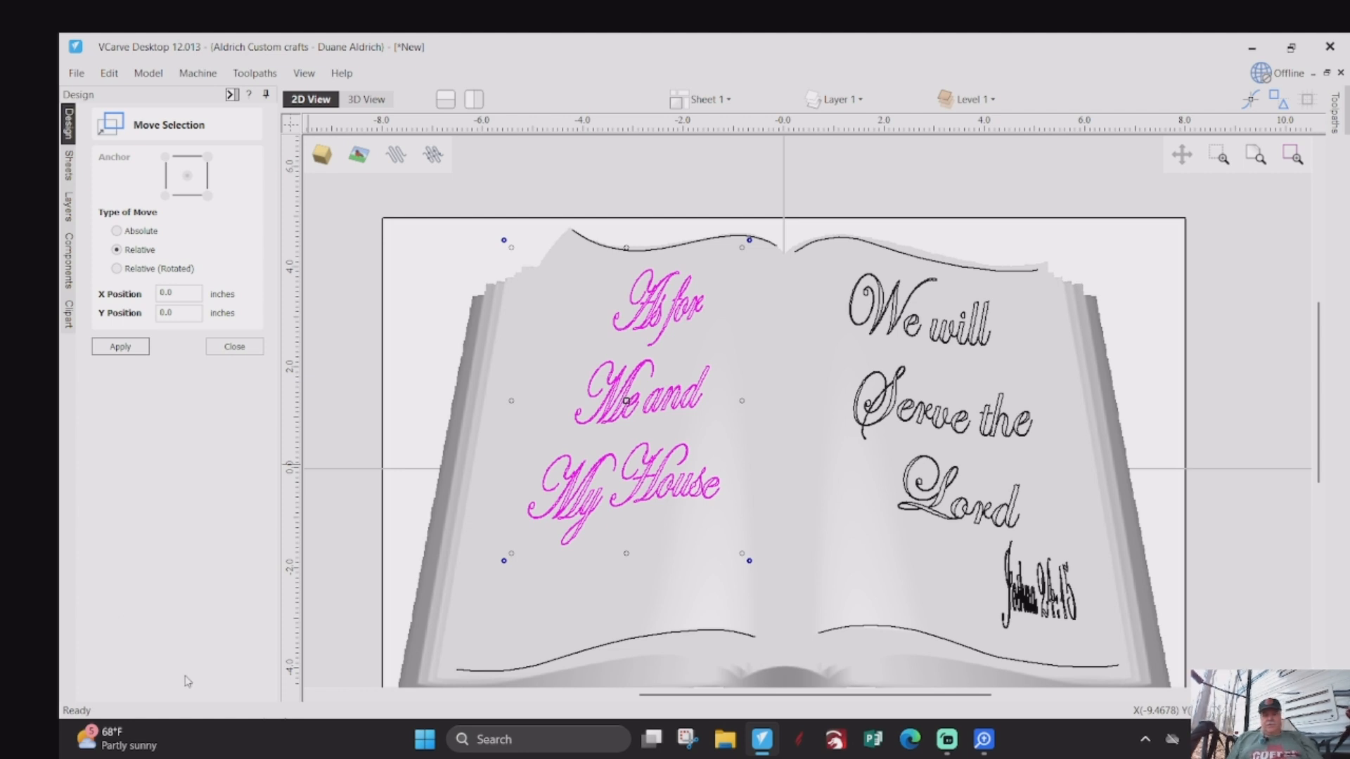
{"action": "left_click", "coordinate": [413, 512]}
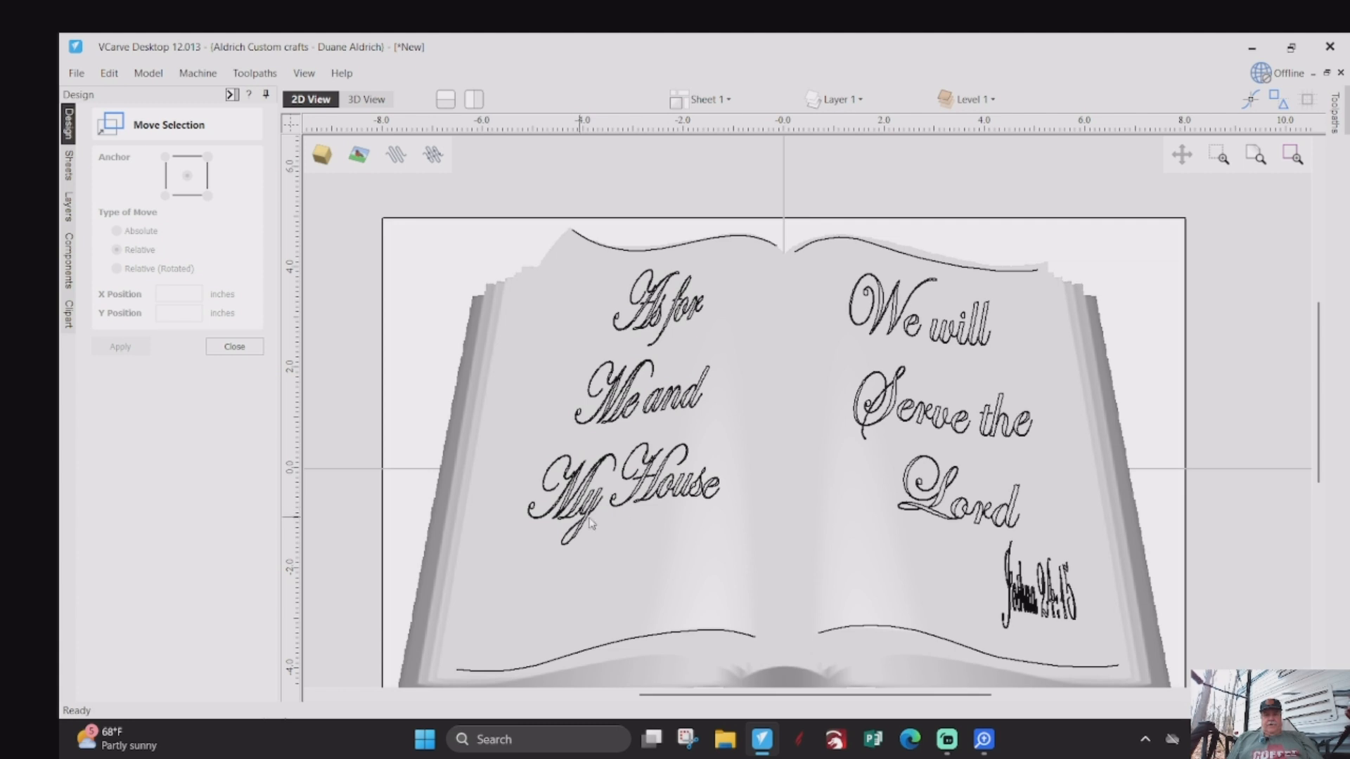
{"action": "scroll", "coordinate": [650, 521], "scroll_direction": "down", "scroll_amount": 2}
{"action": "scroll", "coordinate": [778, 611], "scroll_direction": "up", "scroll_amount": 2}
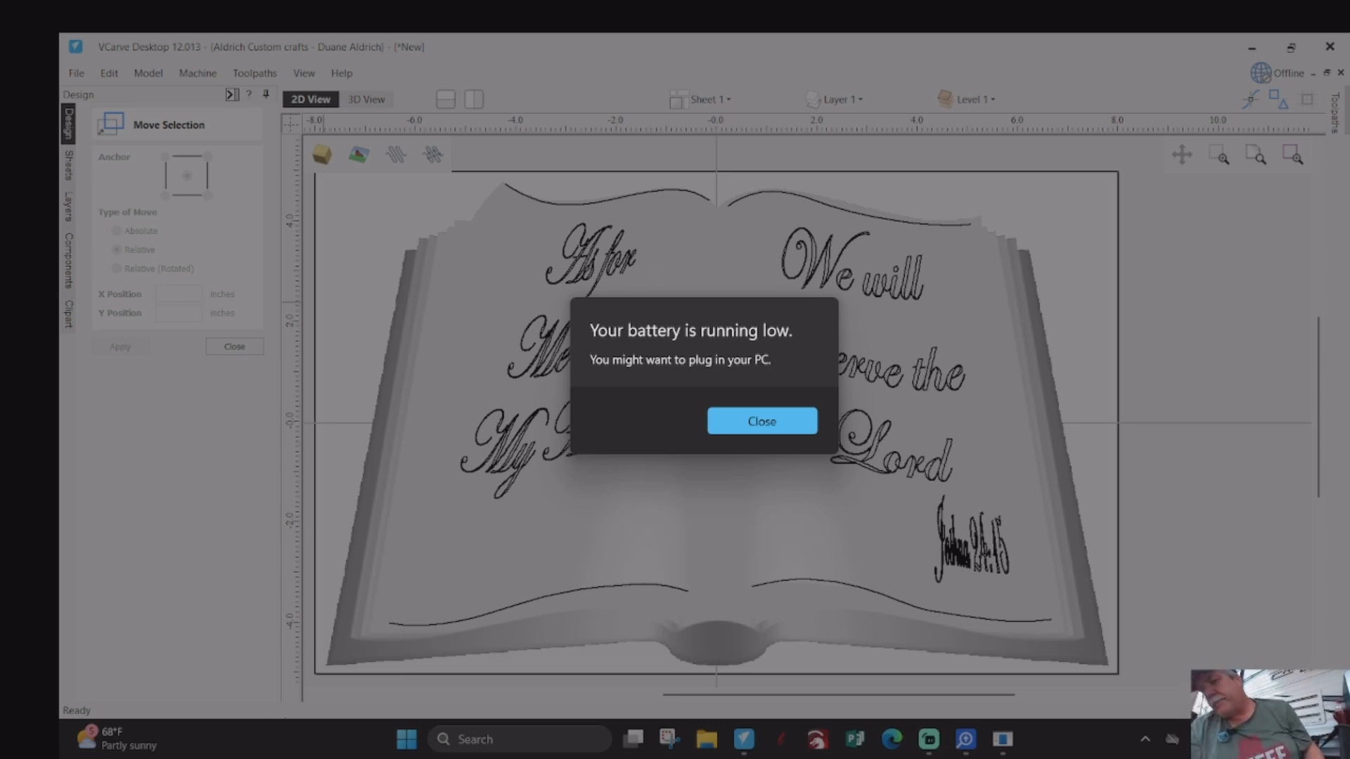
{"action": "key", "text": "Return"}
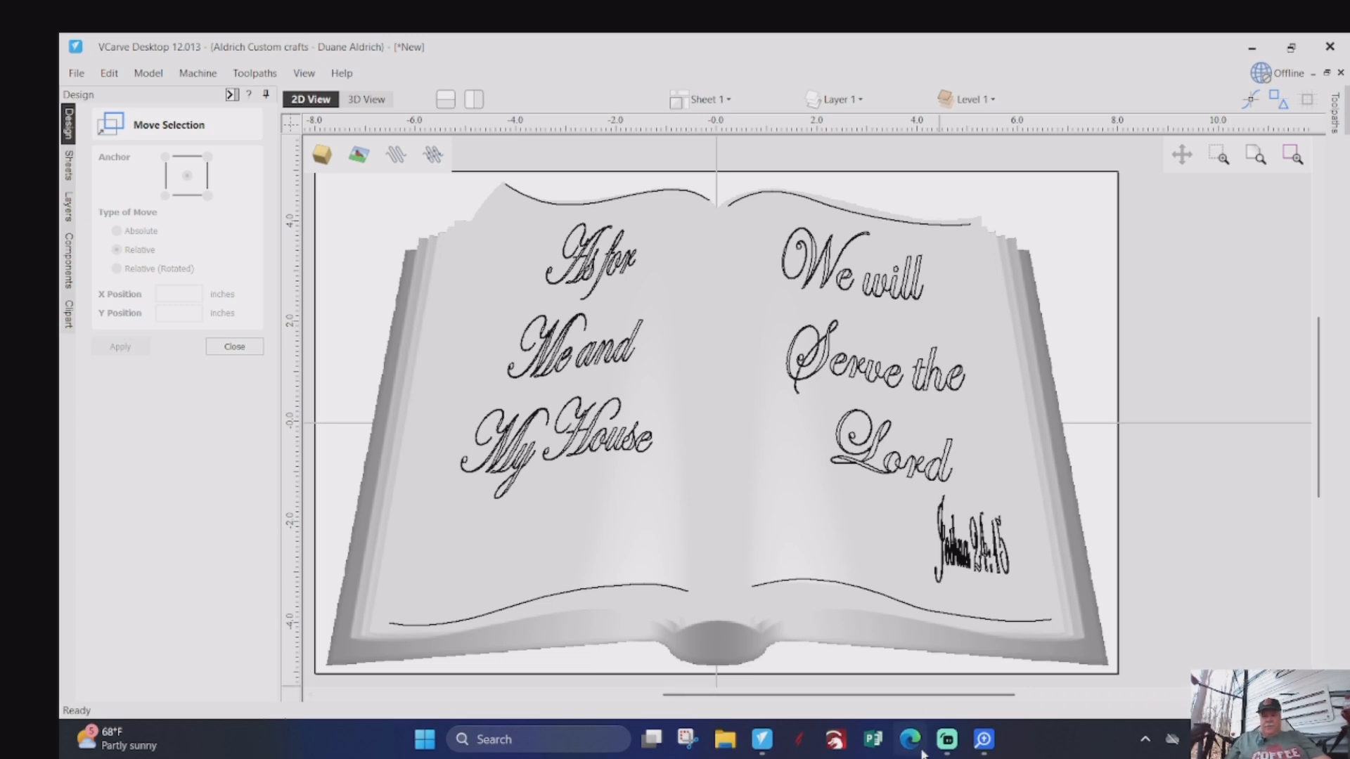
{"action": "left_click", "coordinate": [949, 740]}
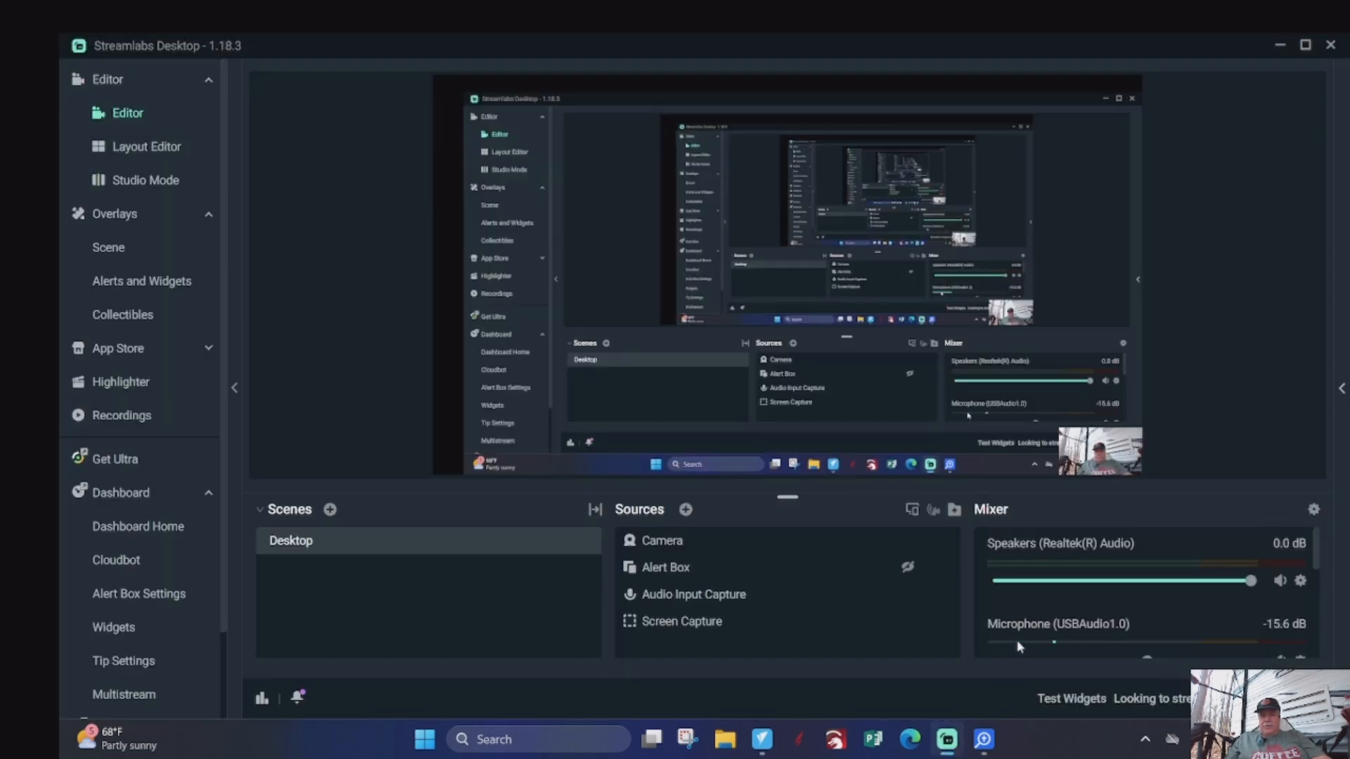
{"action": "left_click", "coordinate": [946, 740]}
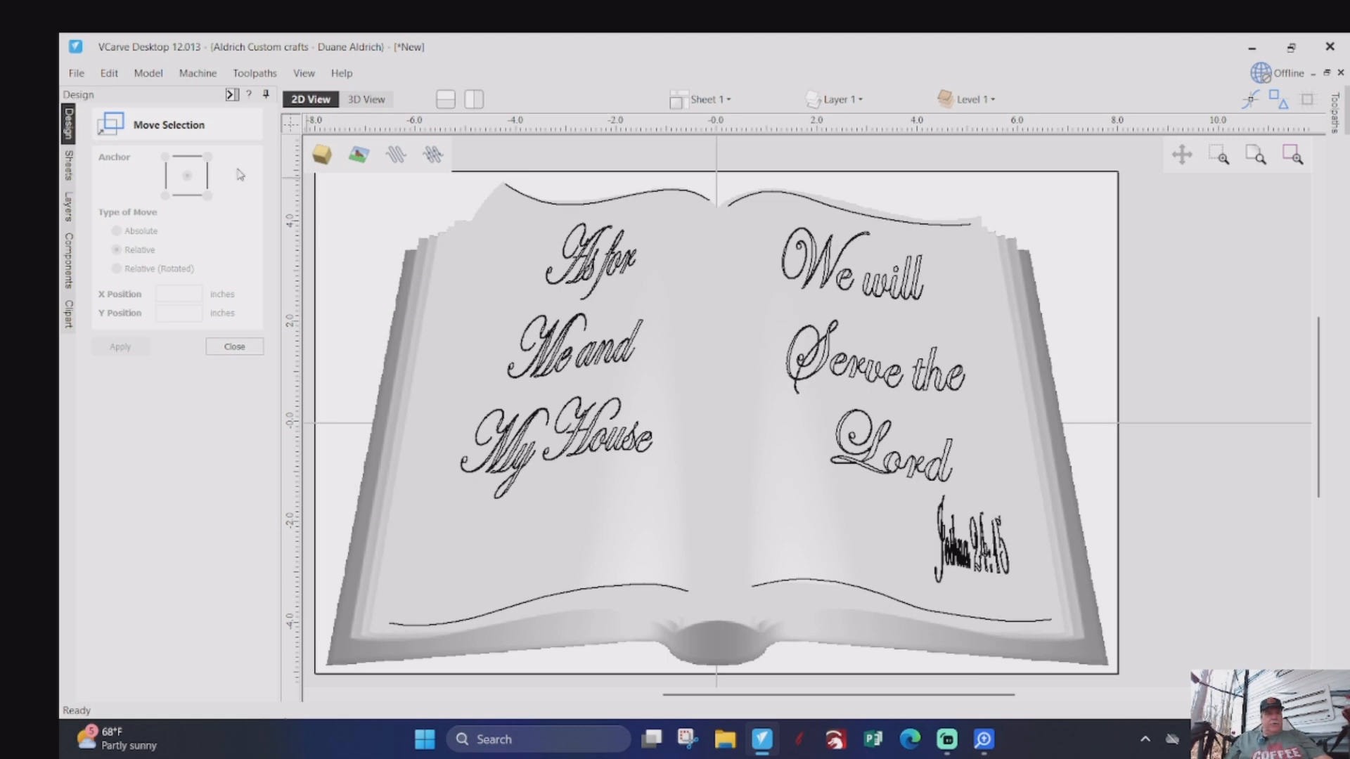
- Calculate a Z-level 3D roughing toolpath for the book model with the 1/4" Crazy end mill and material boundary, named 3D Roughing 25EM
{"action": "left_click", "coordinate": [230, 95]}
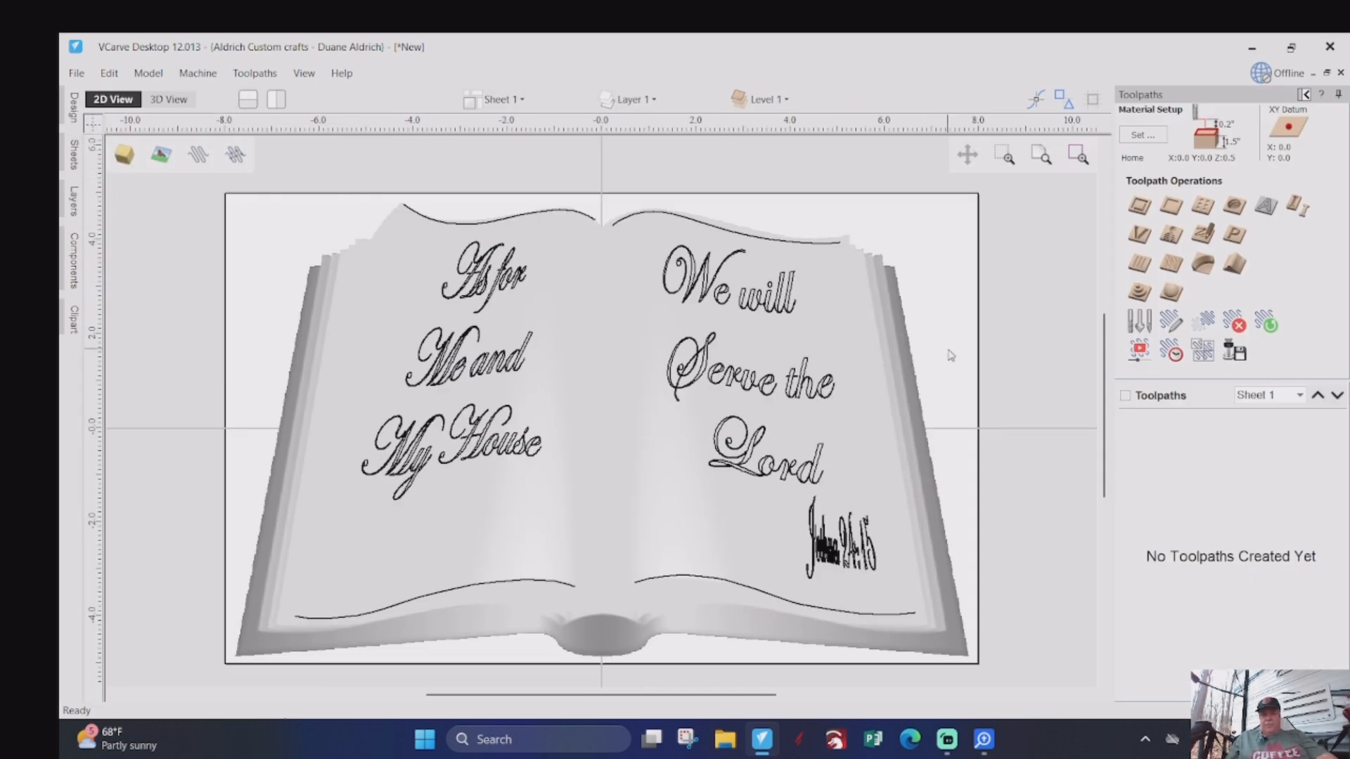
{"action": "left_click", "coordinate": [942, 398]}
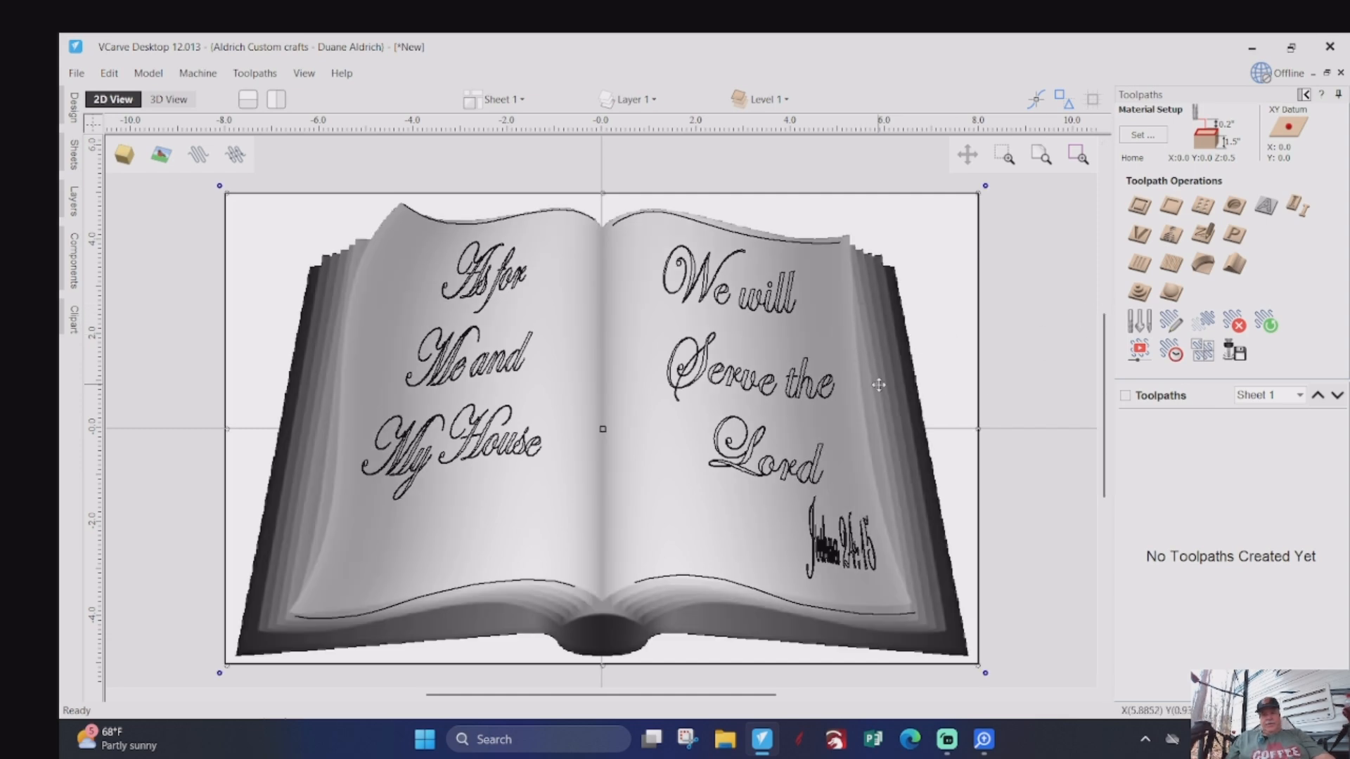
{"action": "left_click", "coordinate": [1139, 294]}
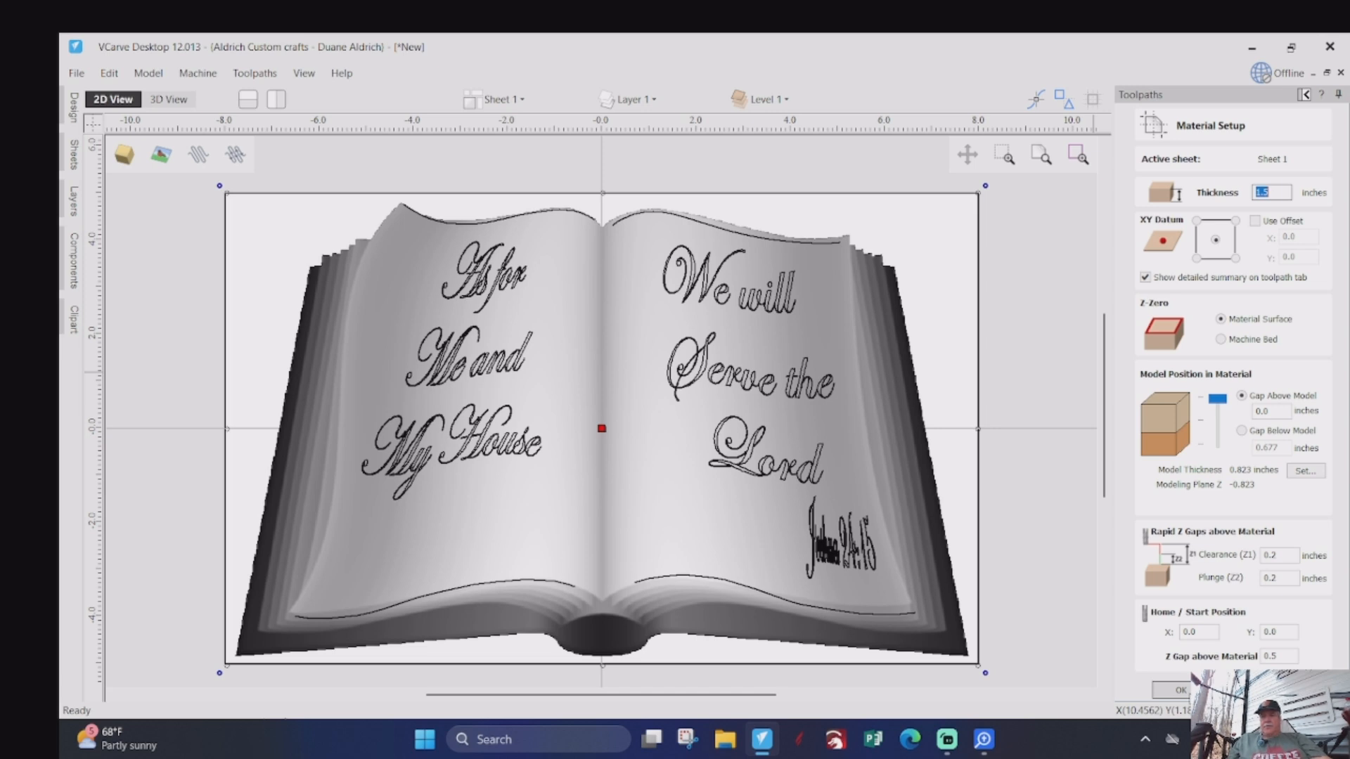
{"action": "left_click", "coordinate": [1175, 691]}
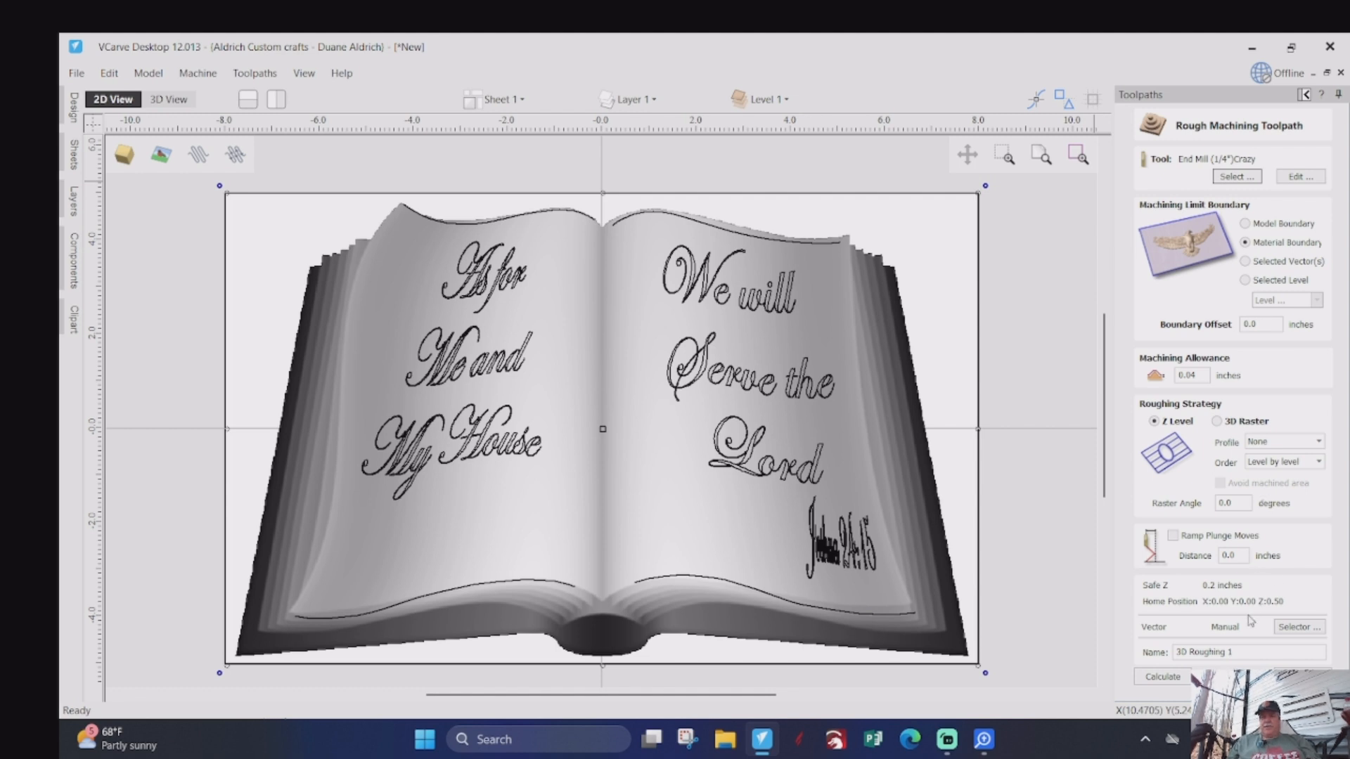
{"action": "left_click", "coordinate": [1241, 652]}
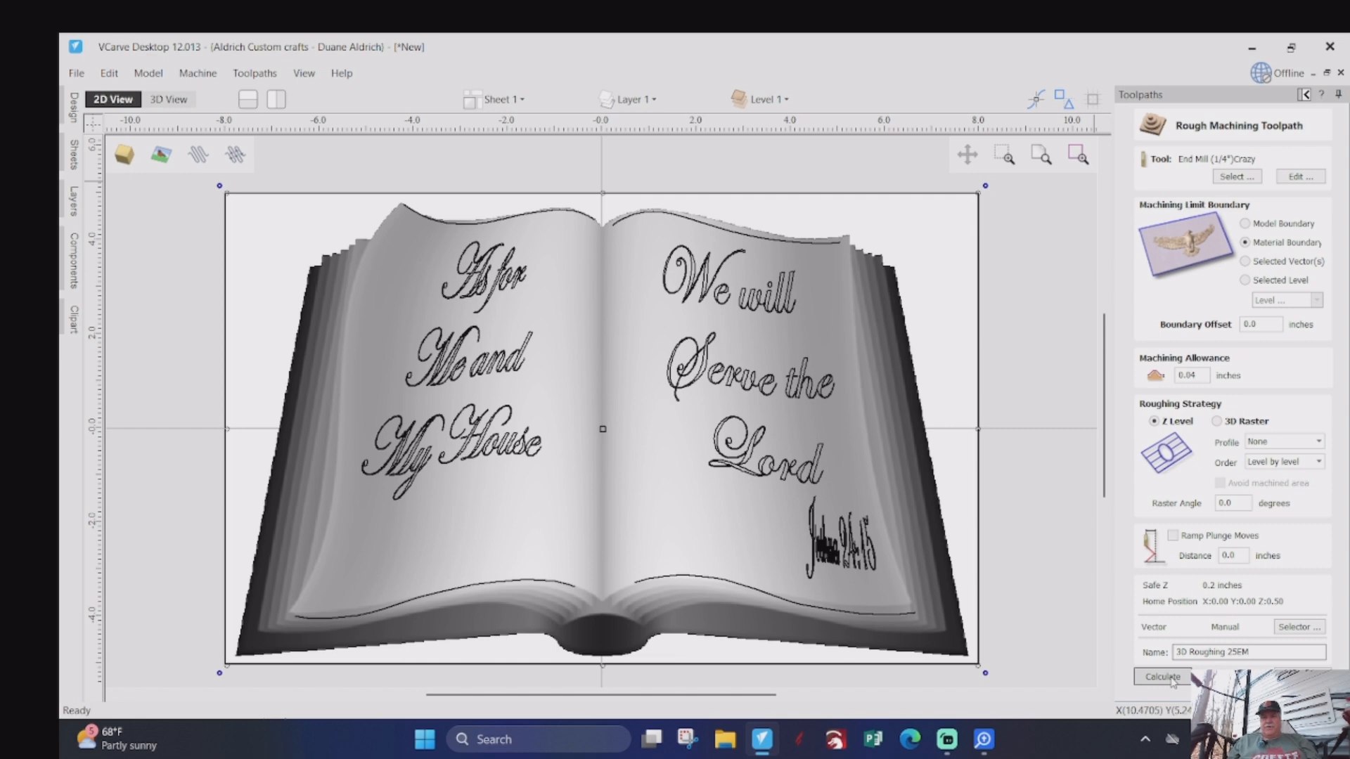
{"action": "left_click", "coordinate": [1172, 678]}
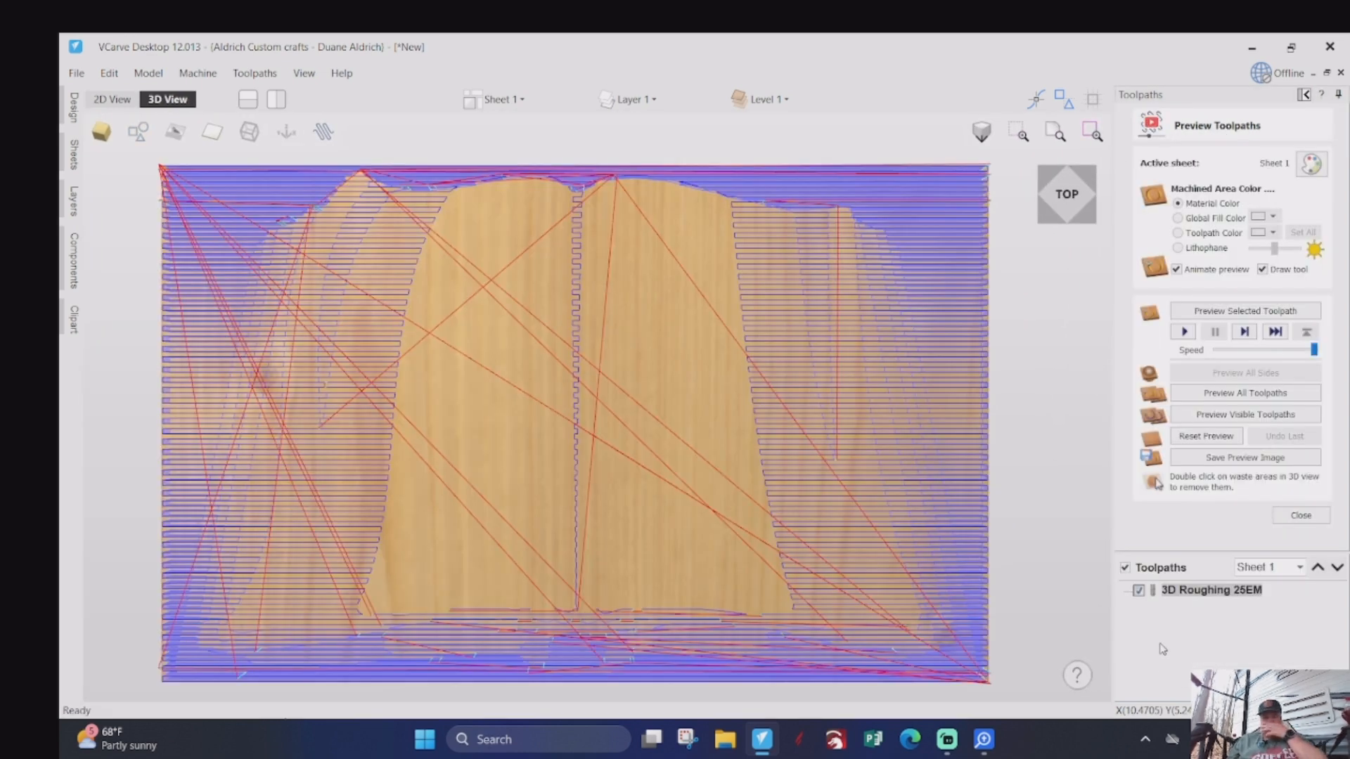
- Simulate the 3D Roughing 25EM toolpath, inspect the rough cut in 3D, and leave the preview
{"action": "left_click", "coordinate": [1183, 333]}
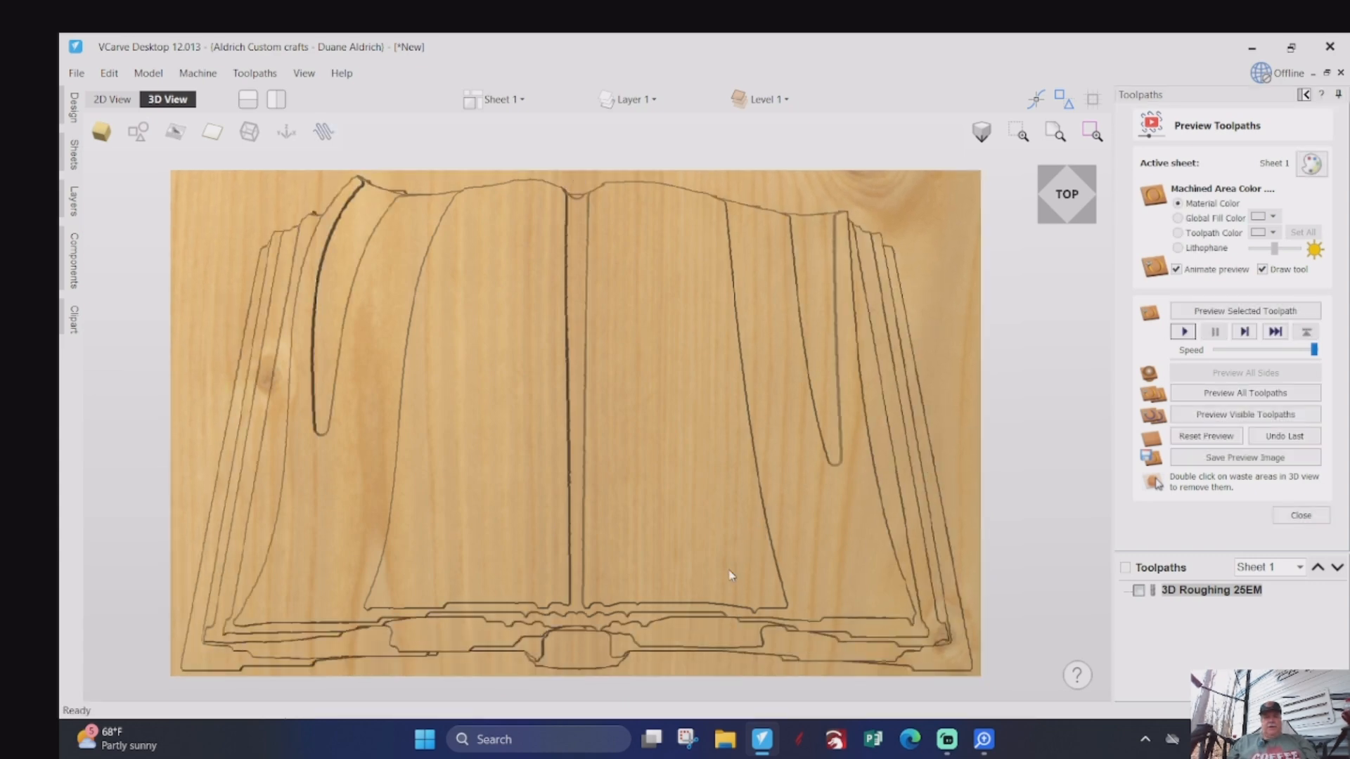
{"action": "left_click_drag", "start_coordinate": [617, 589], "coordinate": [667, 574]}
{"action": "left_click_drag", "start_coordinate": [527, 431], "coordinate": [618, 415]}
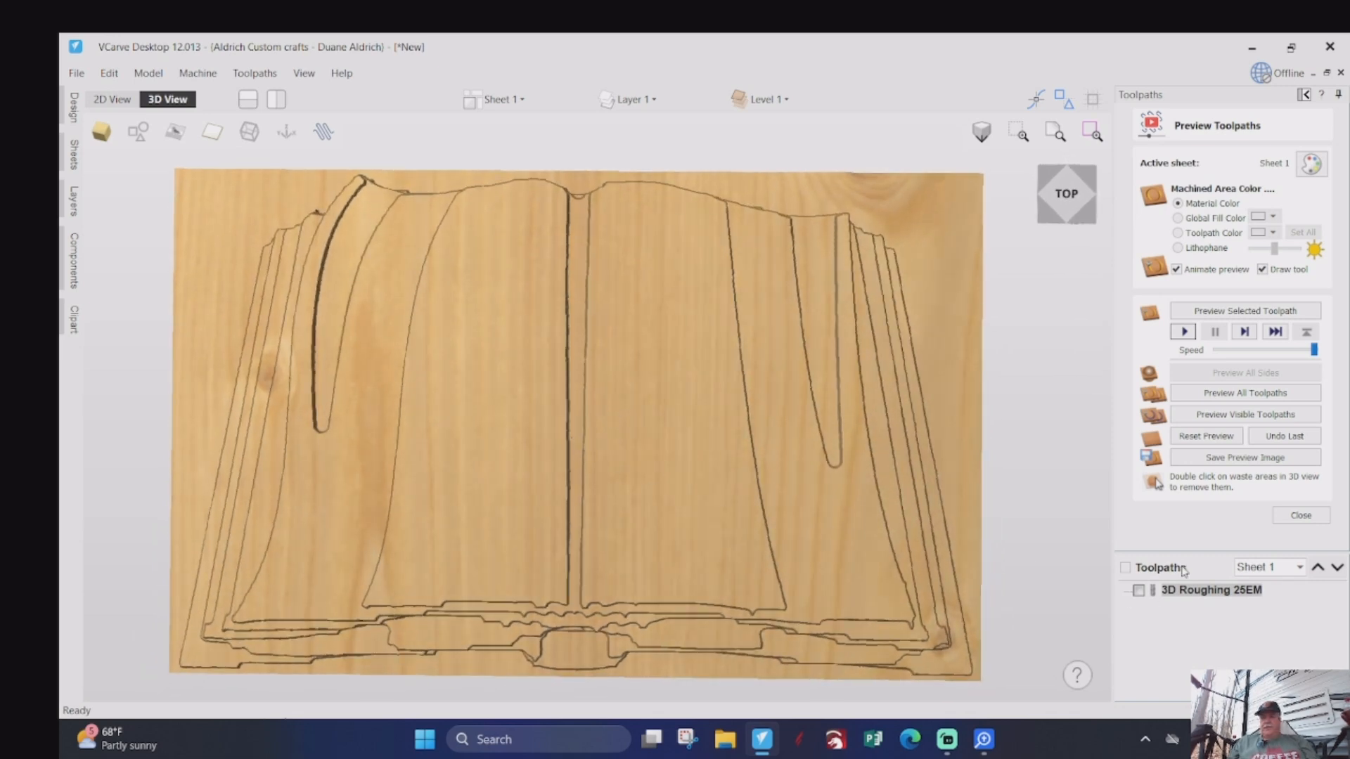
{"action": "left_click", "coordinate": [1292, 518]}
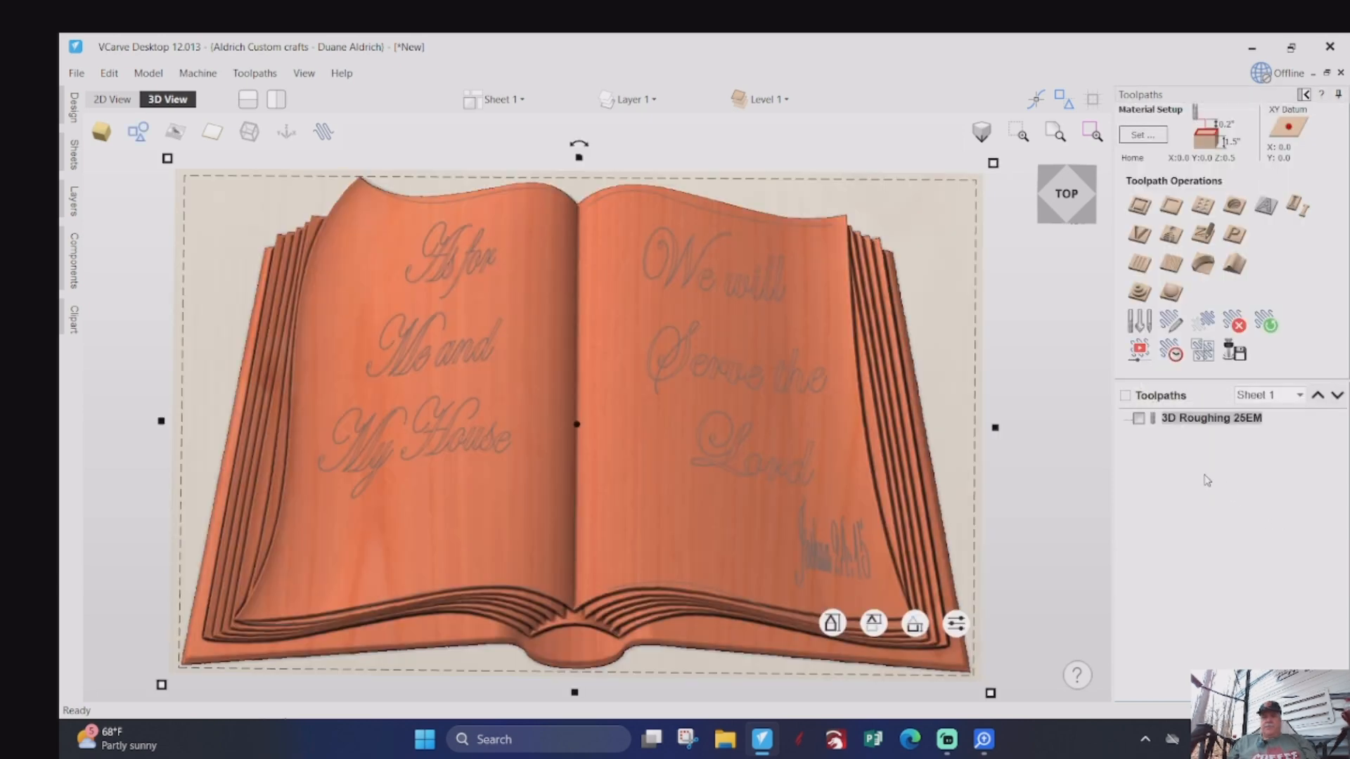
- Calculate a raster 3D finishing toolpath within the model boundary using only the 1/4" ball nose, named 3D Finish 25BN
{"action": "left_click", "coordinate": [1171, 294]}
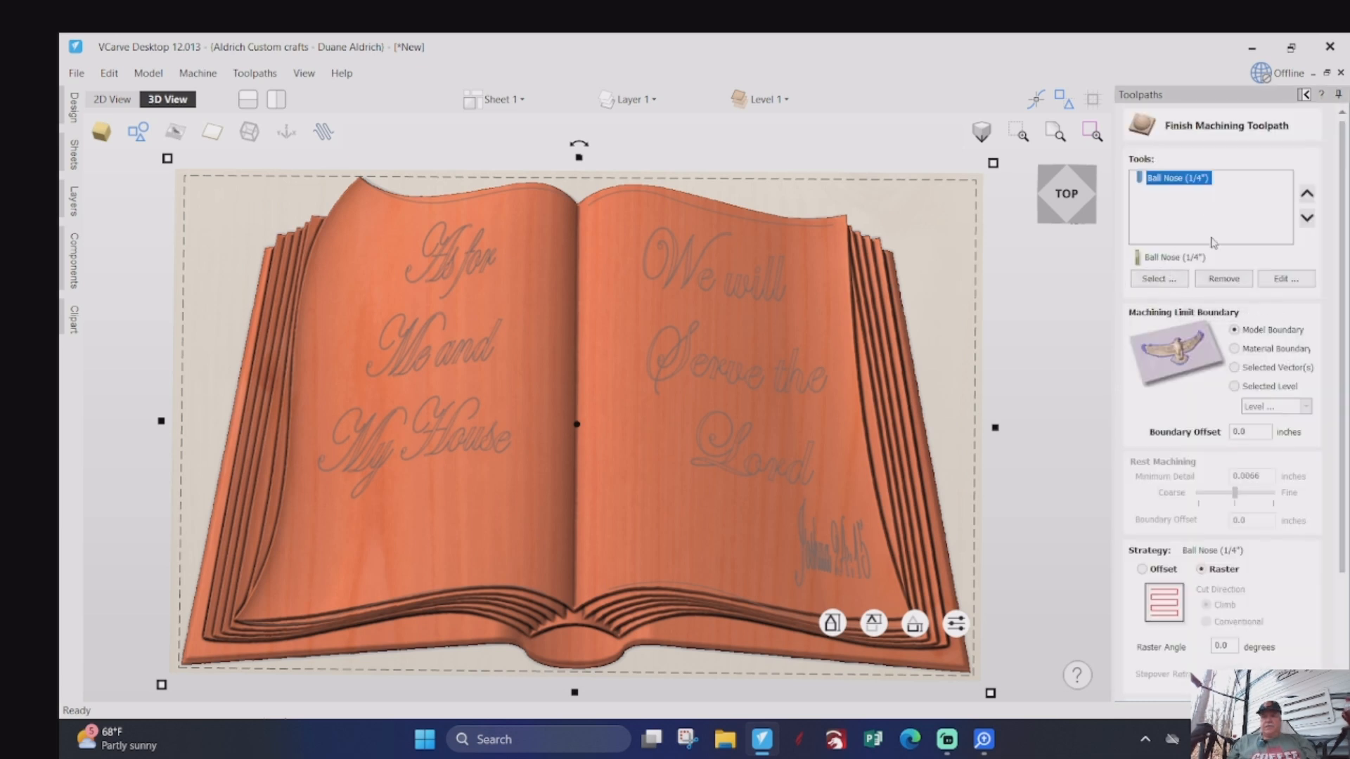
{"action": "left_click", "coordinate": [1165, 281]}
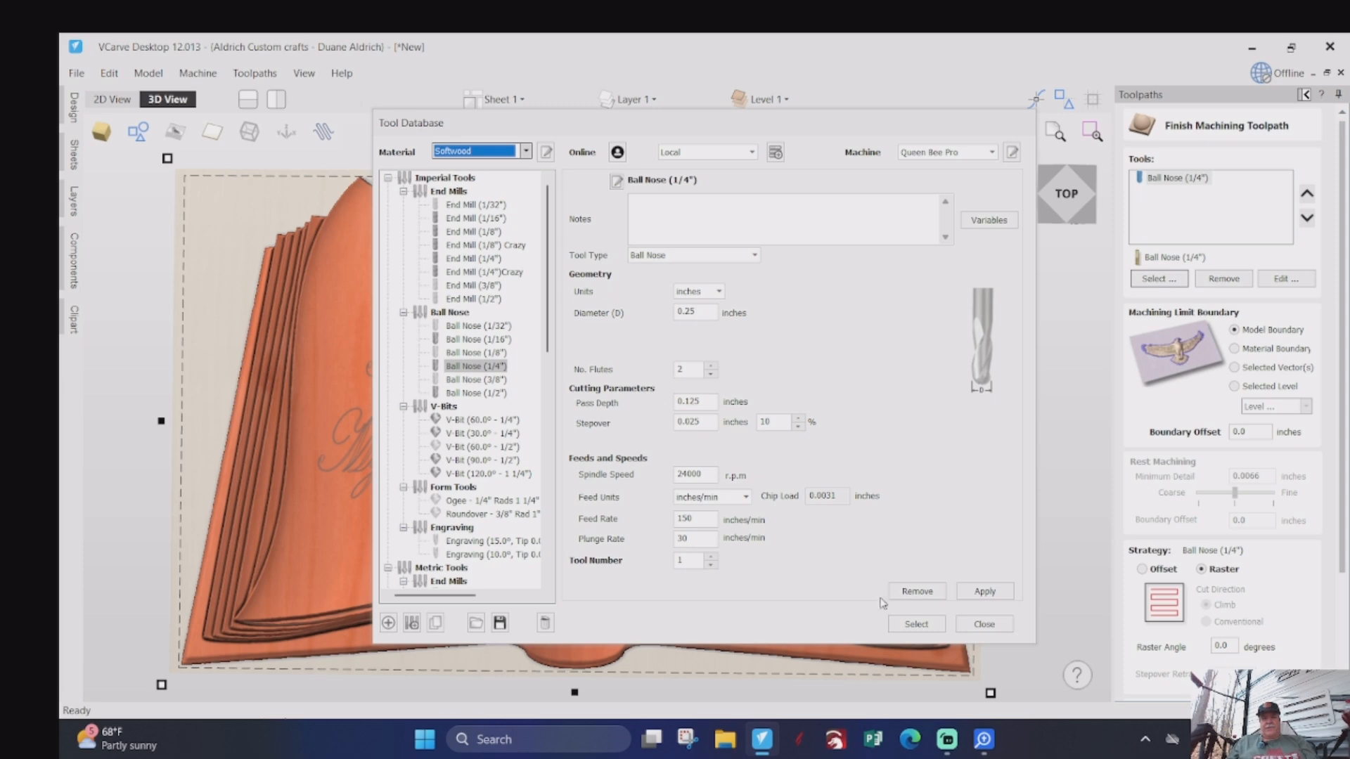
{"action": "left_click", "coordinate": [915, 624]}
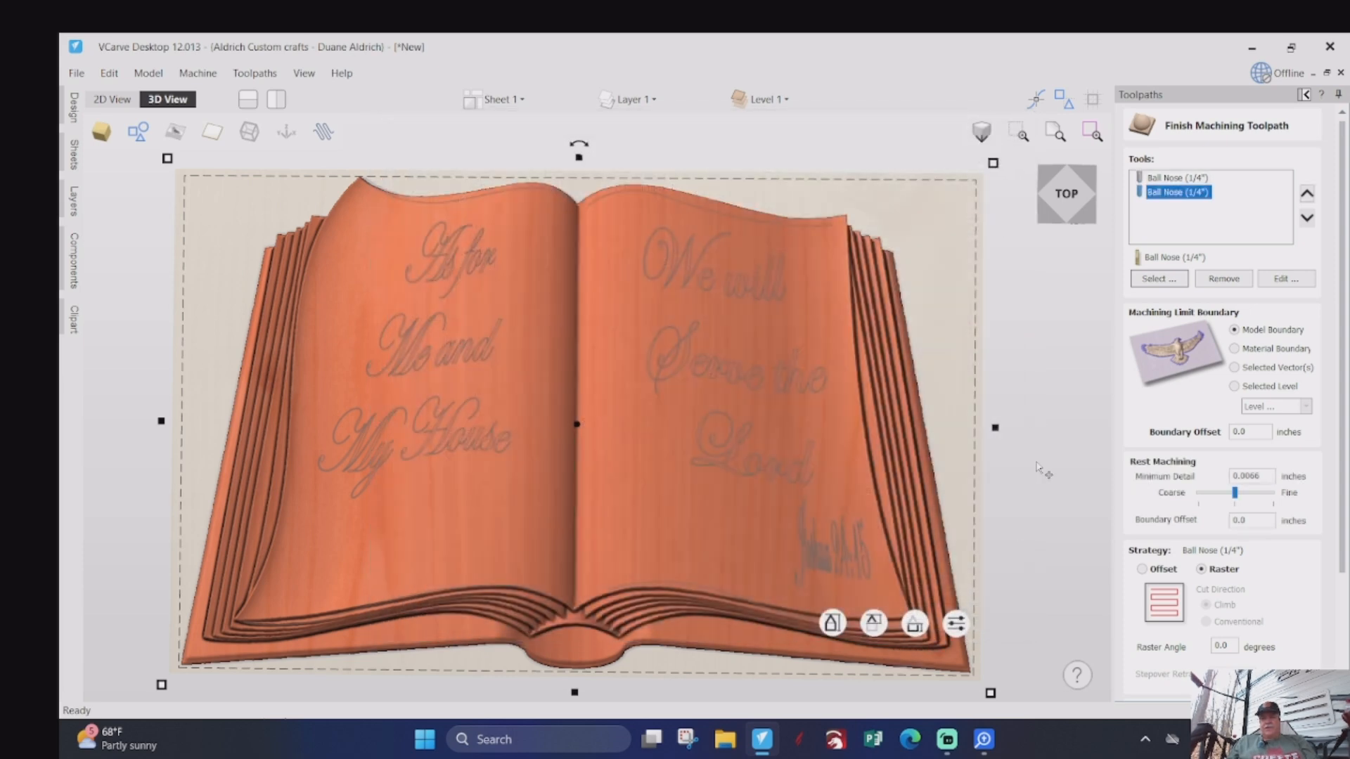
{"action": "left_click", "coordinate": [1175, 180]}
{"action": "left_click", "coordinate": [1219, 280]}
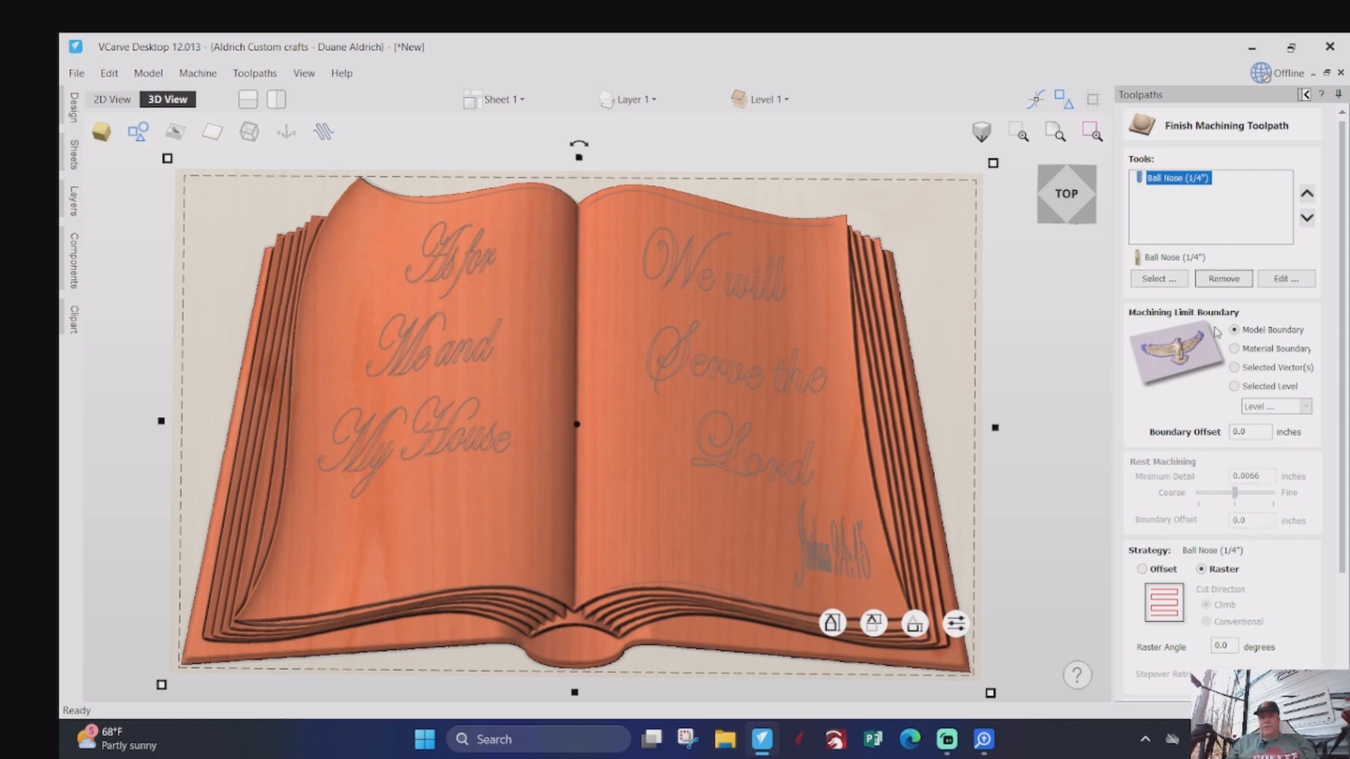
{"action": "scroll", "coordinate": [1217, 333], "scroll_direction": "down", "scroll_amount": 3}
{"action": "scroll", "coordinate": [1194, 430], "scroll_direction": "down", "scroll_amount": 5}
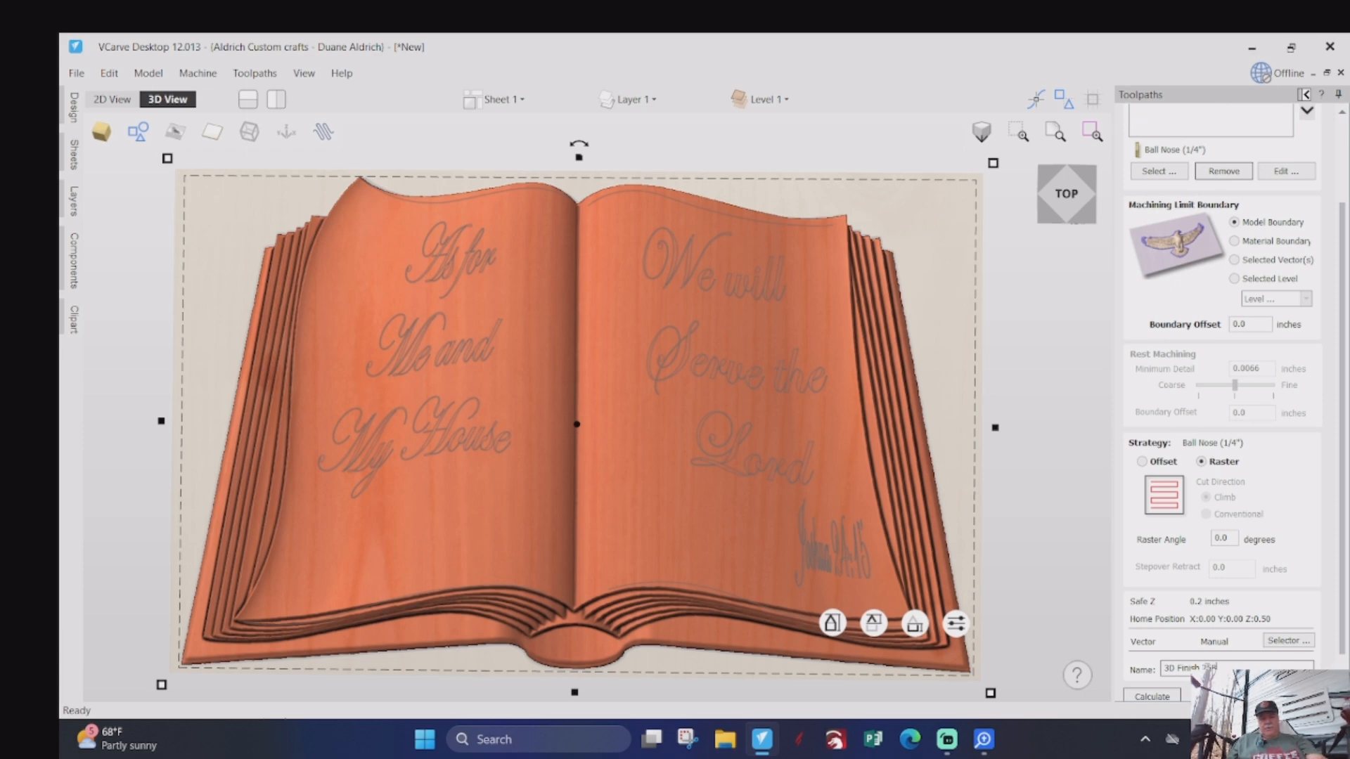
{"action": "left_click", "coordinate": [1172, 697]}
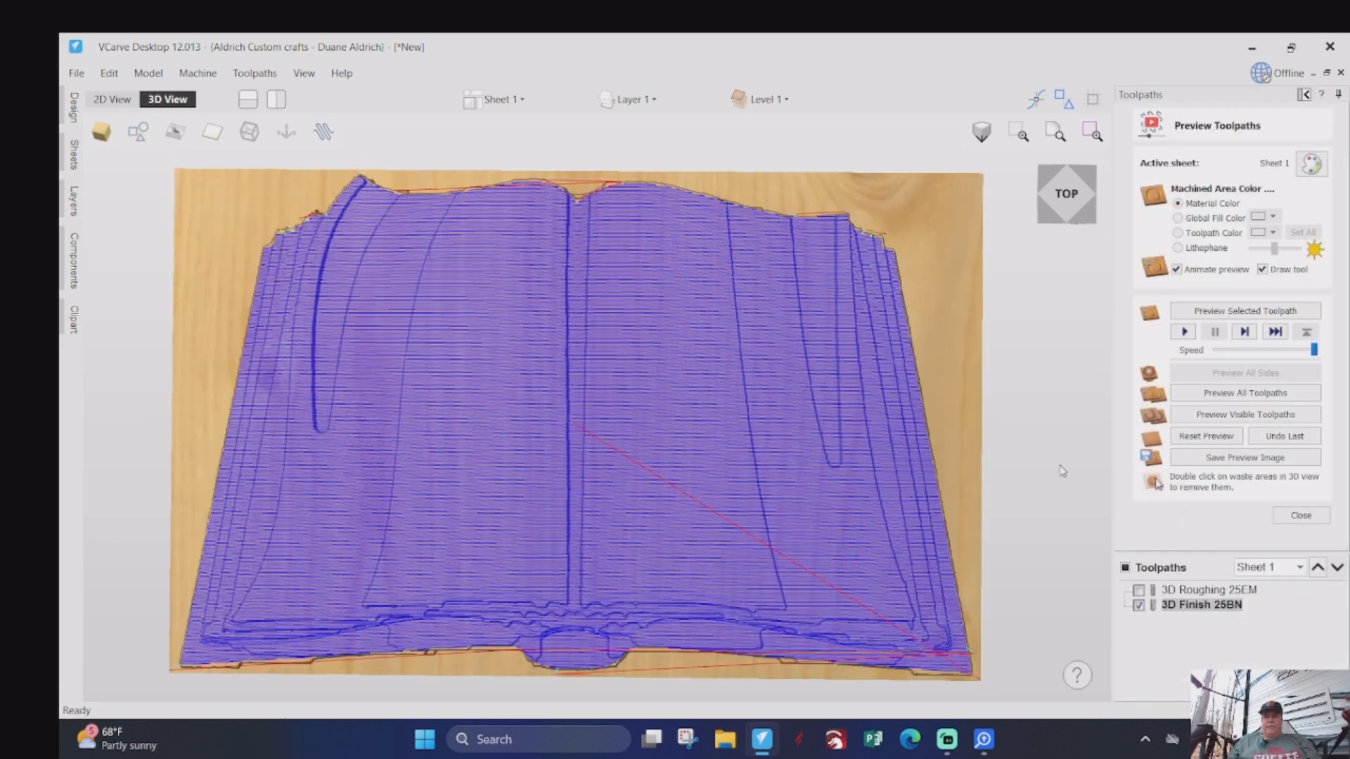
- Simulate the 3D Finish 25BN toolpath, inspect the carved book, and return to the design tools with the Move tool closed
{"action": "left_click", "coordinate": [1185, 333]}
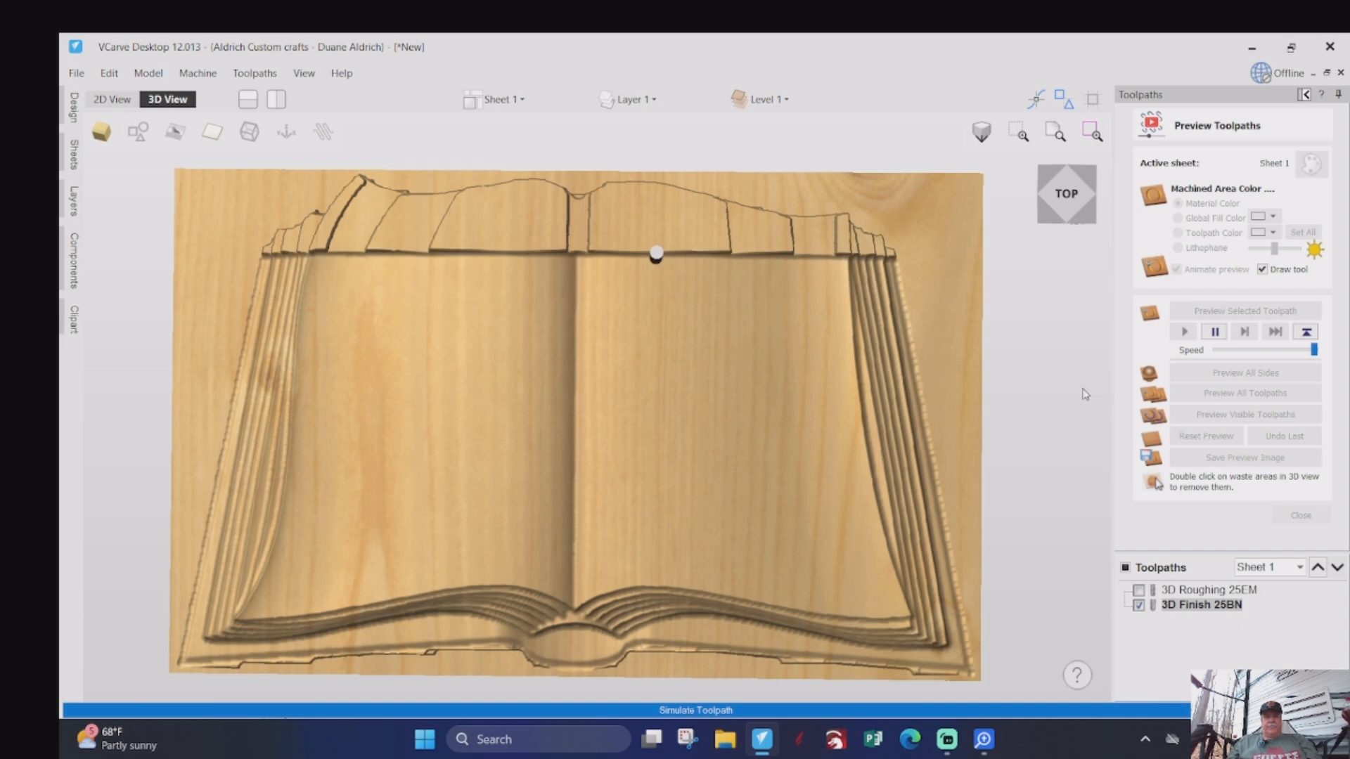
{"action": "left_click_drag", "start_coordinate": [621, 544], "coordinate": [553, 545]}
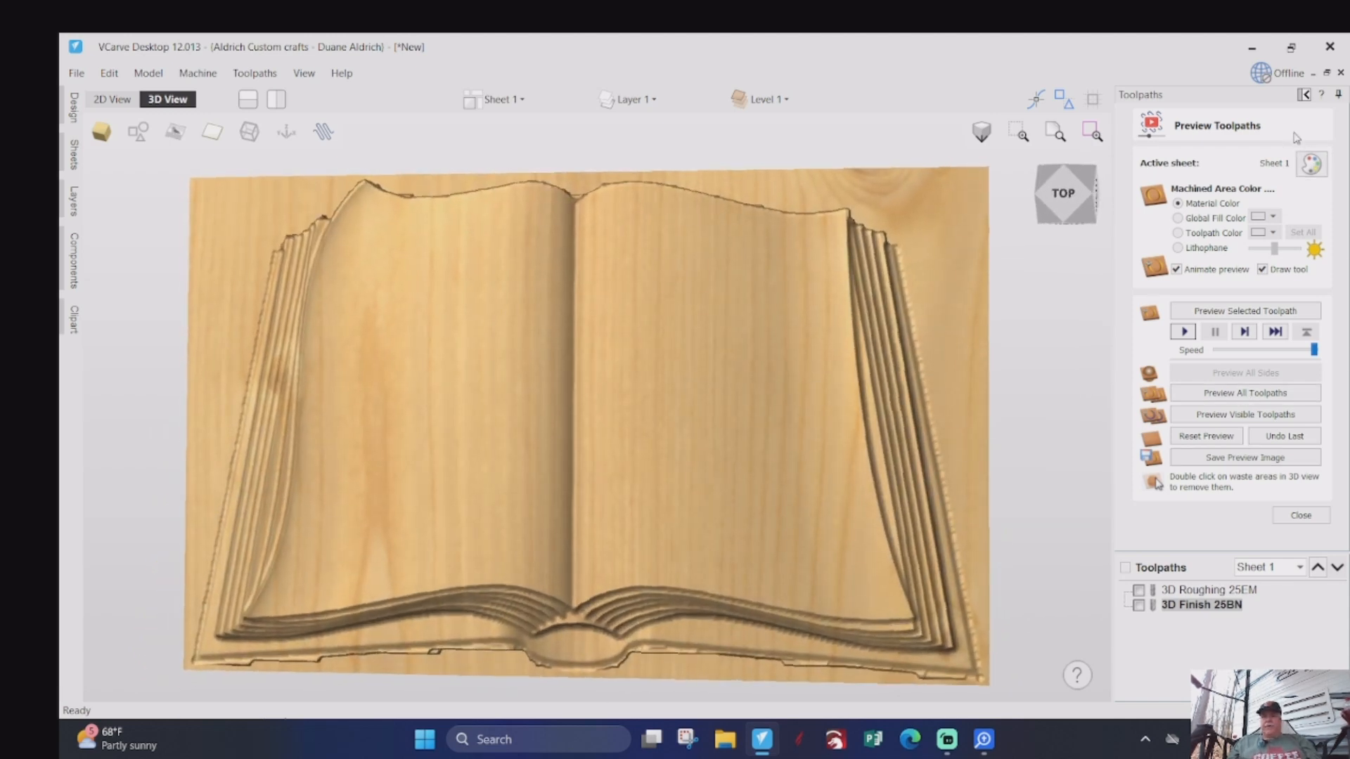
{"action": "left_click", "coordinate": [1306, 96]}
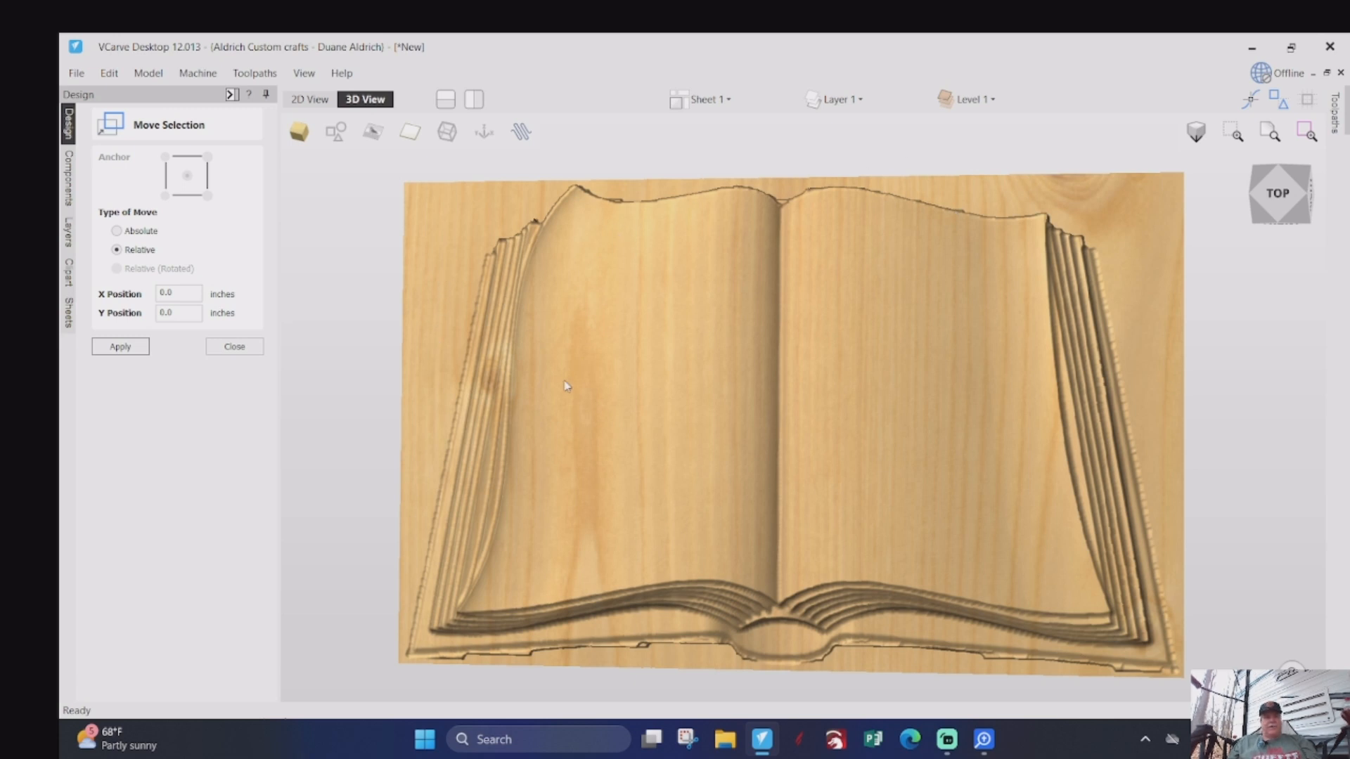
{"action": "left_click", "coordinate": [234, 346]}
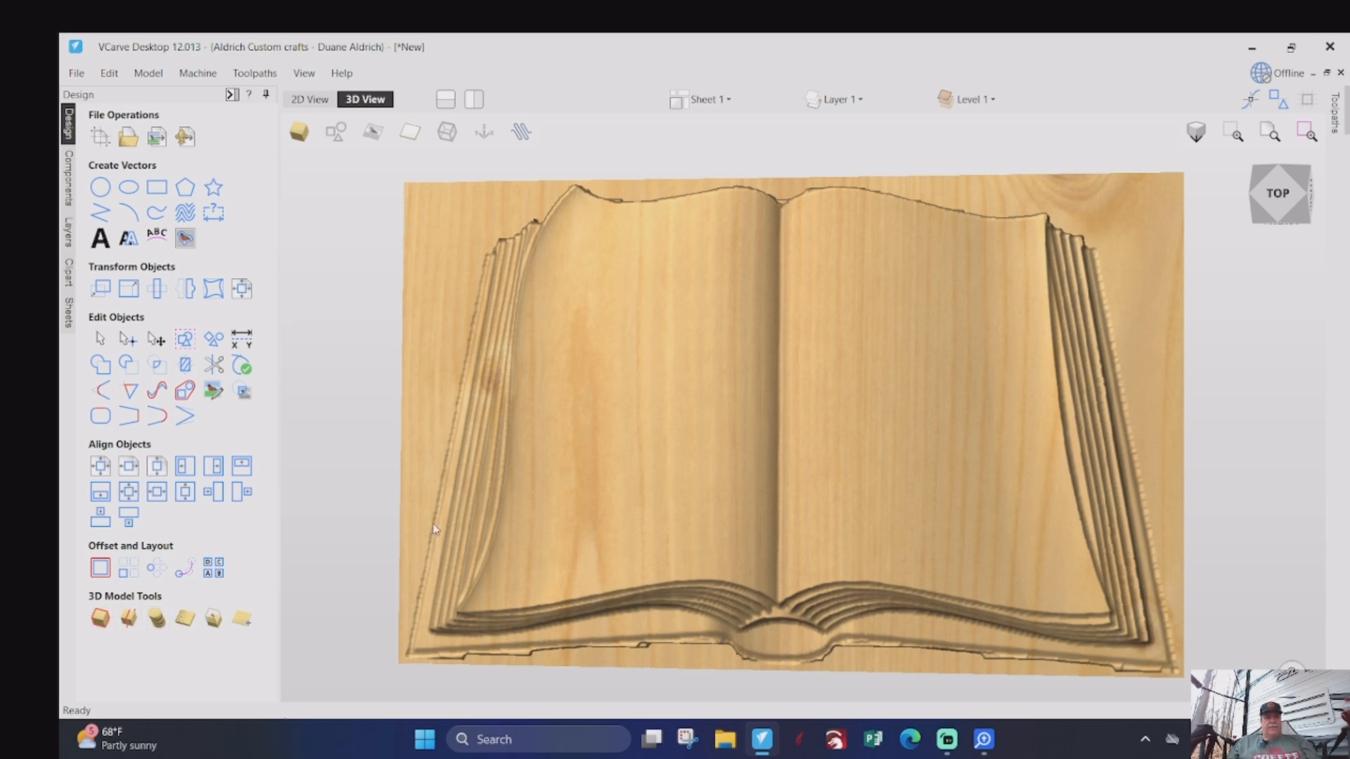
- Create a vector boundary around the open-book component in the 2D view
{"action": "left_click", "coordinate": [310, 99]}
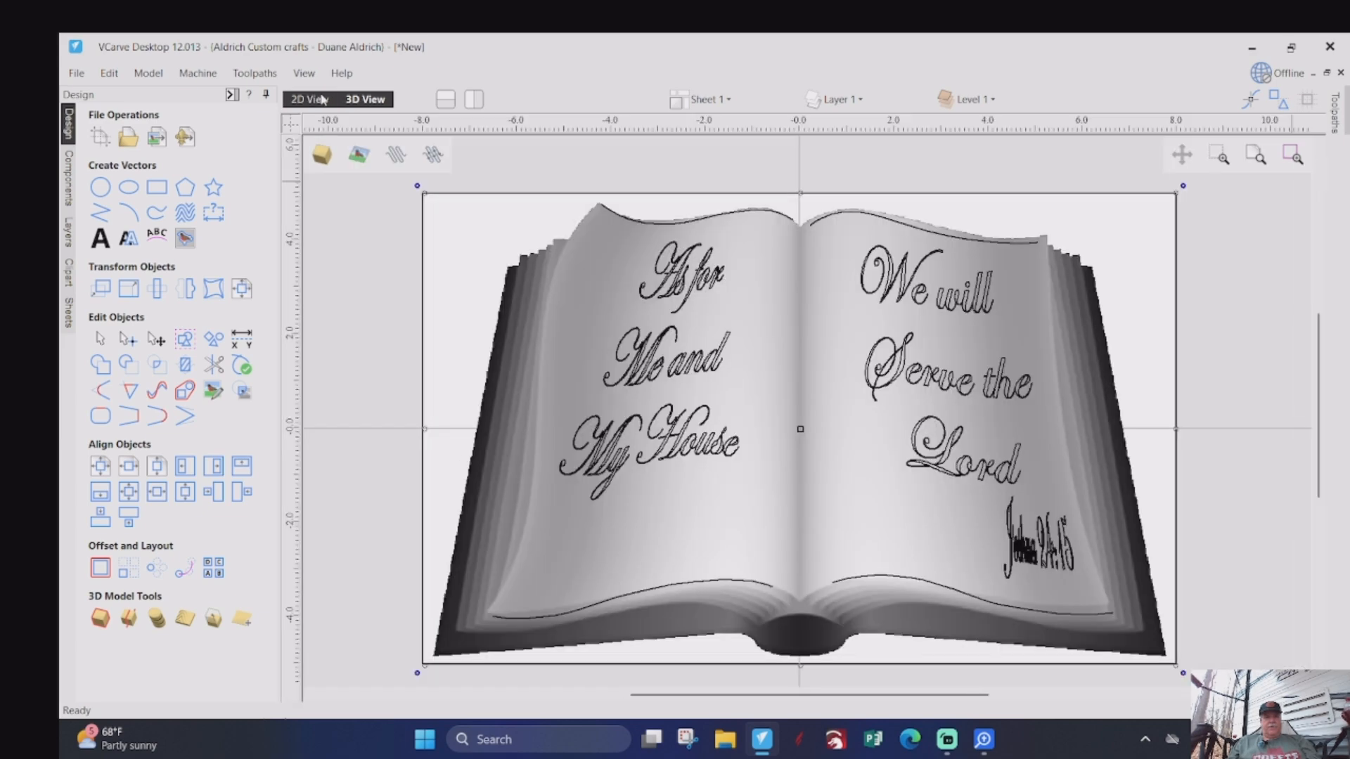
{"action": "left_click", "coordinate": [537, 310]}
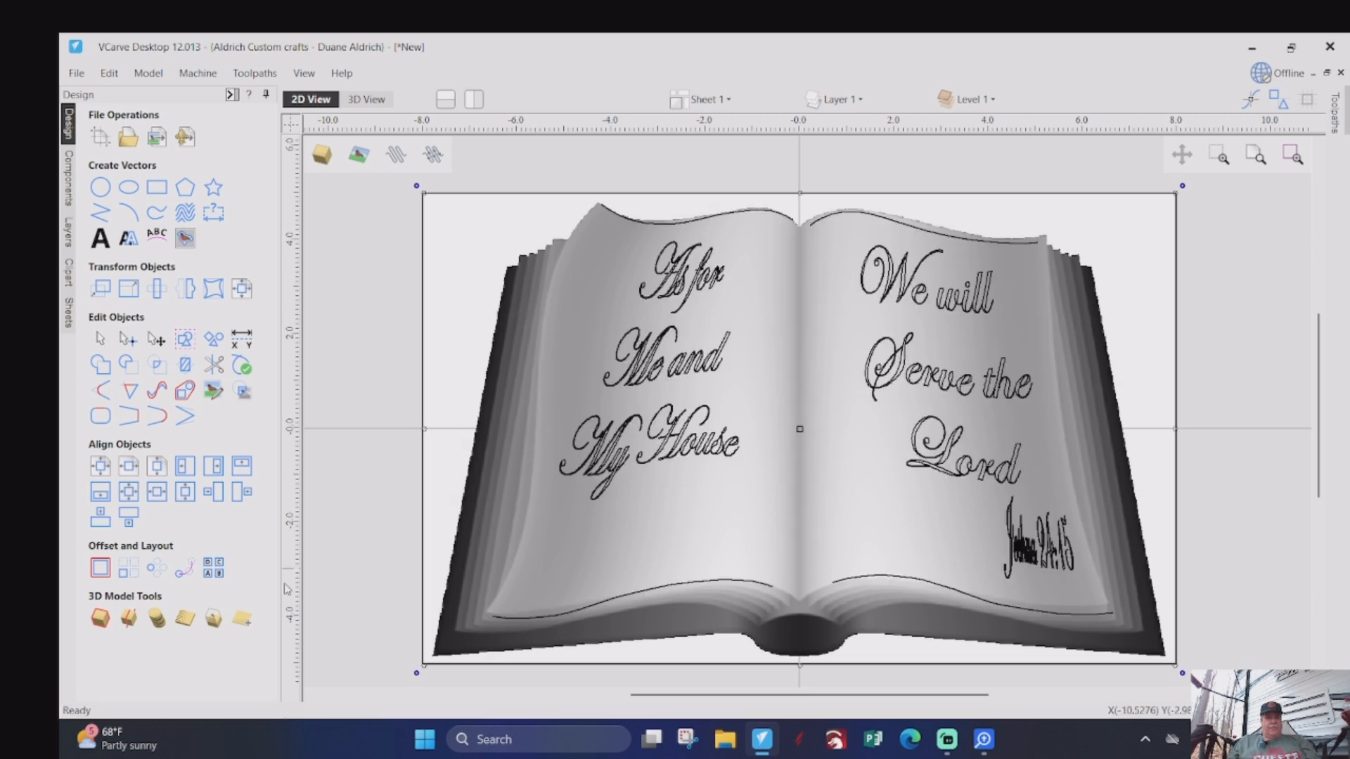
{"action": "left_click", "coordinate": [98, 628]}
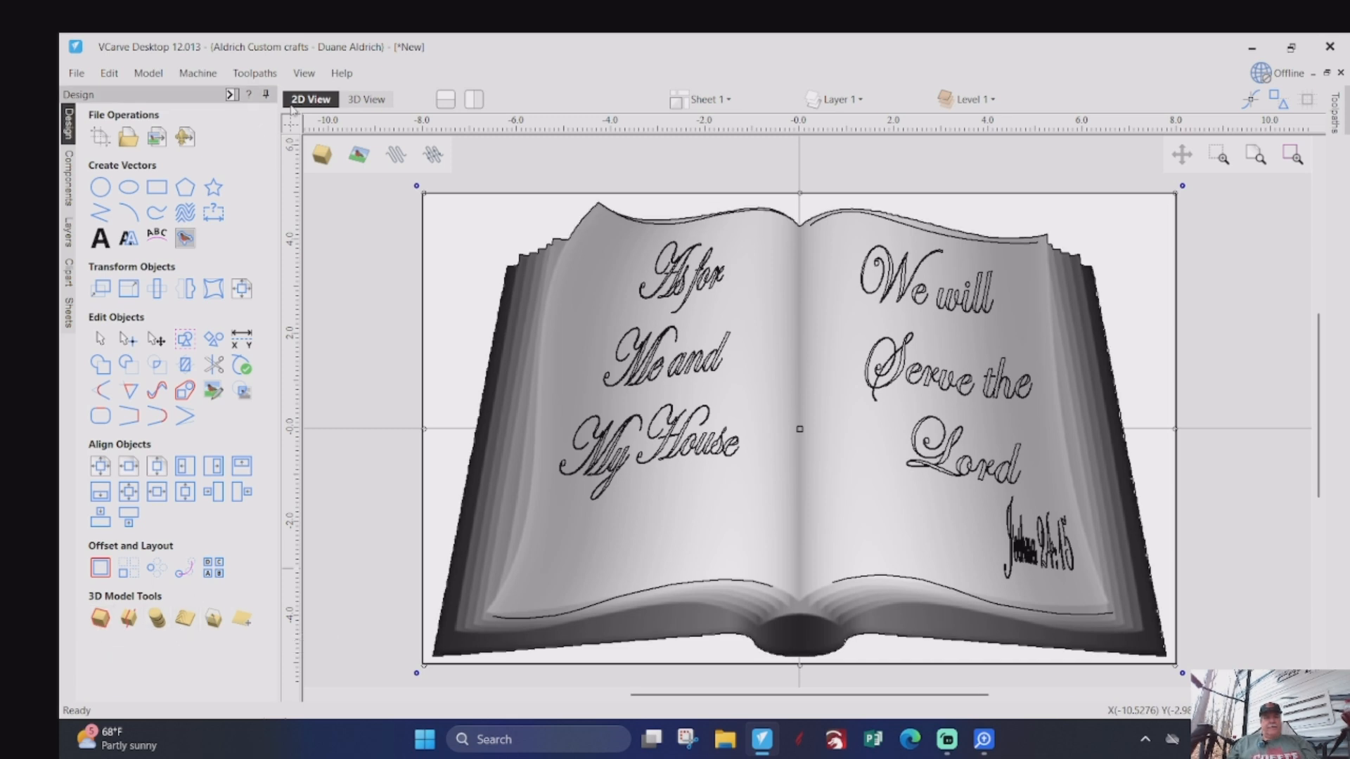
- Close the toolpath preview, start a 2D Profile toolpath, and select the book's outline boundary as its vector
{"action": "left_click", "coordinate": [232, 96]}
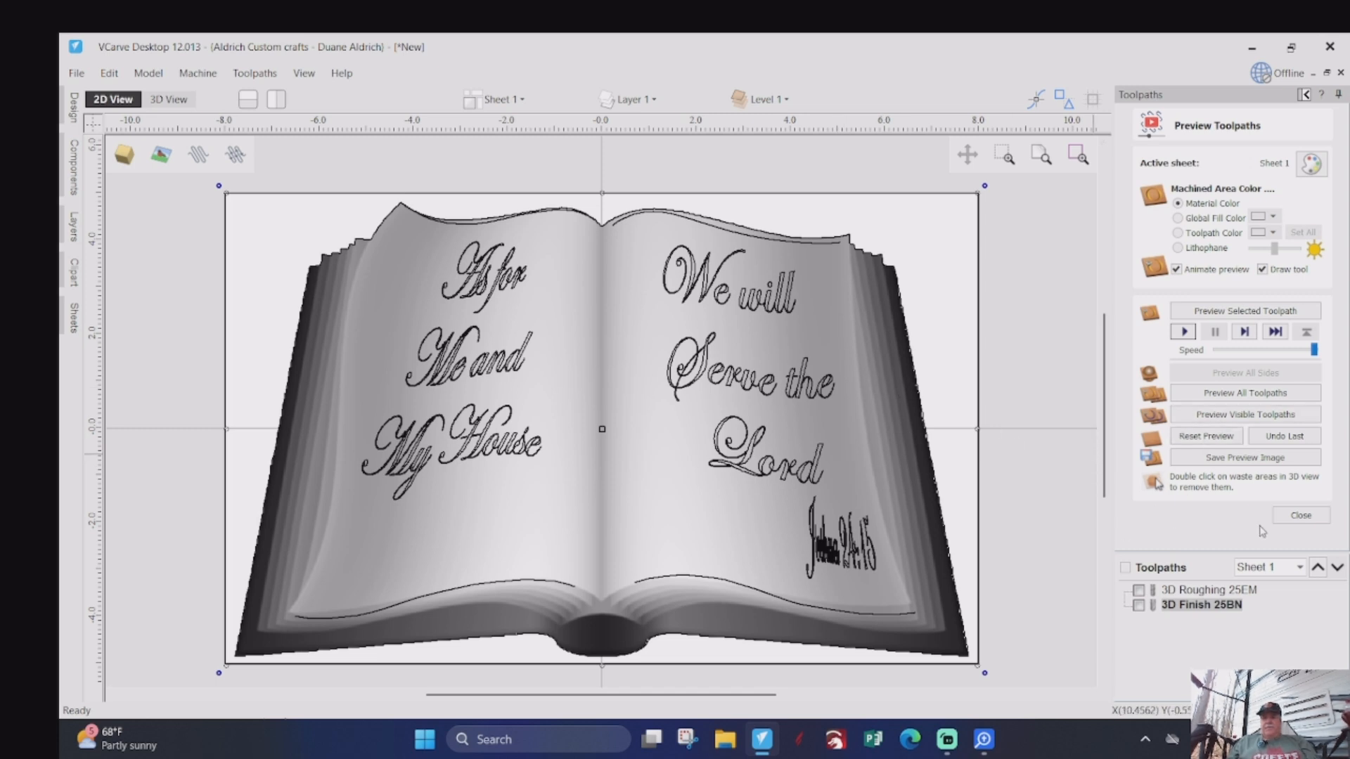
{"action": "left_click", "coordinate": [1296, 518]}
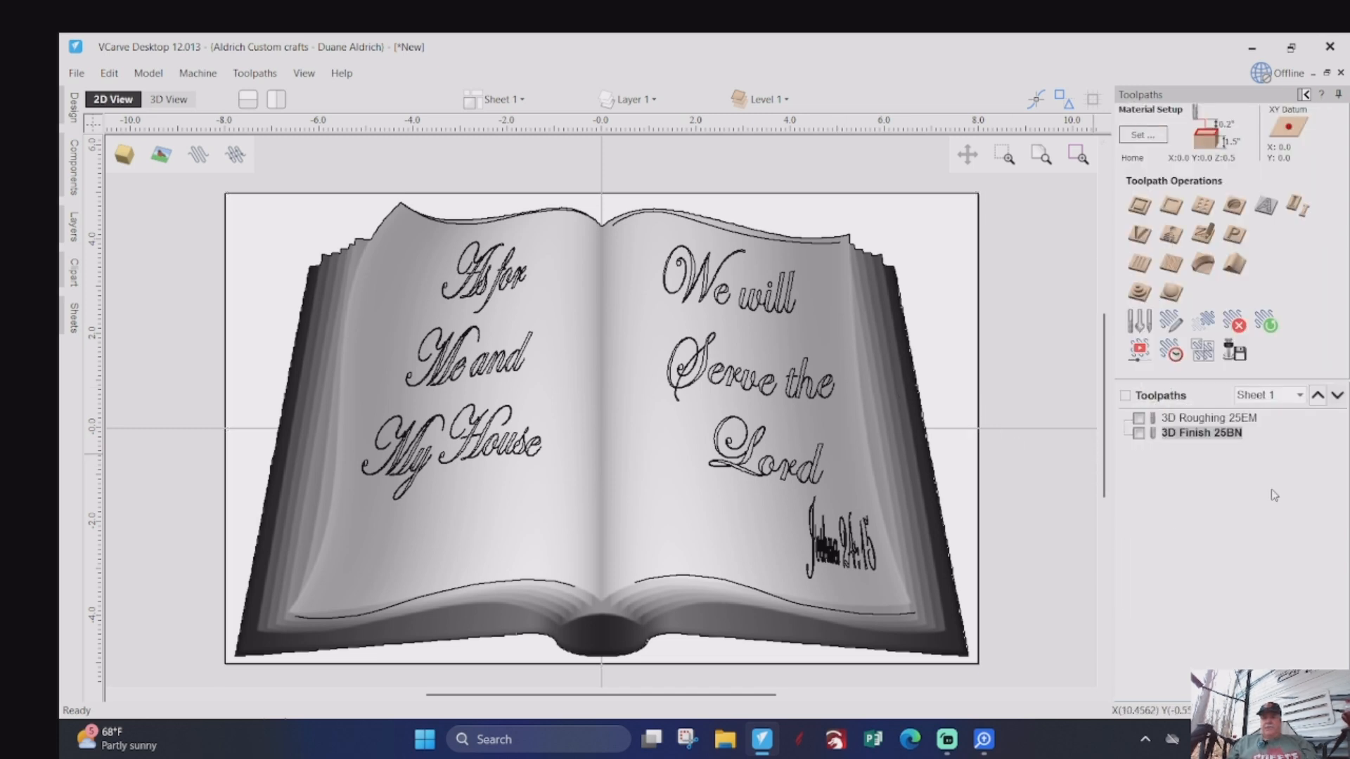
{"action": "left_click", "coordinate": [1140, 208]}
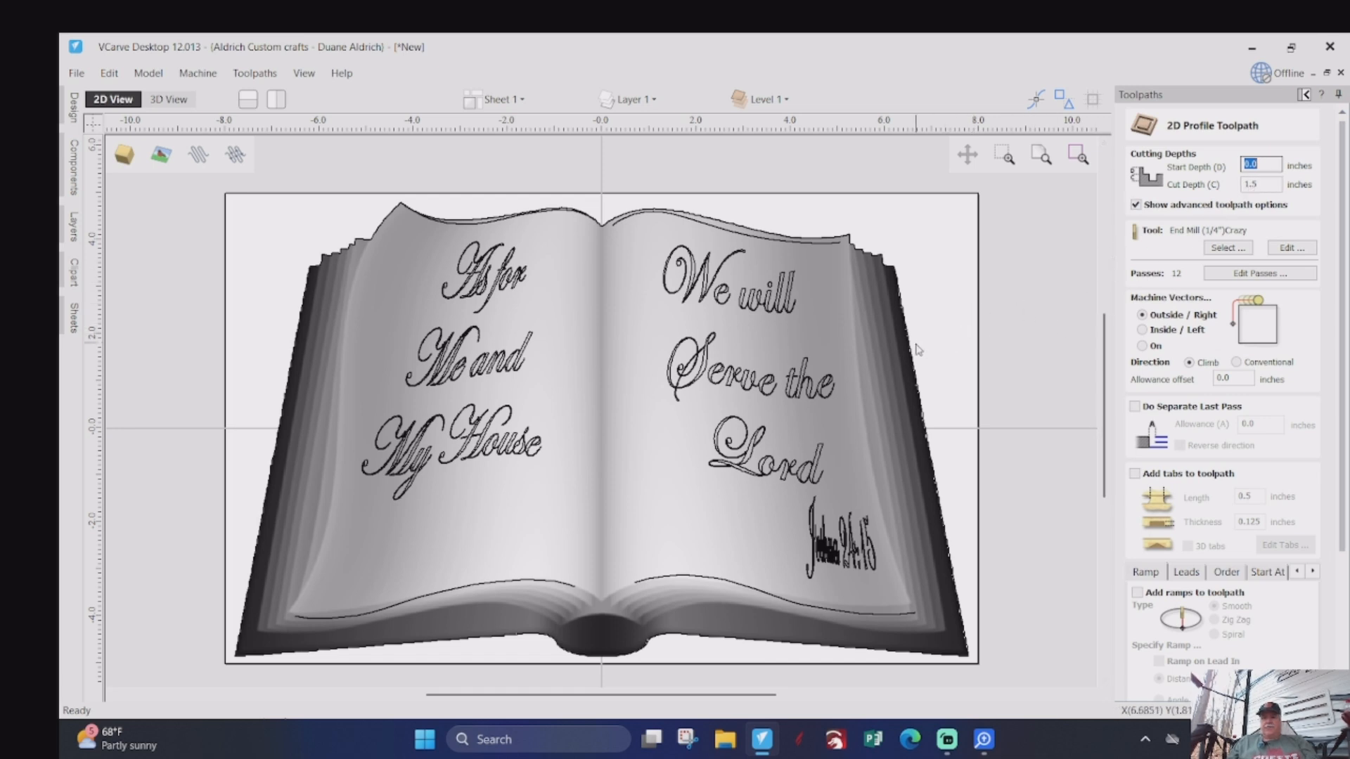
{"action": "scroll", "coordinate": [918, 357], "scroll_direction": "up", "scroll_amount": 1}
{"action": "scroll", "coordinate": [917, 356], "scroll_direction": "up", "scroll_amount": 2}
{"action": "scroll", "coordinate": [916, 372], "scroll_direction": "up", "scroll_amount": 2}
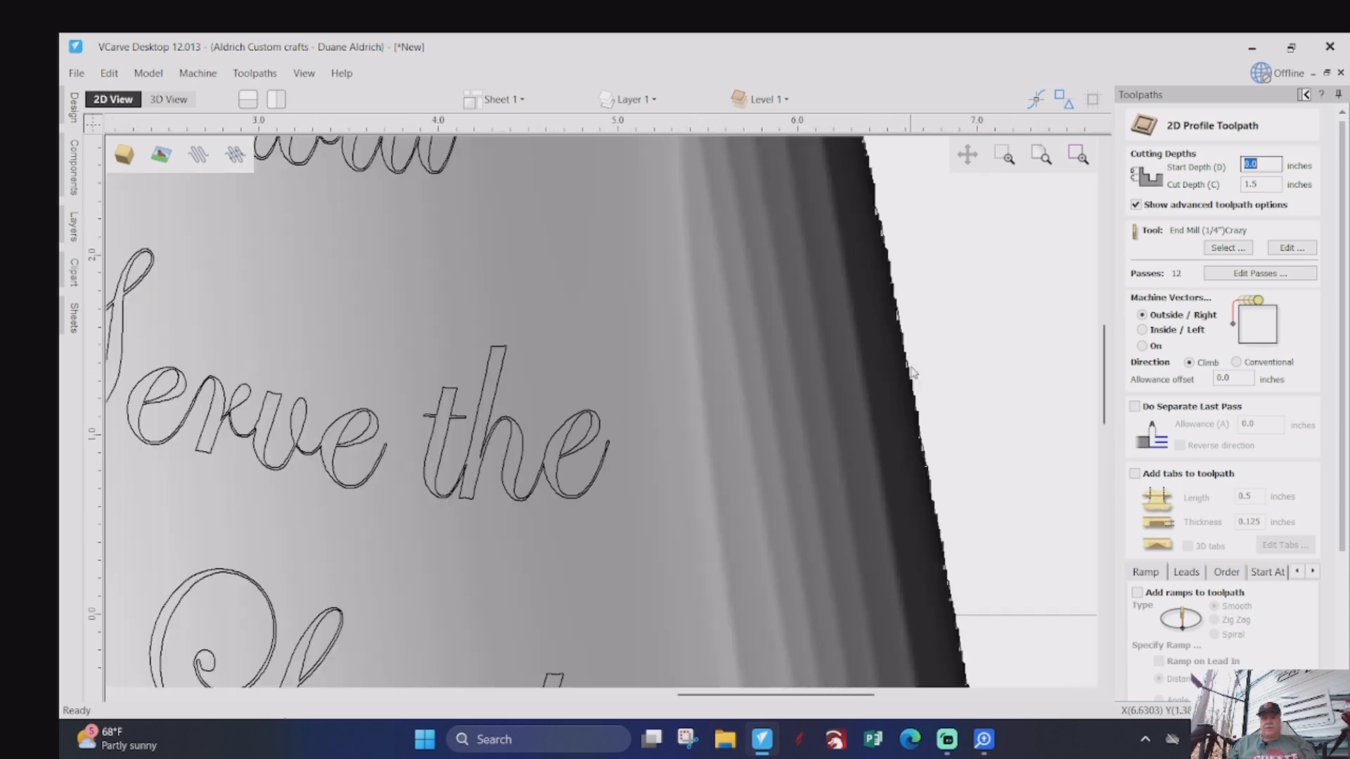
{"action": "scroll", "coordinate": [921, 286], "scroll_direction": "up", "scroll_amount": 1}
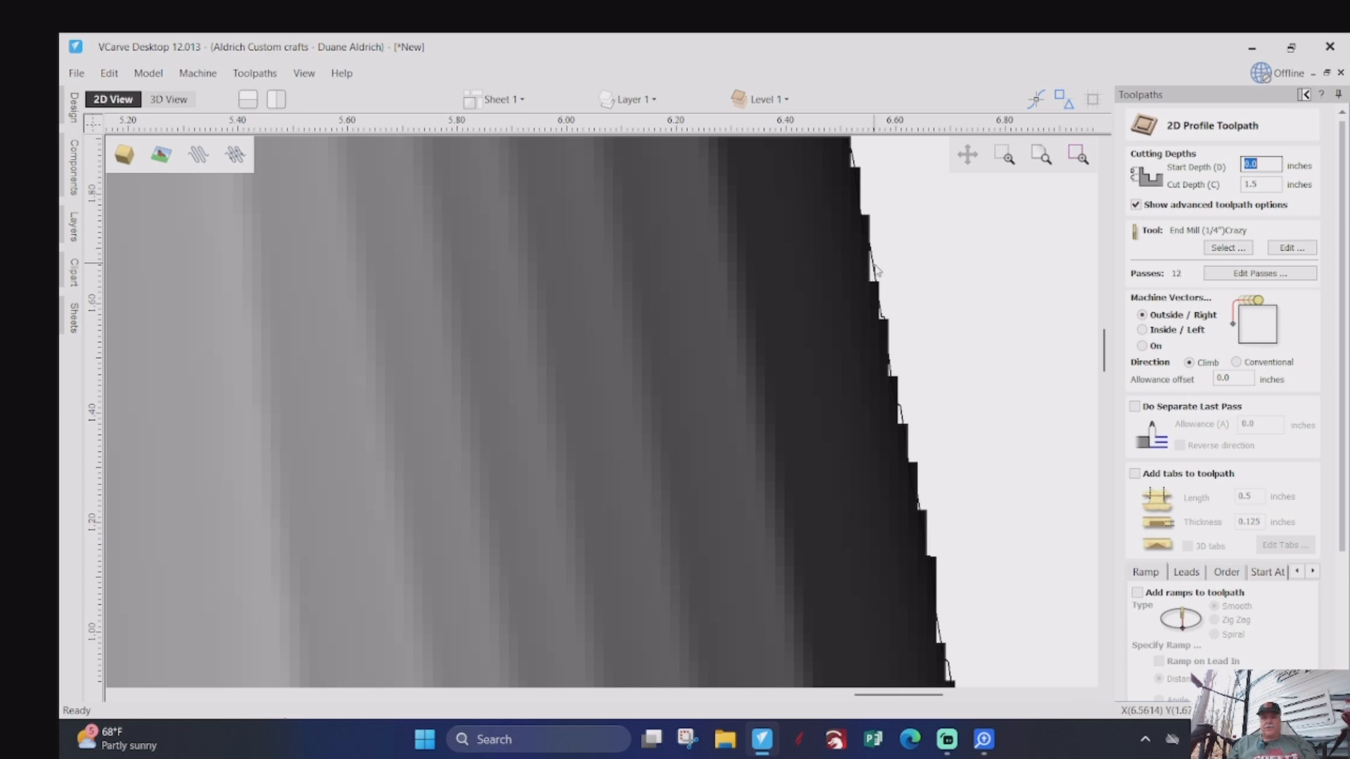
{"action": "left_click", "coordinate": [874, 272]}
{"action": "scroll", "coordinate": [889, 292], "scroll_direction": "down", "scroll_amount": 5}
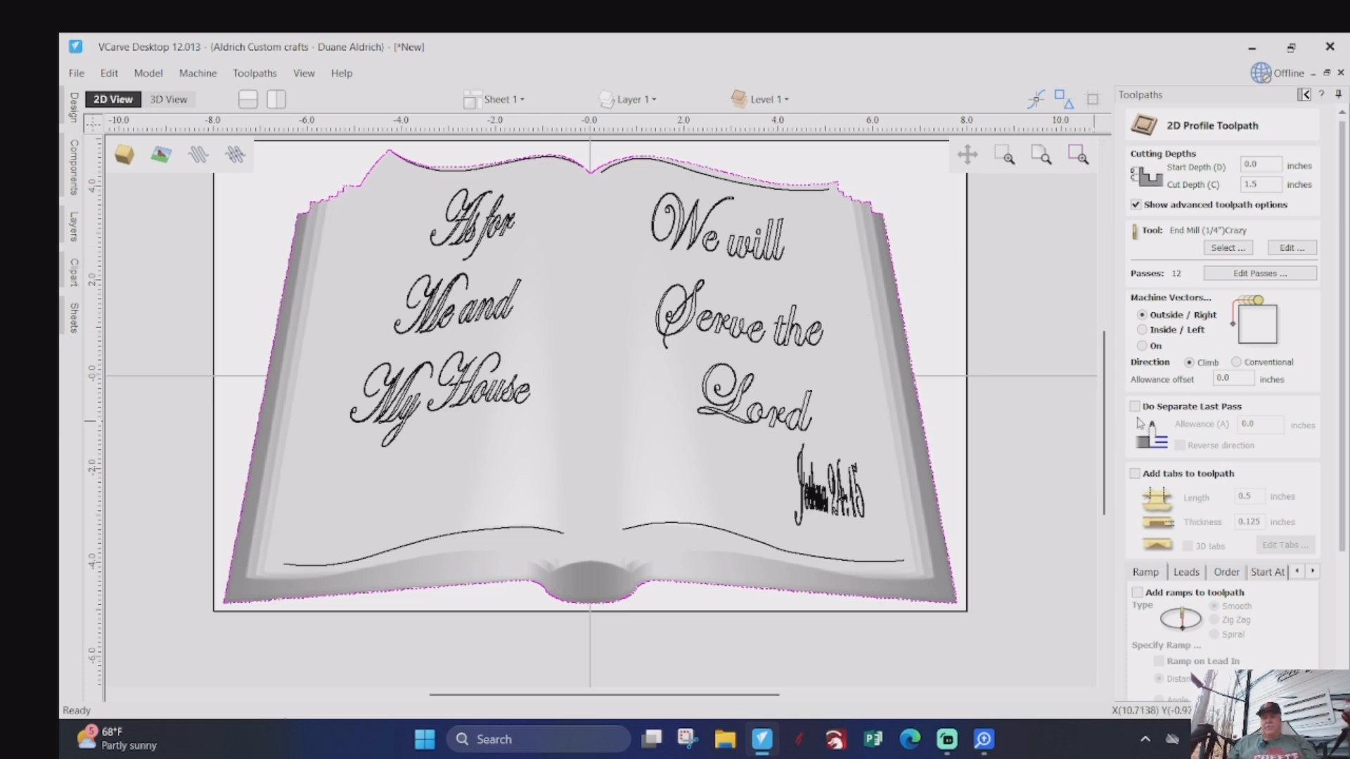
- Enable tabs for the profile toolpath and place three tabs along each of the book's two slanted side edges
{"action": "left_click", "coordinate": [1134, 474]}
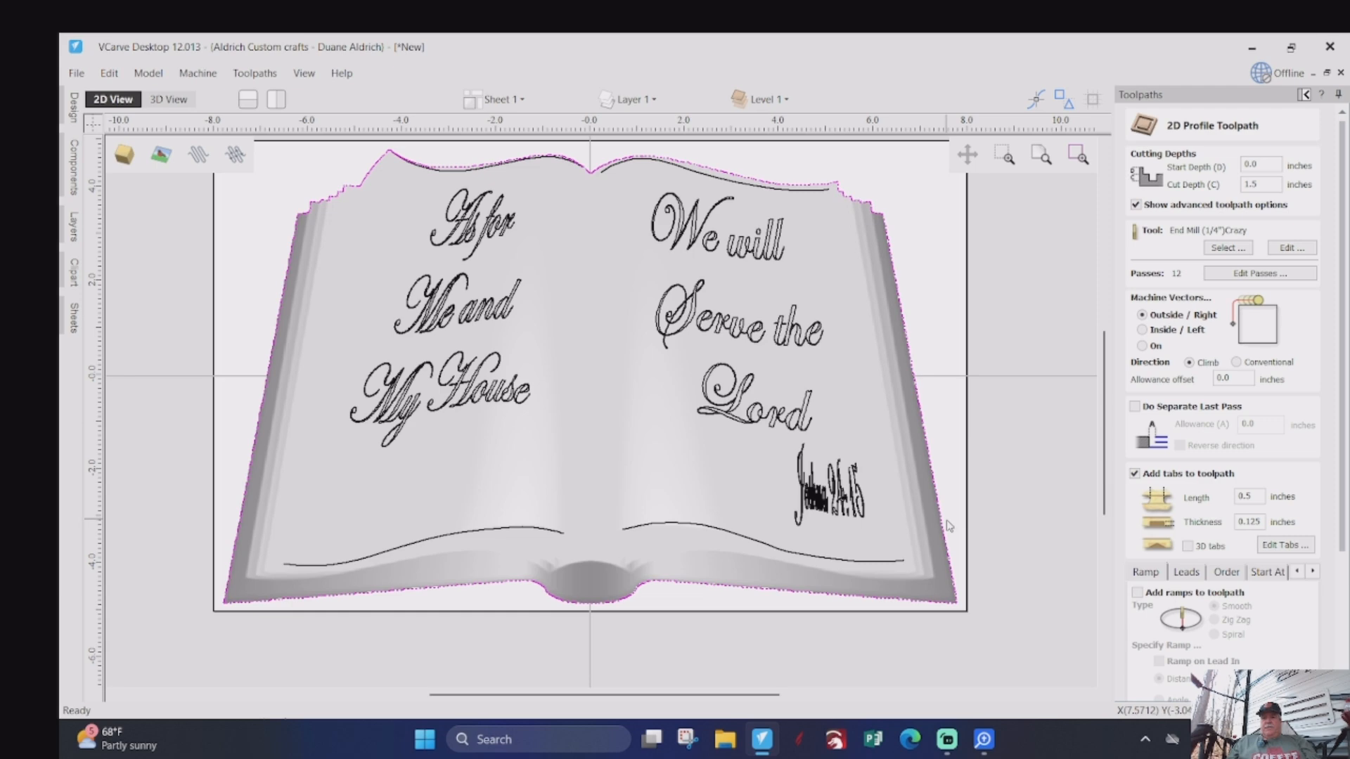
{"action": "left_click", "coordinate": [947, 527]}
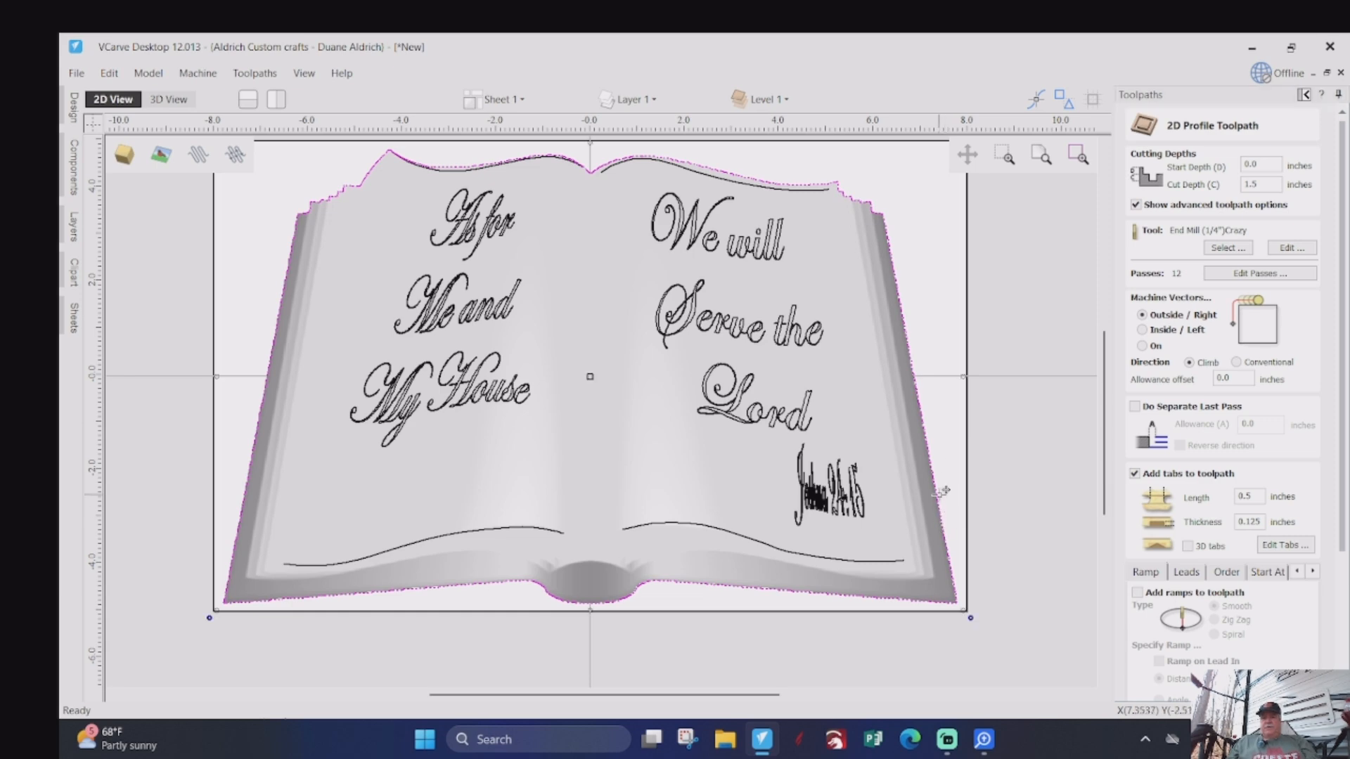
{"action": "left_click", "coordinate": [1284, 546]}
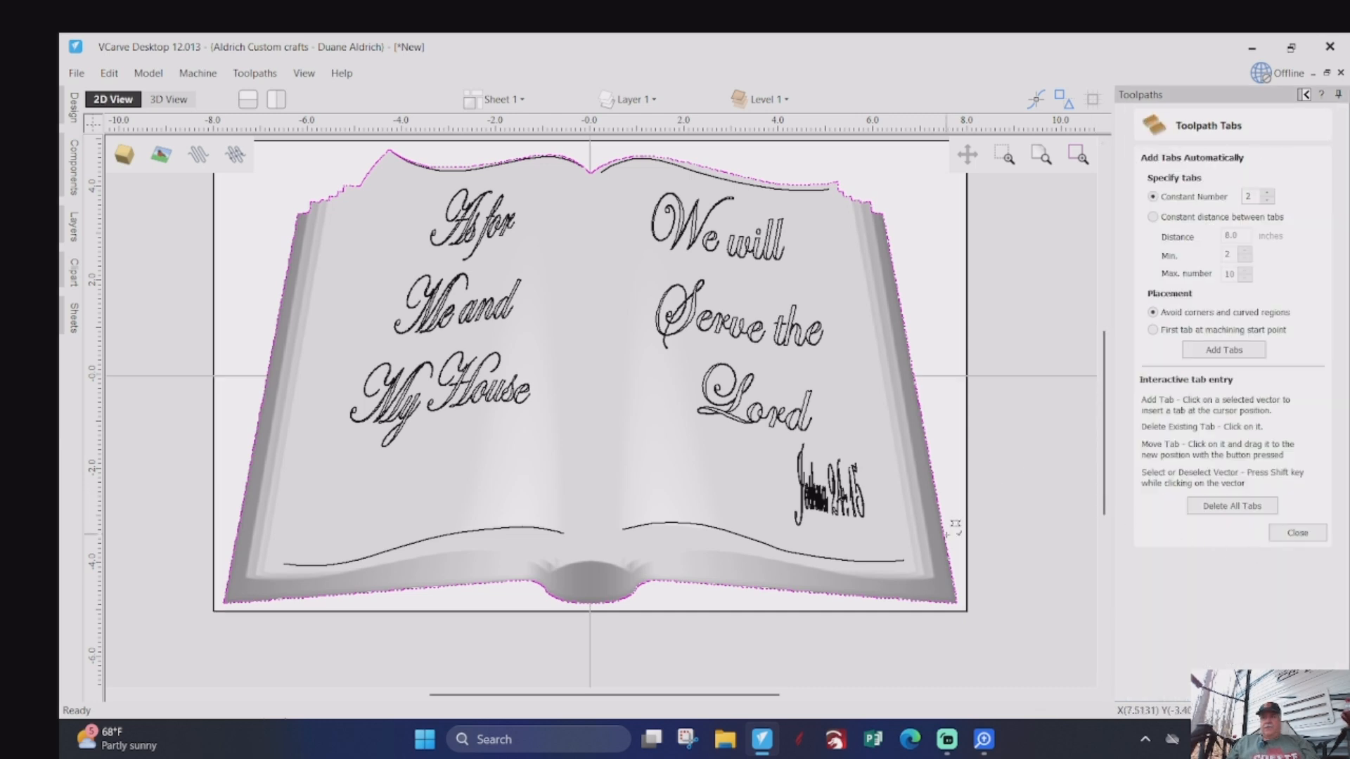
{"action": "left_click", "coordinate": [946, 538]}
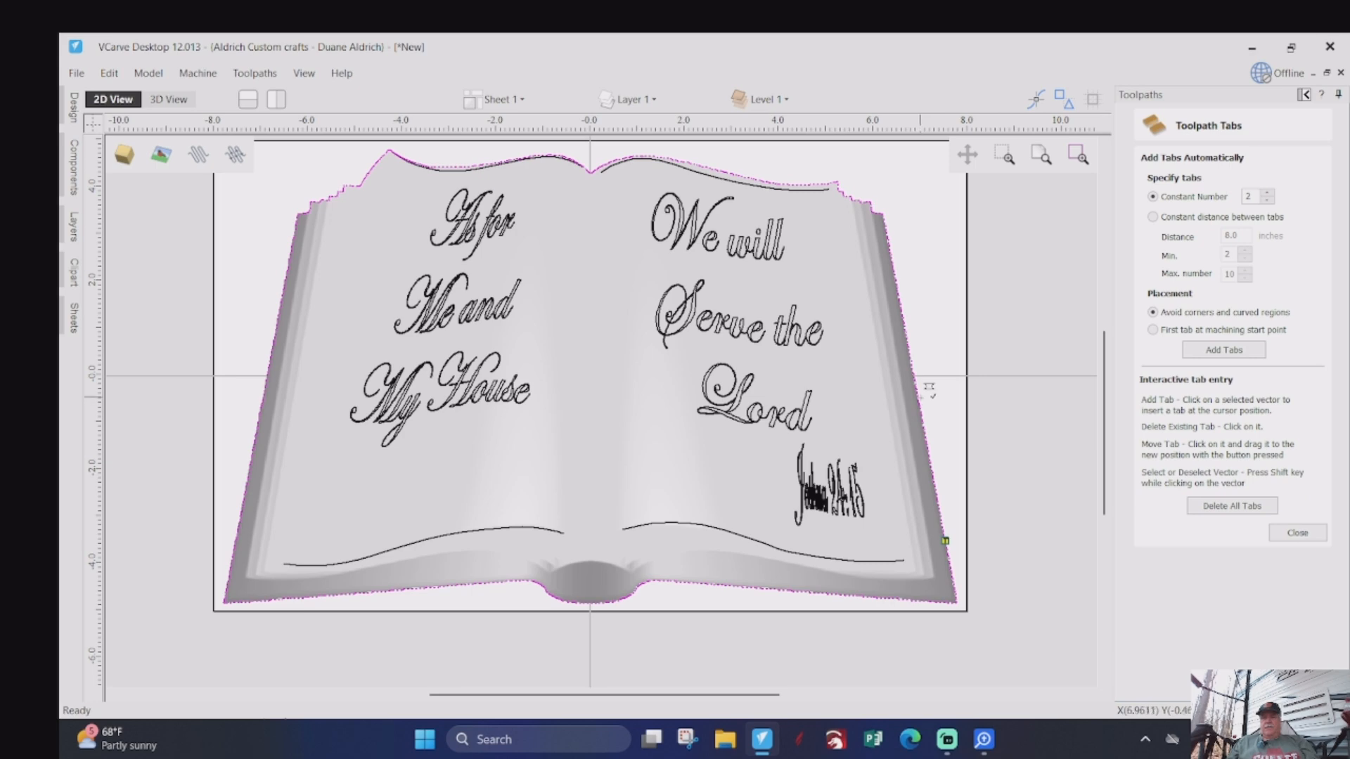
{"action": "left_click", "coordinate": [914, 380]}
{"action": "left_click", "coordinate": [295, 243]}
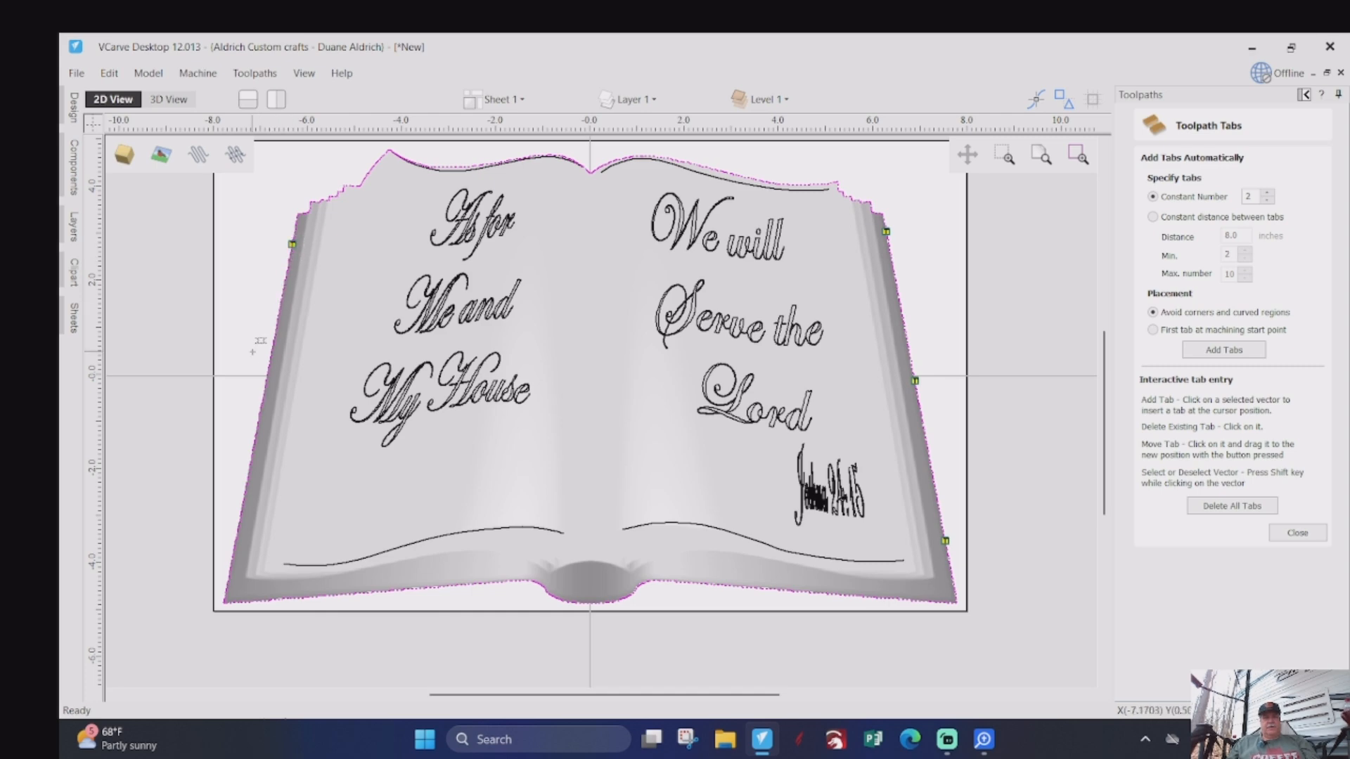
{"action": "left_click", "coordinate": [267, 371]}
{"action": "left_click", "coordinate": [240, 522]}
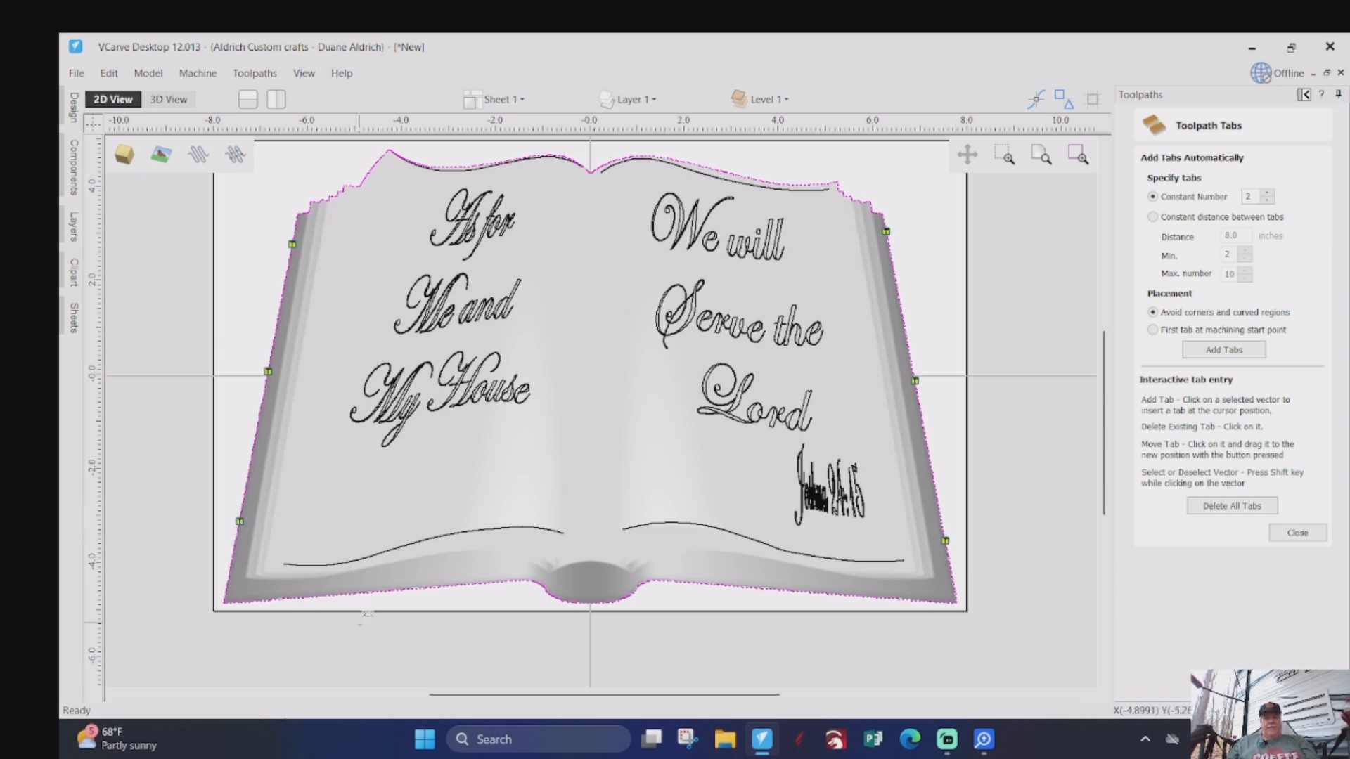
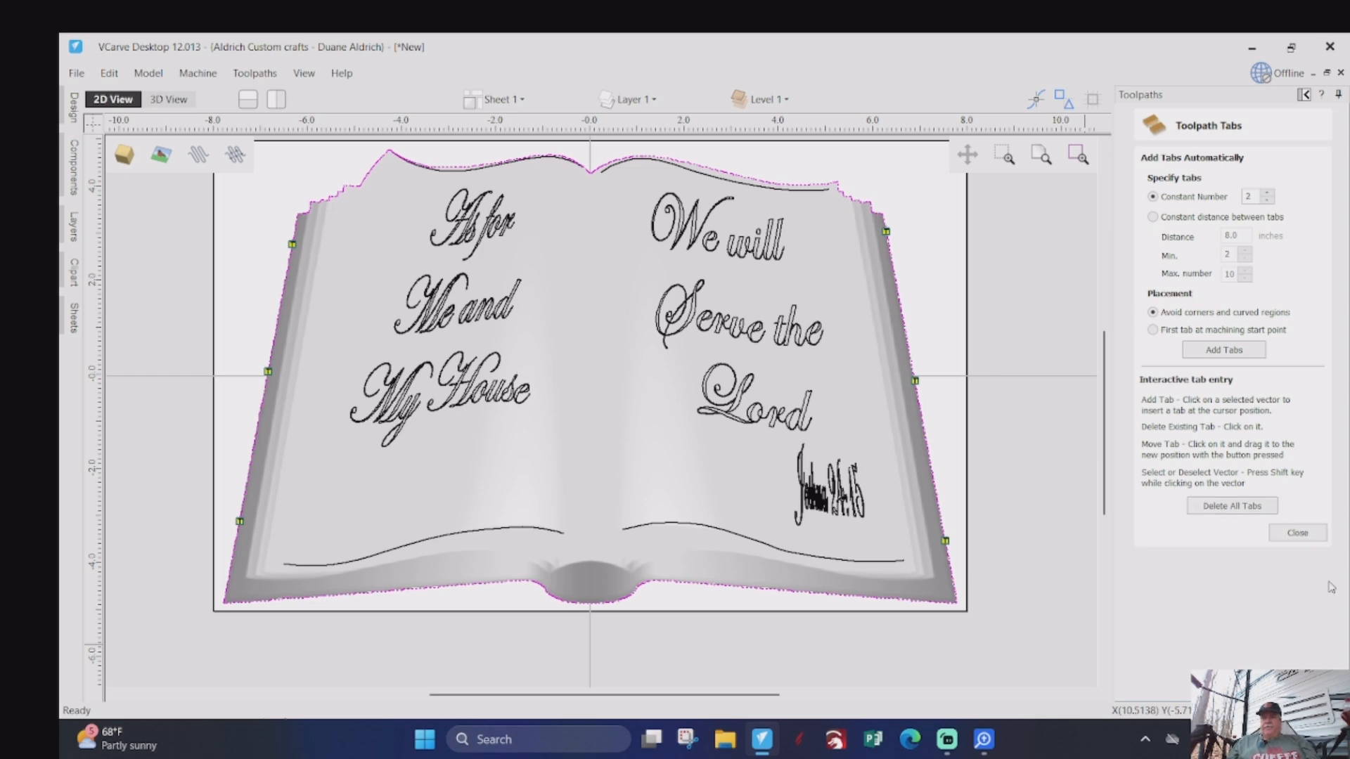
- Finish the tab placement, name the profile toolpath Profile 25EM, and calculate it
{"action": "left_click", "coordinate": [1298, 532]}
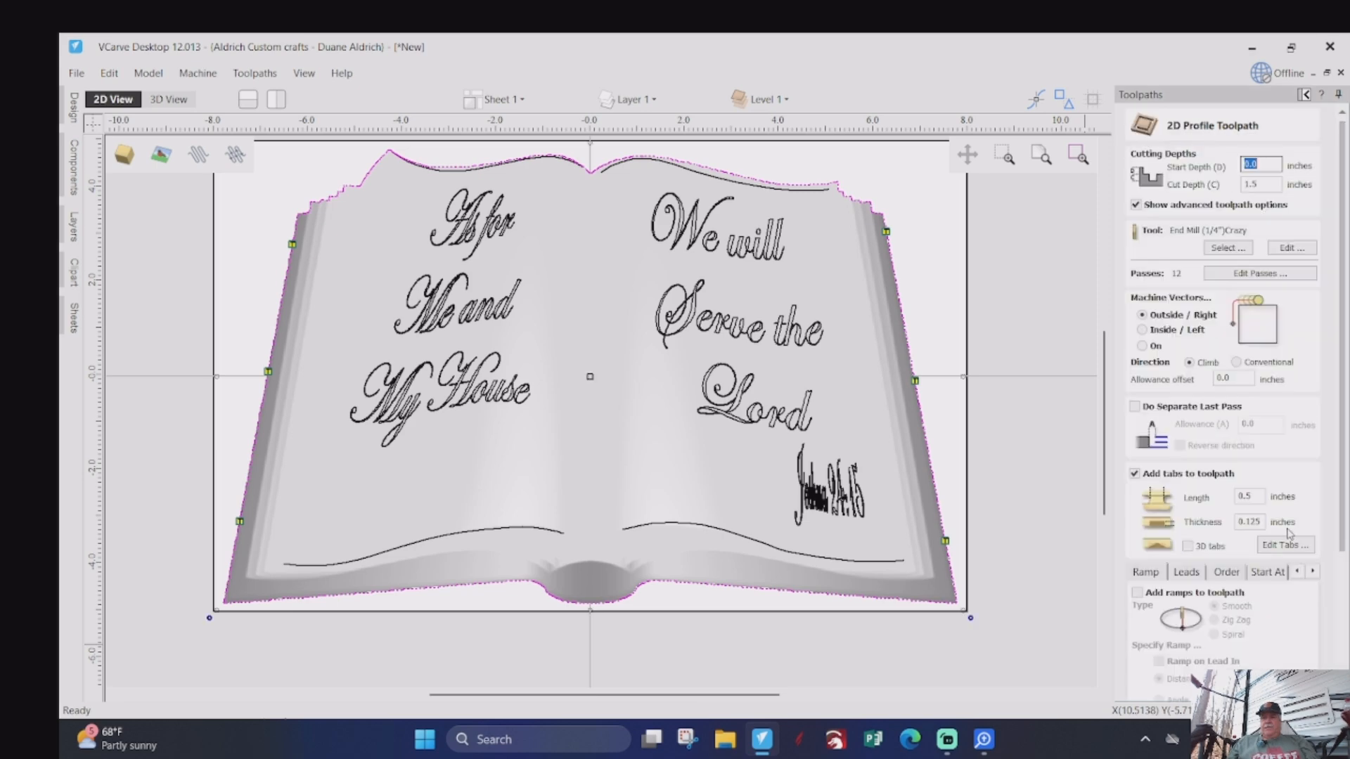
{"action": "scroll", "coordinate": [1252, 579], "scroll_direction": "down", "scroll_amount": 1}
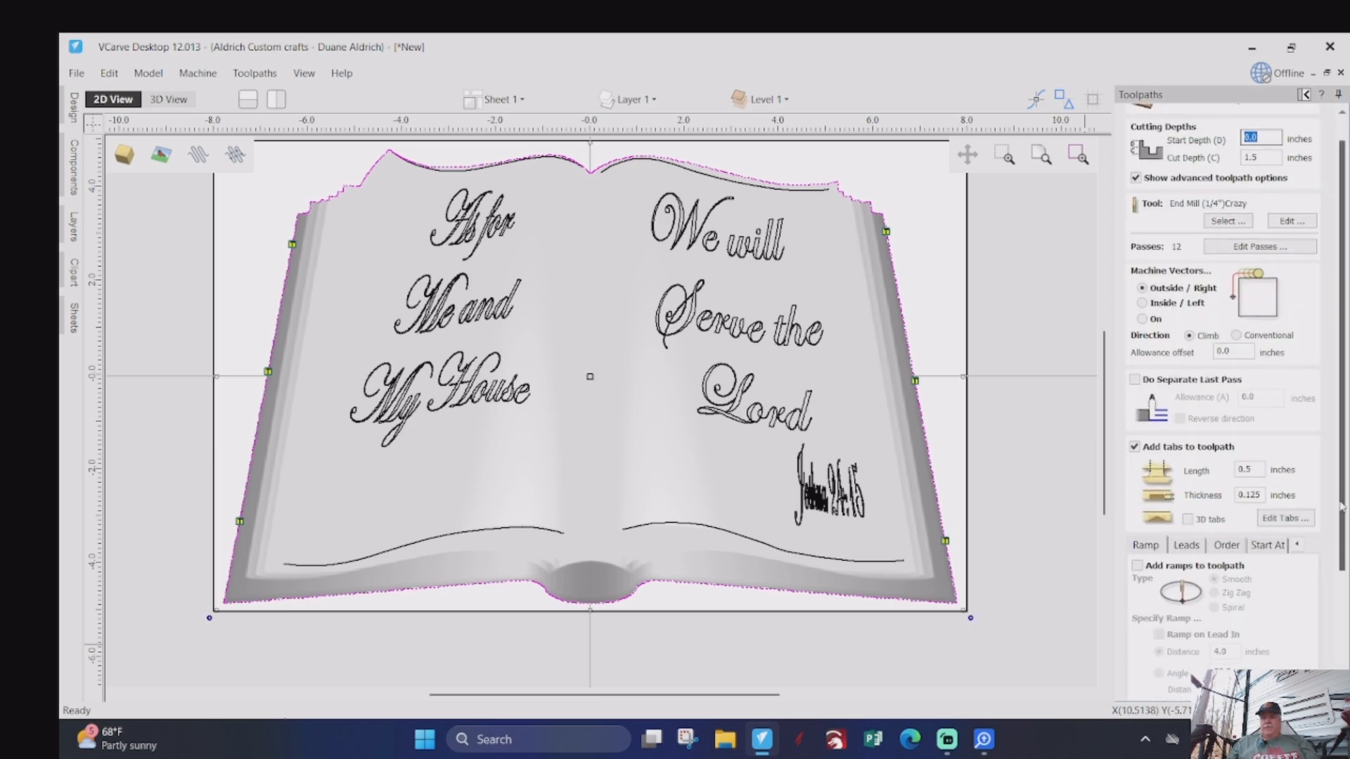
{"action": "left_click_drag", "start_coordinate": [1342, 507], "coordinate": [1342, 624]}
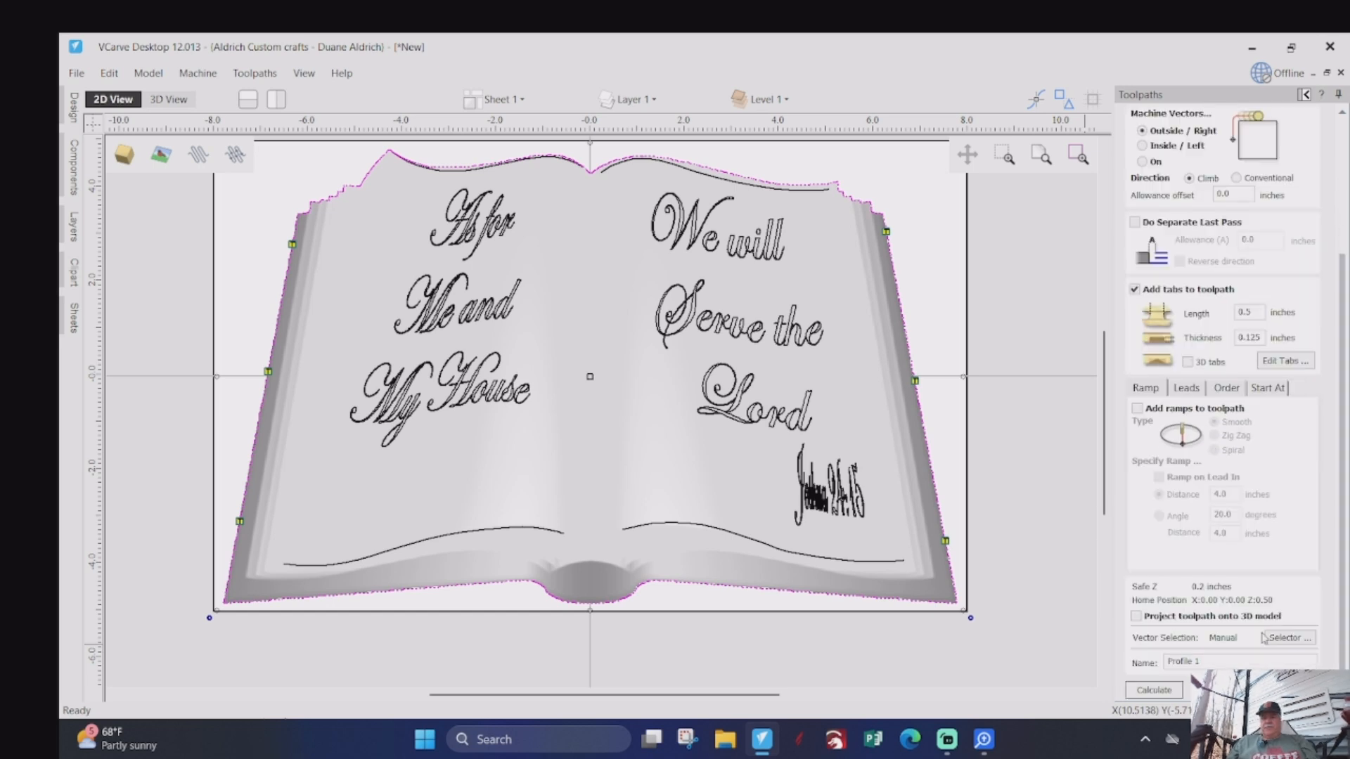
{"action": "left_click_drag", "start_coordinate": [1207, 661], "coordinate": [1195, 661]}
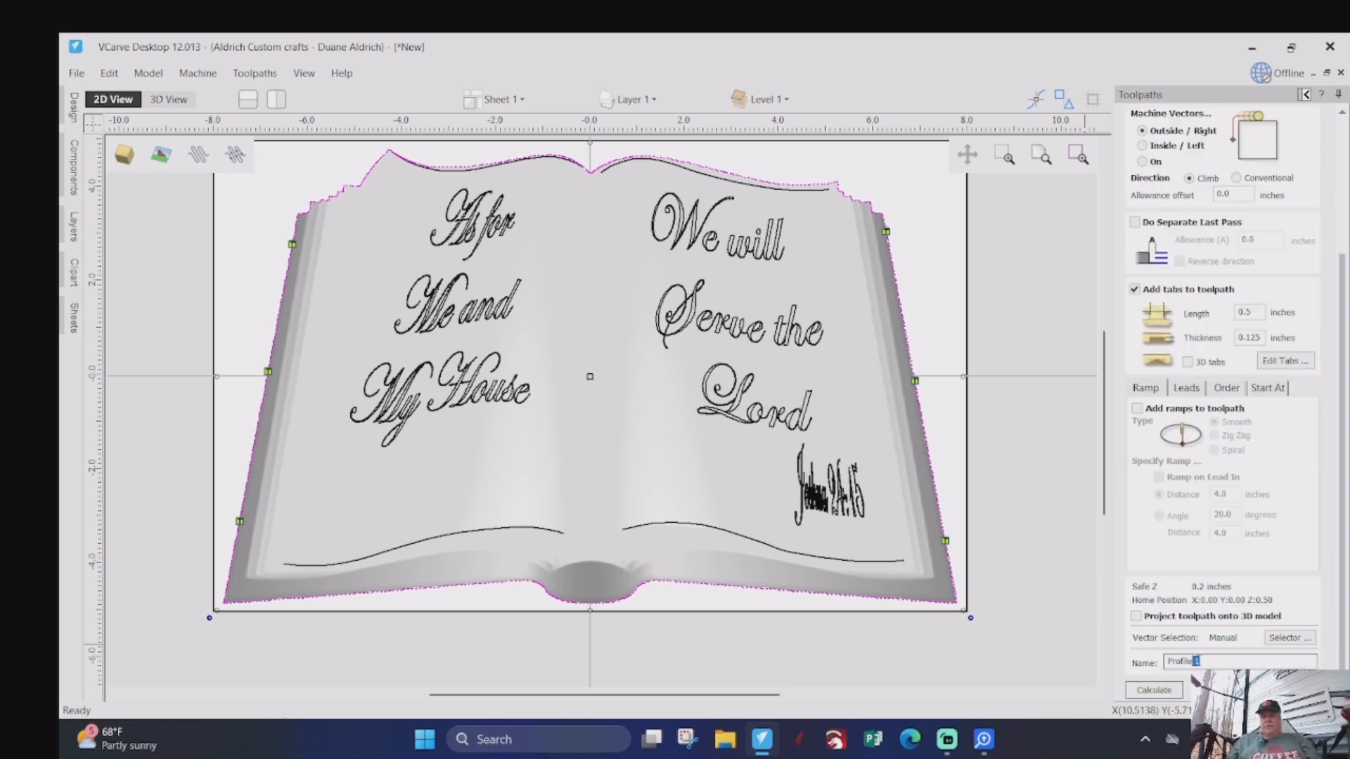
{"action": "key", "text": "BackSpace"}
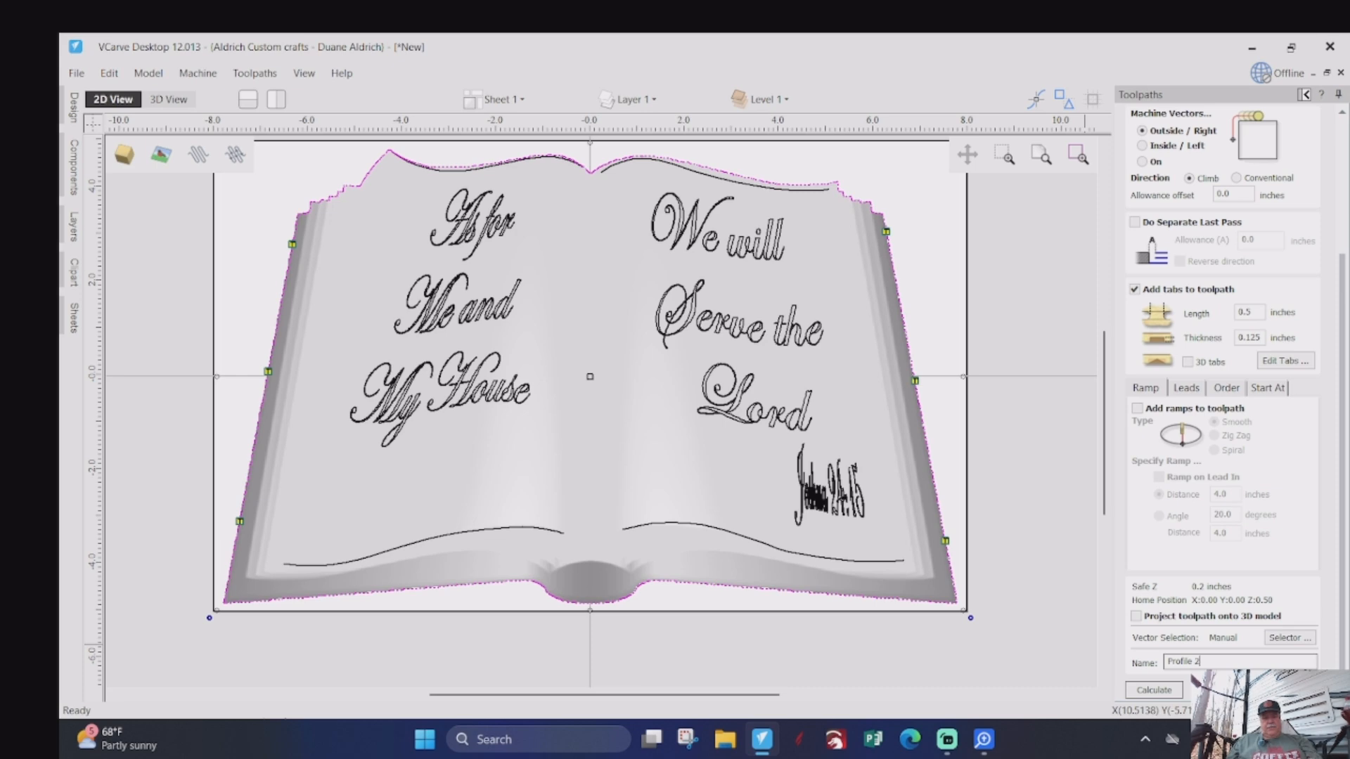
{"action": "type", "text": "EM"}
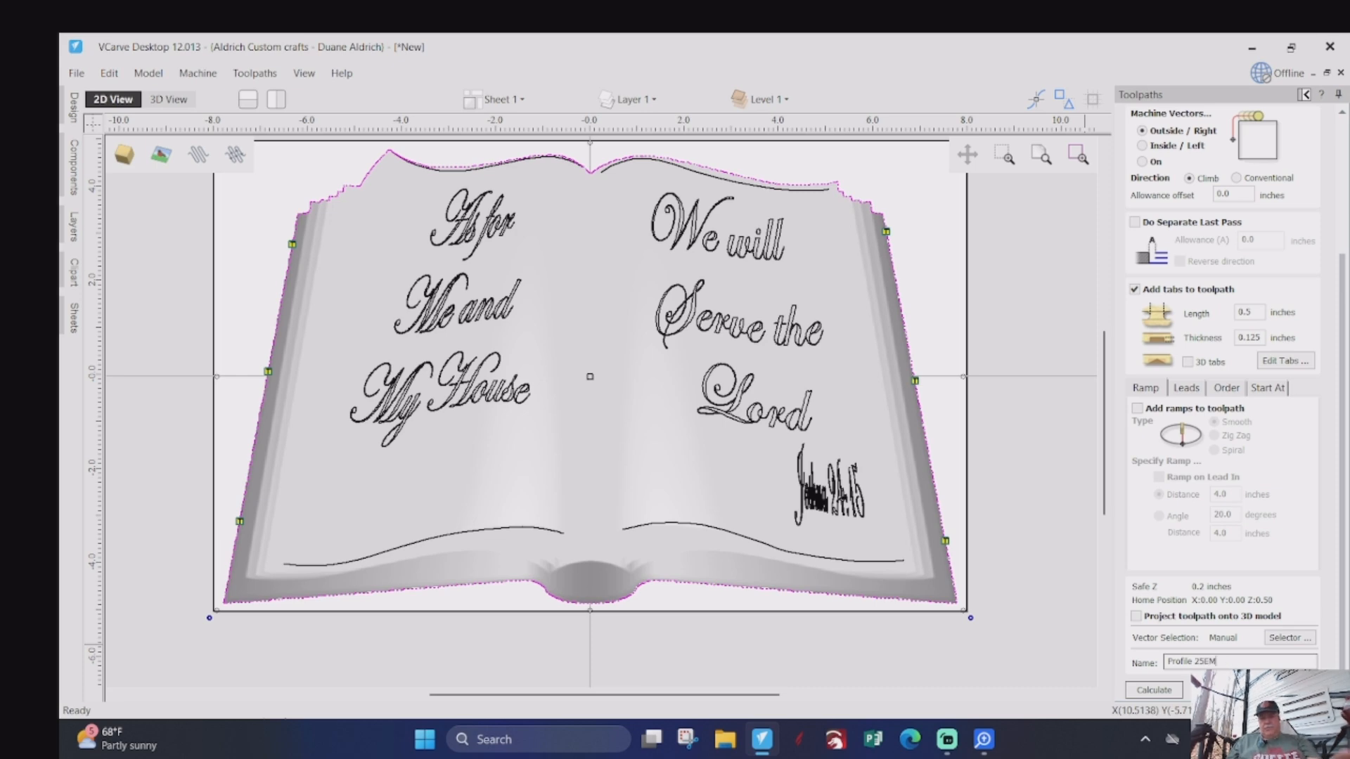
{"action": "left_click", "coordinate": [1156, 689]}
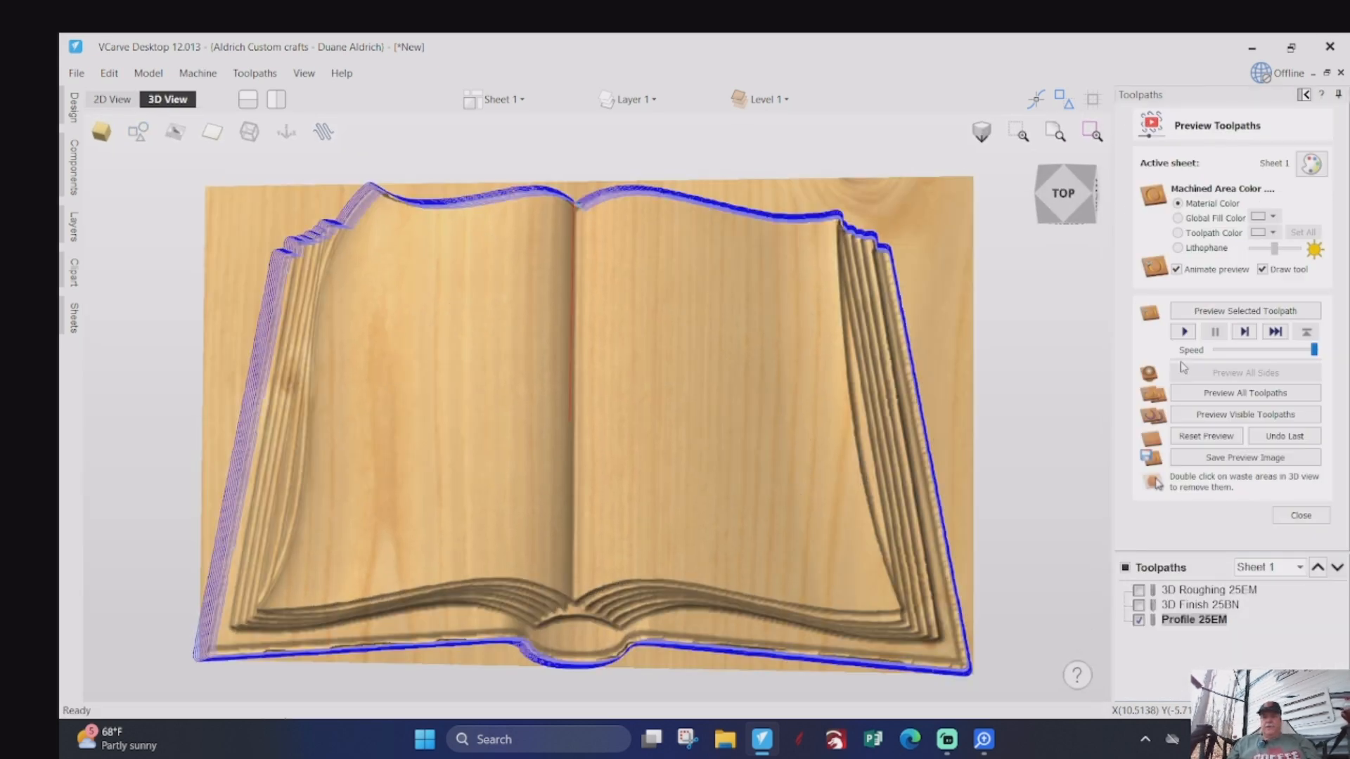
- Simulate the Profile 25EM toolpath and remove the two loose waste pieces along the book's lower edge
{"action": "left_click", "coordinate": [1184, 332]}
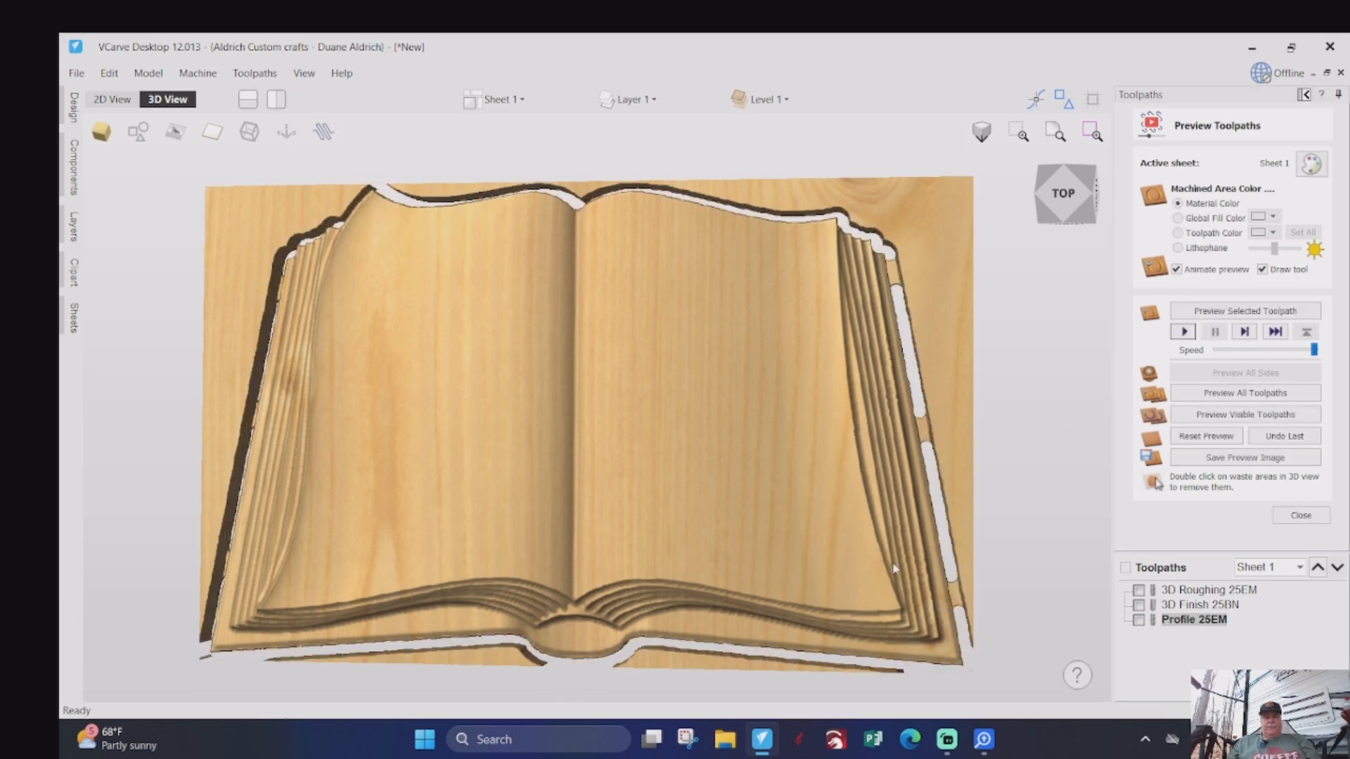
{"action": "left_click_drag", "start_coordinate": [741, 578], "coordinate": [689, 663]}
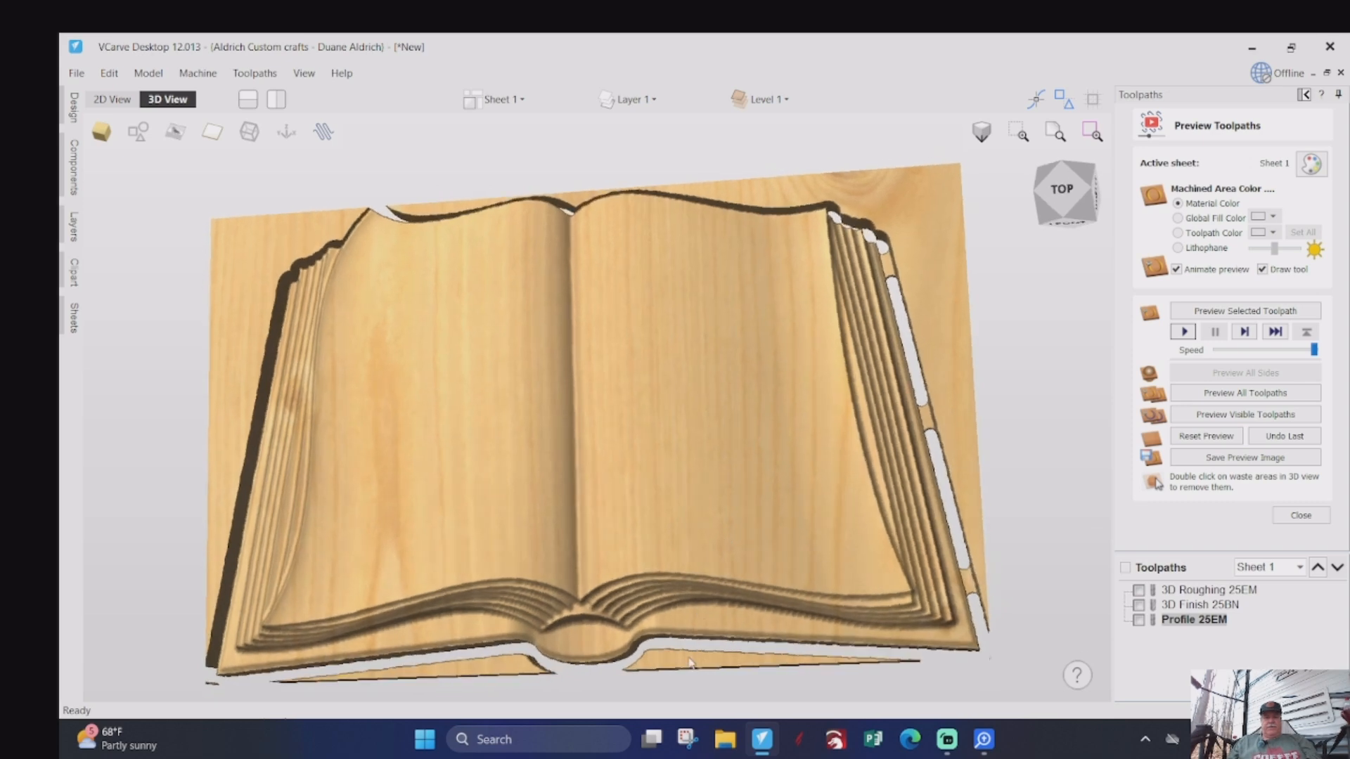
{"action": "double_click", "coordinate": [679, 662]}
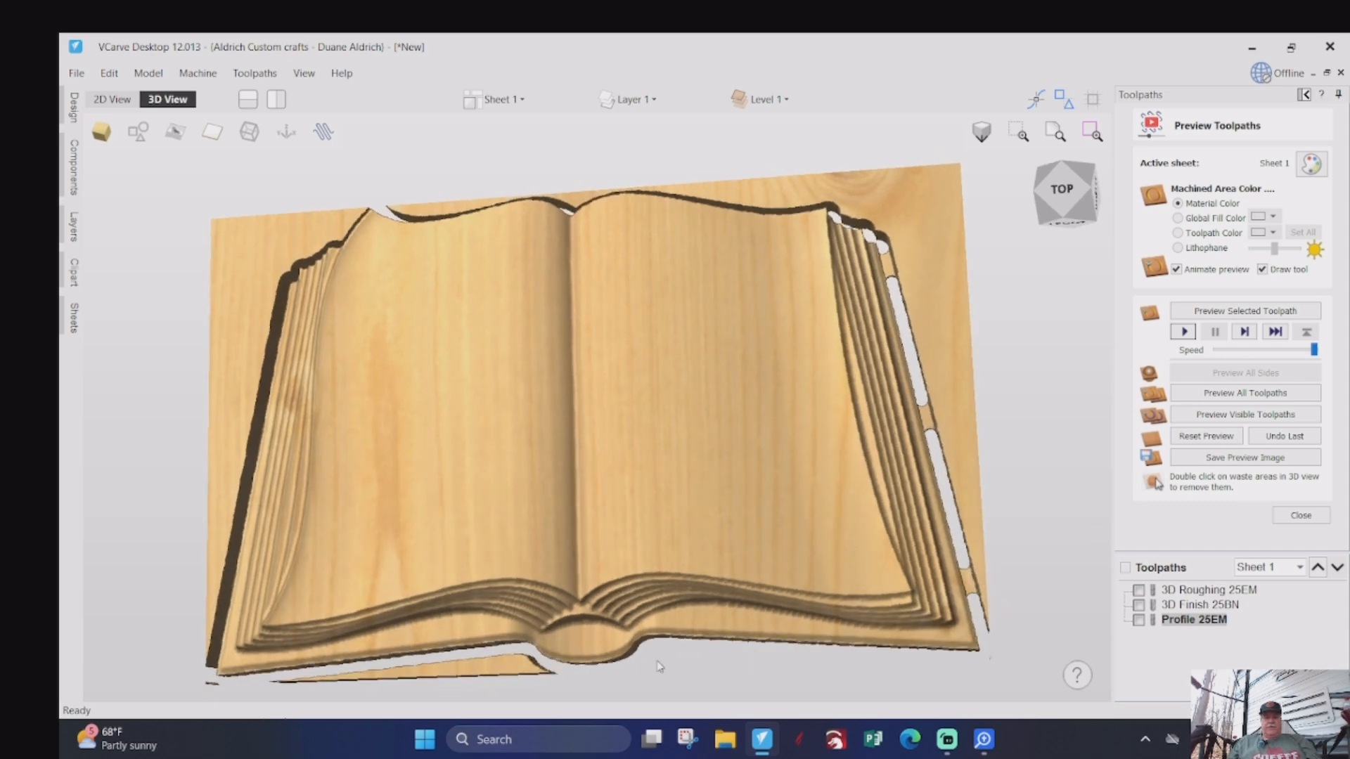
{"action": "double_click", "coordinate": [514, 666]}
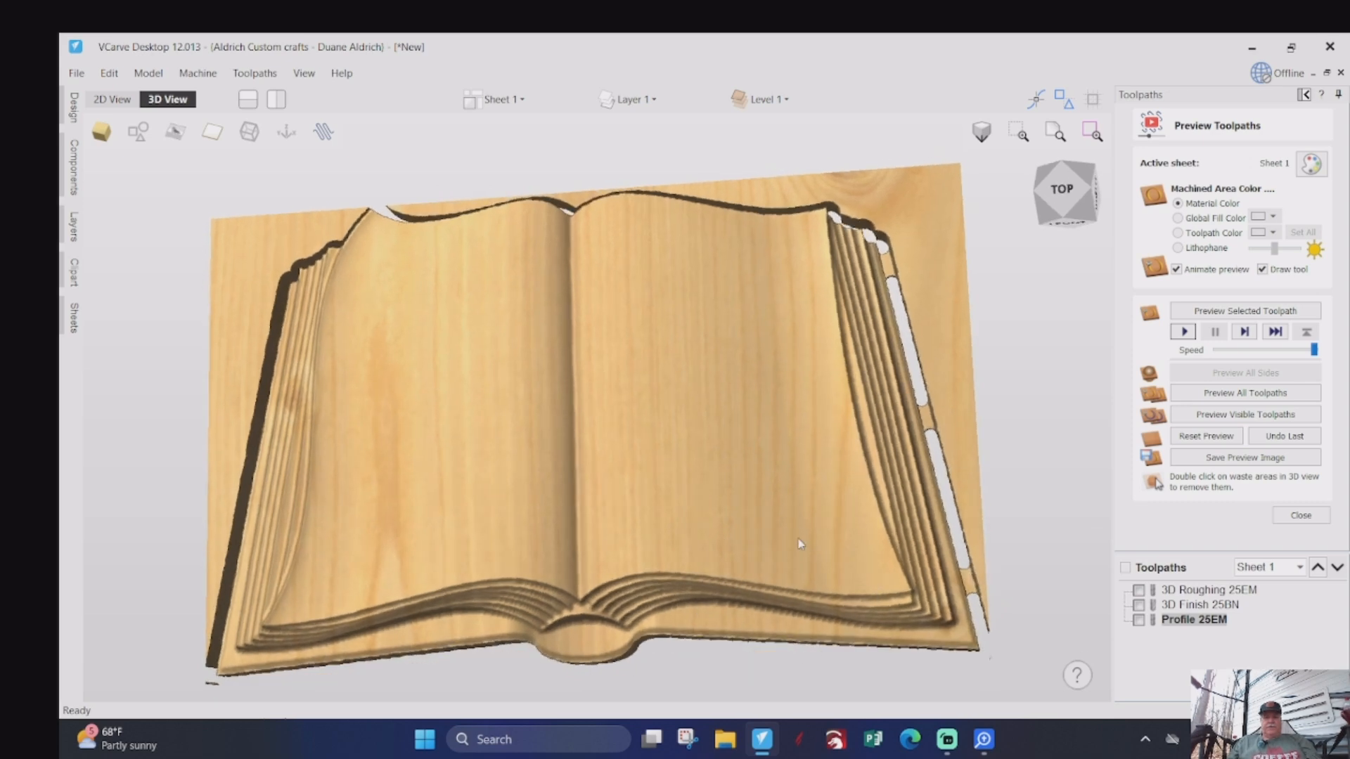
- Reorder the toolpaths so Profile 25EM comes before 3D Finish 25BN, and close the toolpath preview
{"action": "left_click_drag", "start_coordinate": [794, 483], "coordinate": [824, 518]}
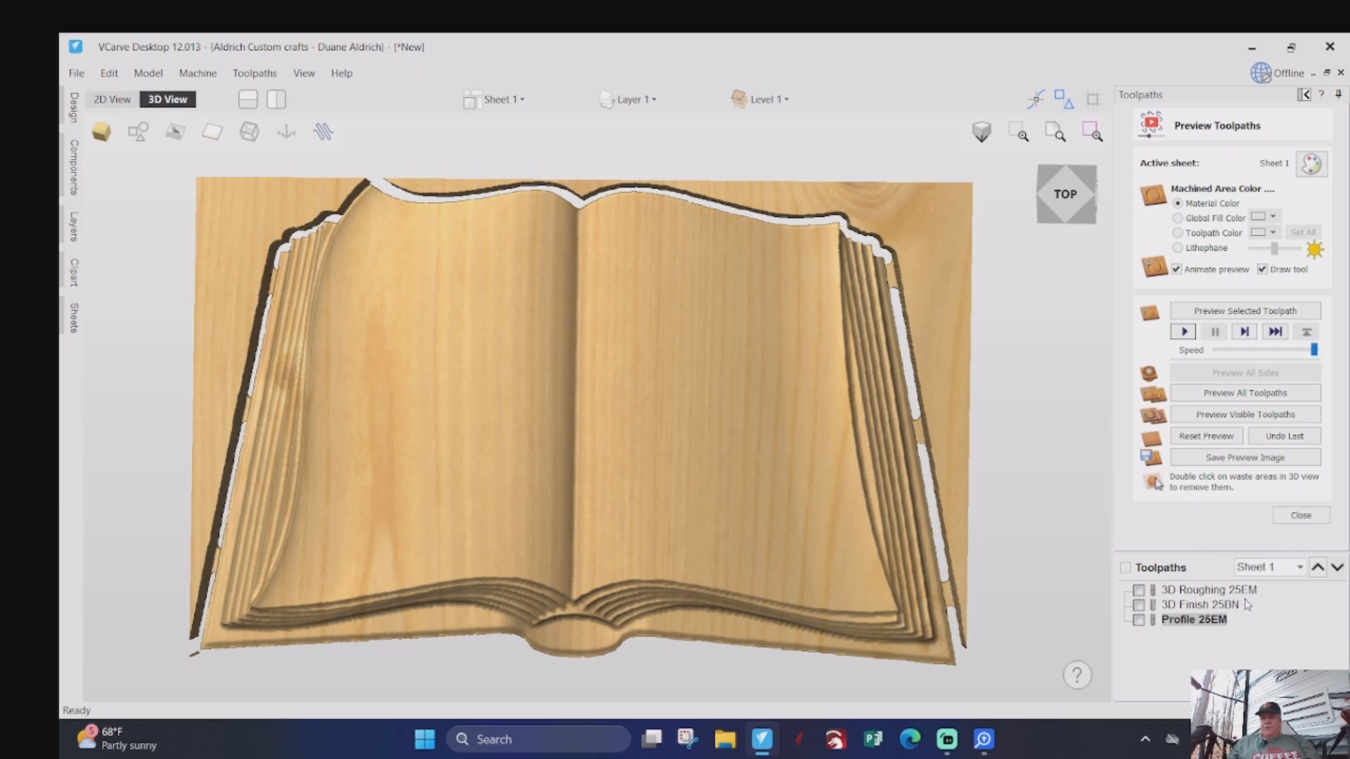
{"action": "left_click", "coordinate": [1317, 567]}
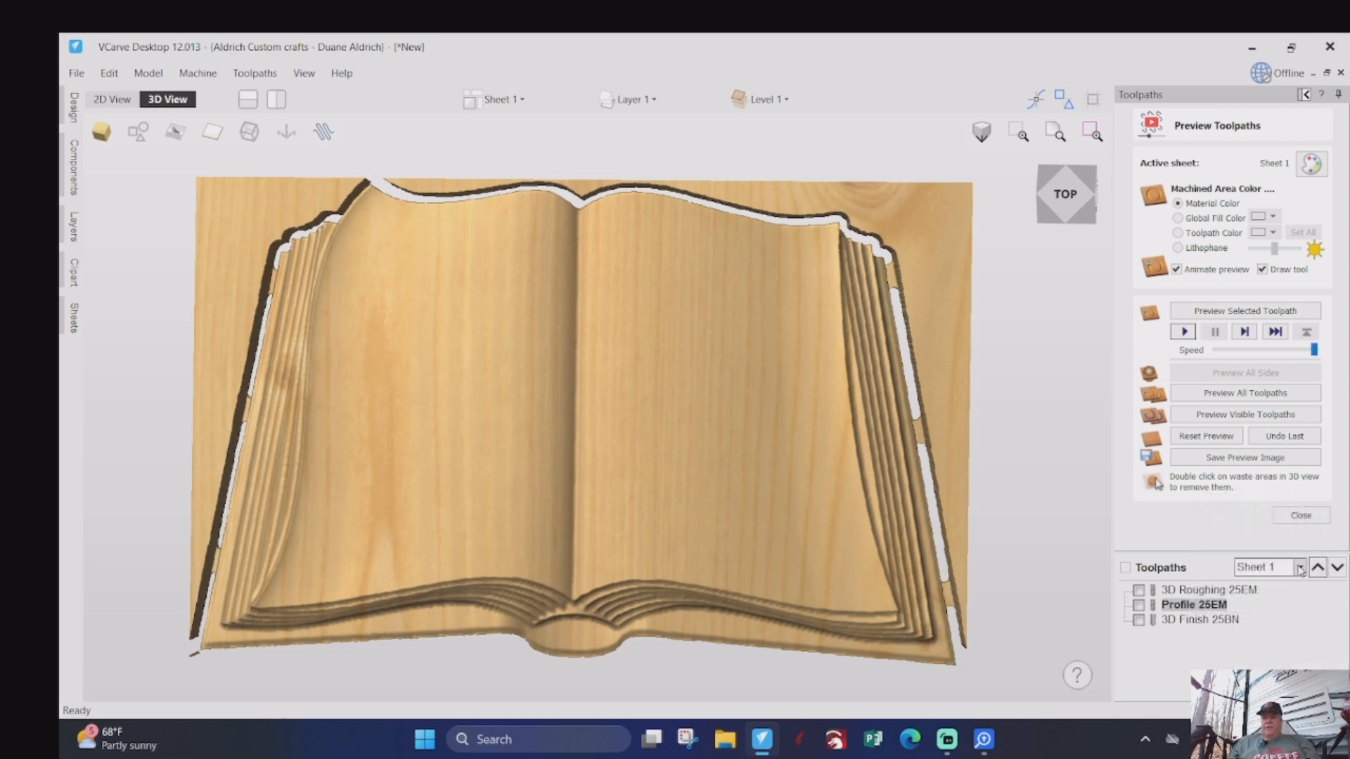
{"action": "left_click", "coordinate": [1299, 515]}
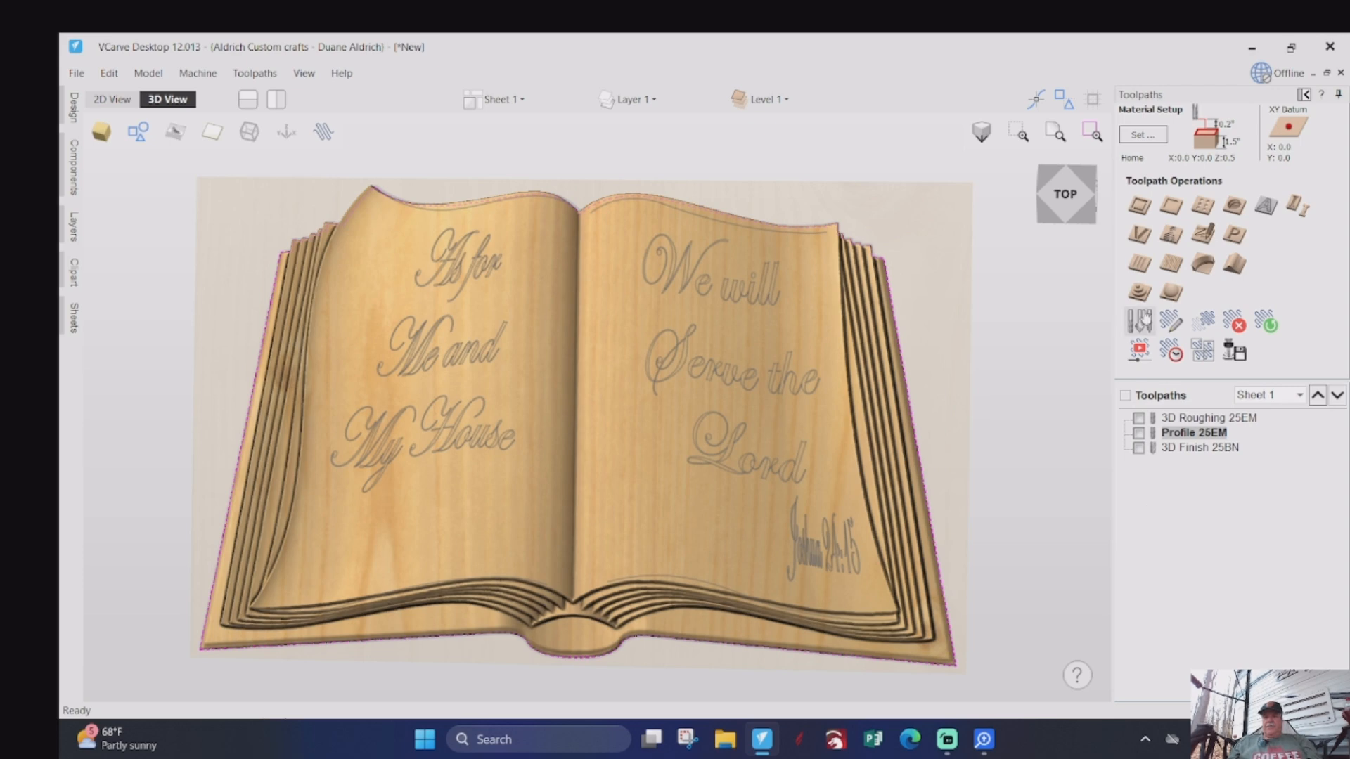
- Select both verse text blocks and the Joshua 24:15 reference, and start a V-Carve toolpath using the V-Bit (60.0° - 1/4")
{"action": "left_click", "coordinate": [452, 273]}
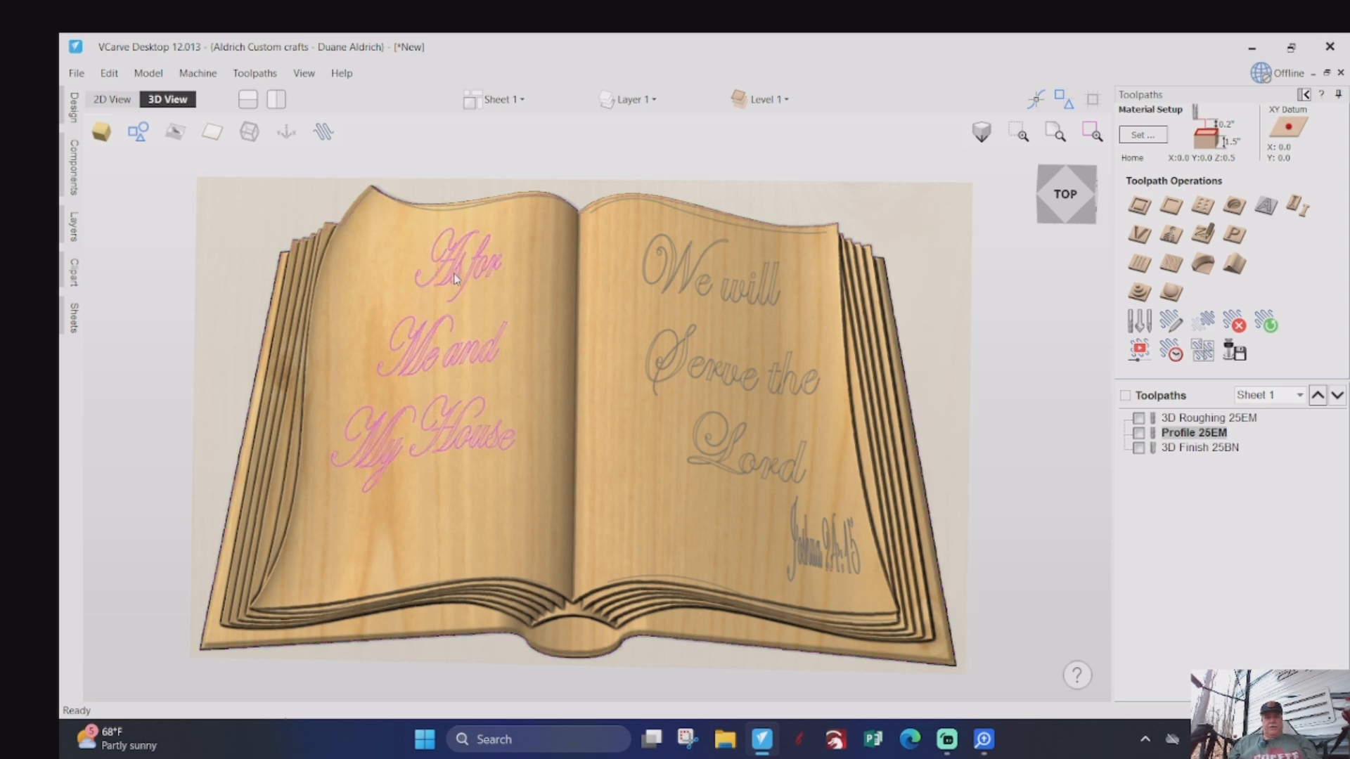
{"action": "left_click", "coordinate": [687, 272], "text": "shift"}
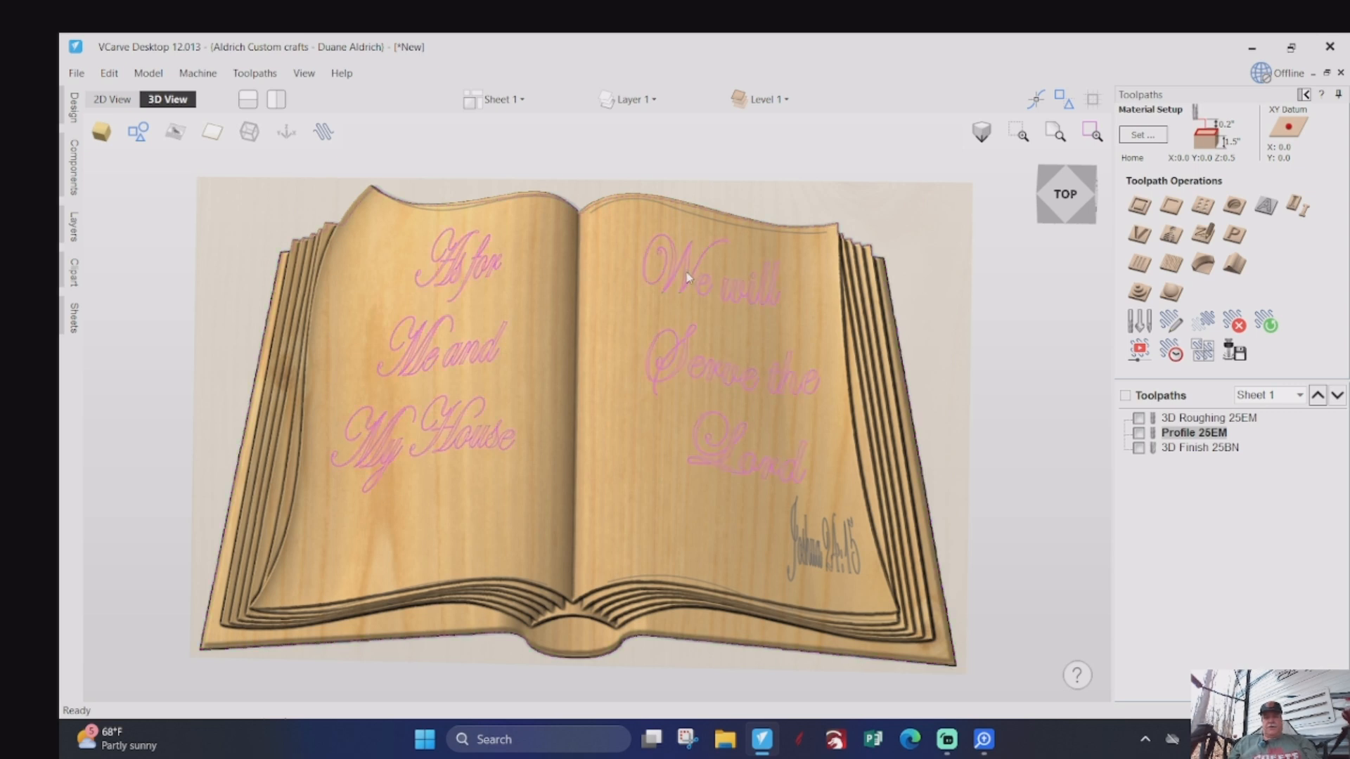
{"action": "left_click", "coordinate": [806, 561], "text": "shift"}
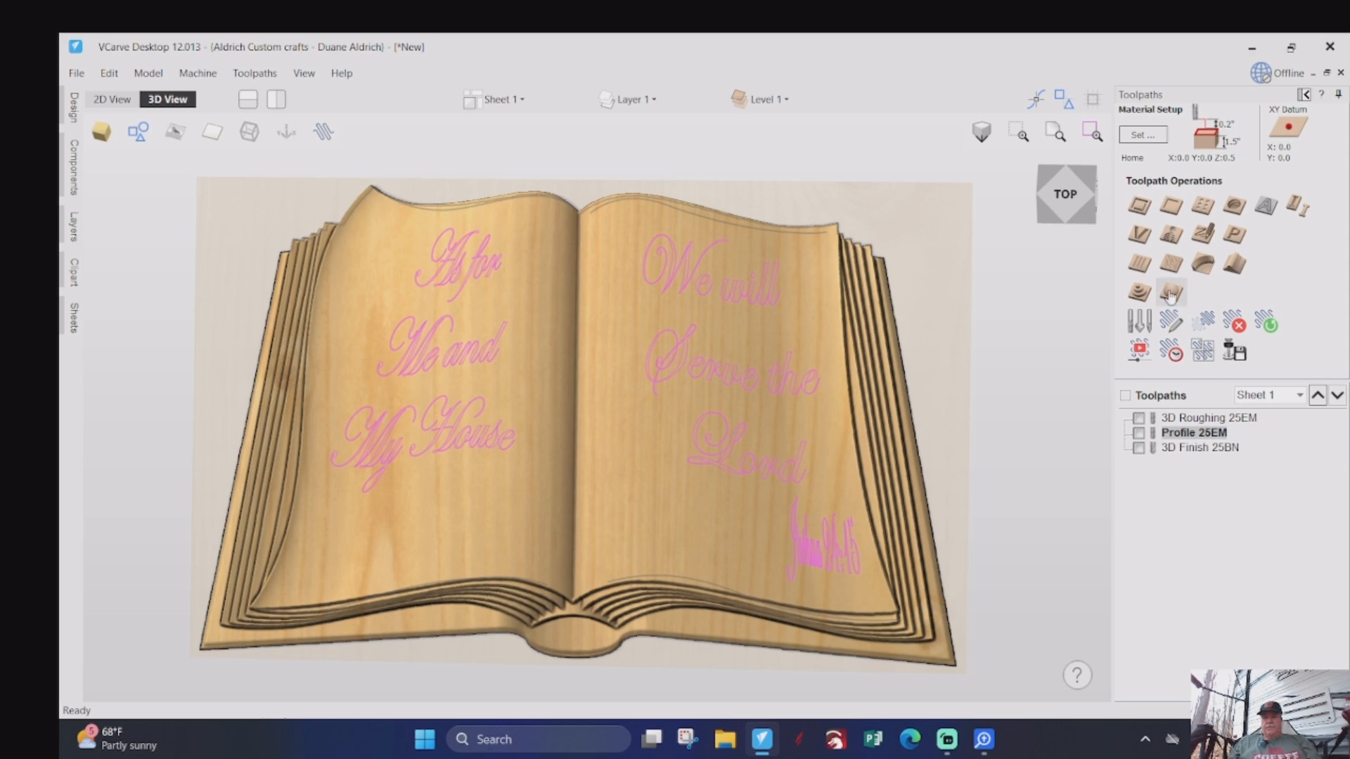
{"action": "left_click", "coordinate": [1139, 237]}
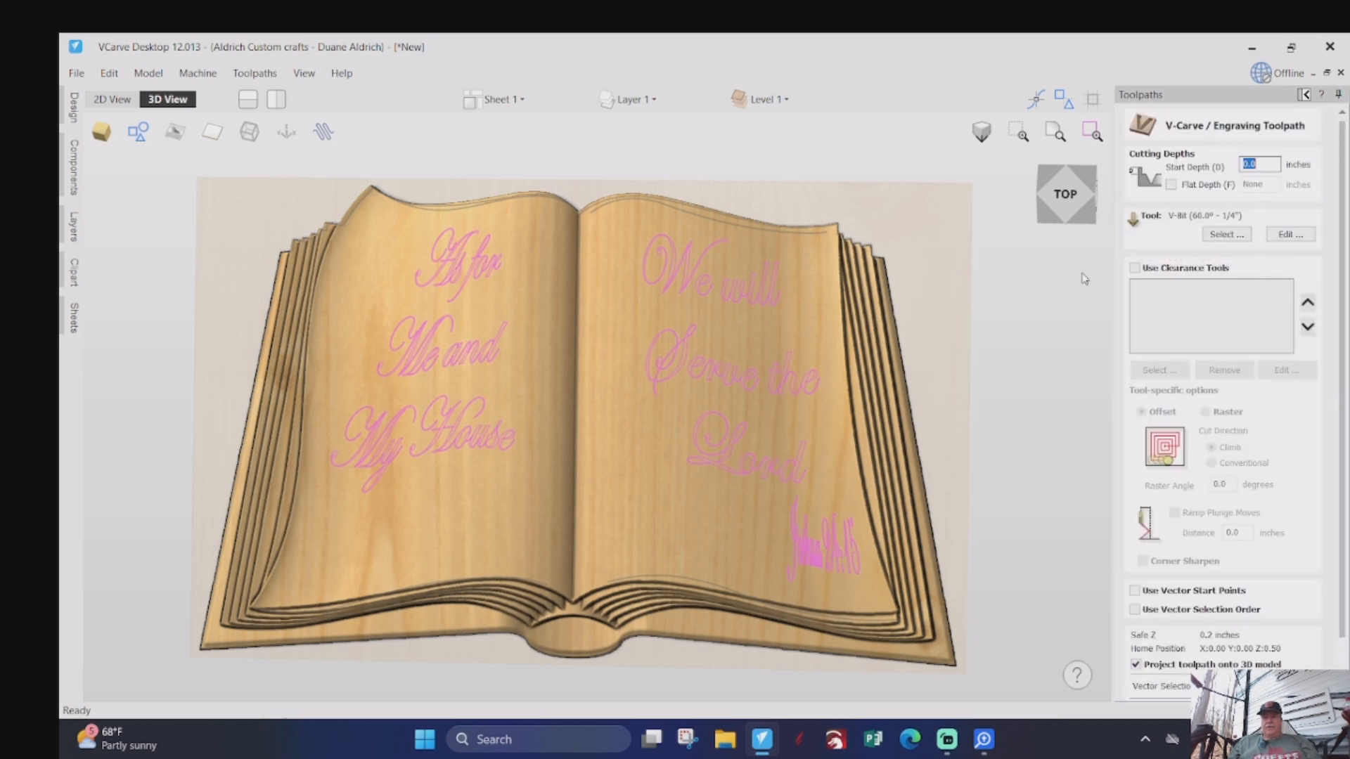
{"action": "left_click", "coordinate": [1225, 235]}
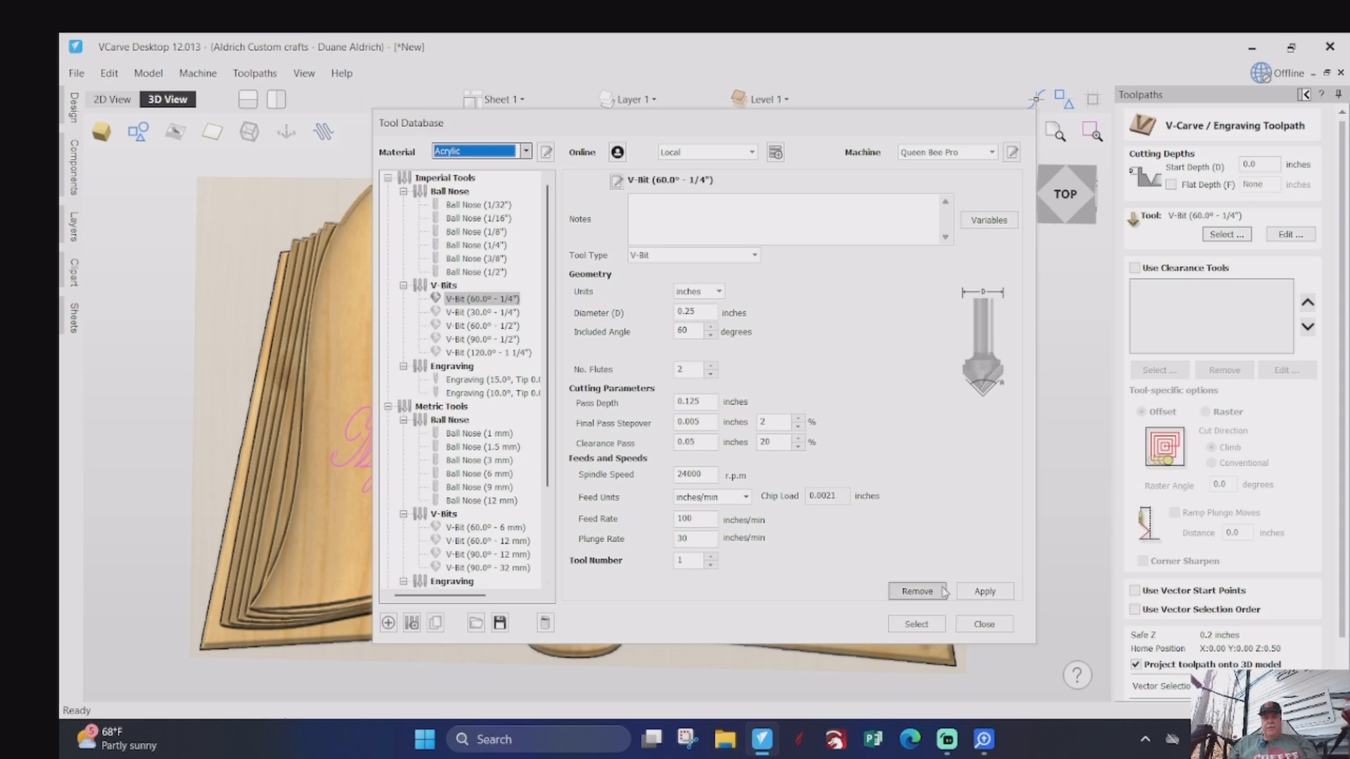
{"action": "left_click", "coordinate": [916, 624]}
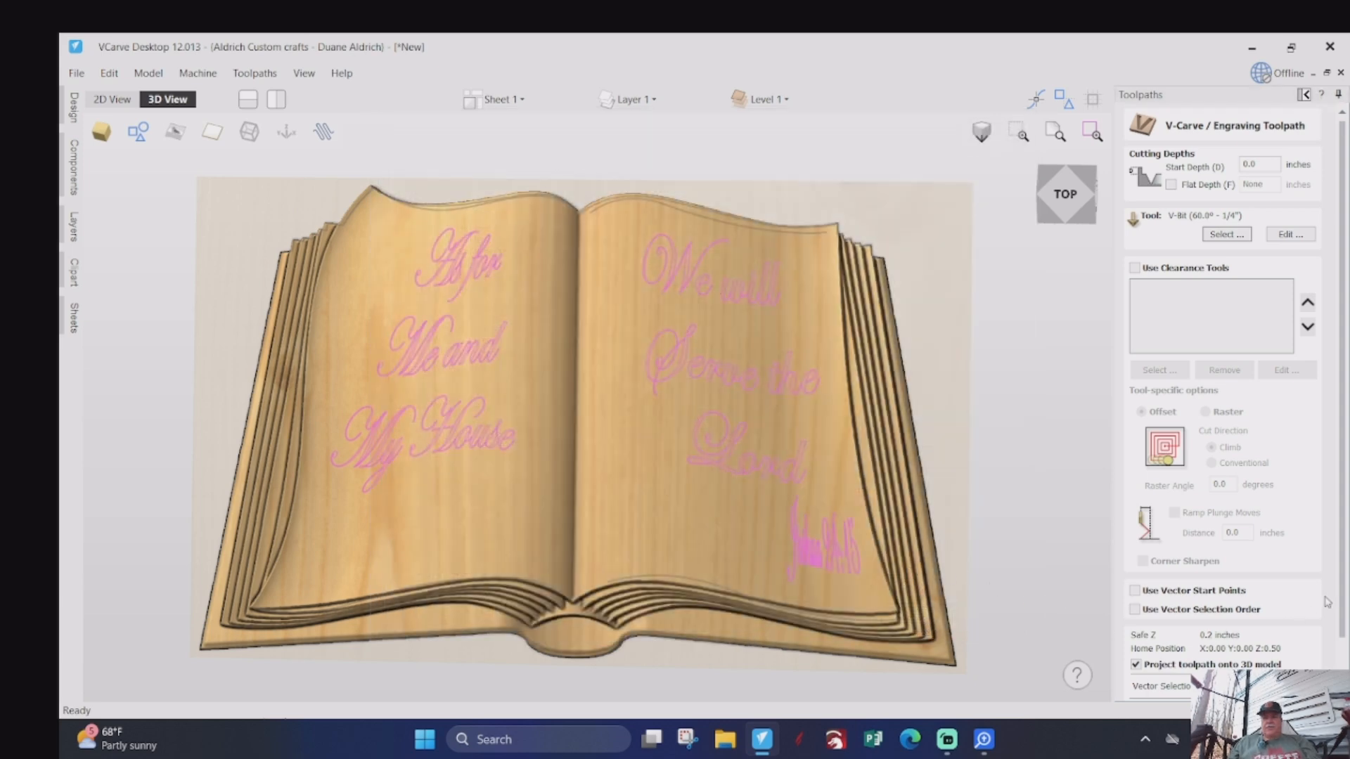
- Name the lettering toolpath V-Carve 60V and calculate it with projection onto the 3D model
{"action": "left_click_drag", "start_coordinate": [1340, 591], "coordinate": [1340, 666]}
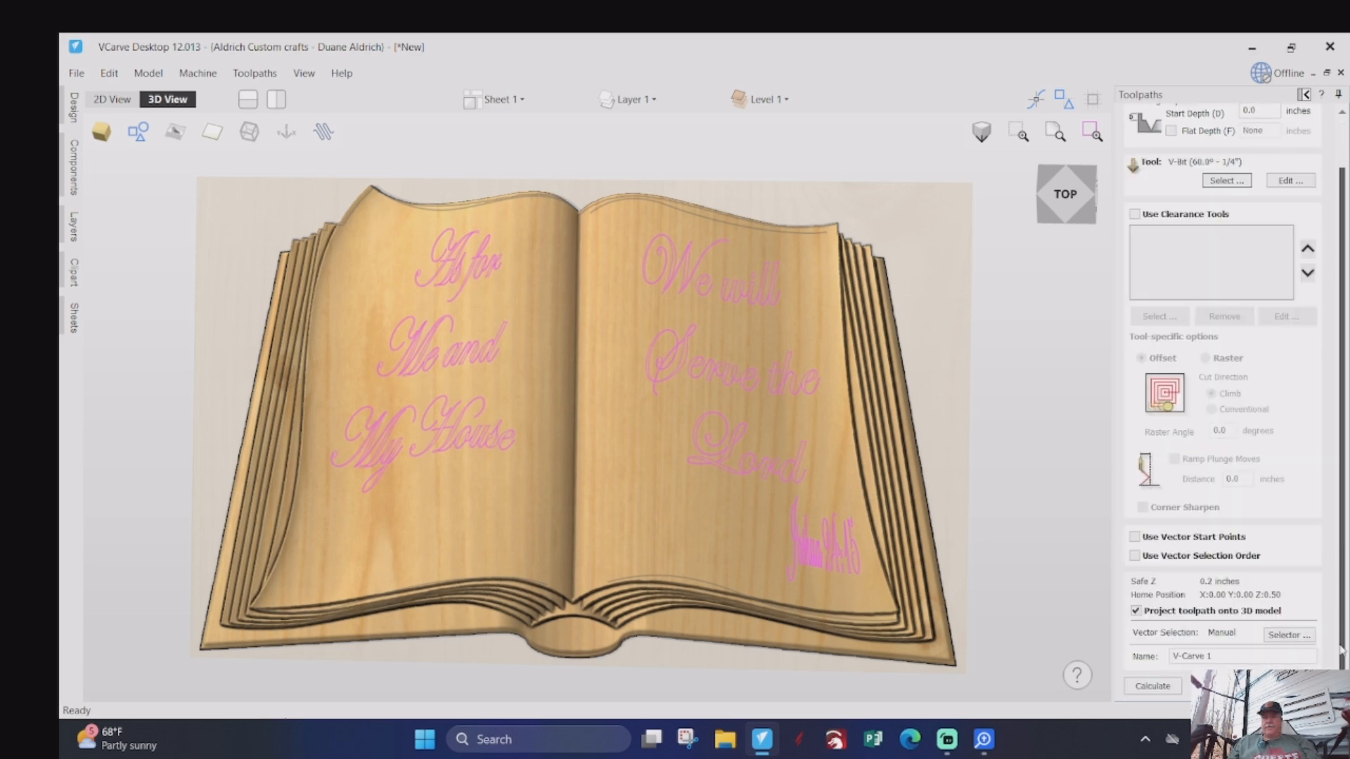
{"action": "left_click", "coordinate": [1218, 657]}
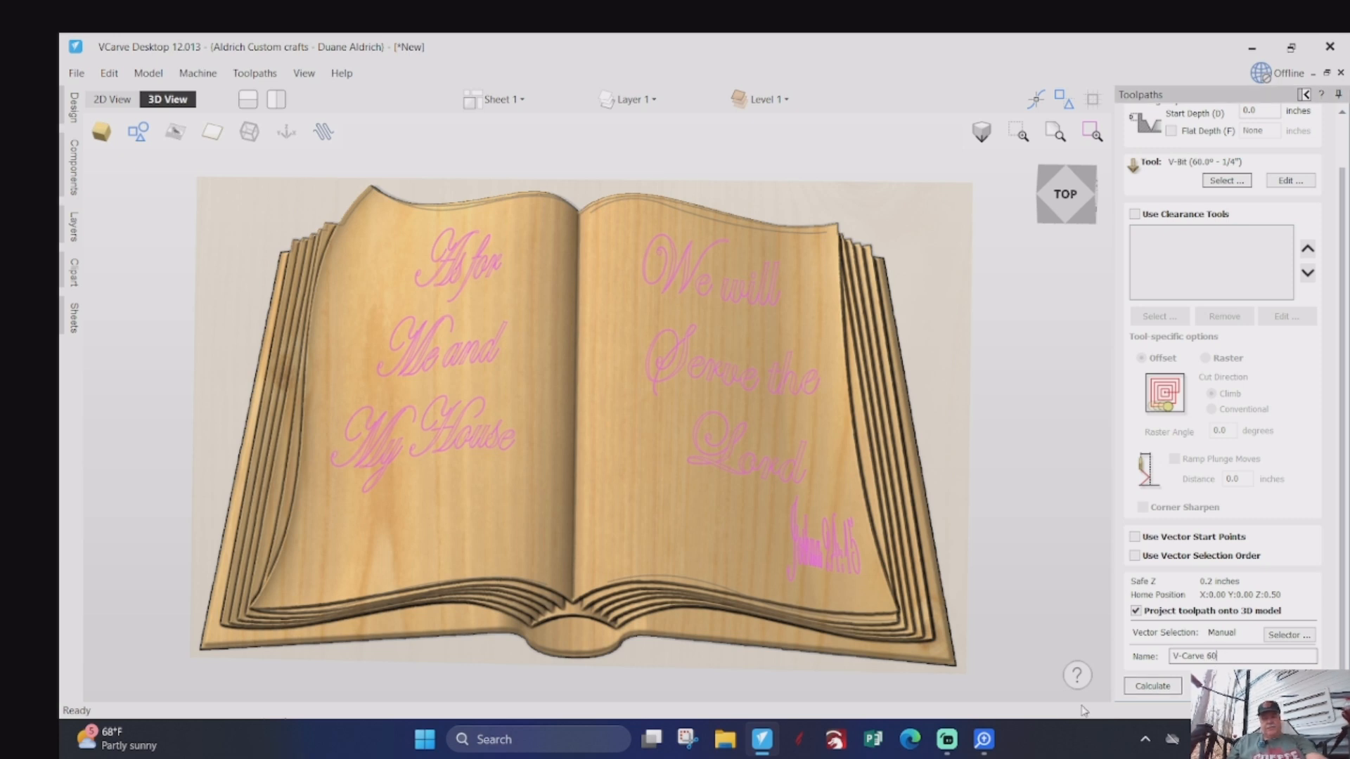
{"action": "type", "text": "60V"}
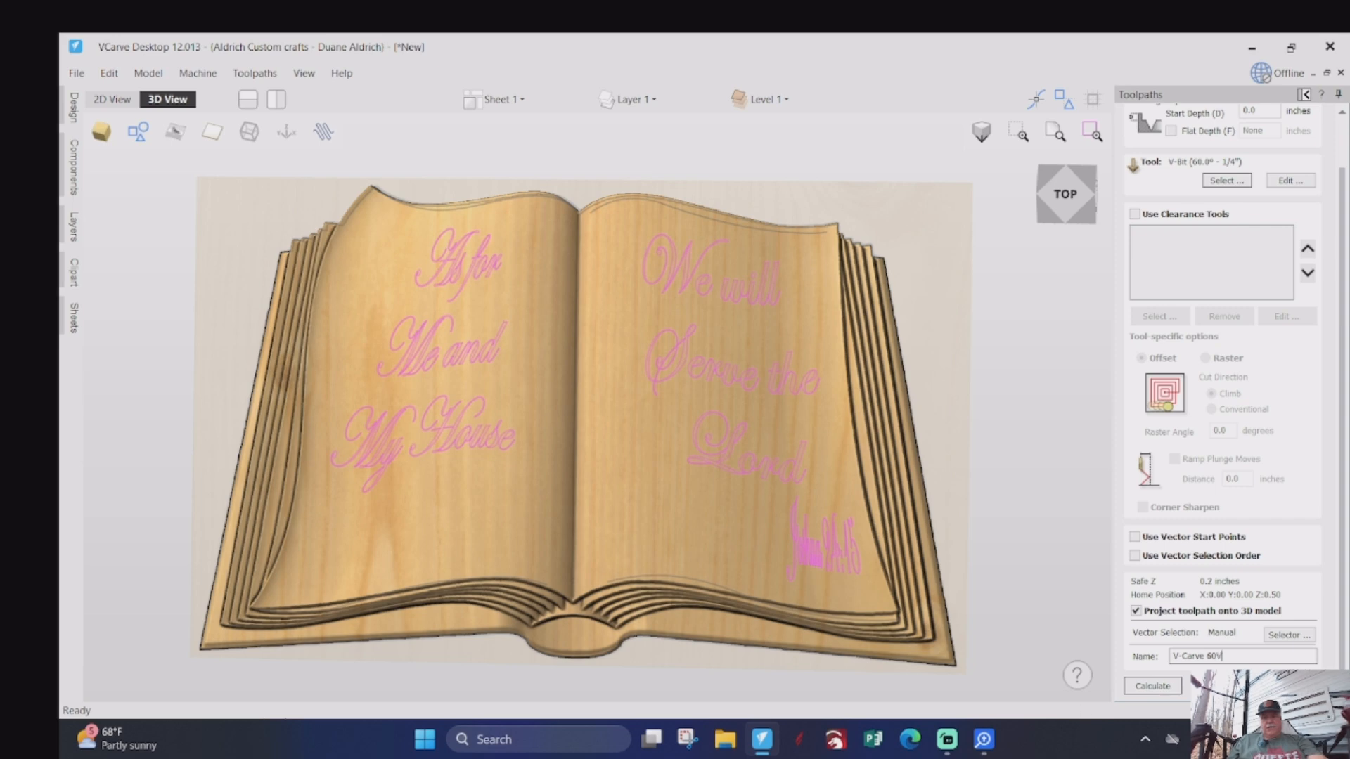
{"action": "left_click", "coordinate": [1163, 687]}
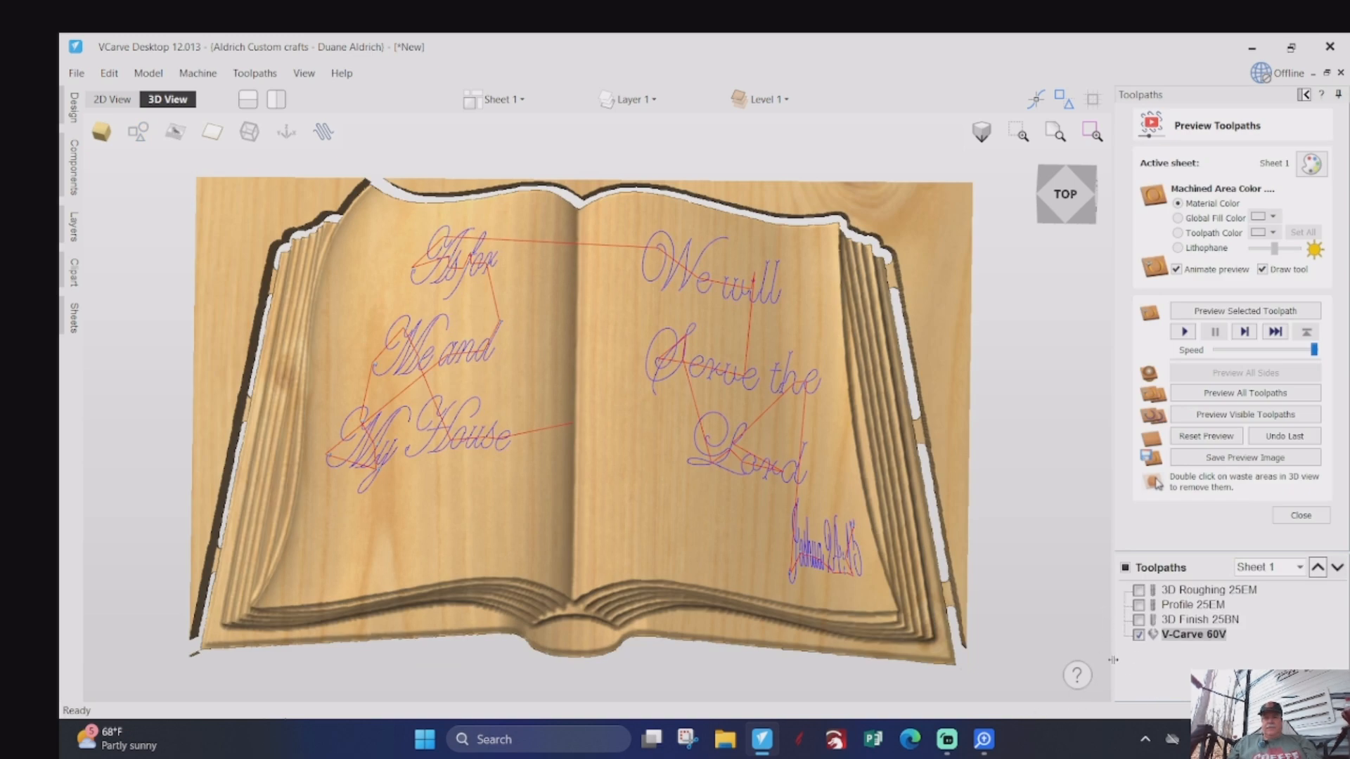
- Simulate the V-Carve 60V toolpath and inspect the carved lettering, especially the legibility of the Joshua 24:15 reference
{"action": "left_click", "coordinate": [1184, 333]}
{"action": "scroll", "coordinate": [668, 430], "scroll_direction": "up", "scroll_amount": 3}
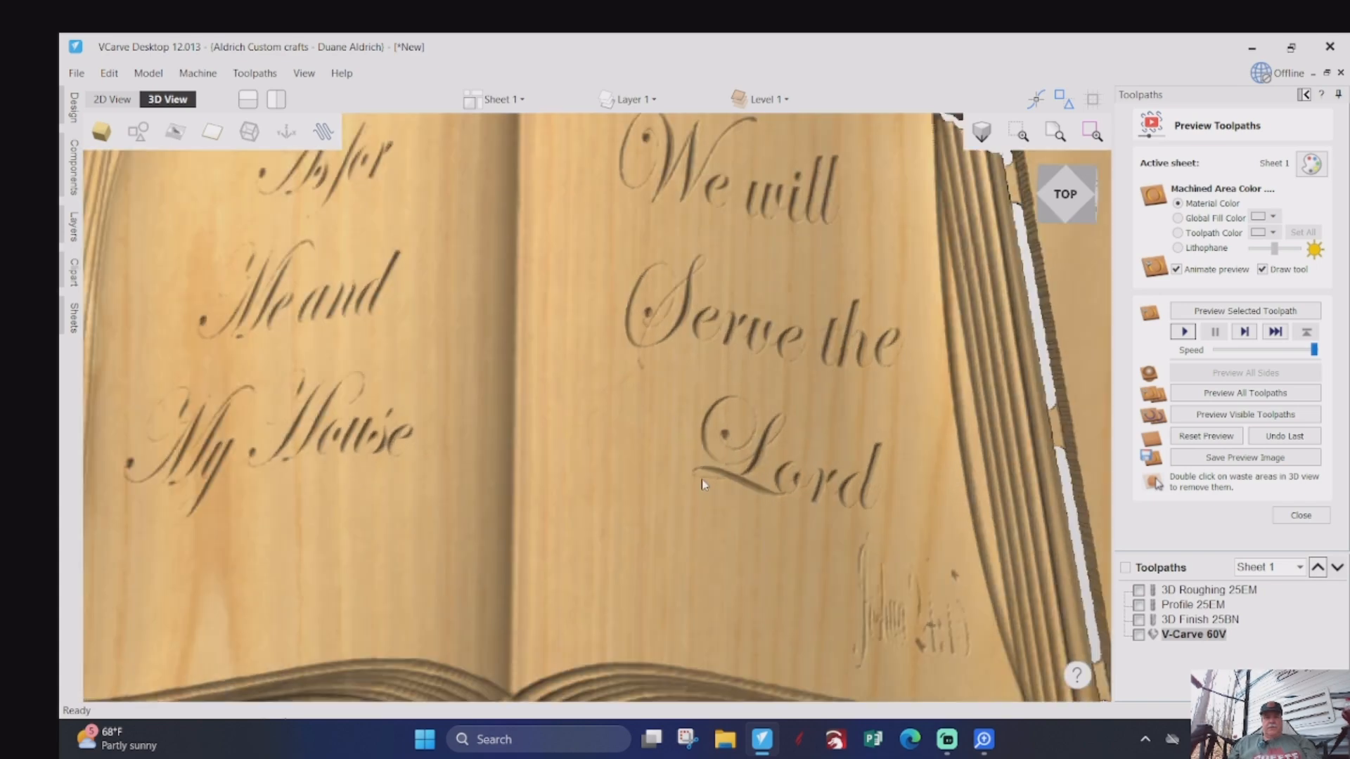
{"action": "left_click_drag", "start_coordinate": [438, 438], "coordinate": [794, 433]}
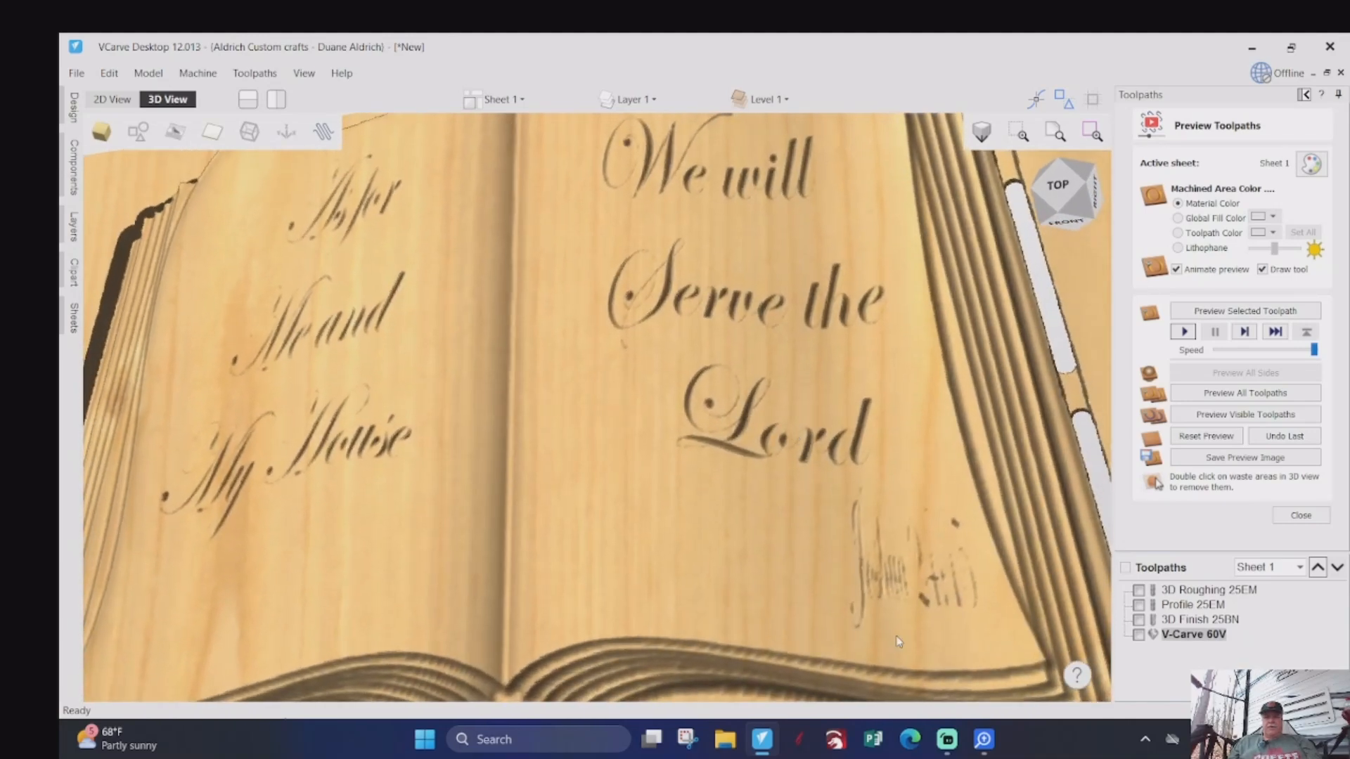
{"action": "scroll", "coordinate": [963, 598], "scroll_direction": "up", "scroll_amount": 2}
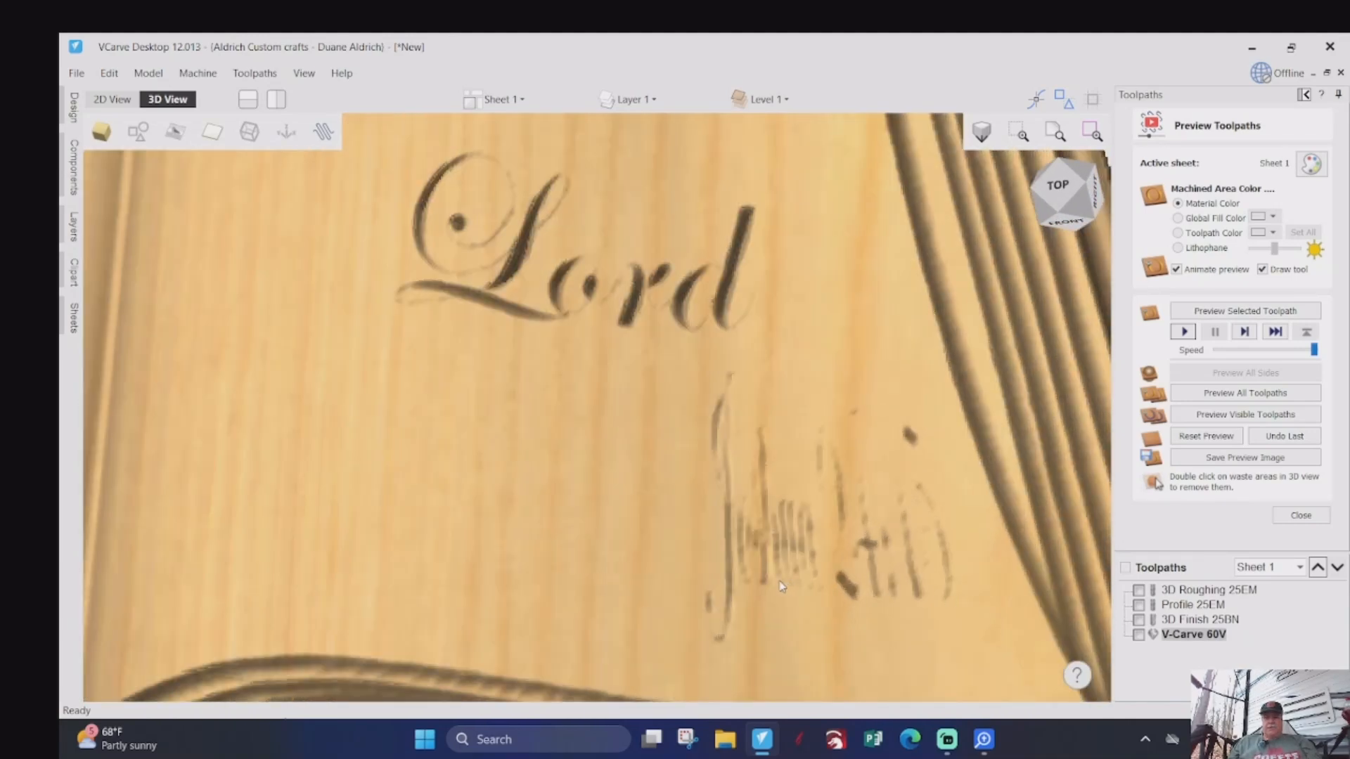
{"action": "left_click_drag", "start_coordinate": [780, 581], "coordinate": [837, 647]}
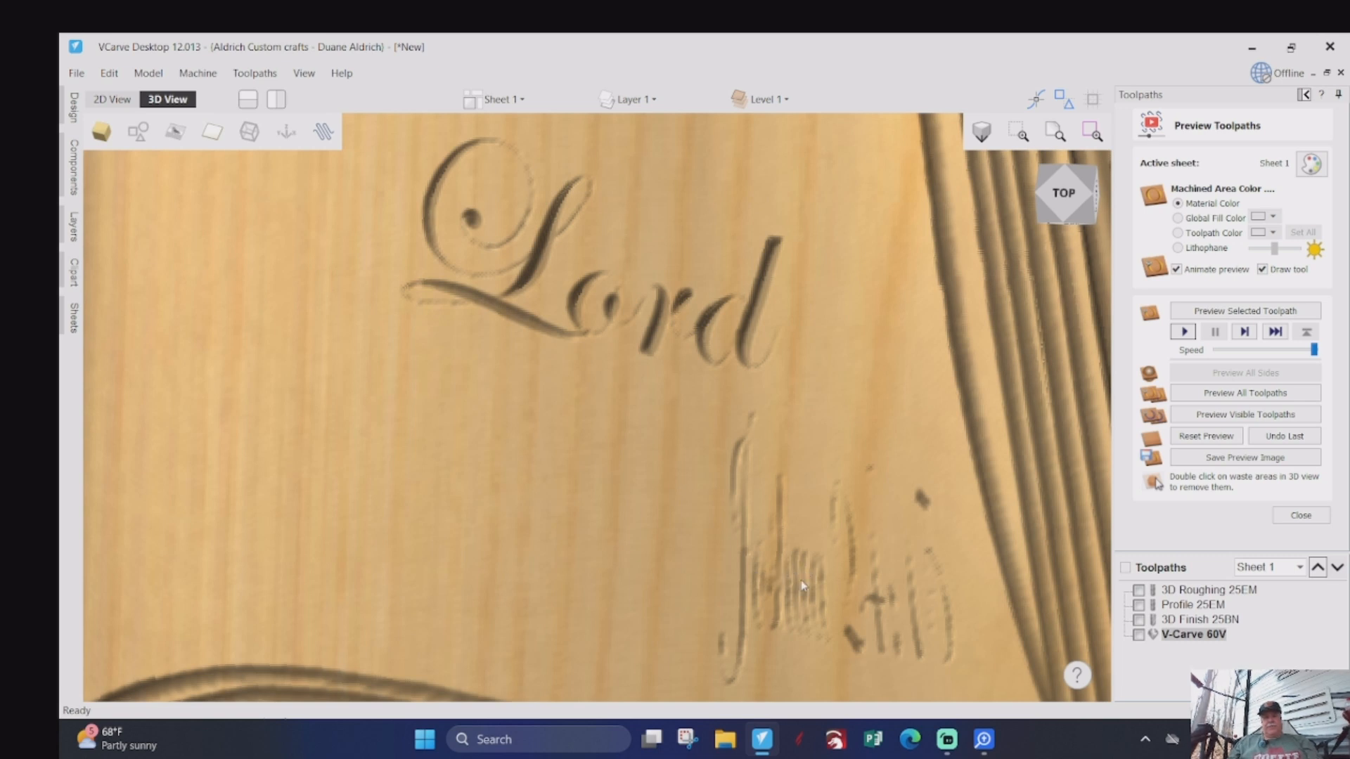
{"action": "left_click_drag", "start_coordinate": [777, 574], "coordinate": [779, 578]}
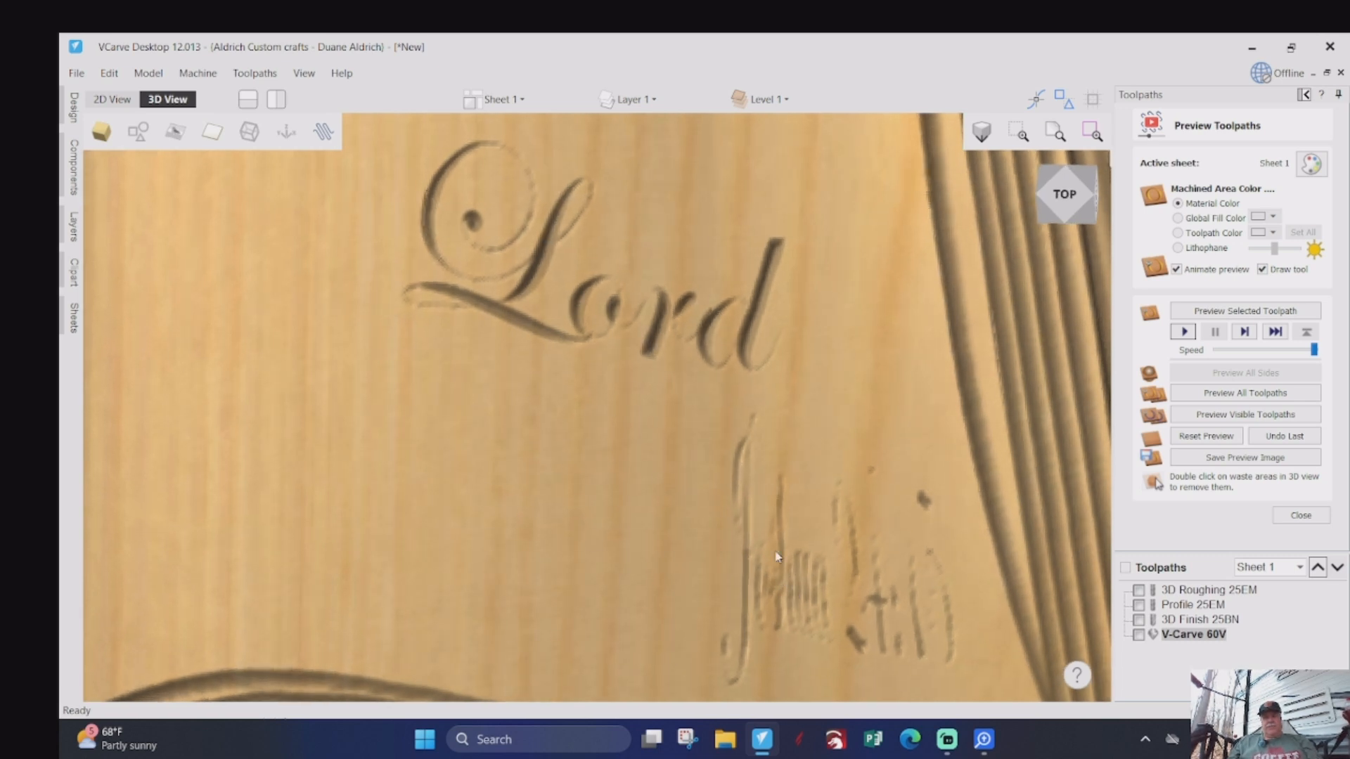
{"action": "scroll", "coordinate": [734, 554], "scroll_direction": "down", "scroll_amount": 3}
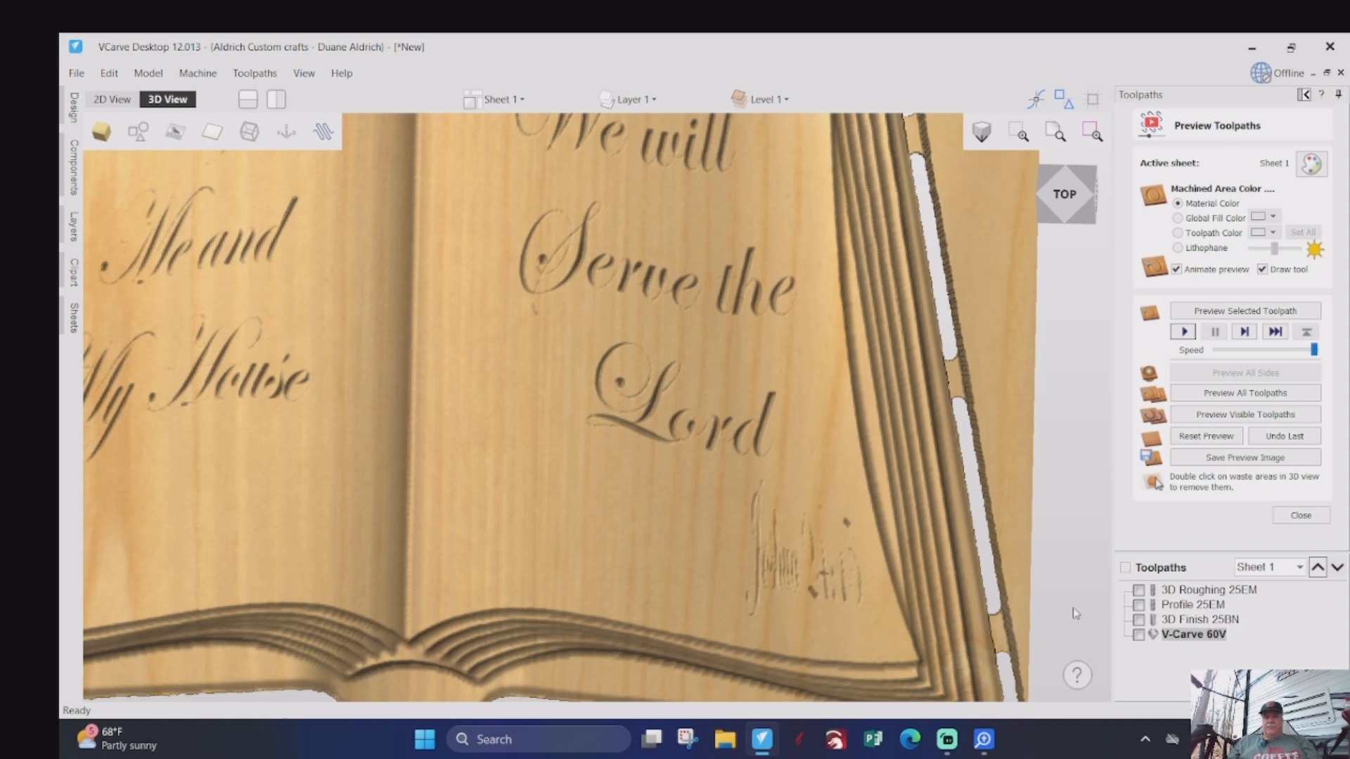
{"action": "scroll", "coordinate": [871, 508], "scroll_direction": "down", "scroll_amount": 3}
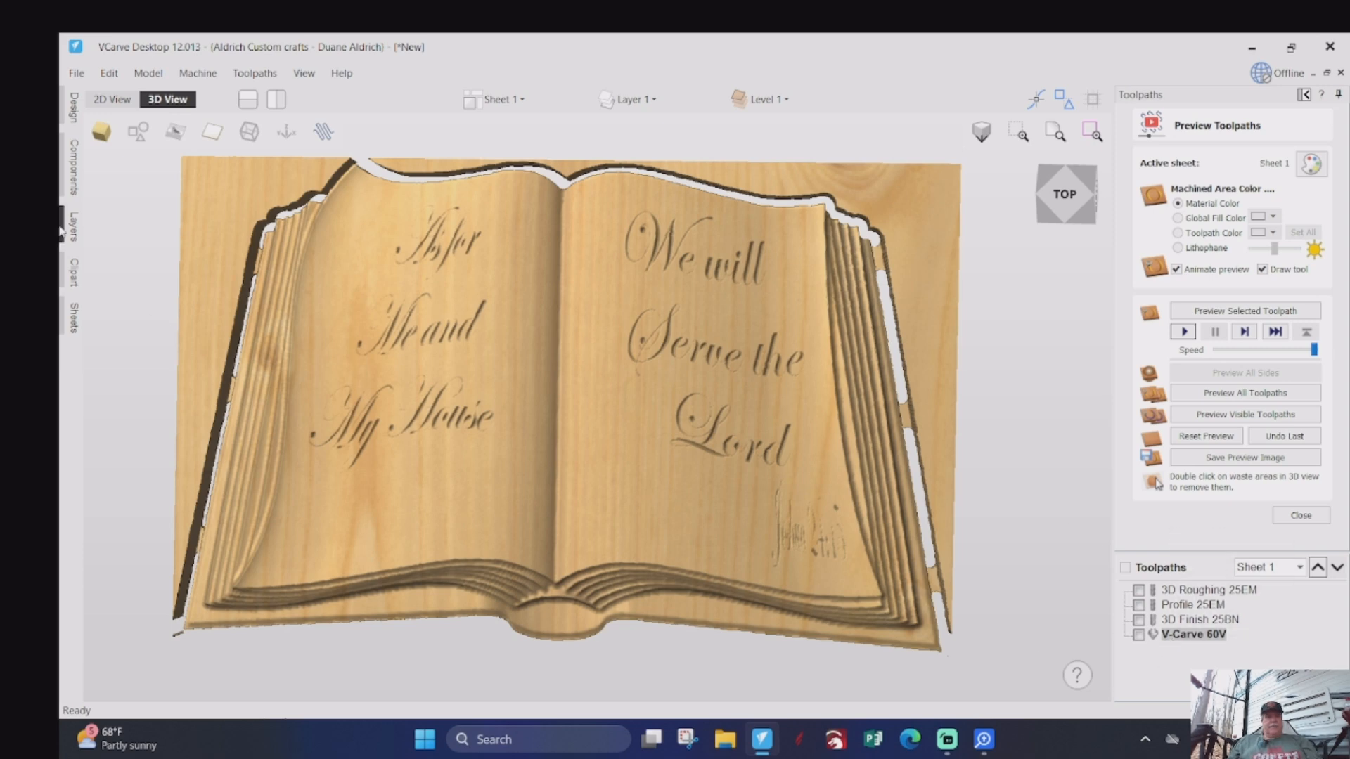
- Select only the Joshua 24:15 reference in the 2D view and enlarge it toward the page's lower inner area
{"action": "left_click", "coordinate": [110, 101]}
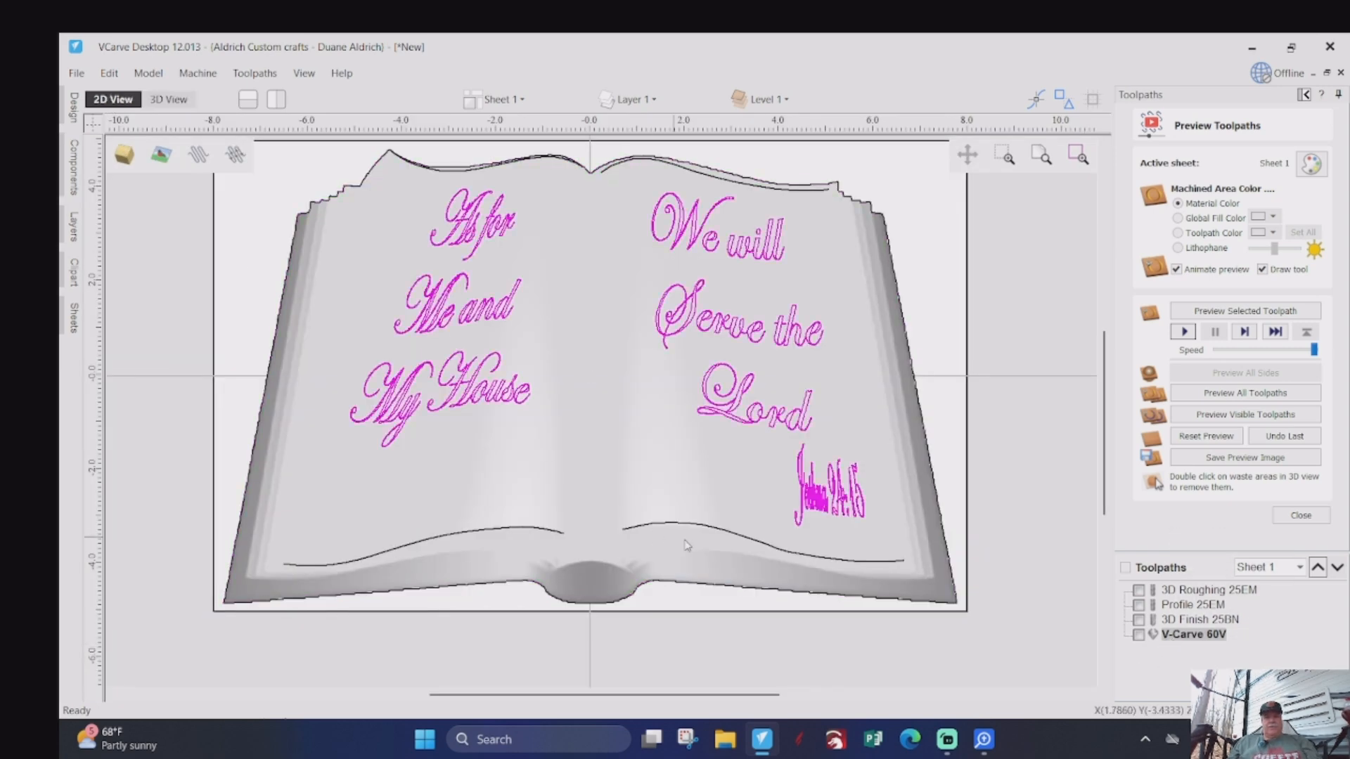
{"action": "left_click", "coordinate": [731, 603]}
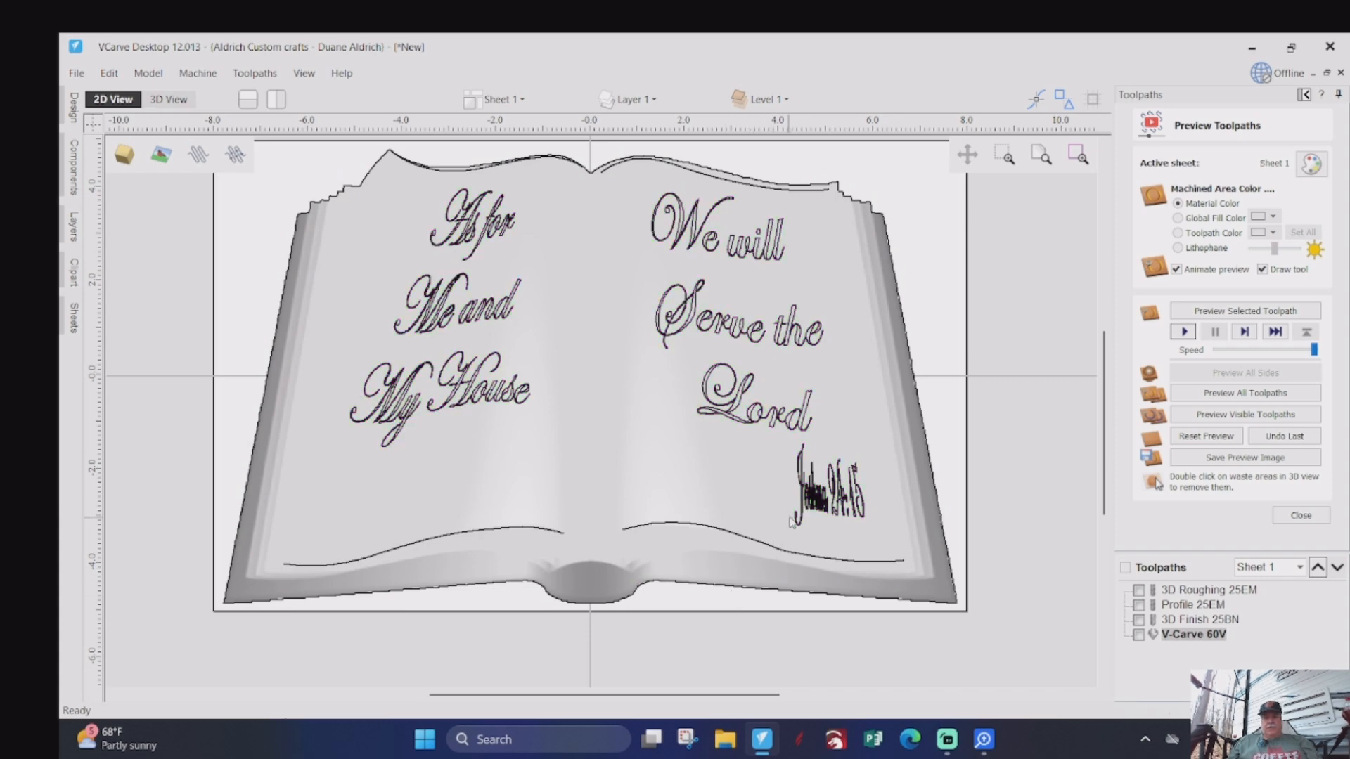
{"action": "left_click", "coordinate": [805, 485]}
{"action": "scroll", "coordinate": [813, 455], "scroll_direction": "up", "scroll_amount": 2}
{"action": "scroll", "coordinate": [811, 450], "scroll_direction": "up", "scroll_amount": 1}
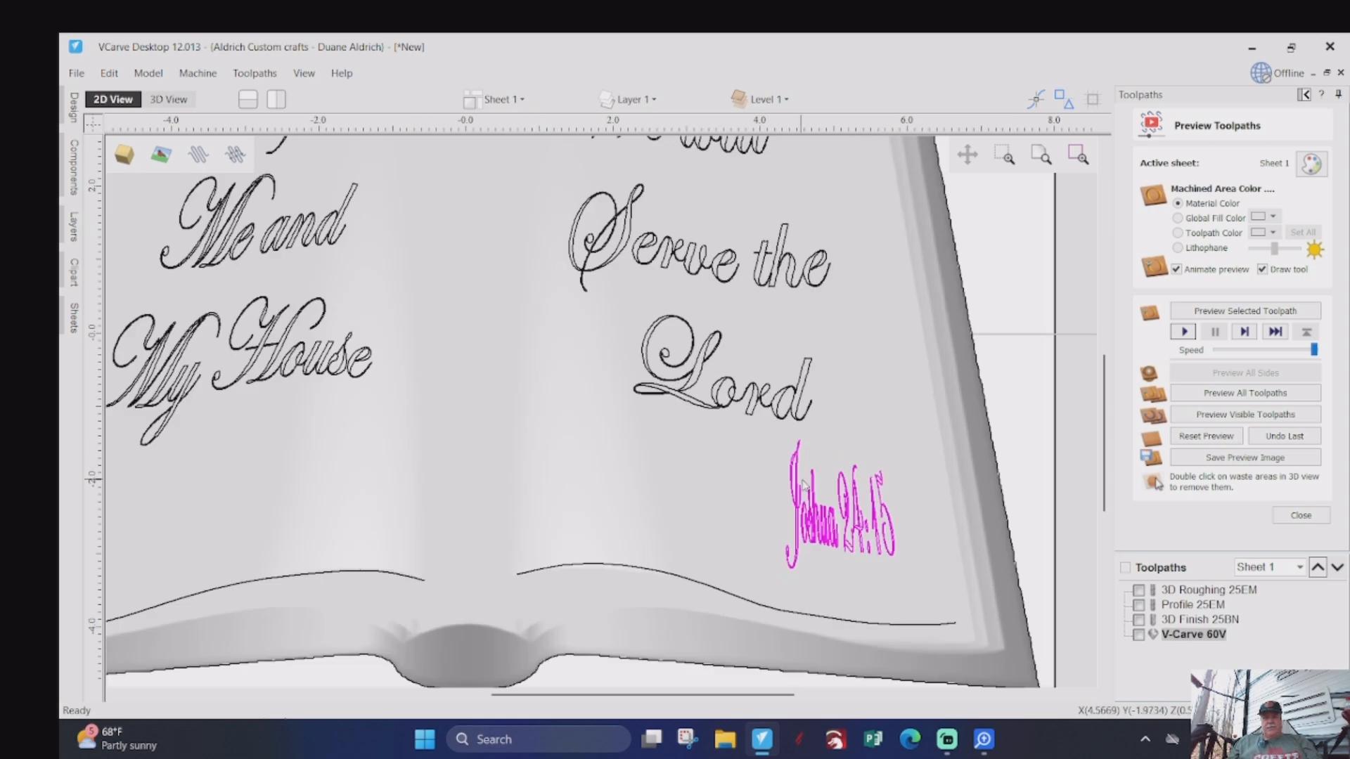
{"action": "left_click", "coordinate": [795, 511]}
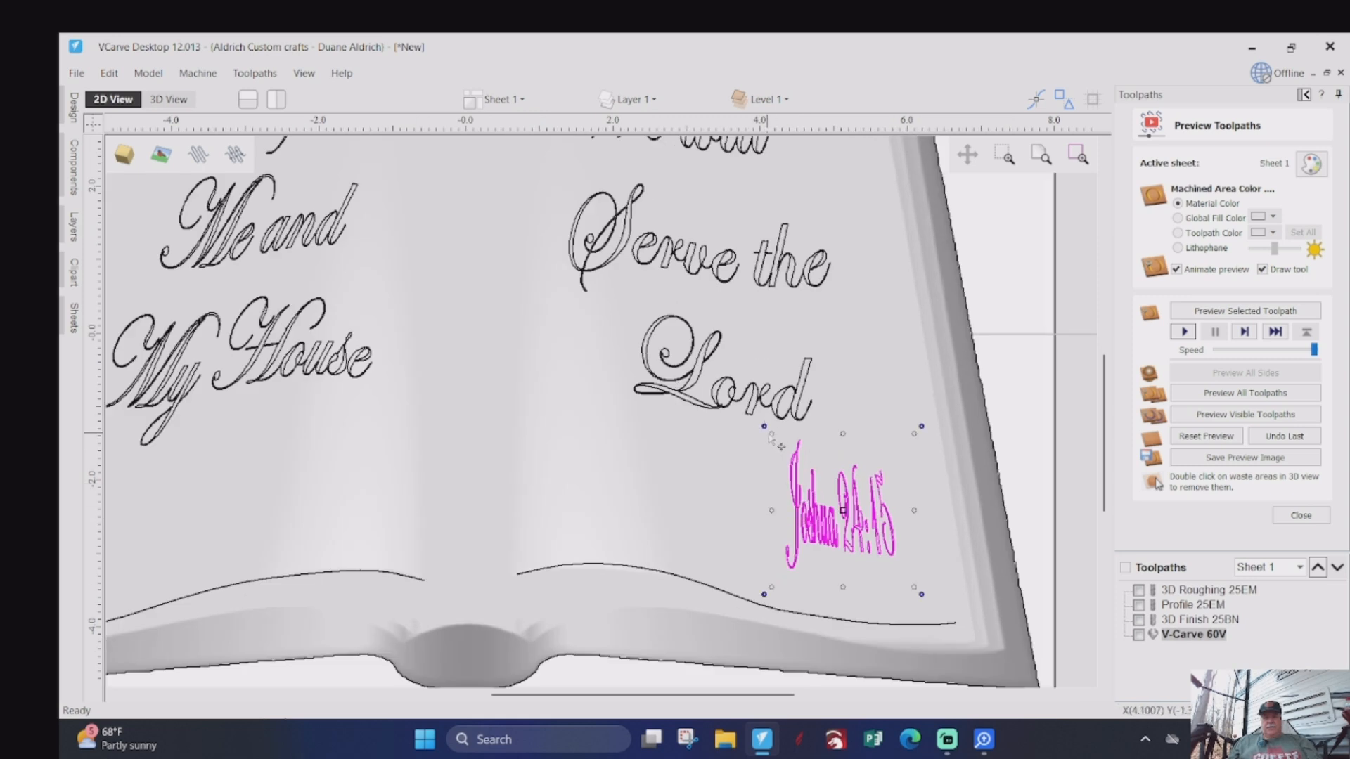
{"action": "left_click_drag", "start_coordinate": [771, 435], "coordinate": [714, 609]}
- Rotate the Joshua 24:15 reference slightly clockwise and enlarge it a little from its lower outer corner
{"action": "scroll", "coordinate": [745, 548], "scroll_direction": "up", "scroll_amount": 3}
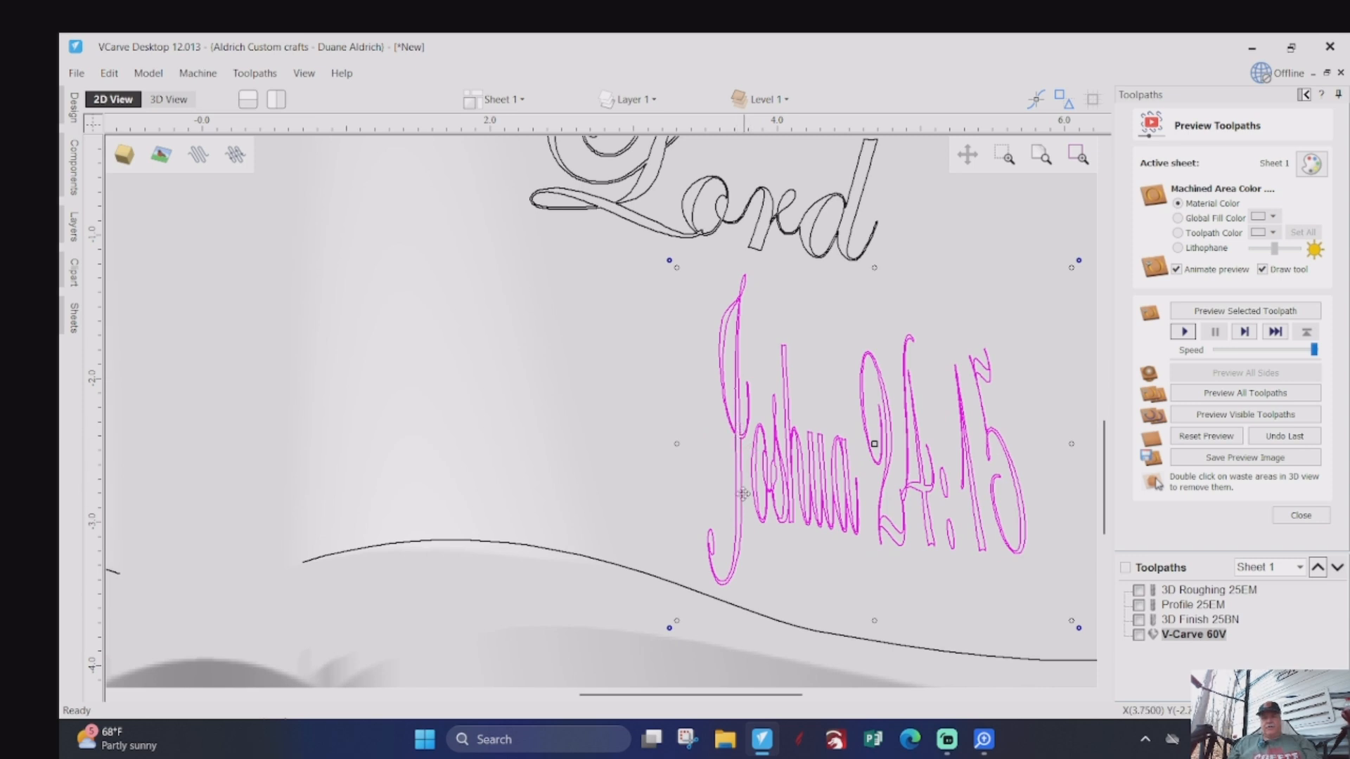
{"action": "scroll", "coordinate": [788, 503], "scroll_direction": "up", "scroll_amount": 2}
{"action": "scroll", "coordinate": [753, 479], "scroll_direction": "up", "scroll_amount": 2}
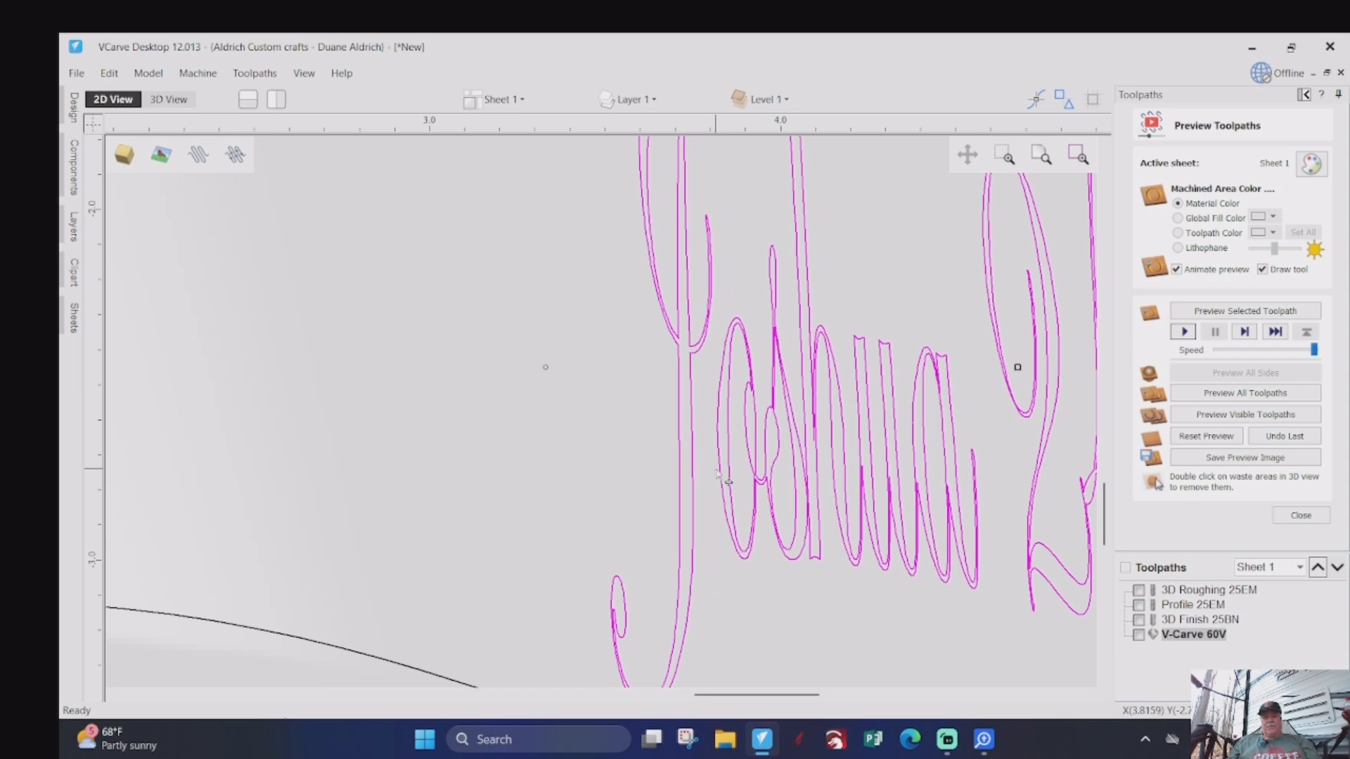
{"action": "scroll", "coordinate": [705, 492], "scroll_direction": "down", "scroll_amount": 1}
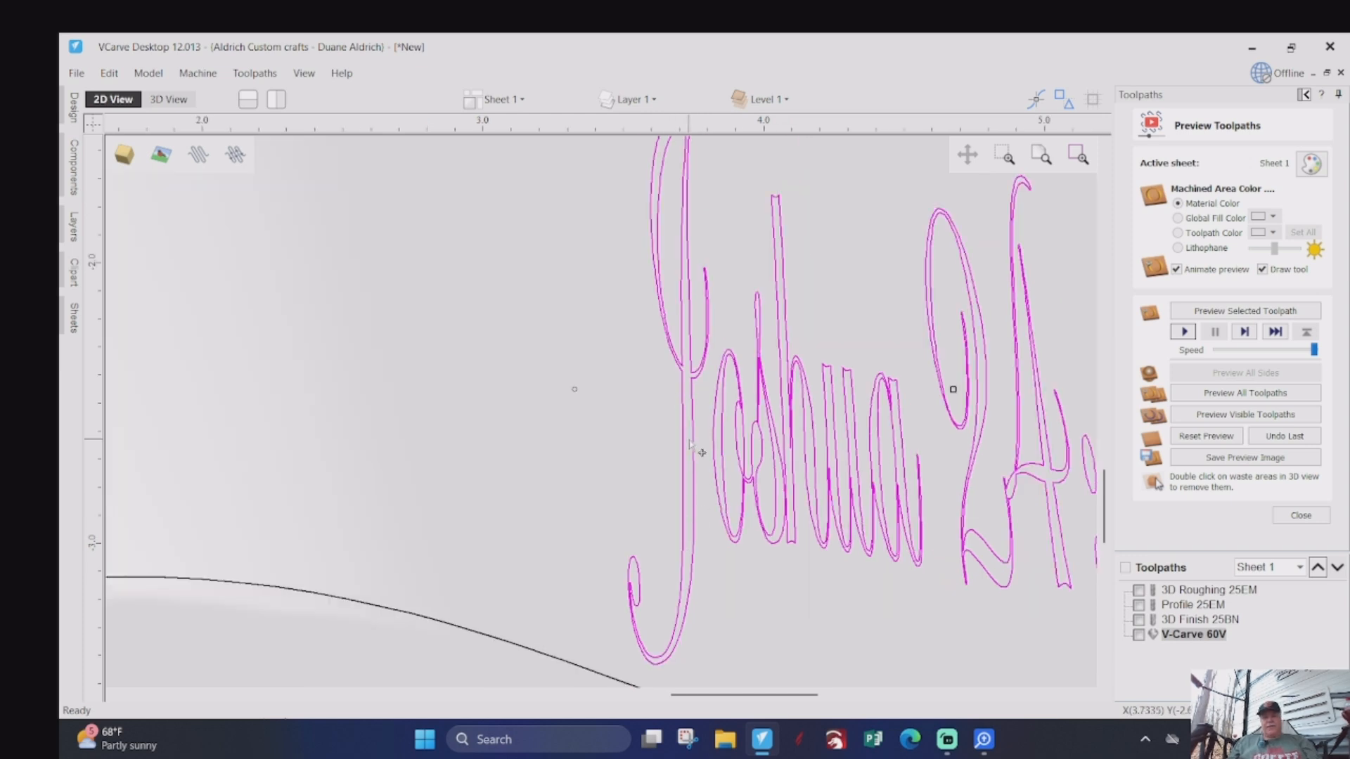
{"action": "scroll", "coordinate": [696, 448], "scroll_direction": "down", "scroll_amount": 2}
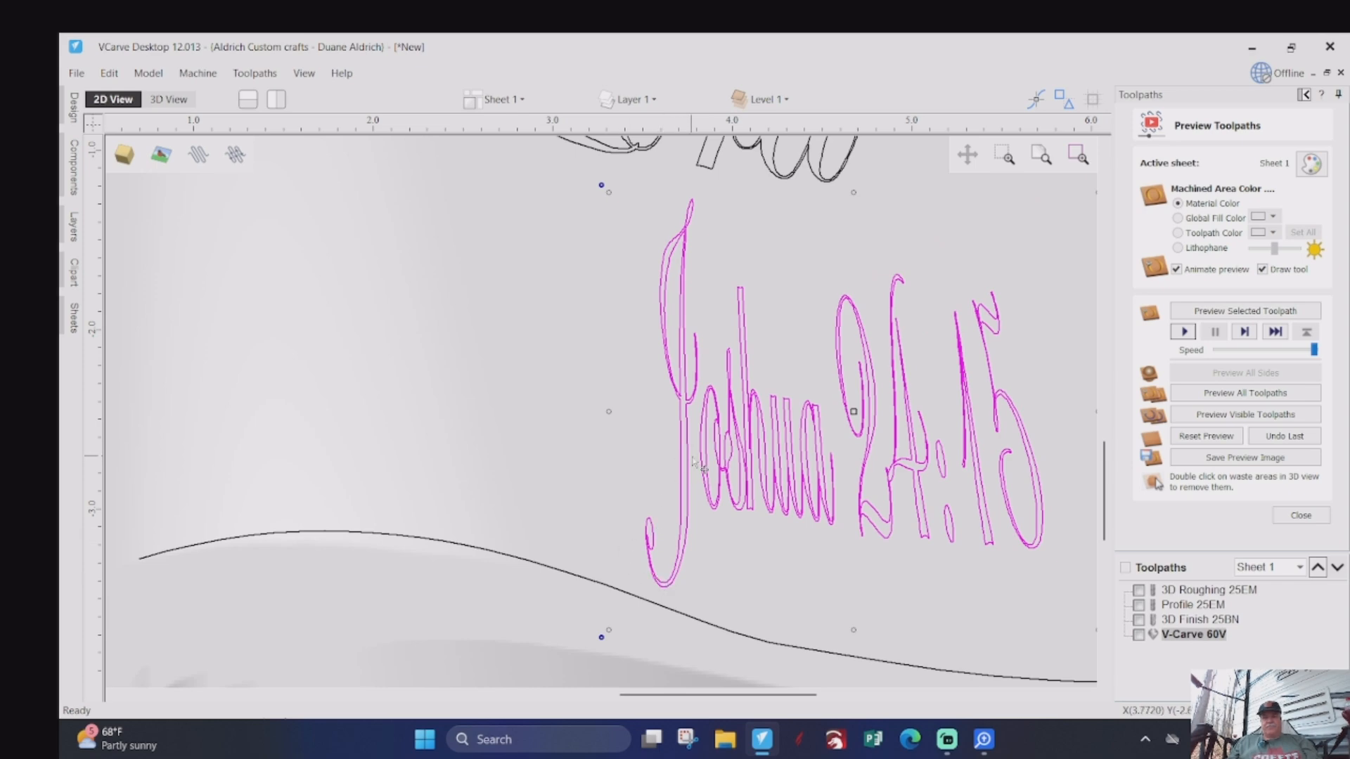
{"action": "scroll", "coordinate": [673, 482], "scroll_direction": "down", "scroll_amount": 3}
{"action": "scroll", "coordinate": [648, 524], "scroll_direction": "down", "scroll_amount": 1}
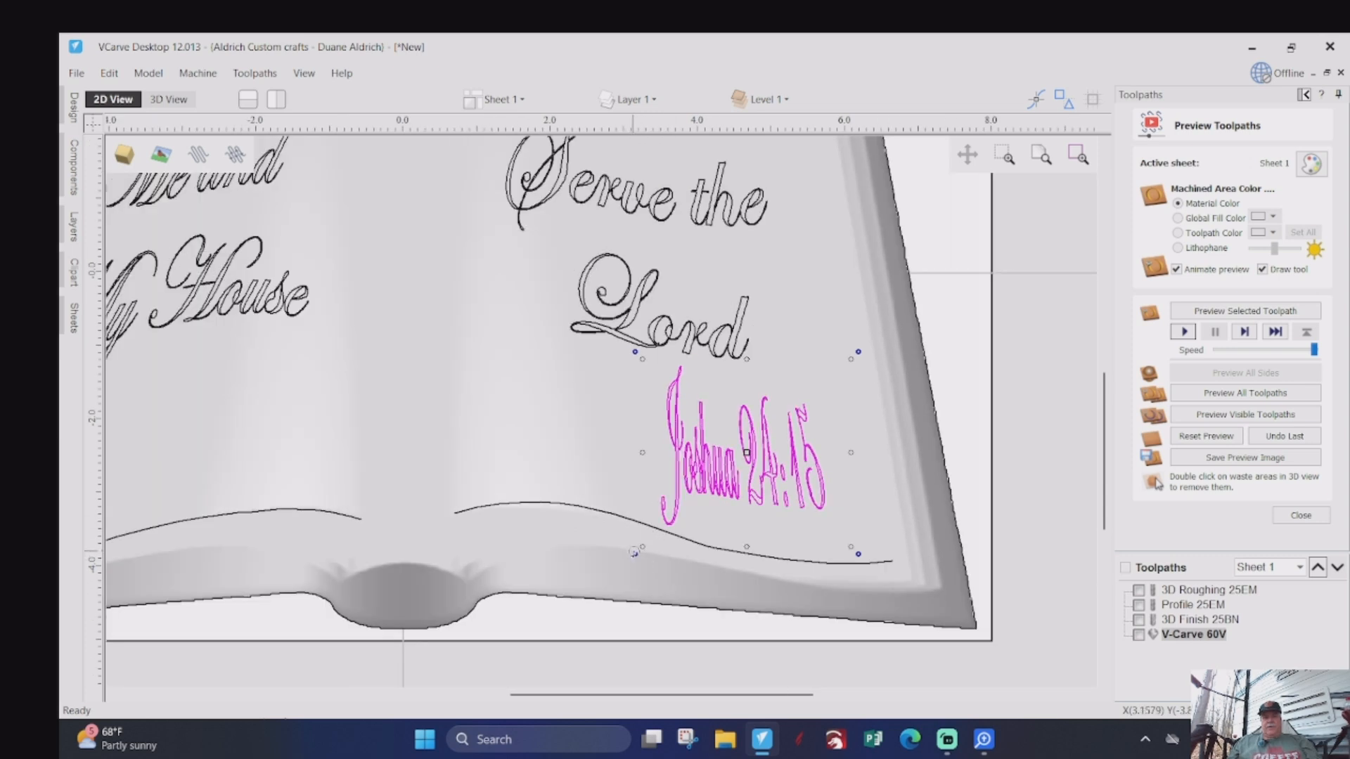
{"action": "left_click_drag", "start_coordinate": [636, 556], "coordinate": [629, 546]}
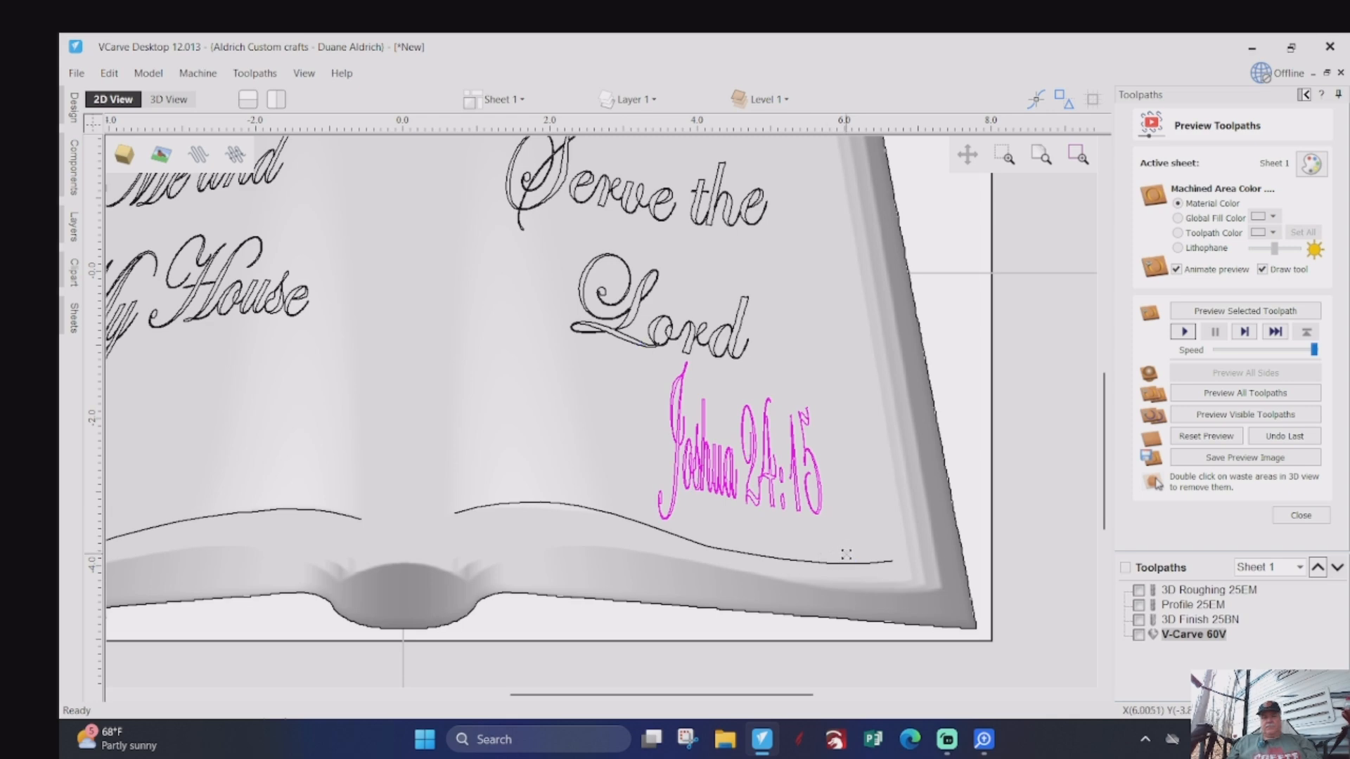
{"action": "left_click_drag", "start_coordinate": [846, 555], "coordinate": [851, 561]}
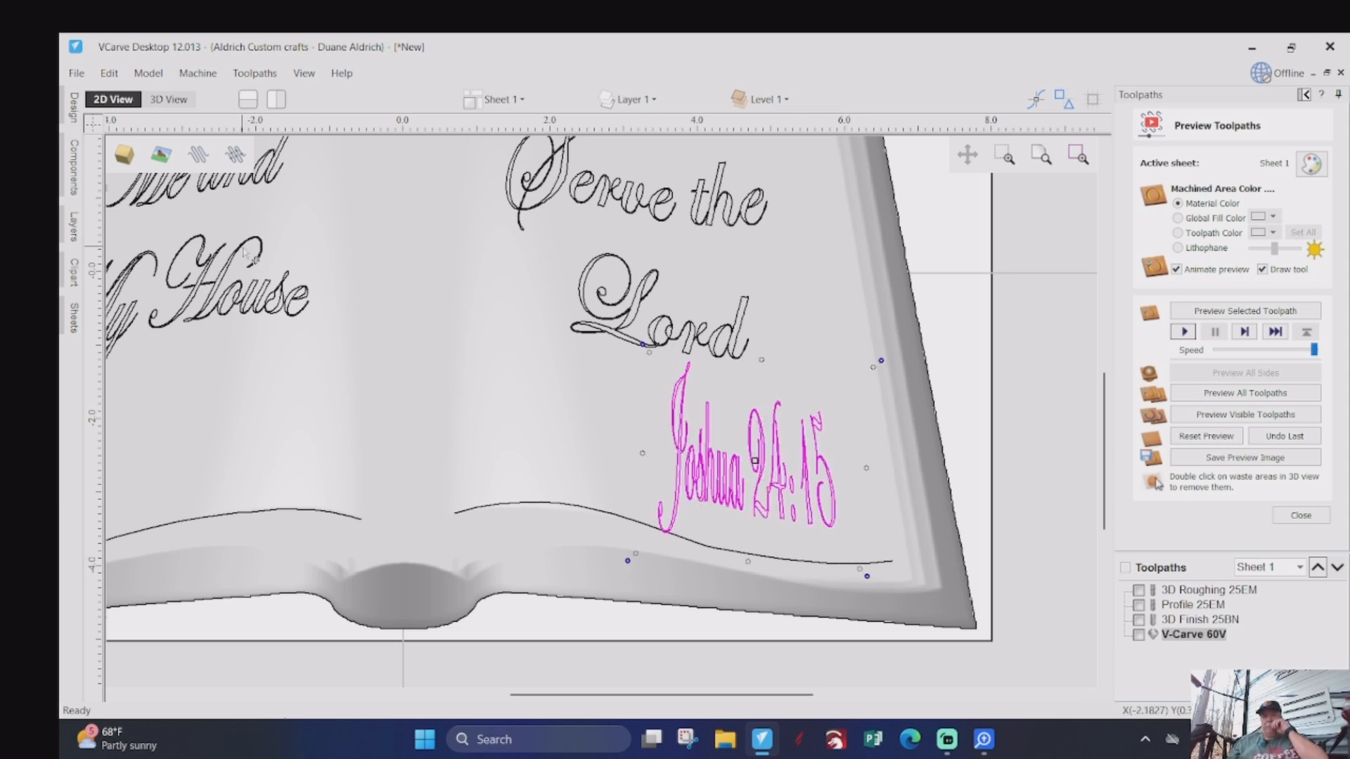
- Compare the reference with the 3D preview, trim its lower inner corner slightly and widen it toward the page's outer edge
{"action": "left_click", "coordinate": [168, 99]}
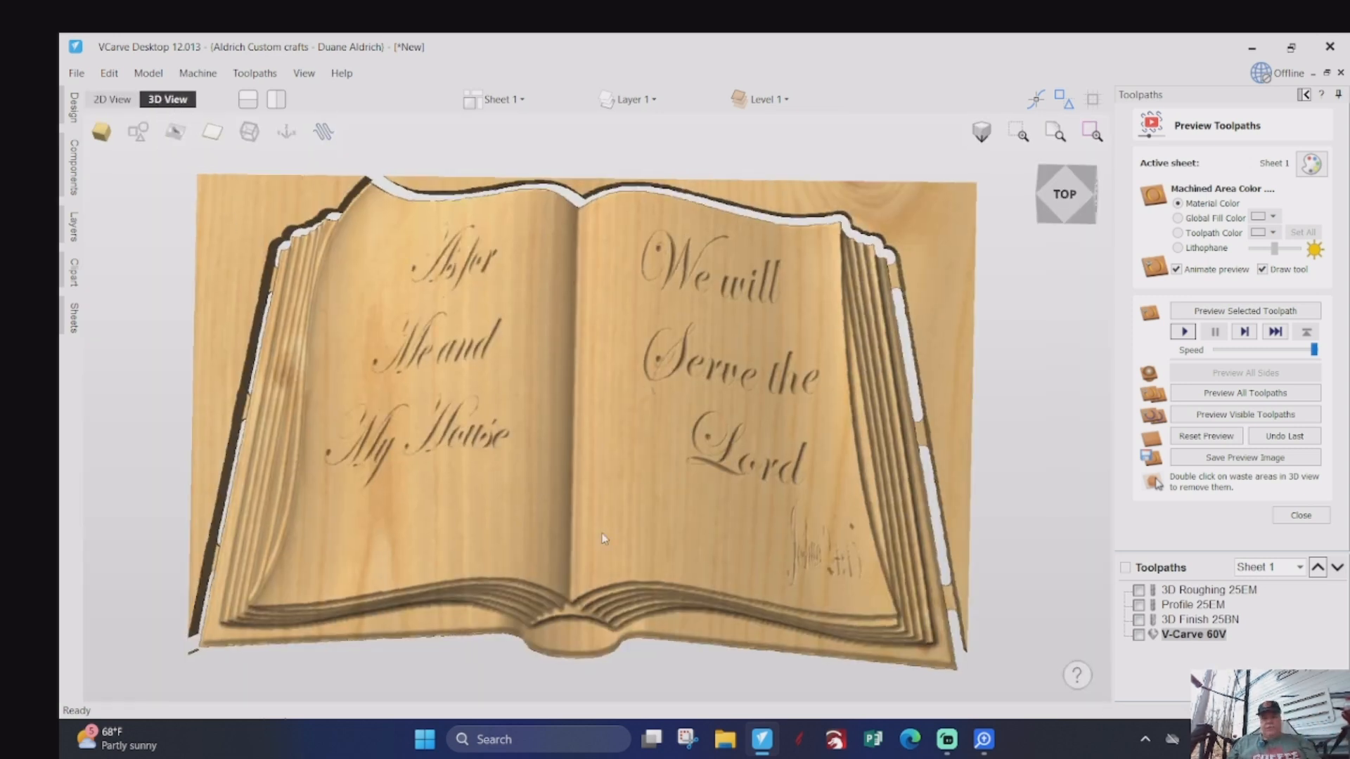
{"action": "scroll", "coordinate": [805, 549], "scroll_direction": "down", "scroll_amount": 2}
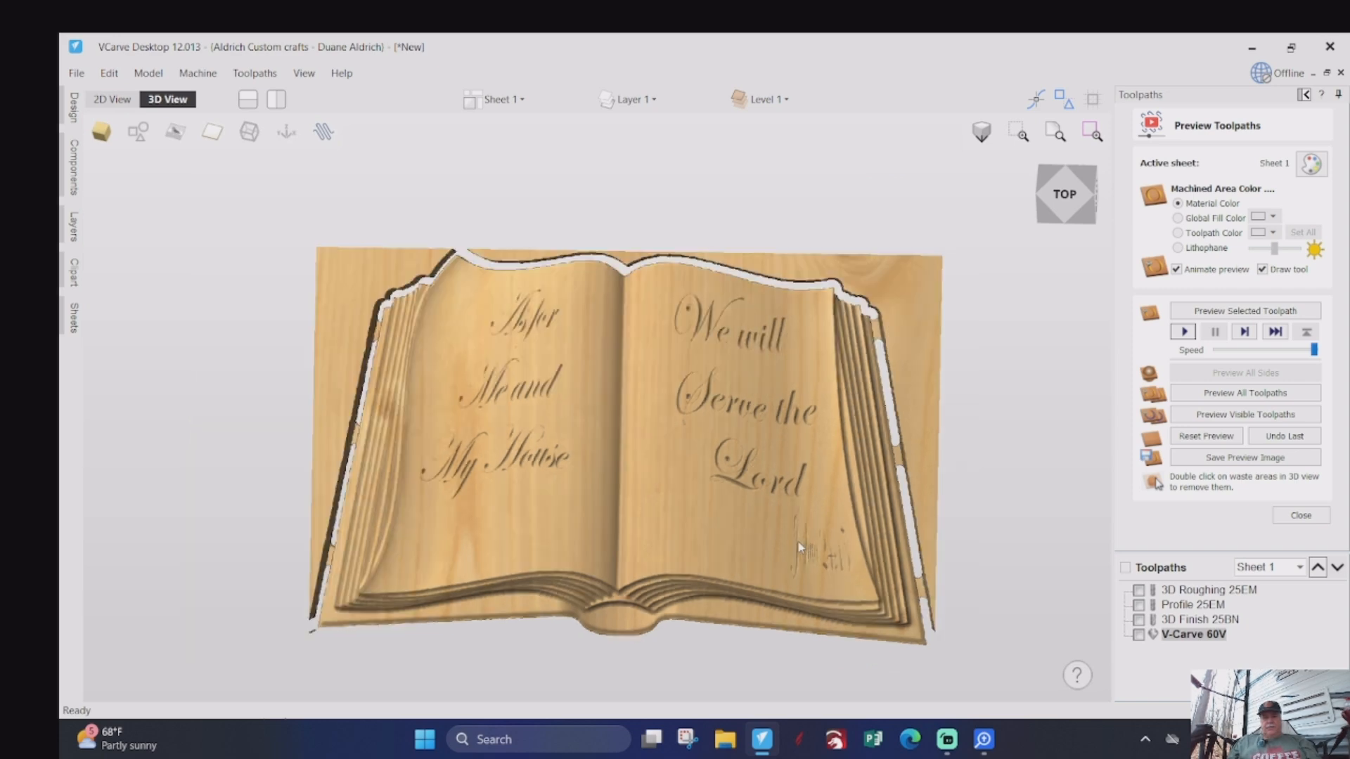
{"action": "left_click", "coordinate": [105, 99]}
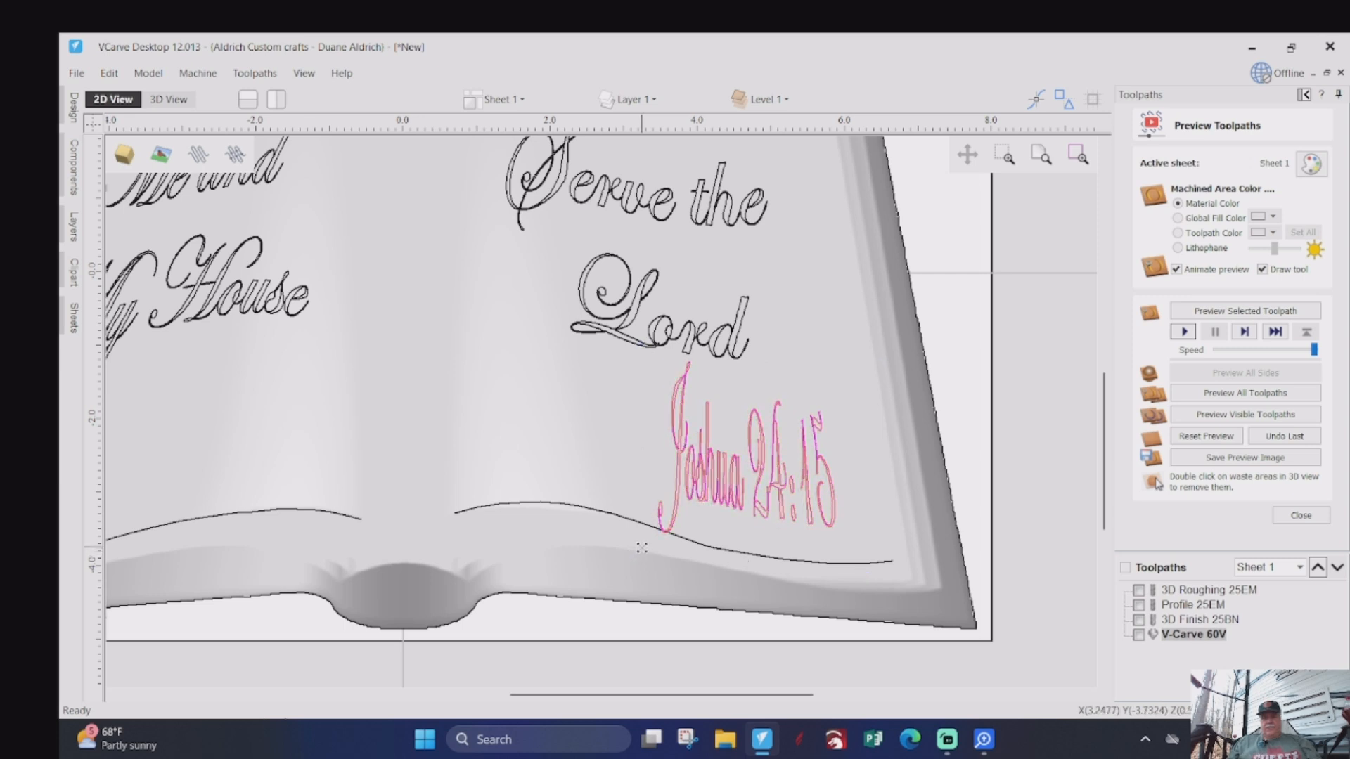
{"action": "left_click", "coordinate": [643, 548]}
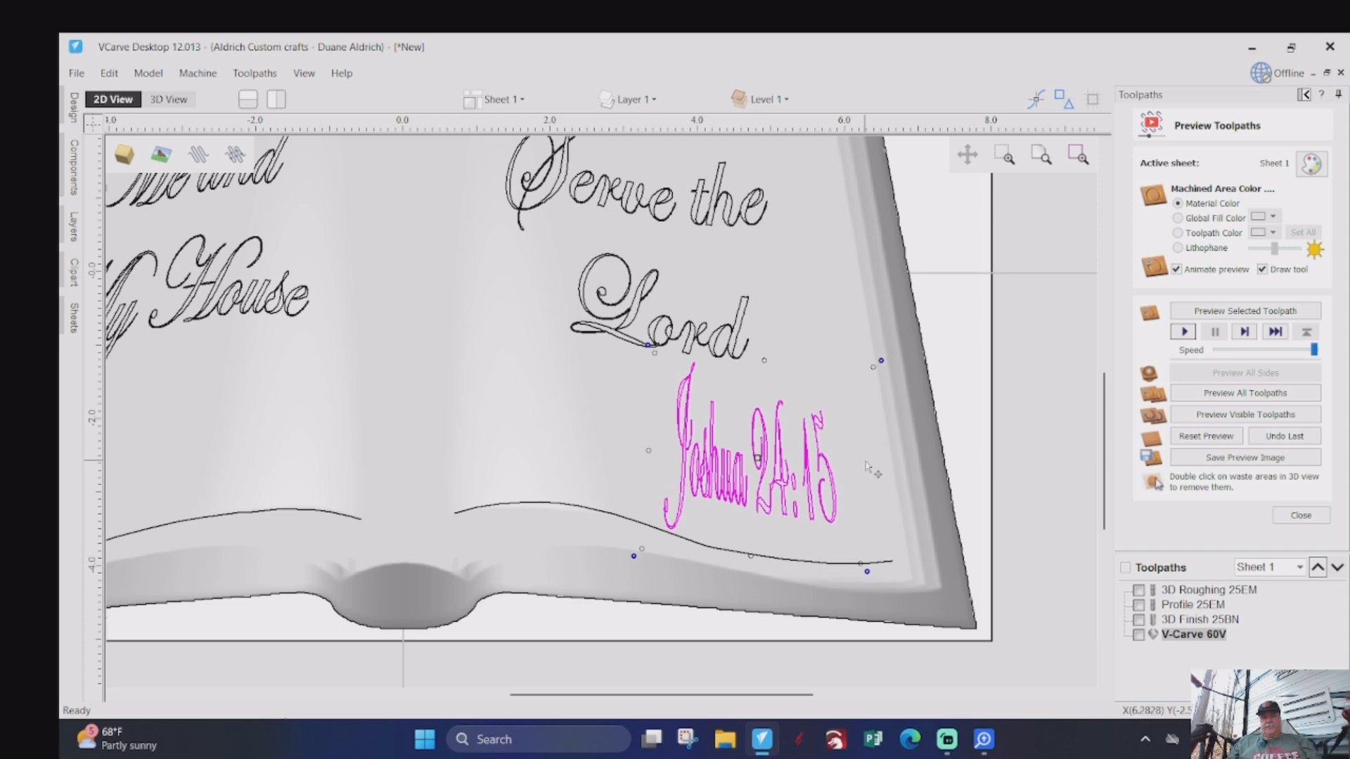
{"action": "left_click_drag", "start_coordinate": [868, 466], "coordinate": [884, 466]}
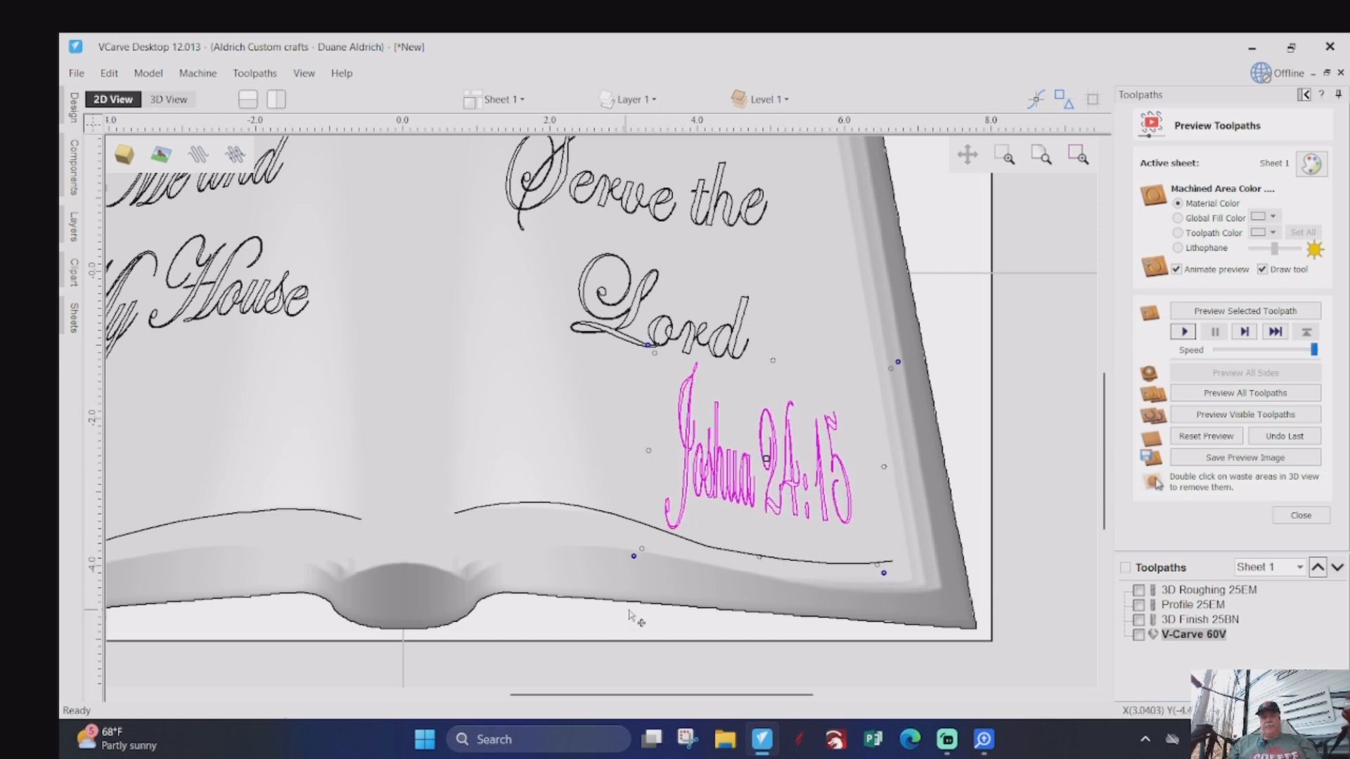
- Recalculate the V-Carve 60V toolpath with both verse text blocks and the resized Joshua 24:15 reference selected
{"action": "scroll", "coordinate": [654, 559], "scroll_direction": "down", "scroll_amount": 2}
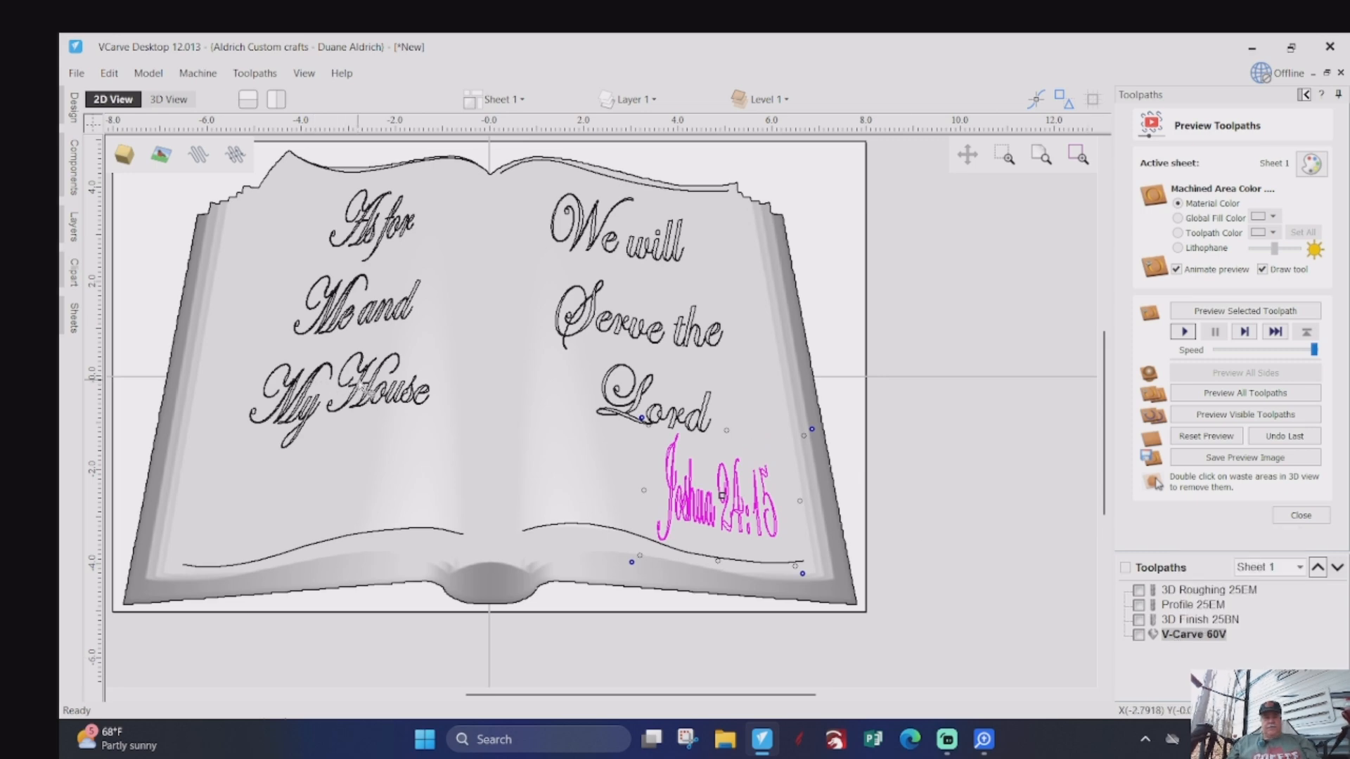
{"action": "left_click", "coordinate": [359, 388]}
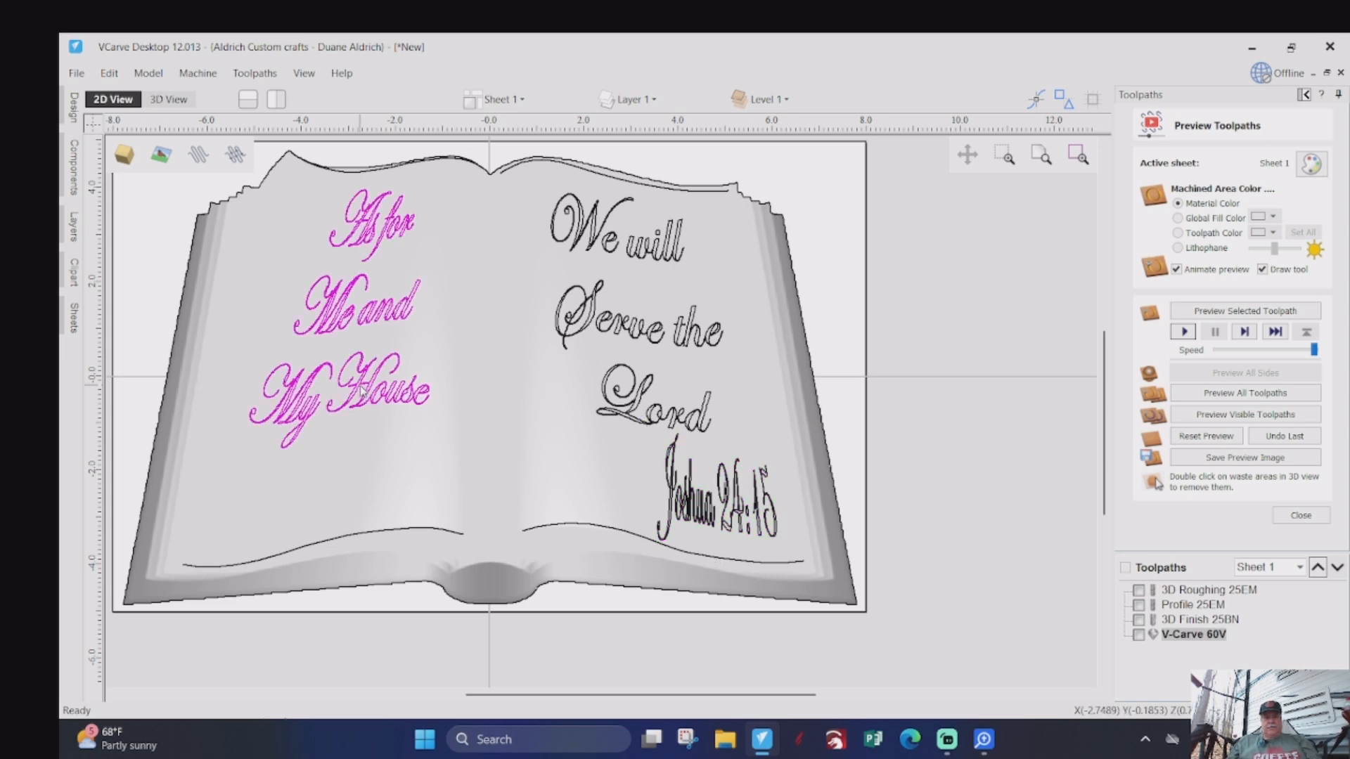
{"action": "left_click", "coordinate": [626, 327], "text": "shift"}
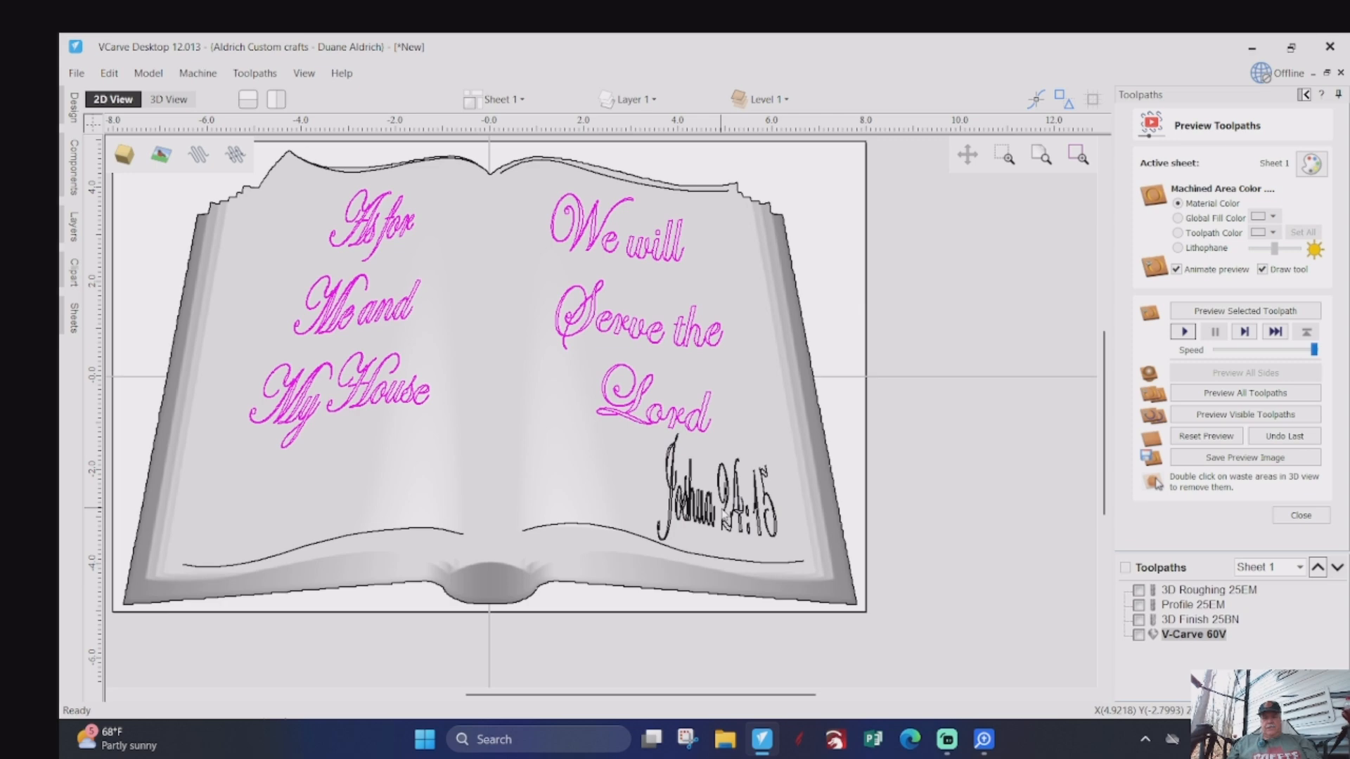
{"action": "left_click", "coordinate": [725, 516], "text": "shift"}
{"action": "right_click", "coordinate": [1198, 635]}
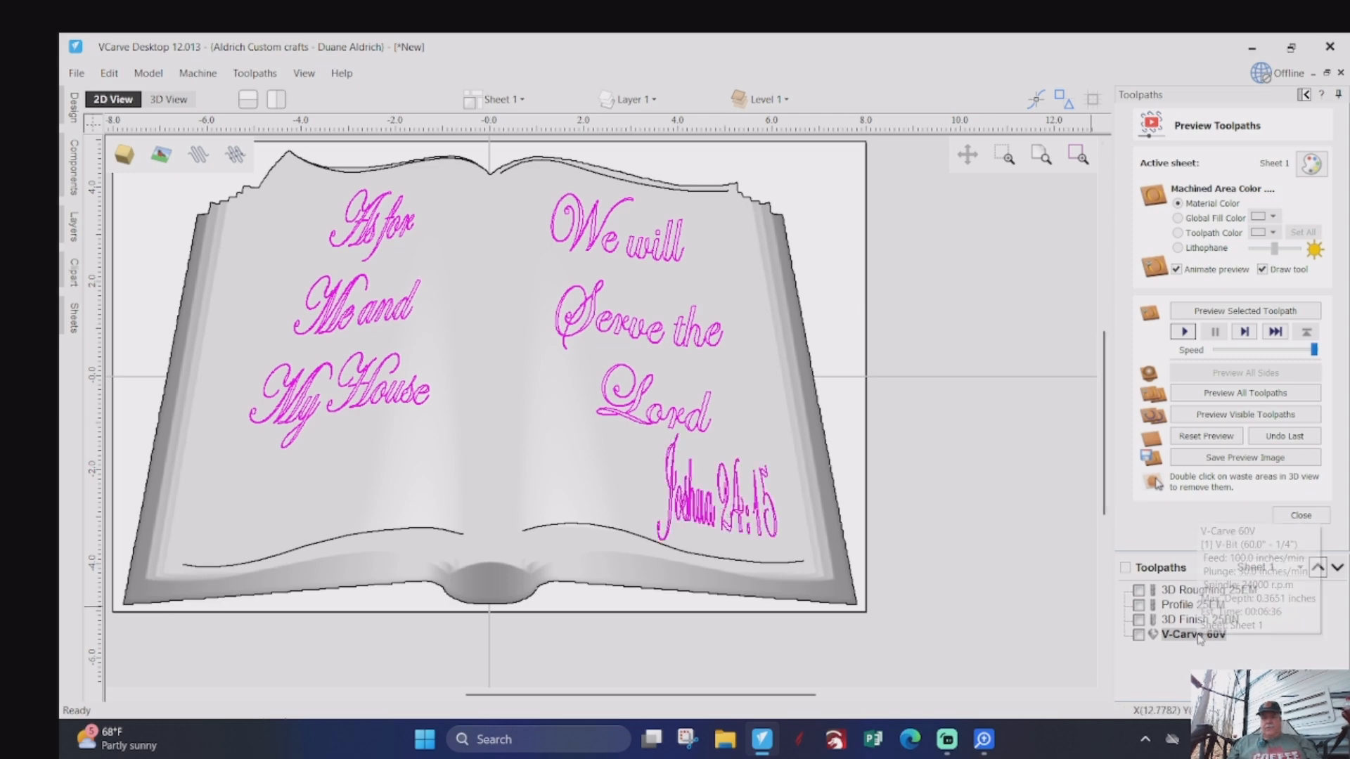
{"action": "left_click", "coordinate": [1227, 483]}
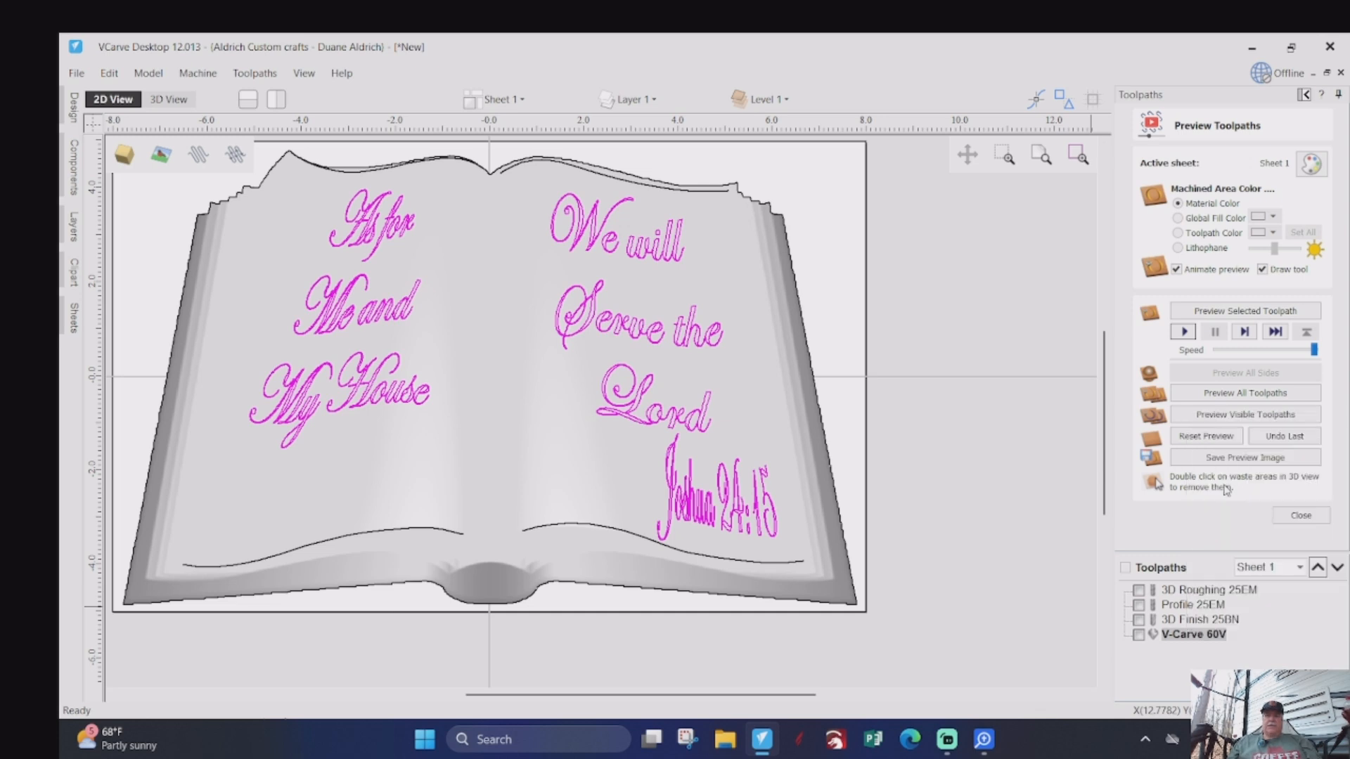
{"action": "scroll", "coordinate": [1199, 594], "scroll_direction": "down", "scroll_amount": 3}
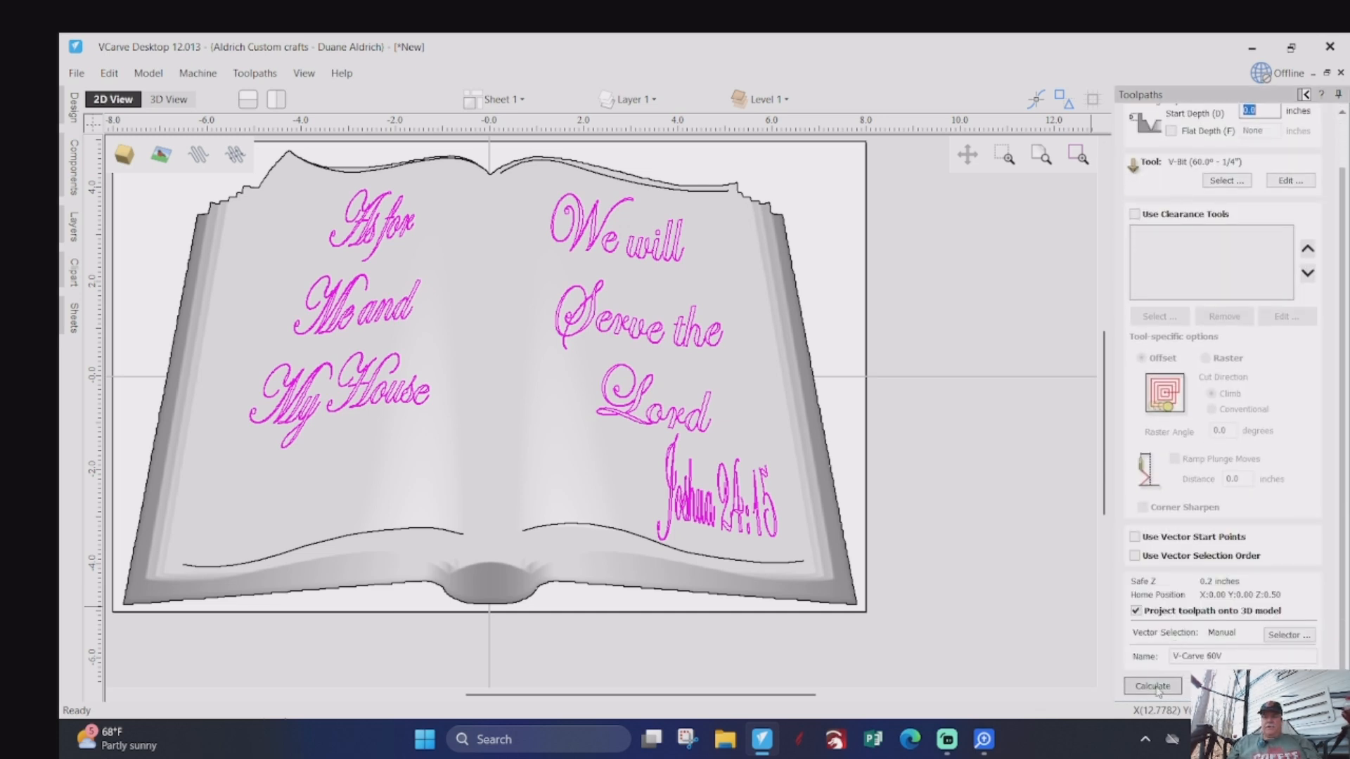
{"action": "left_click", "coordinate": [1154, 687]}
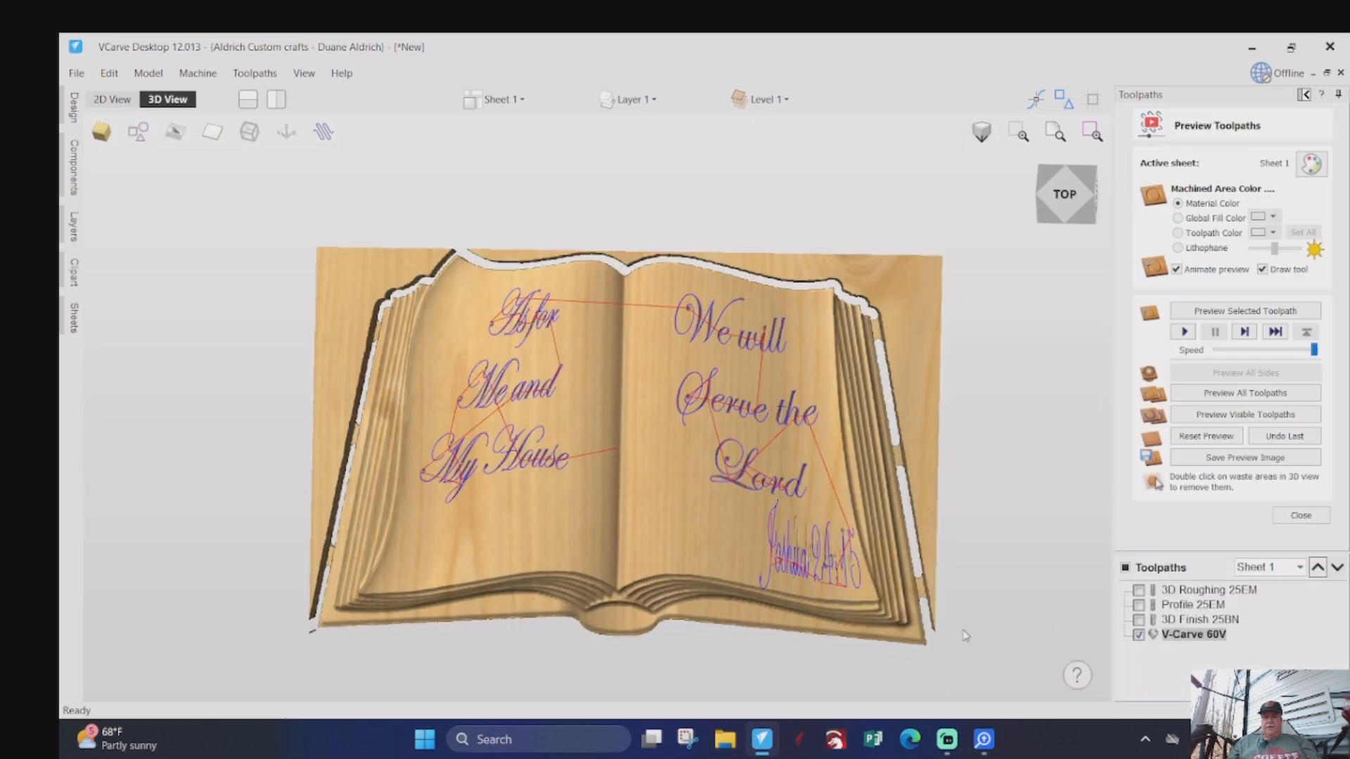
- Simulate the recalculated V-Carve 60V toolpath and inspect how the Joshua 24:15 reference carves up close
{"action": "scroll", "coordinate": [914, 626], "scroll_direction": "up", "scroll_amount": 5}
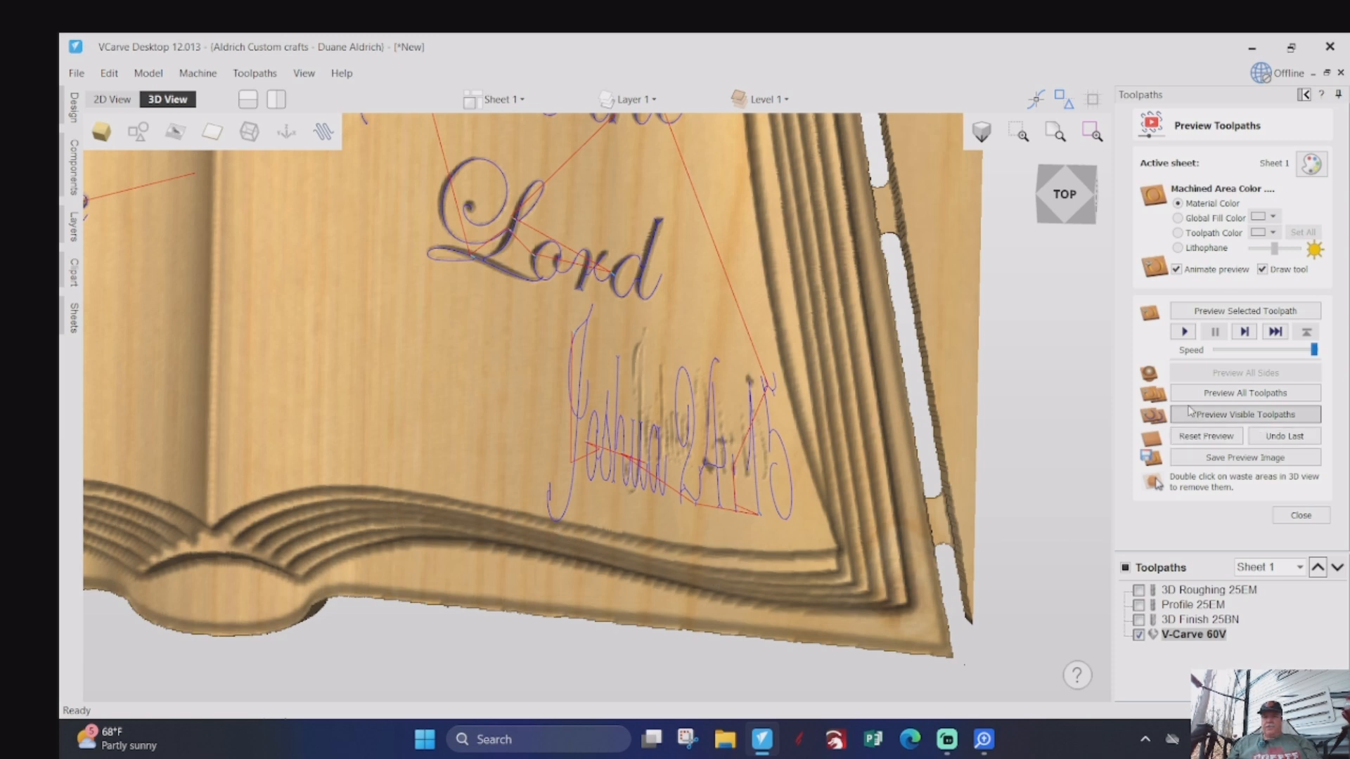
{"action": "left_click", "coordinate": [1182, 333]}
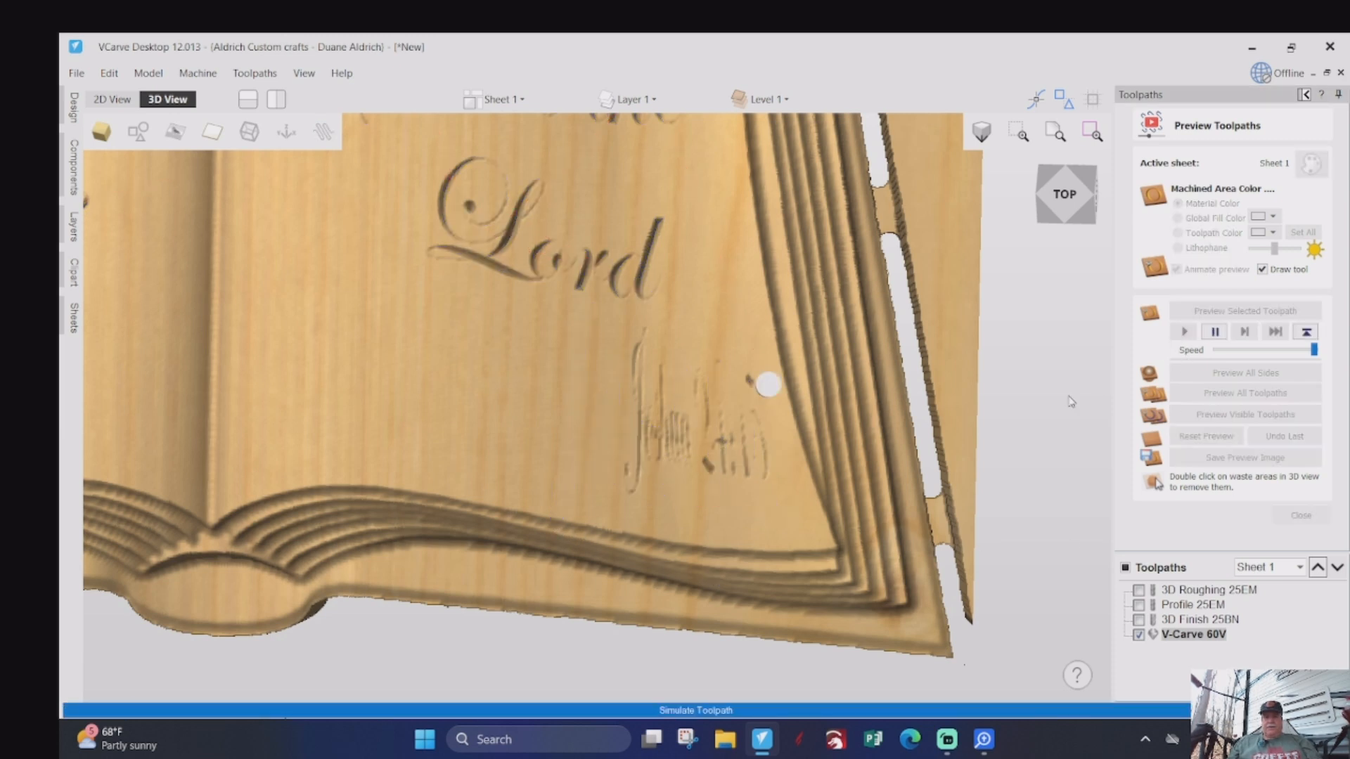
{"action": "scroll", "coordinate": [668, 470], "scroll_direction": "down", "scroll_amount": 3}
{"action": "scroll", "coordinate": [665, 466], "scroll_direction": "up", "scroll_amount": 6}
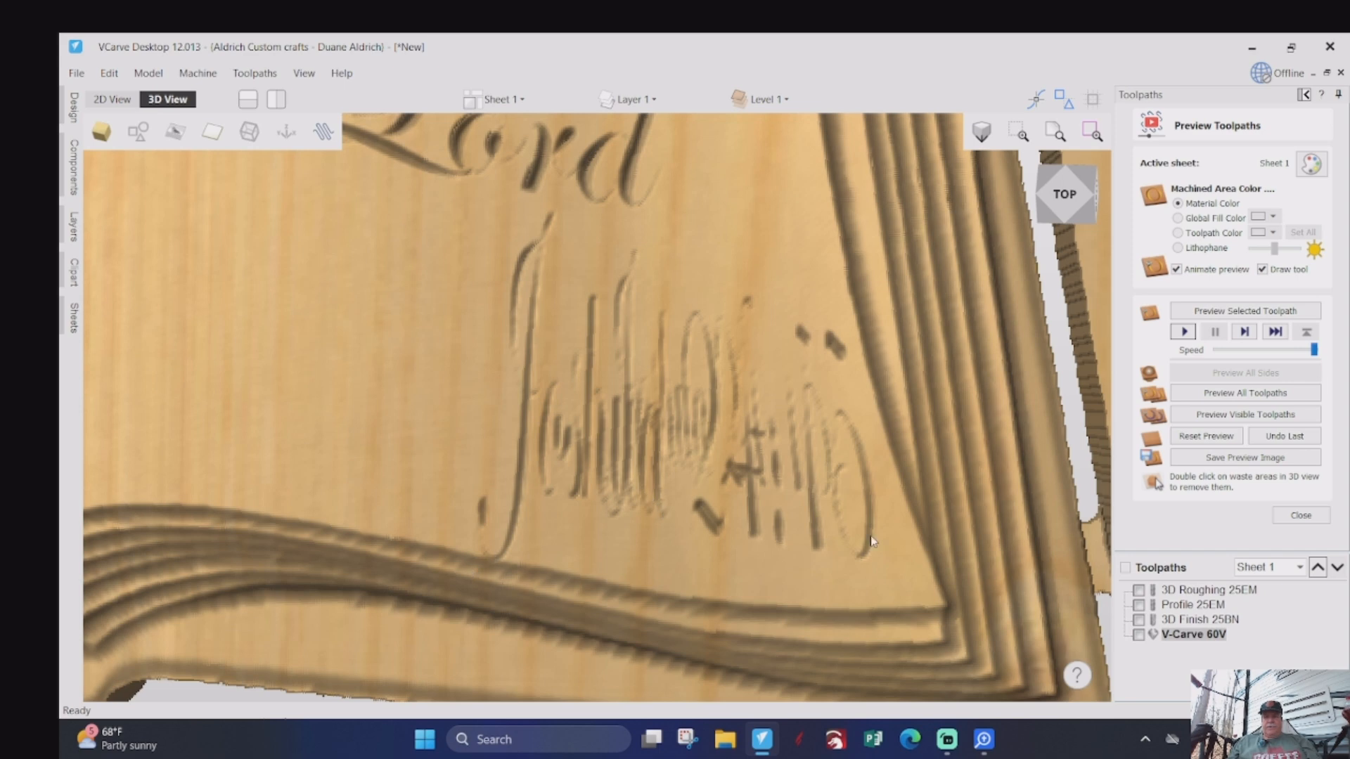
{"action": "scroll", "coordinate": [871, 541], "scroll_direction": "down", "scroll_amount": 3}
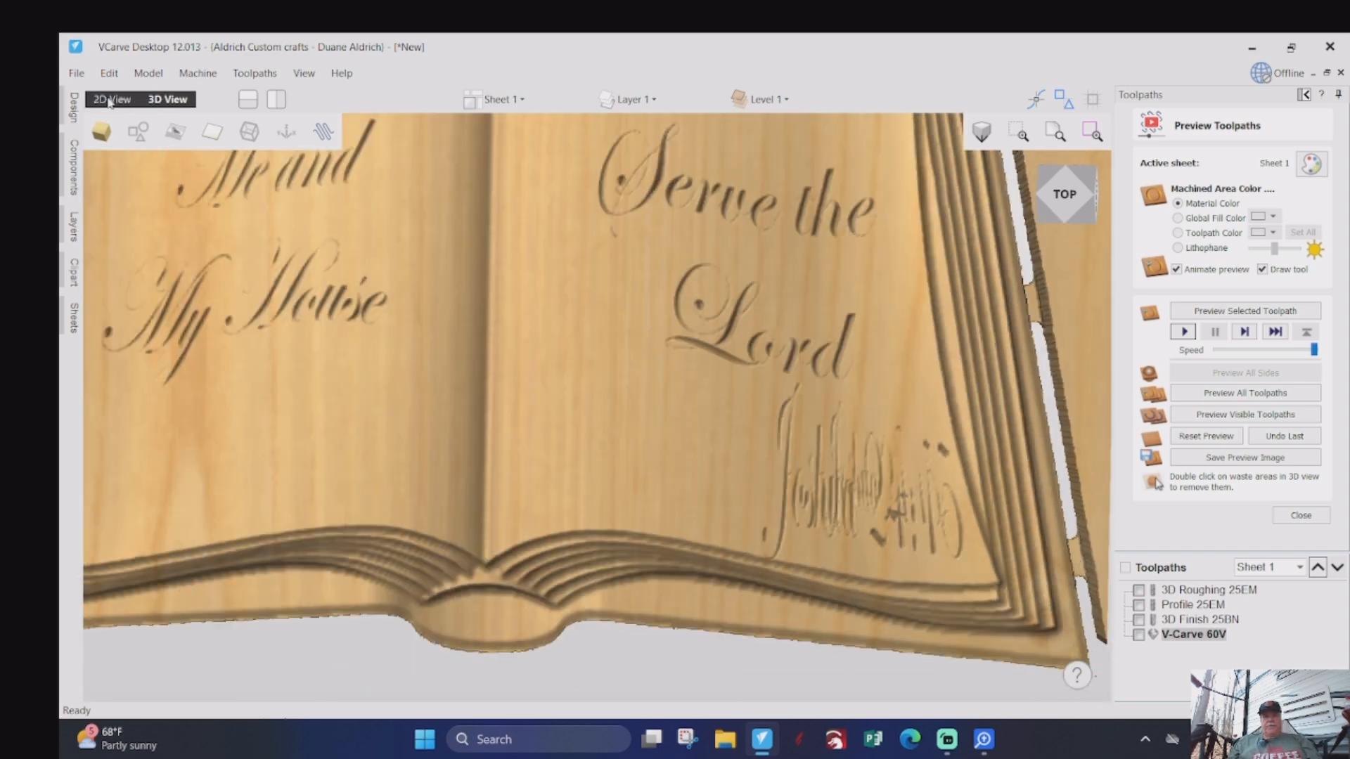
- Reduce the Joshua 24:15 reference's height from its lower and upper edges and widen it slightly toward the book's spine
{"action": "left_click", "coordinate": [110, 100]}
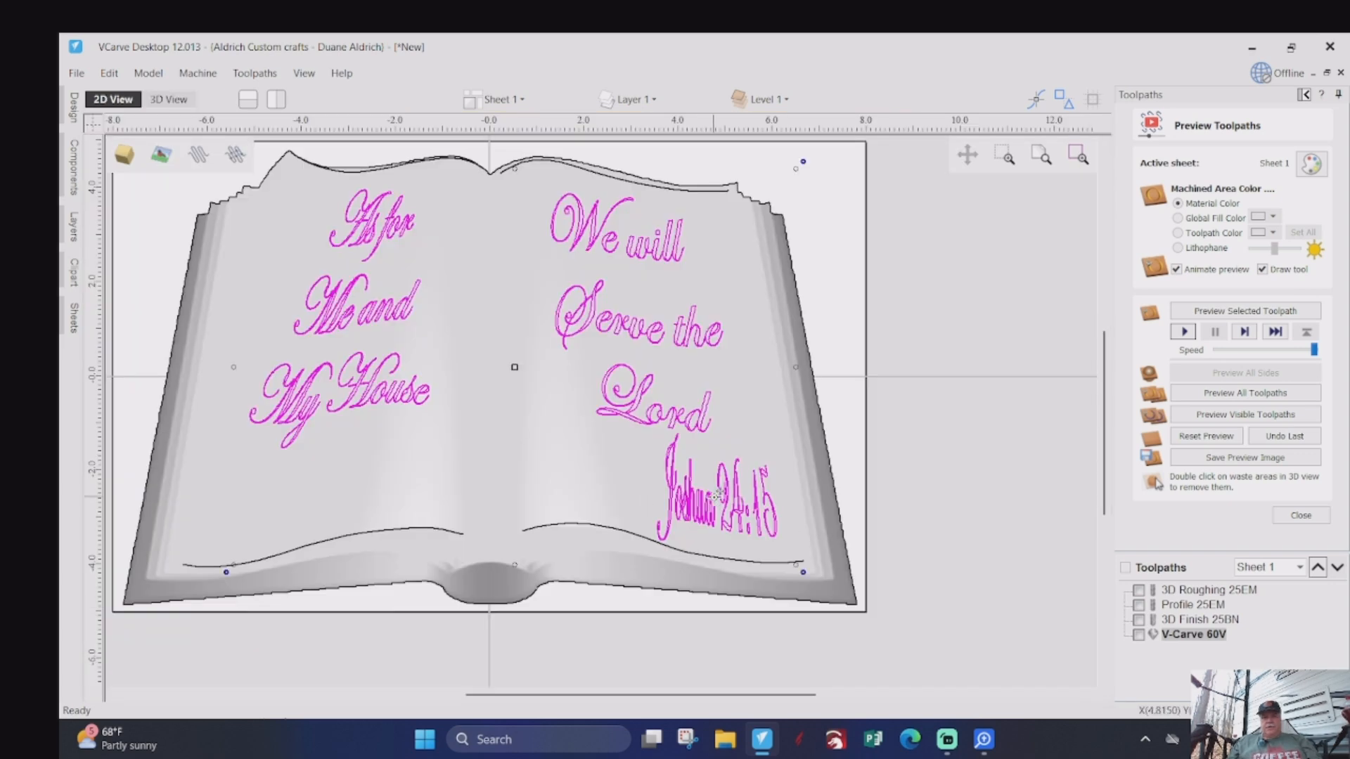
{"action": "left_click", "coordinate": [778, 531]}
{"action": "left_click", "coordinate": [723, 521]}
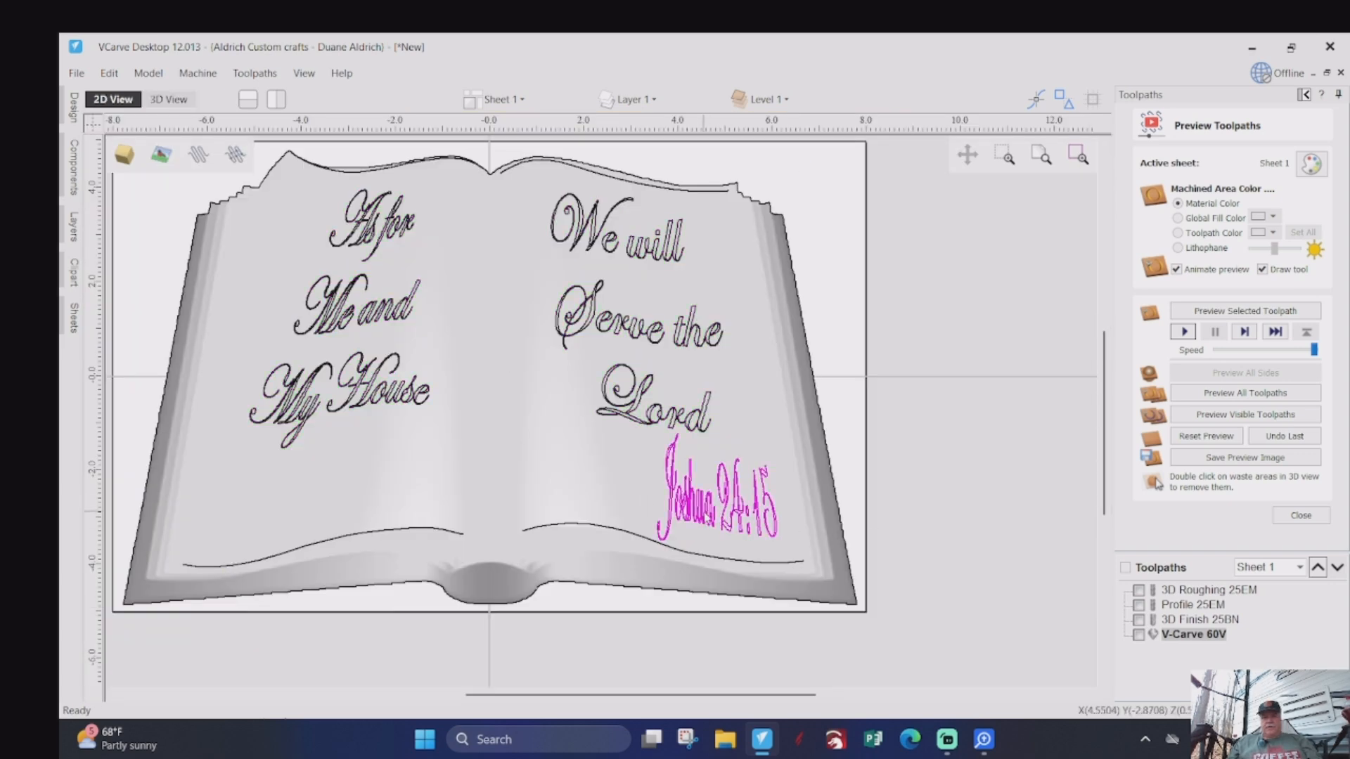
{"action": "scroll", "coordinate": [710, 513], "scroll_direction": "up", "scroll_amount": 3}
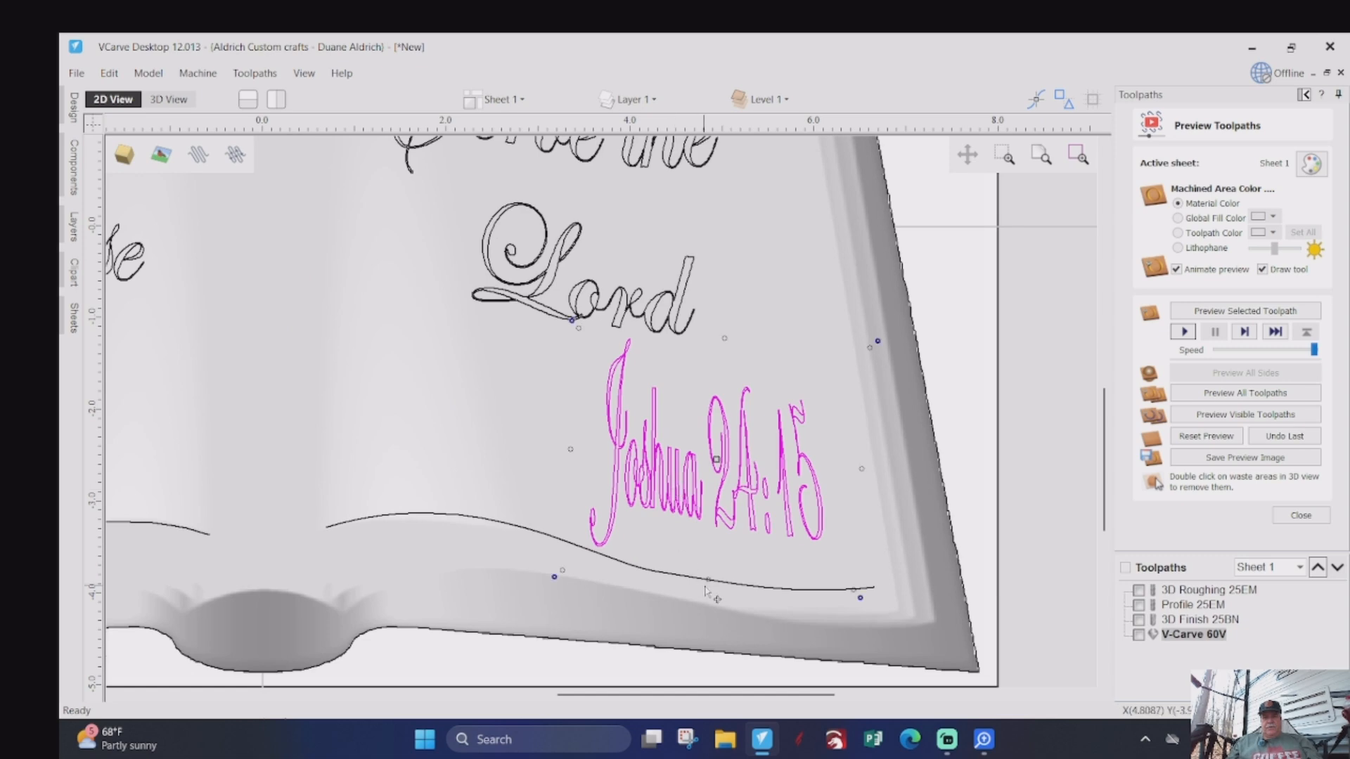
{"action": "left_click_drag", "start_coordinate": [707, 580], "coordinate": [703, 547]}
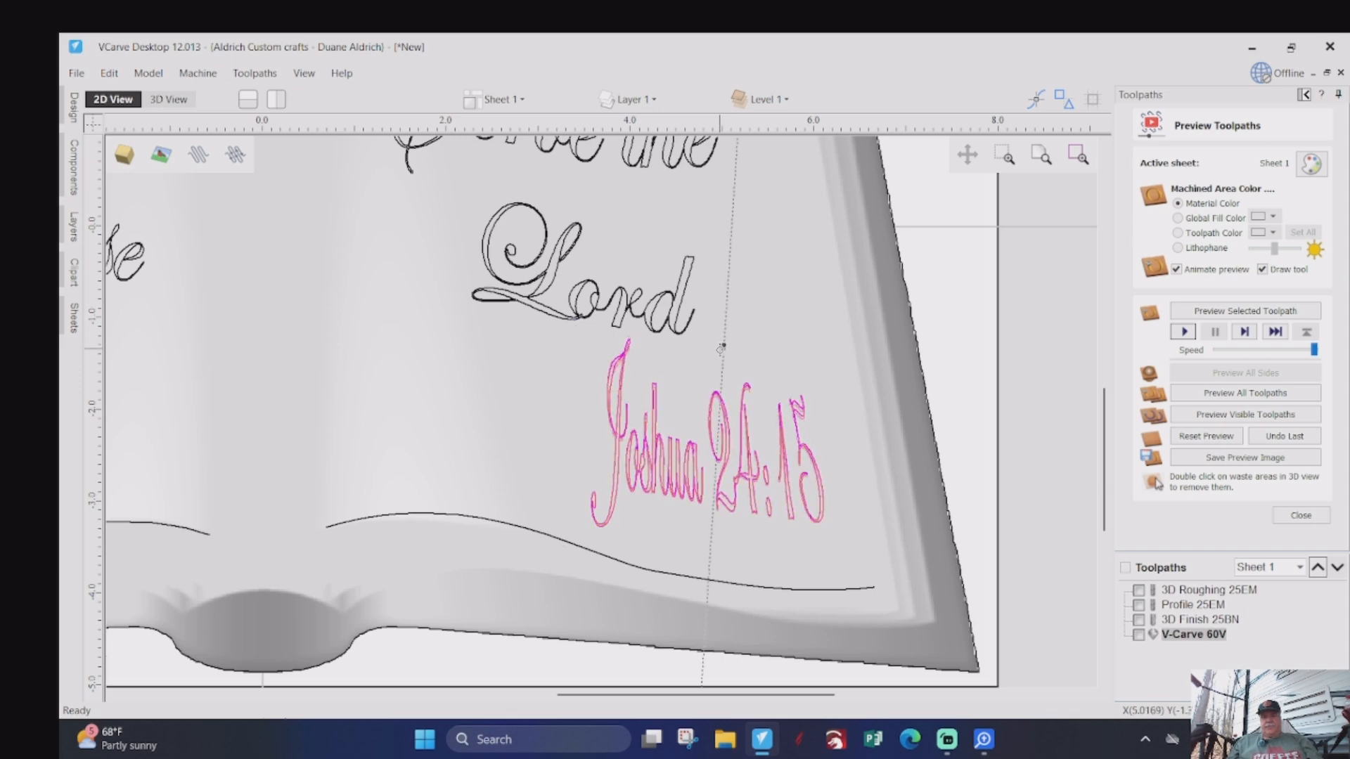
{"action": "left_click", "coordinate": [720, 364]}
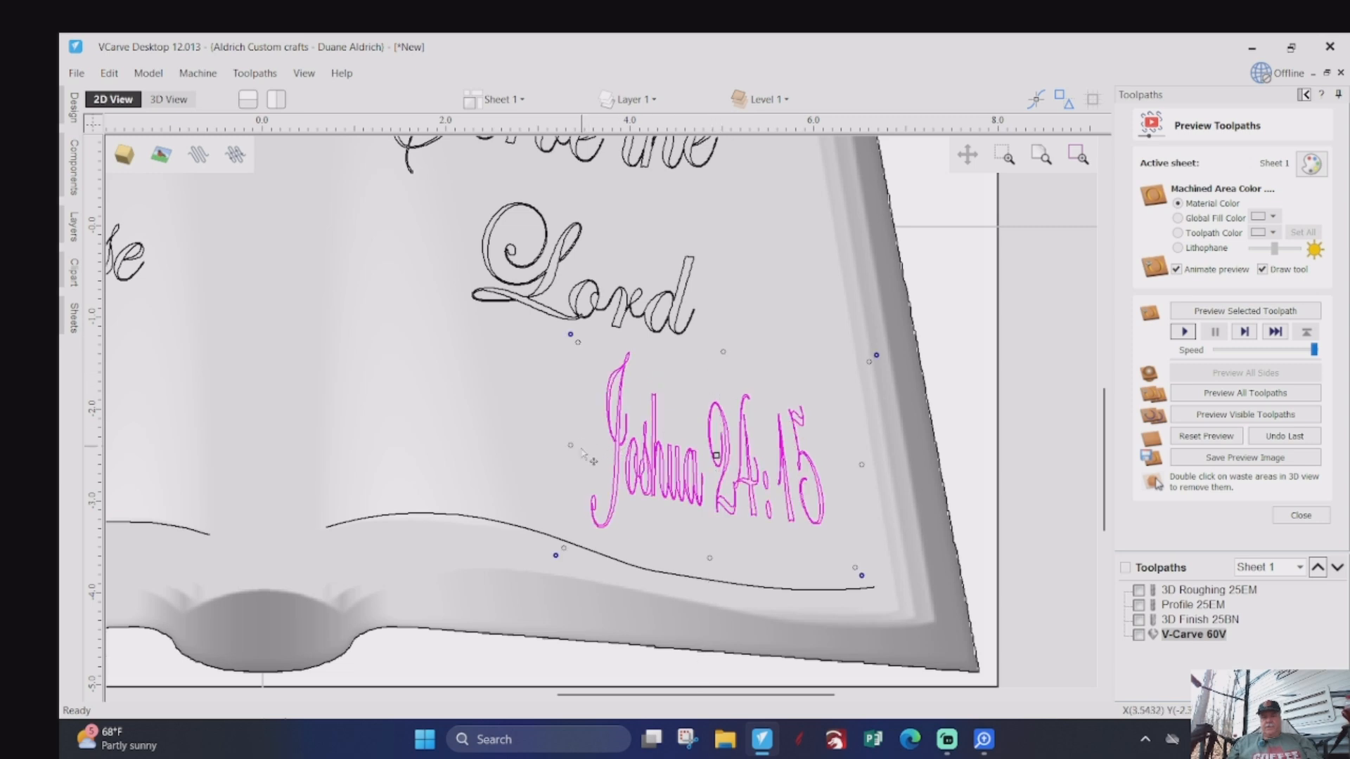
{"action": "left_click_drag", "start_coordinate": [570, 445], "coordinate": [567, 444]}
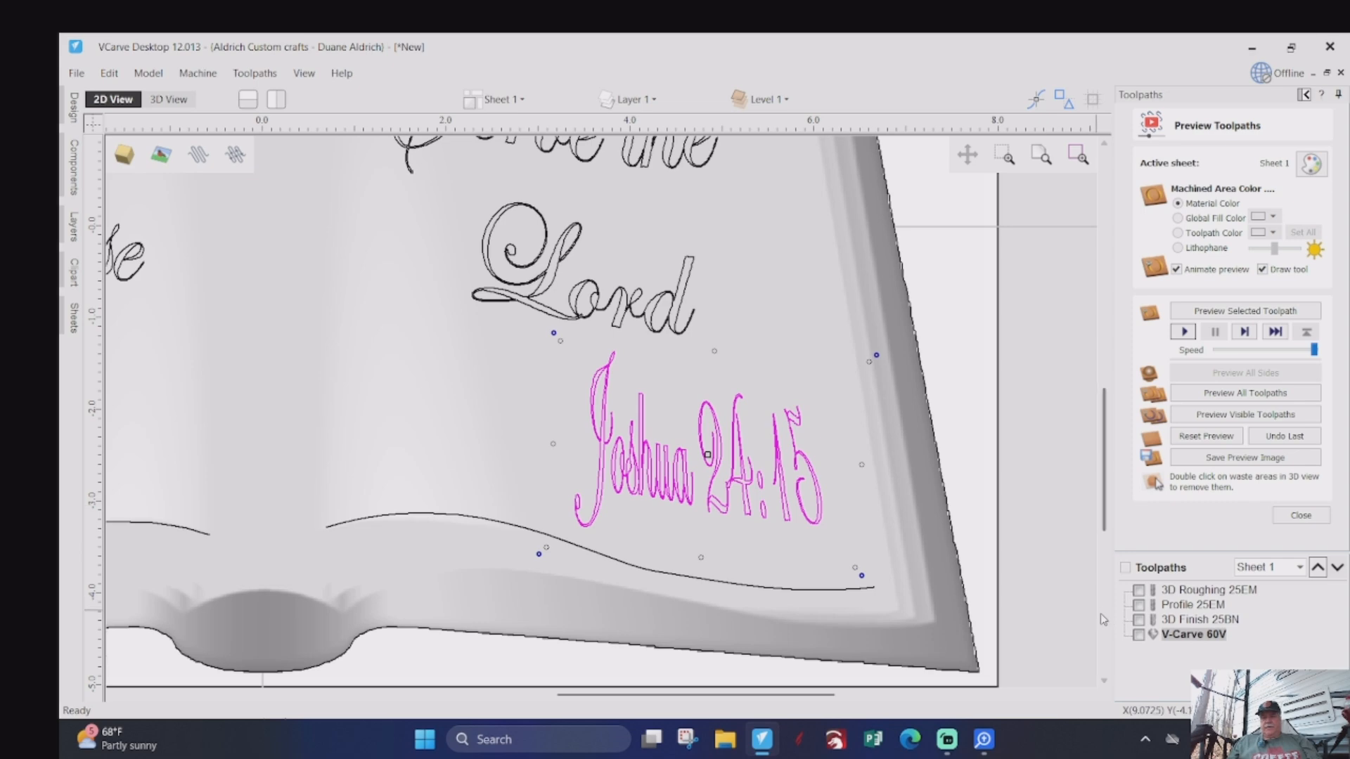
- Recalculate the V-Carve 60V toolpath for the verse text and the reduced-height Joshua 24:15 reference
{"action": "mouse_move", "coordinate": [1177, 637]}
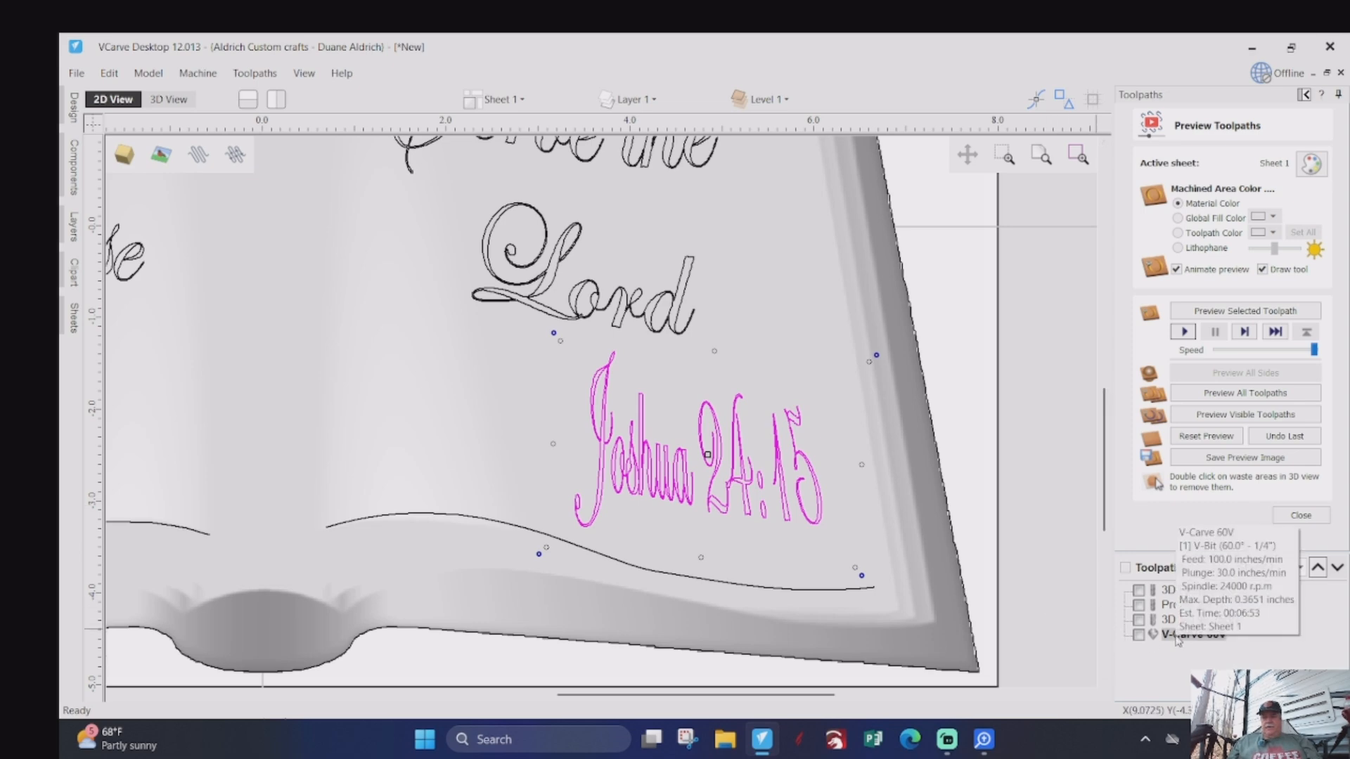
{"action": "right_click", "coordinate": [1167, 638]}
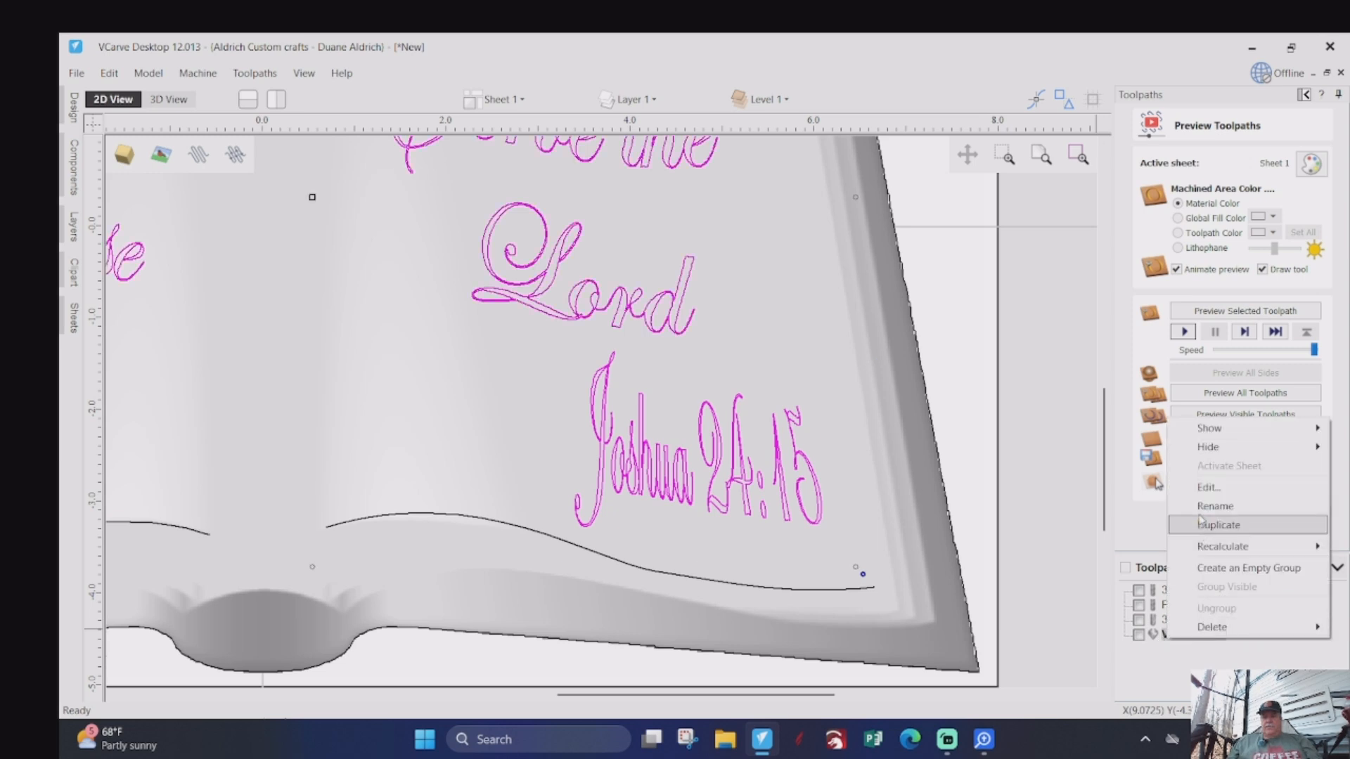
{"action": "mouse_move", "coordinate": [1216, 547]}
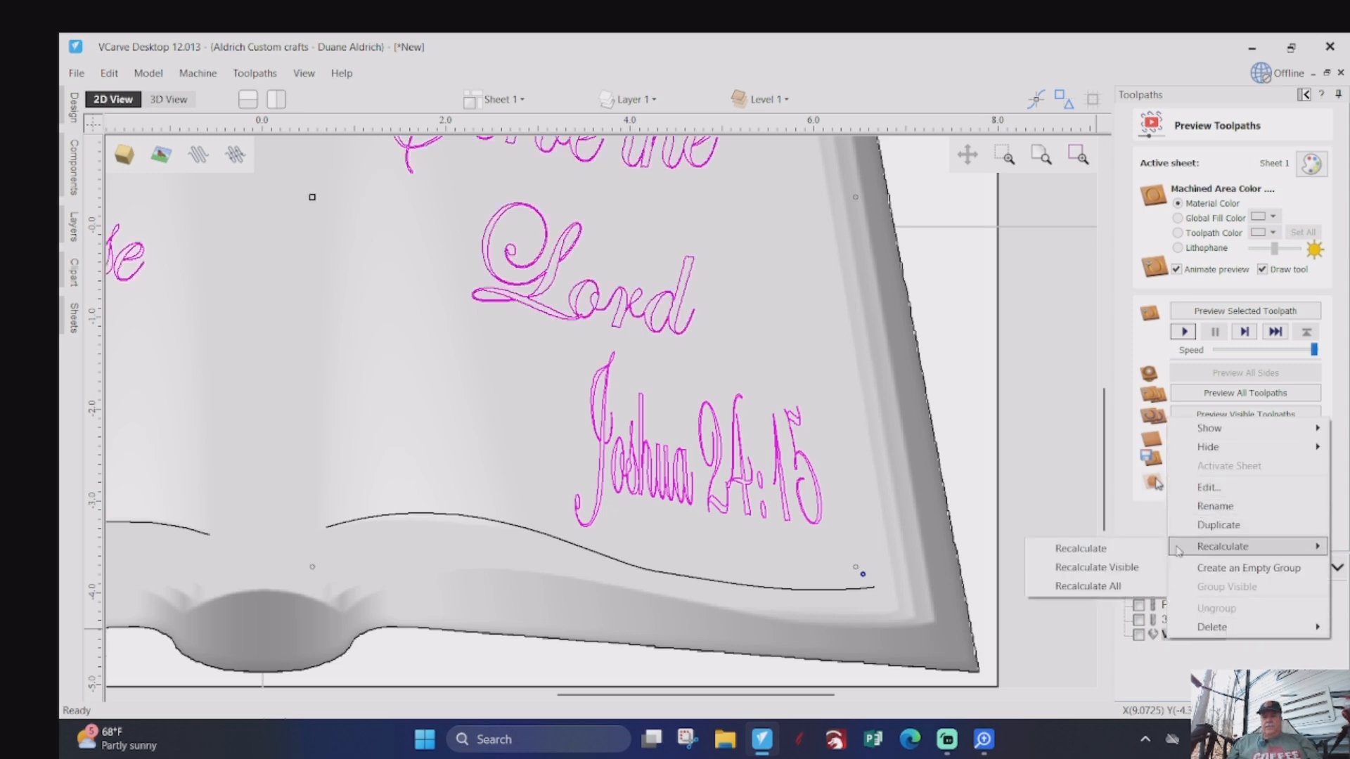
{"action": "left_click", "coordinate": [1124, 552]}
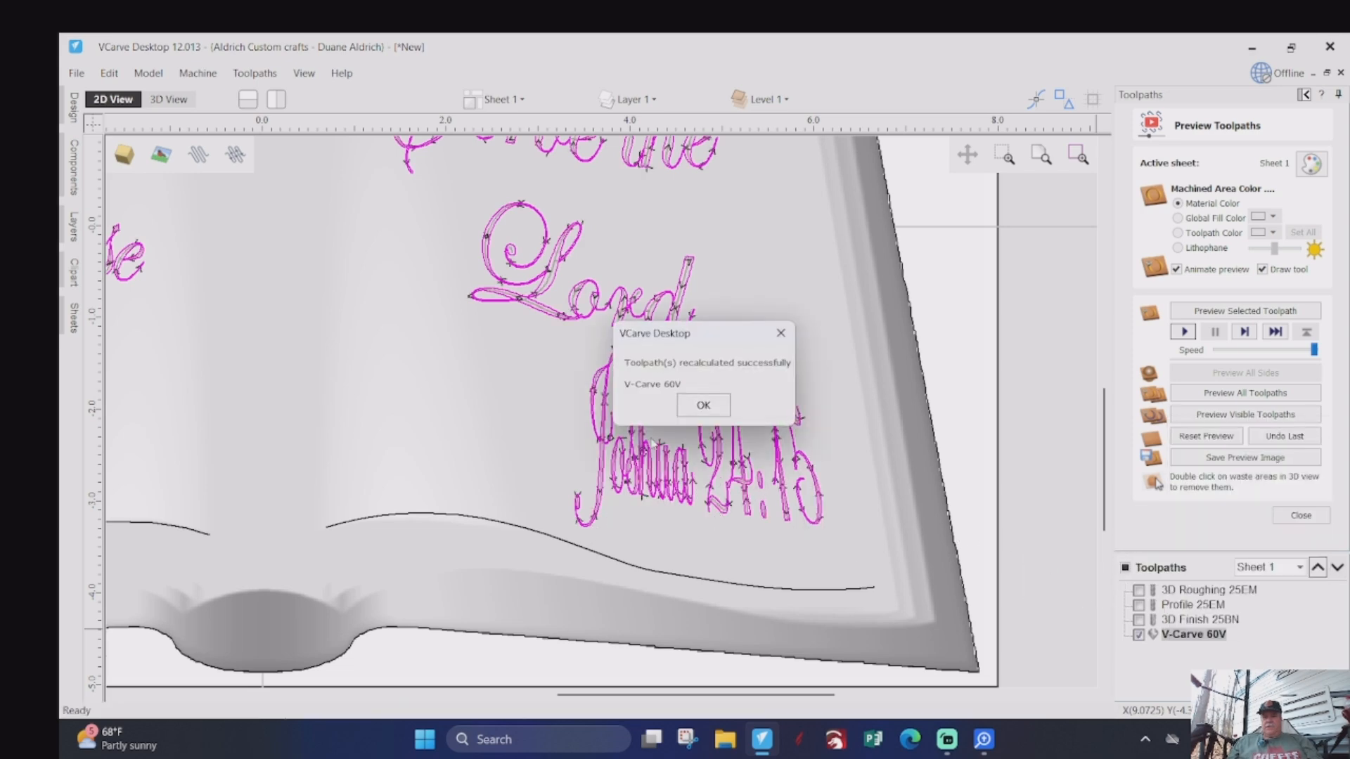
{"action": "left_click", "coordinate": [701, 403]}
{"action": "scroll", "coordinate": [865, 485], "scroll_direction": "down", "scroll_amount": 1}
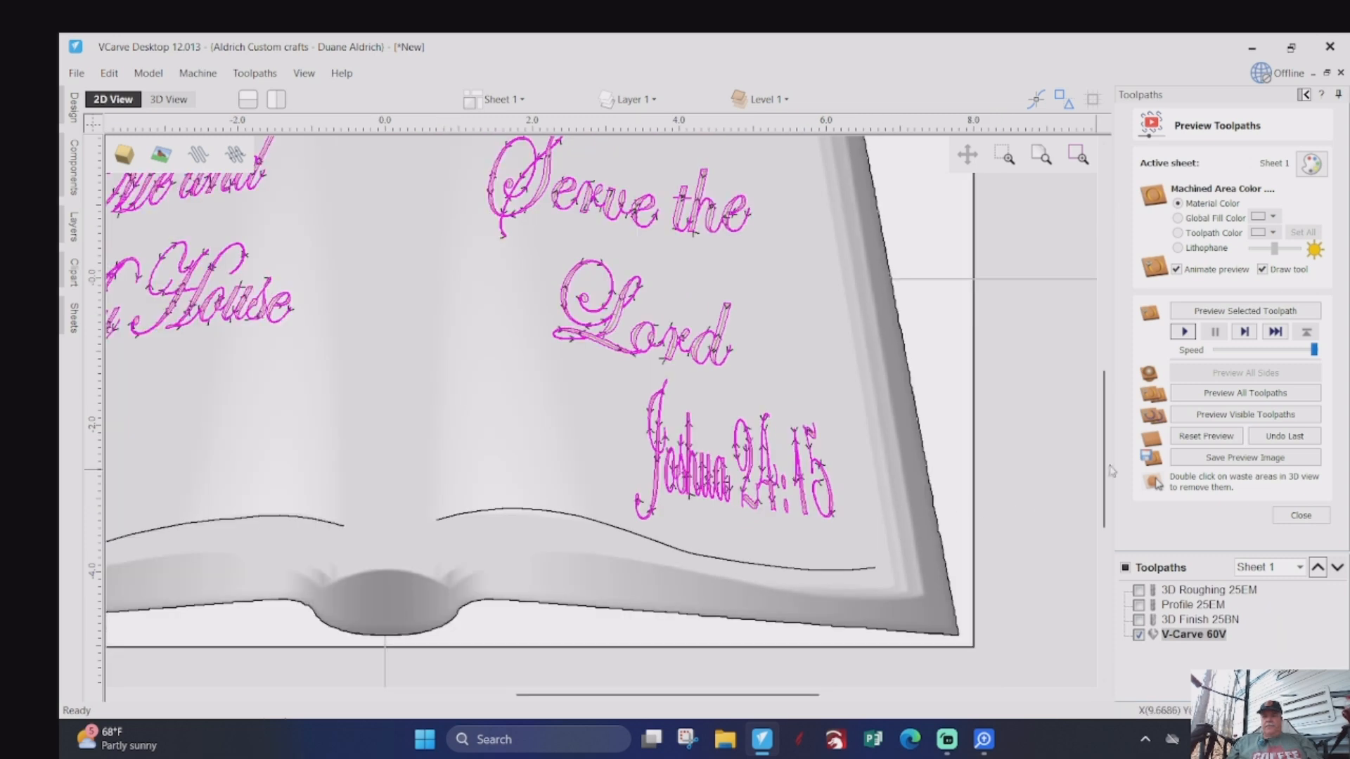
- Reset the preview, simulate all toolpaths in 3D and inspect how the Joshua 24:15 reference carves near the page's lower outer corner
{"action": "left_click", "coordinate": [1184, 331]}
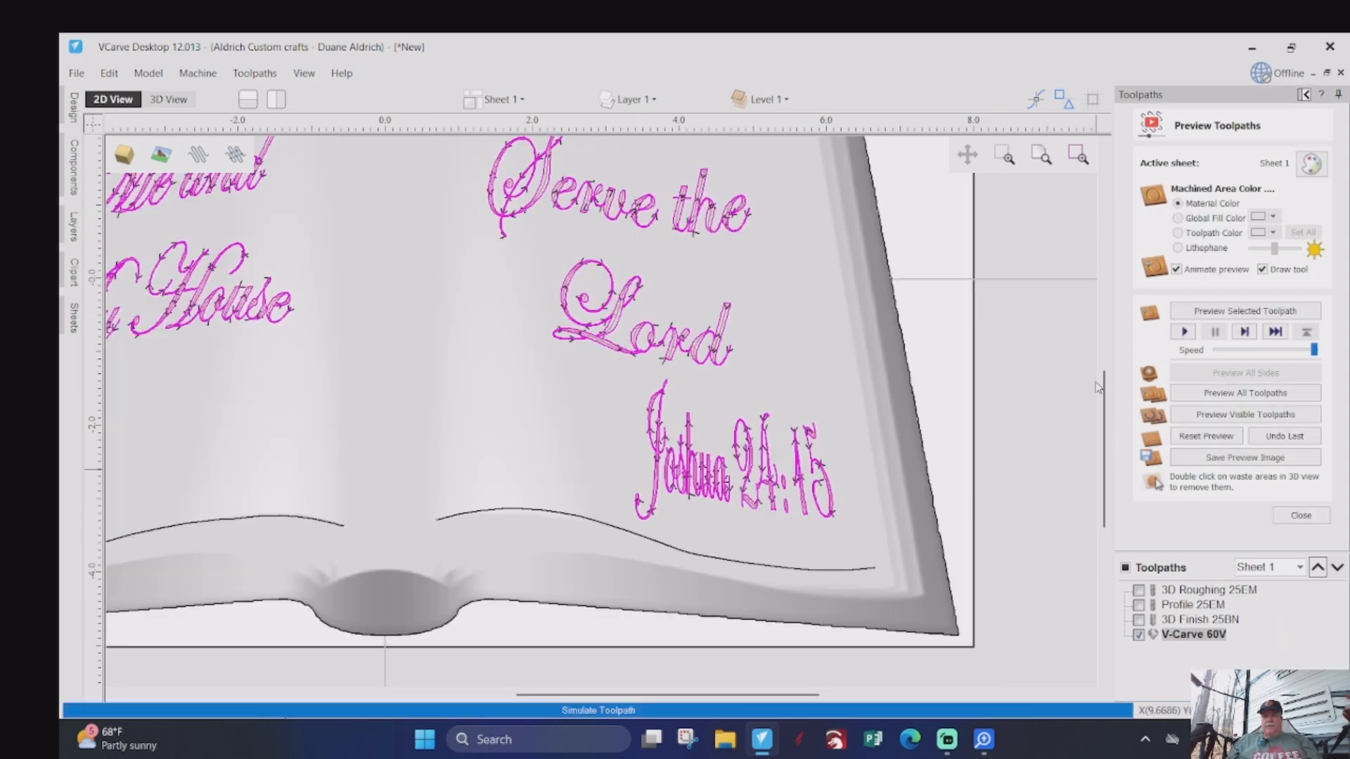
{"action": "left_click", "coordinate": [172, 100]}
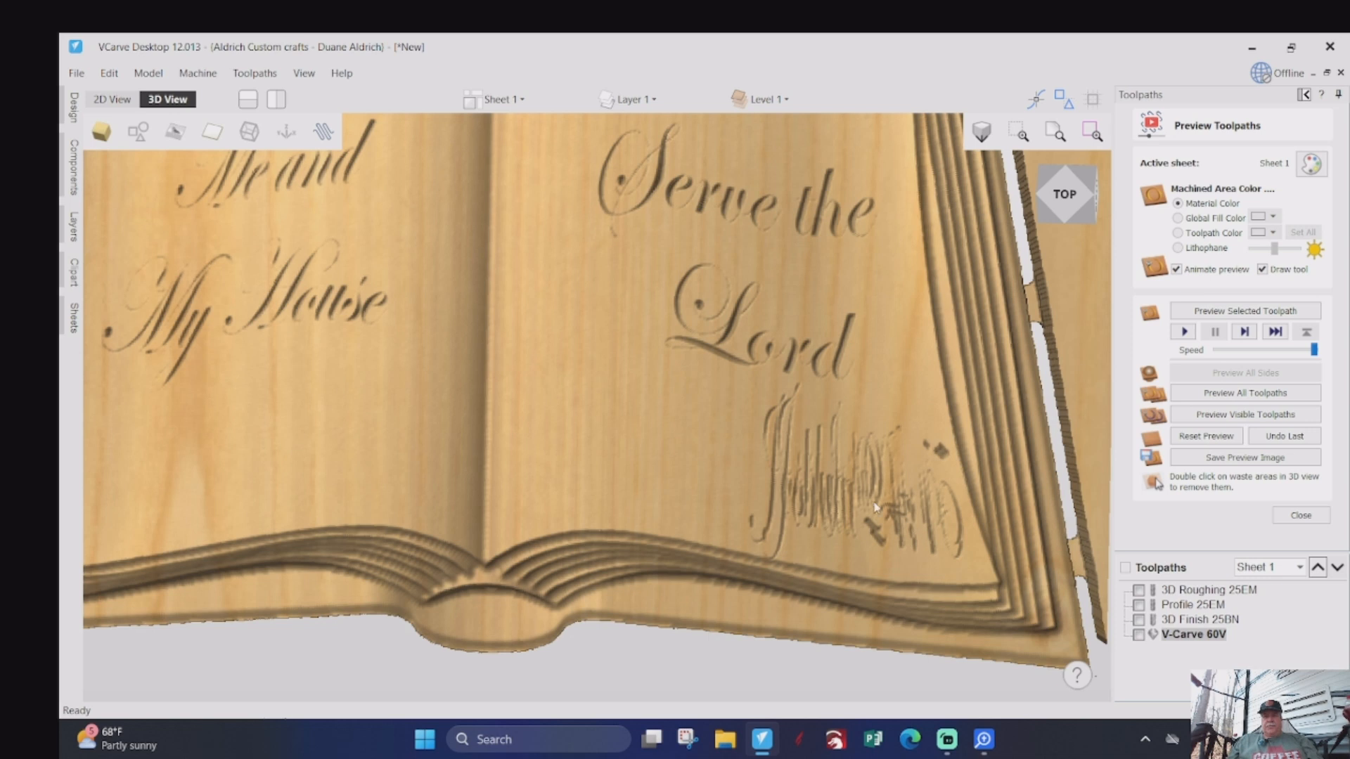
{"action": "left_click", "coordinate": [1189, 437]}
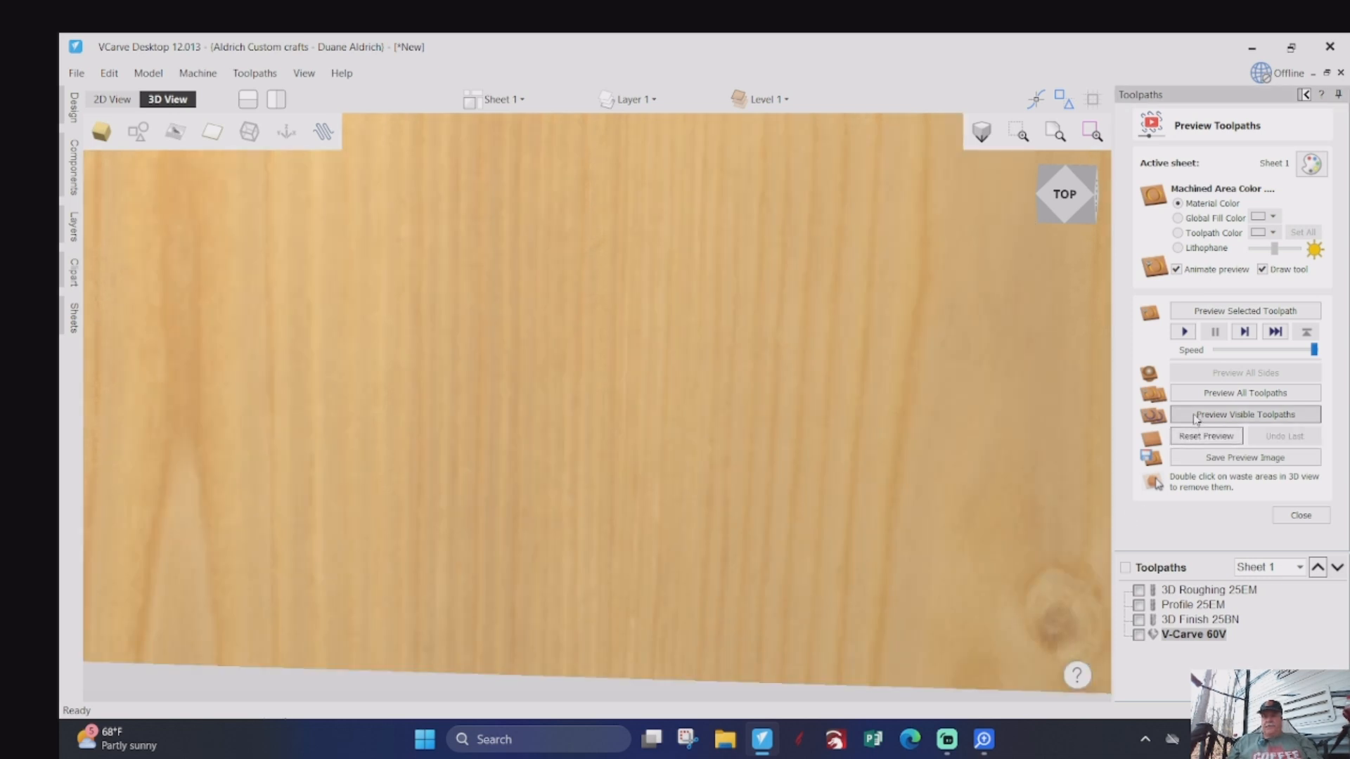
{"action": "left_click", "coordinate": [1211, 395]}
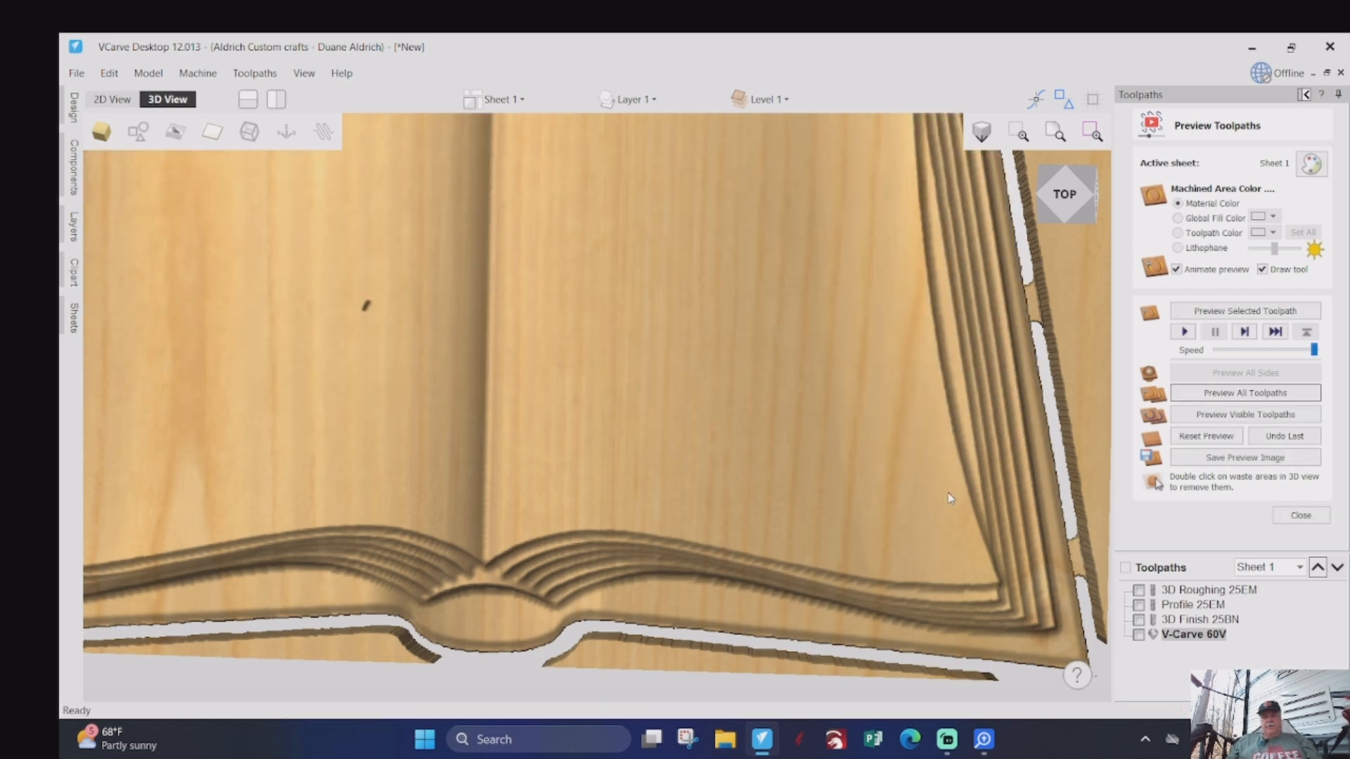
{"action": "scroll", "coordinate": [938, 513], "scroll_direction": "up", "scroll_amount": 5}
{"action": "scroll", "coordinate": [942, 508], "scroll_direction": "down", "scroll_amount": 3}
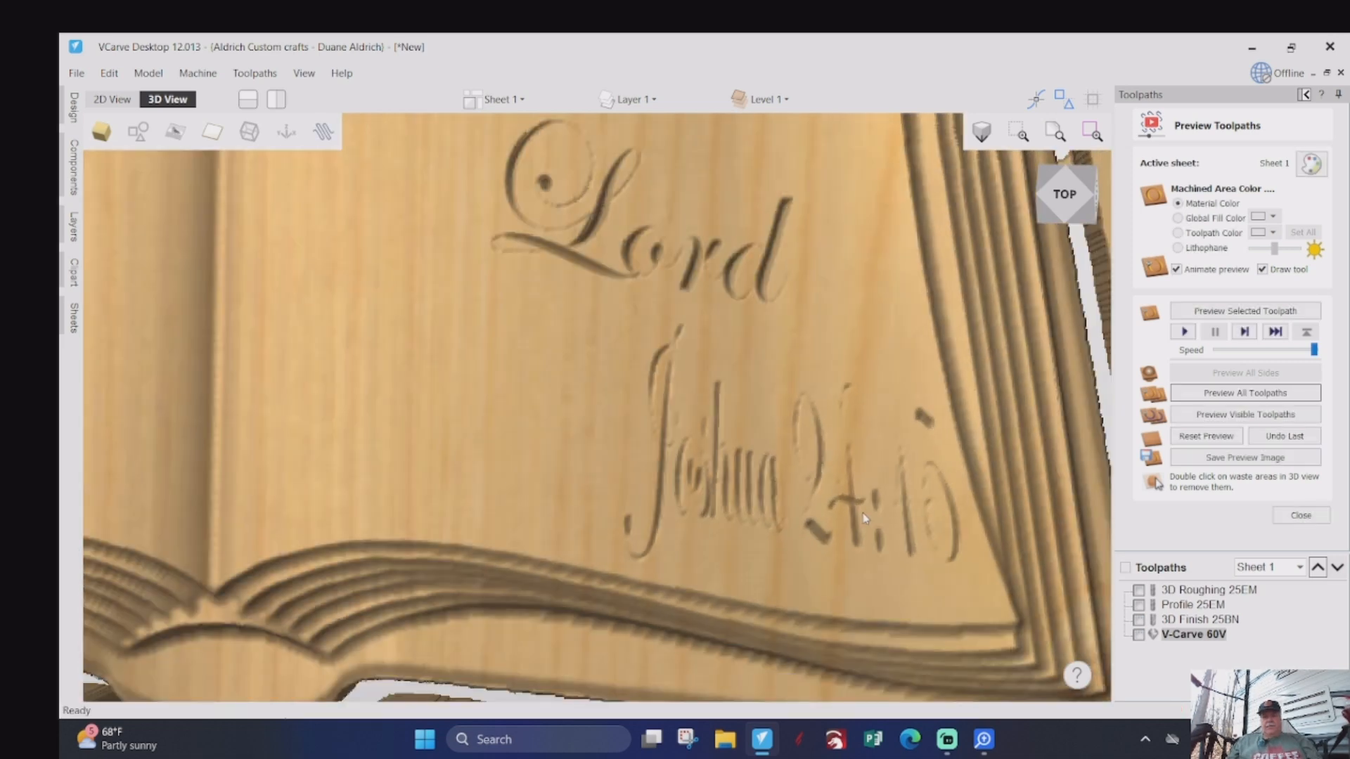
{"action": "left_click_drag", "start_coordinate": [942, 507], "coordinate": [803, 512]}
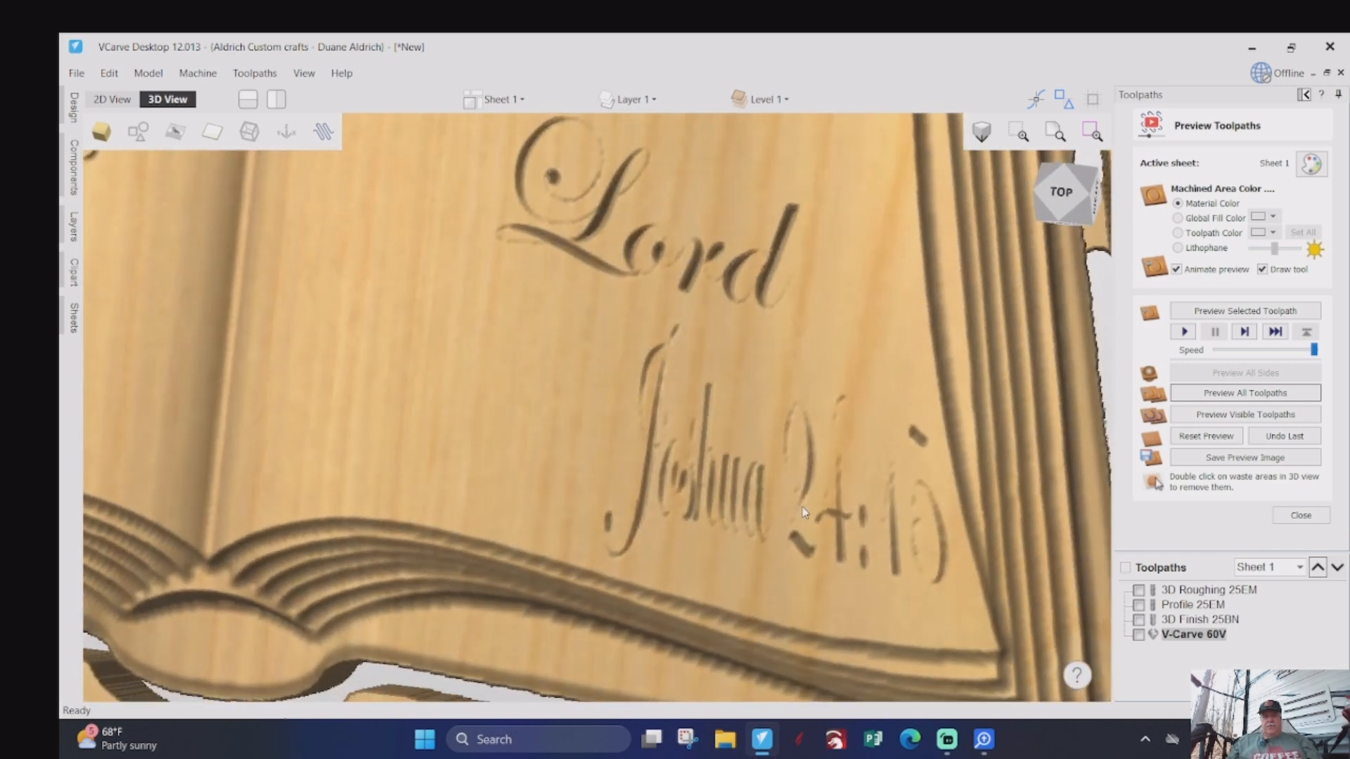
{"action": "left_click_drag", "start_coordinate": [679, 457], "coordinate": [716, 446]}
{"action": "scroll", "coordinate": [715, 447], "scroll_direction": "down", "scroll_amount": 2}
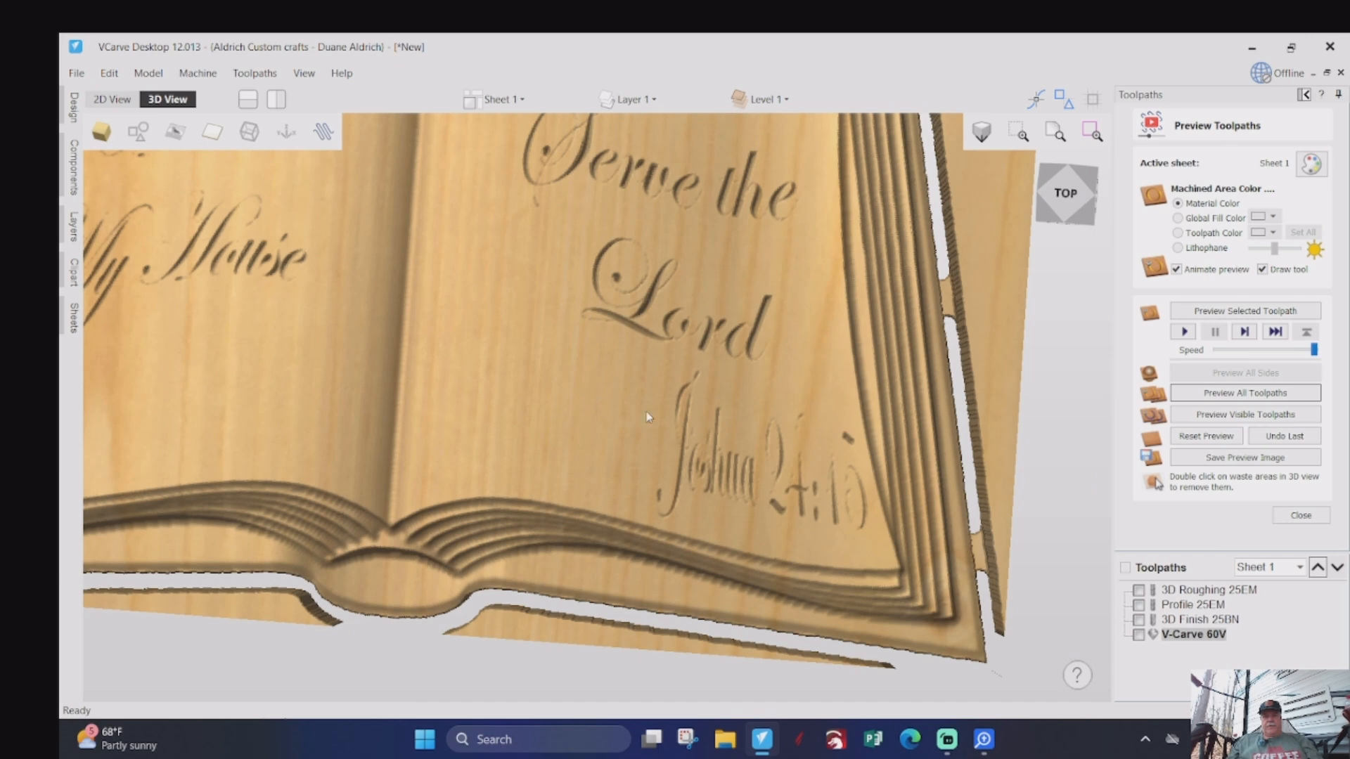
{"action": "scroll", "coordinate": [648, 417], "scroll_direction": "down", "scroll_amount": 2}
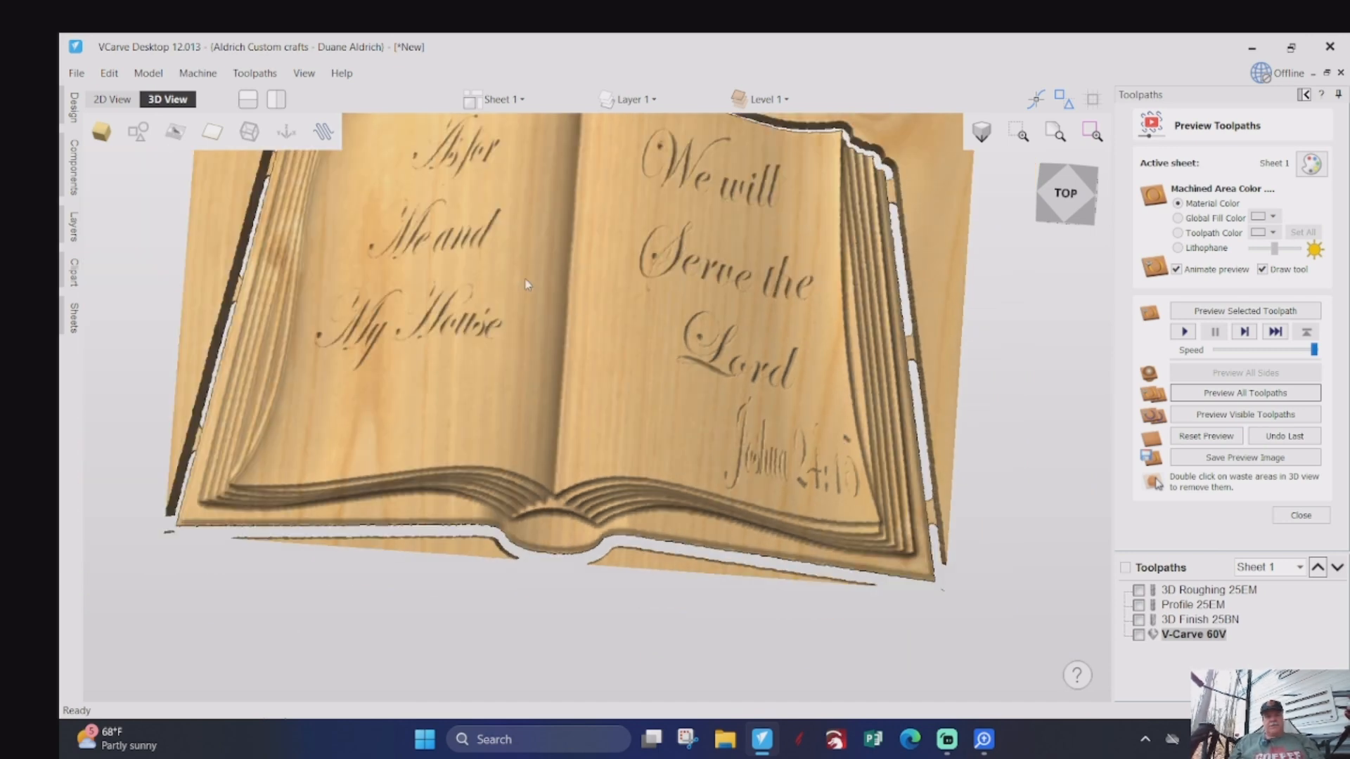
- Select only the Joshua 24:15 reference in the 2D layout and move it toward the spine, just beneath "Lord"
{"action": "left_click", "coordinate": [112, 99]}
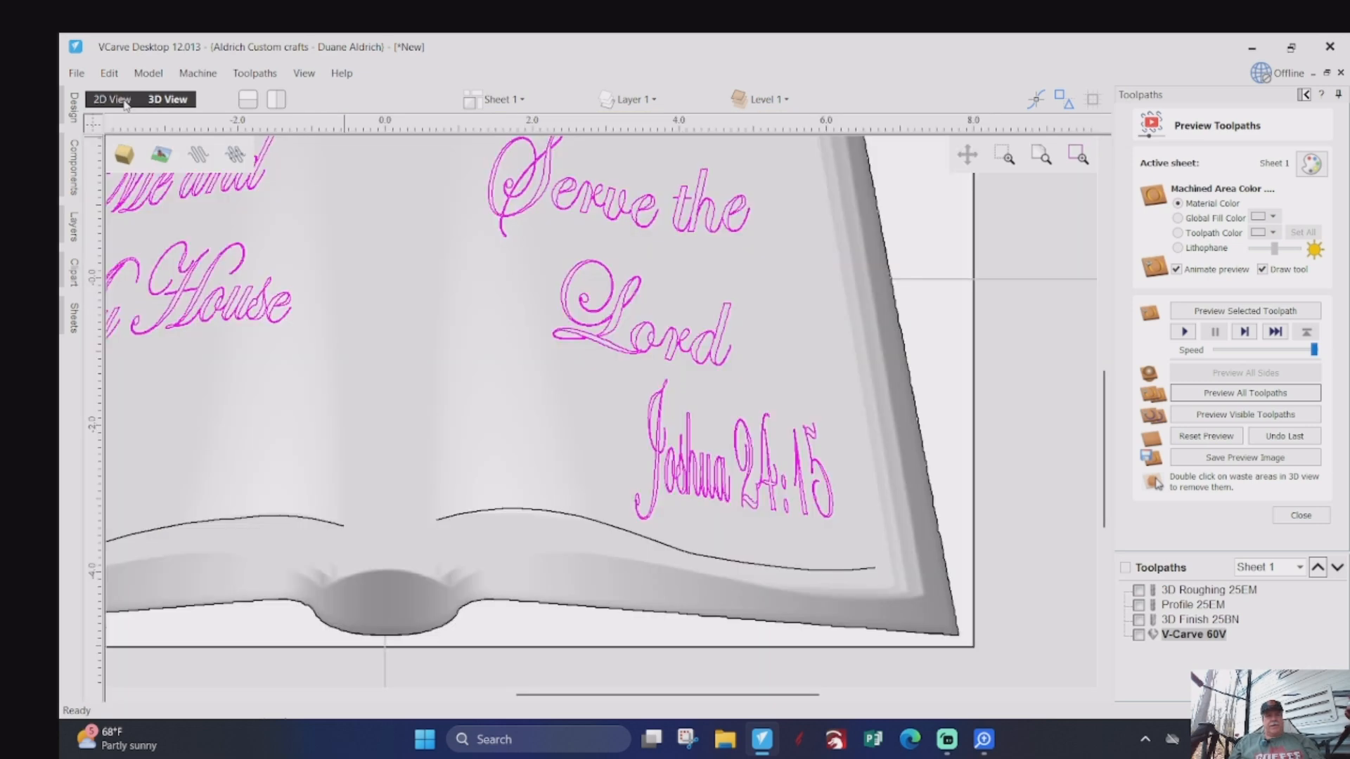
{"action": "left_click", "coordinate": [742, 491]}
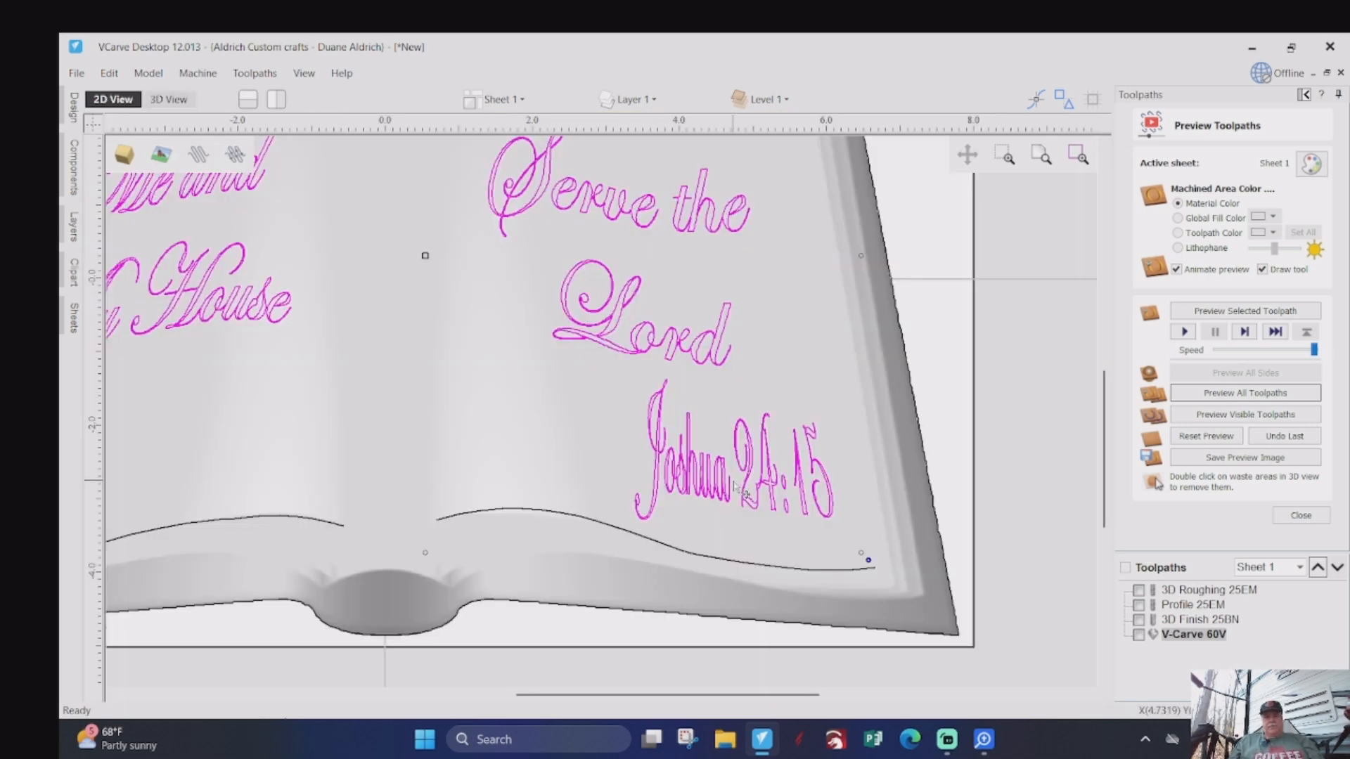
{"action": "left_click", "coordinate": [686, 626]}
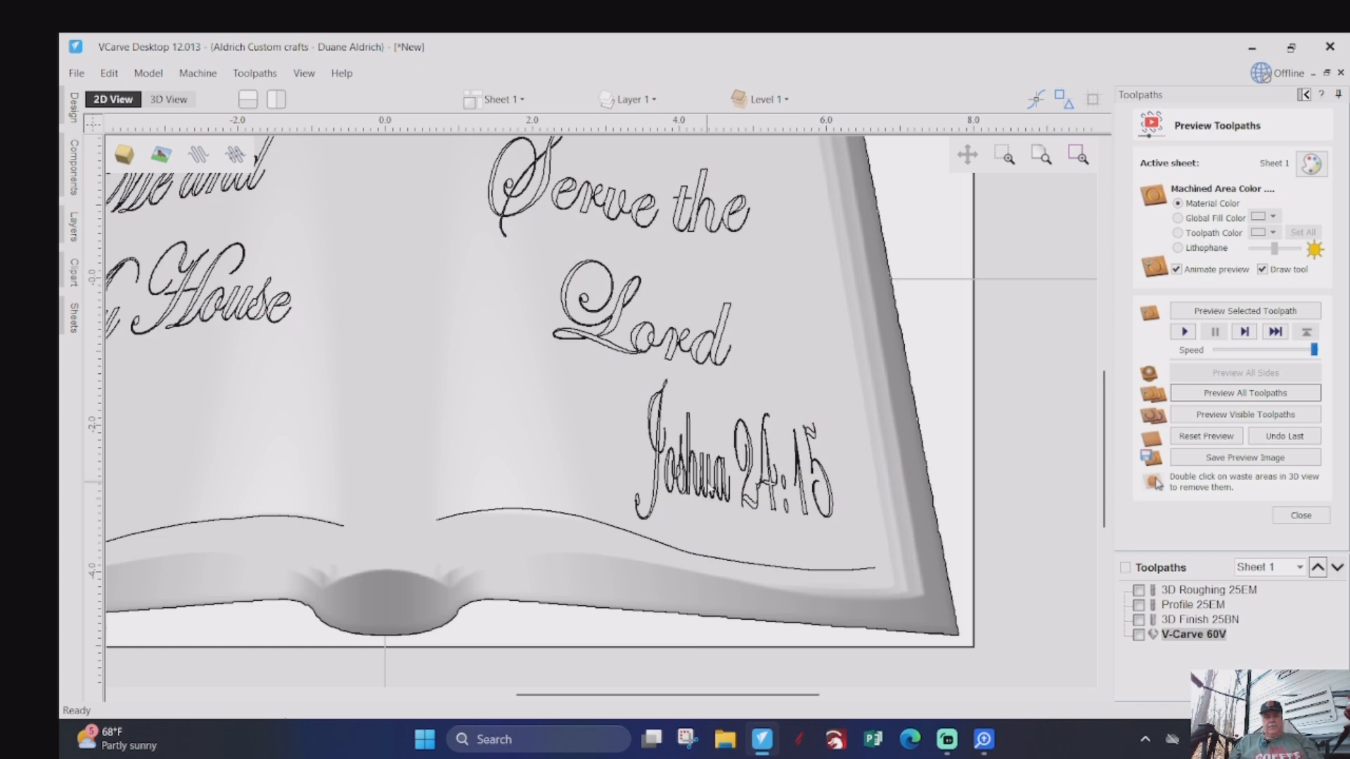
{"action": "left_click", "coordinate": [711, 483]}
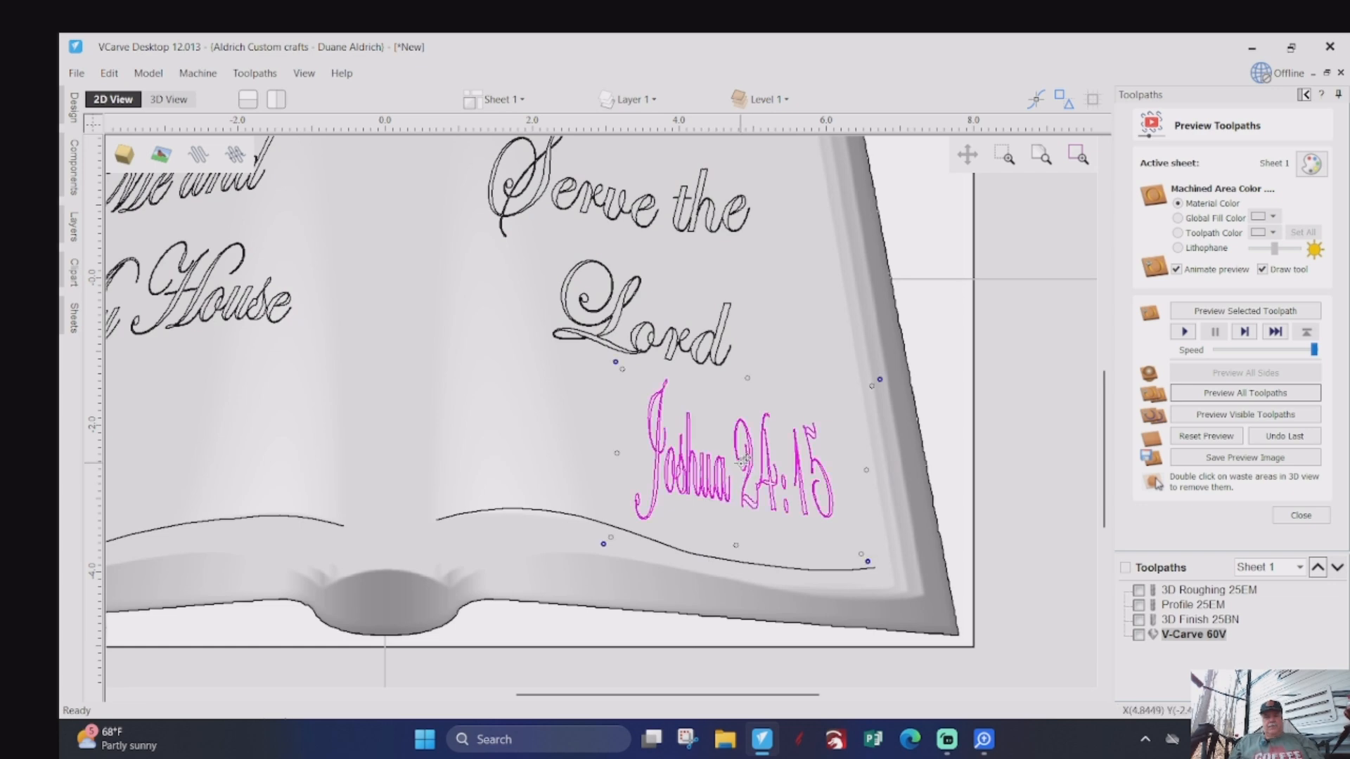
{"action": "left_click_drag", "start_coordinate": [743, 461], "coordinate": [631, 428]}
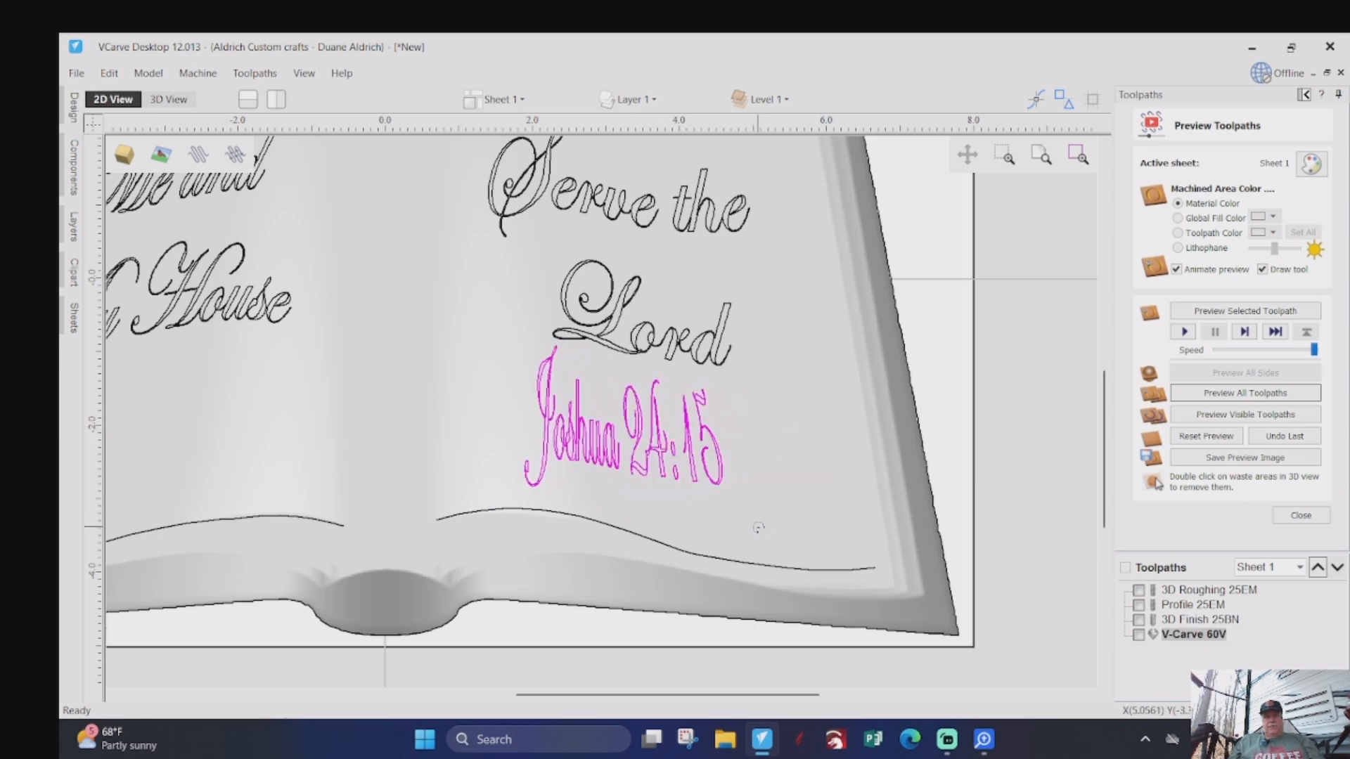
- Enlarge the Joshua 24:15 reference from its lower outer corner and outer edge, shifting it slightly closer to the spine
{"action": "left_click", "coordinate": [661, 455]}
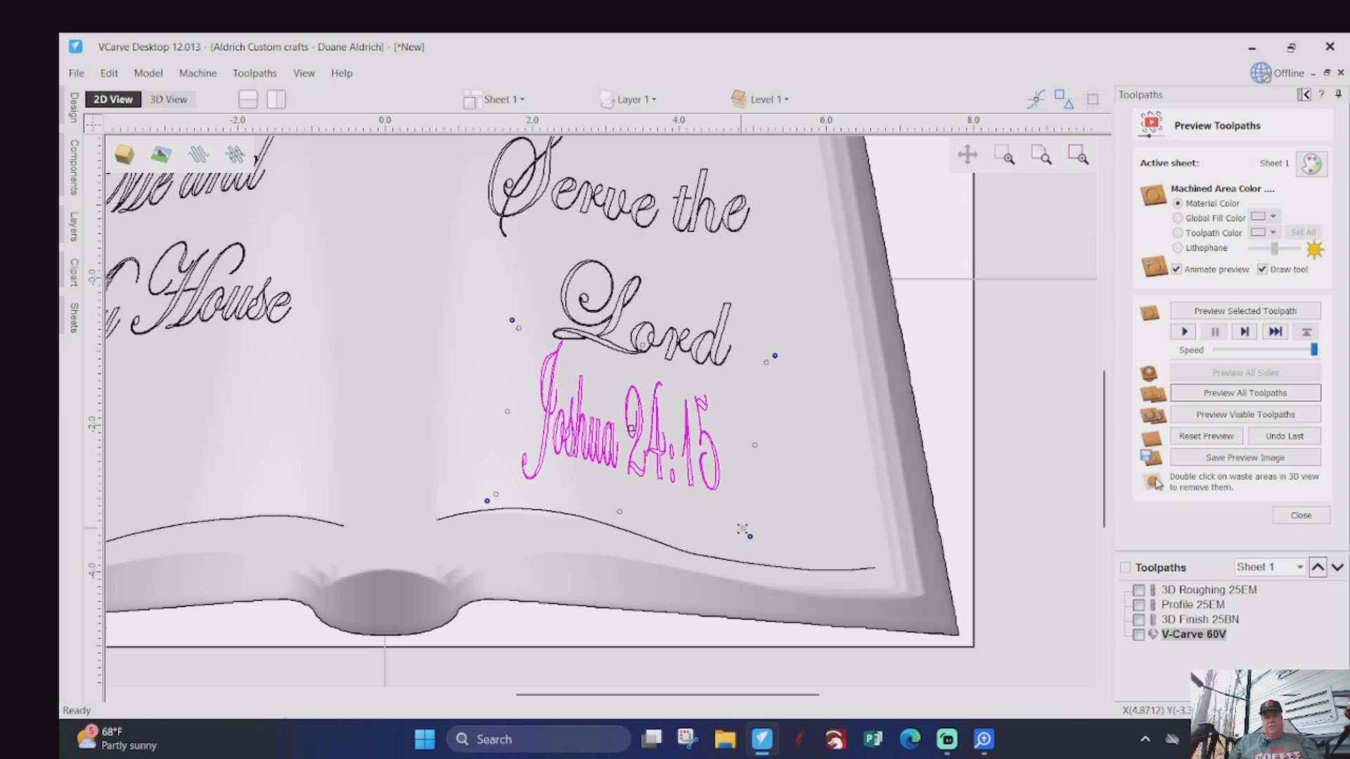
{"action": "left_click_drag", "start_coordinate": [744, 529], "coordinate": [778, 551]}
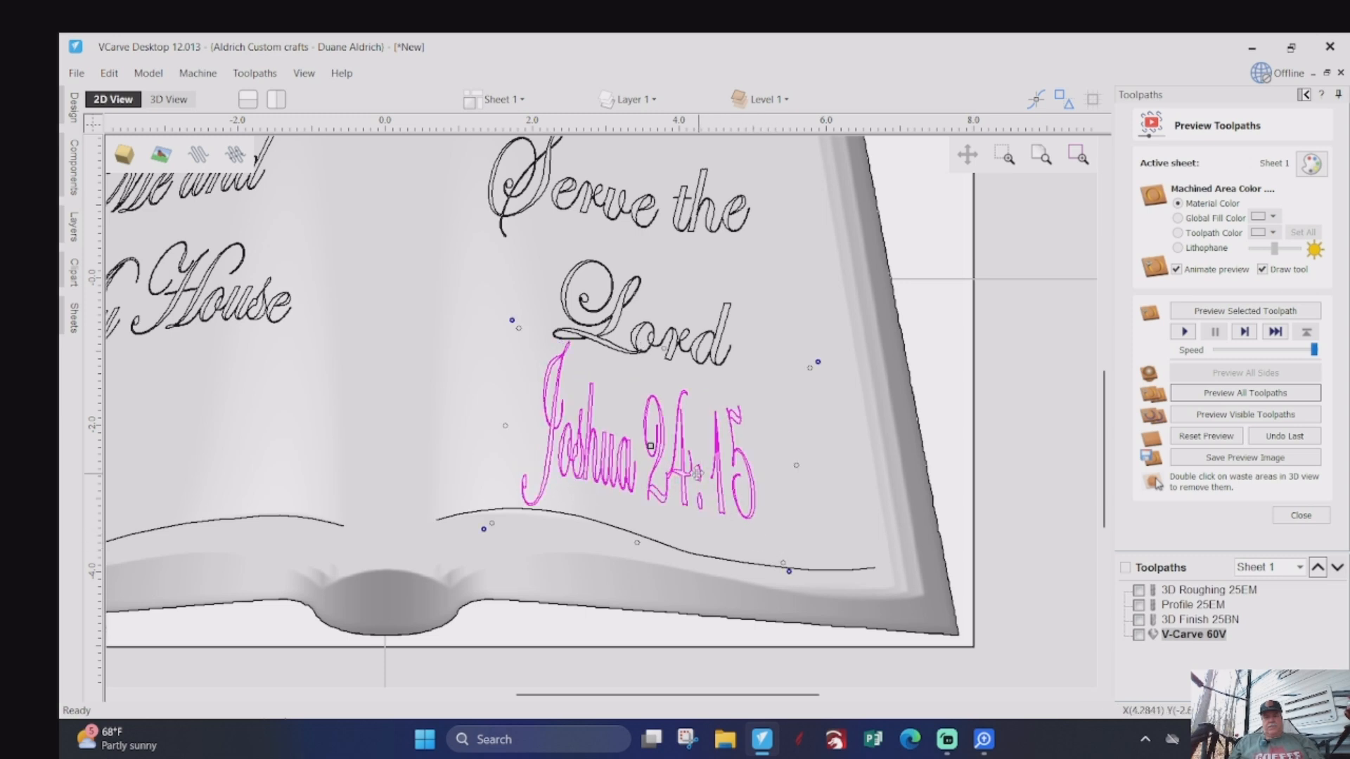
{"action": "left_click_drag", "start_coordinate": [651, 446], "coordinate": [621, 437]}
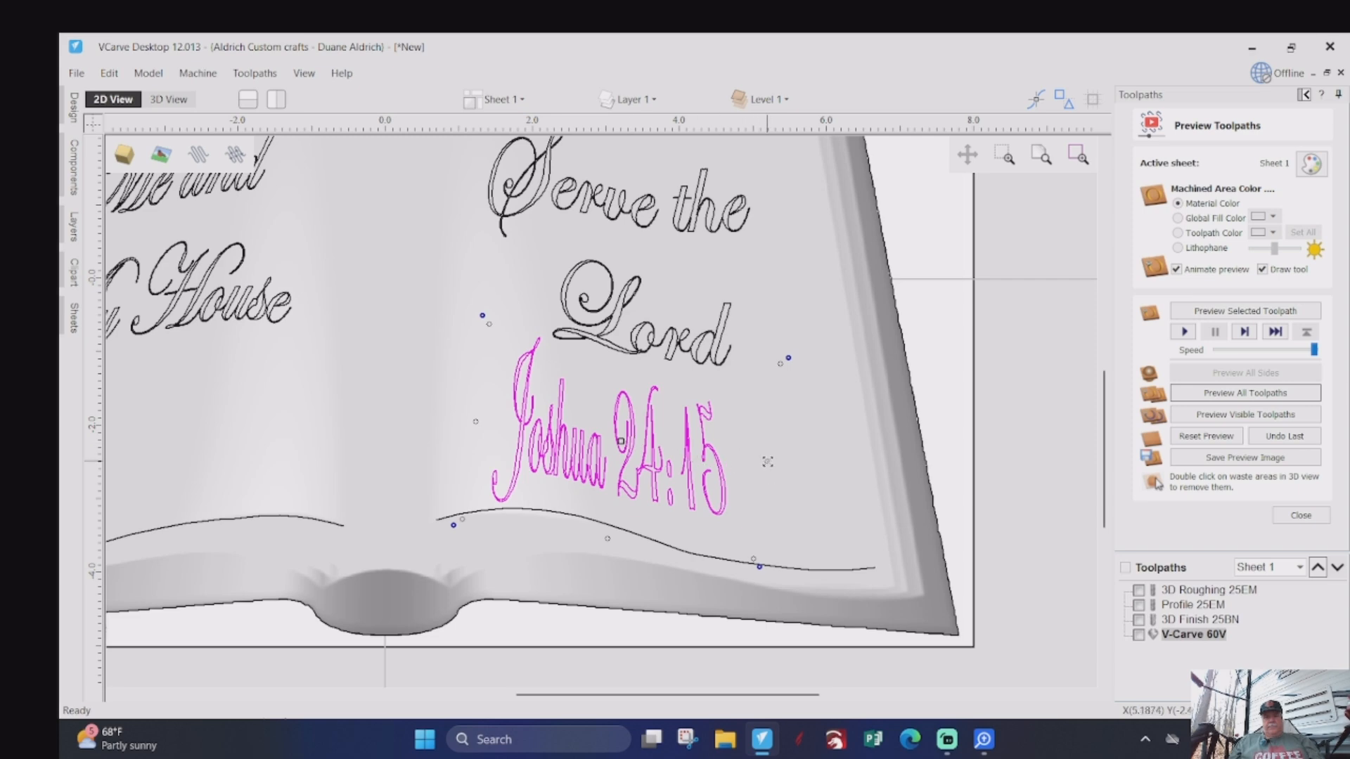
{"action": "left_click_drag", "start_coordinate": [767, 461], "coordinate": [804, 466]}
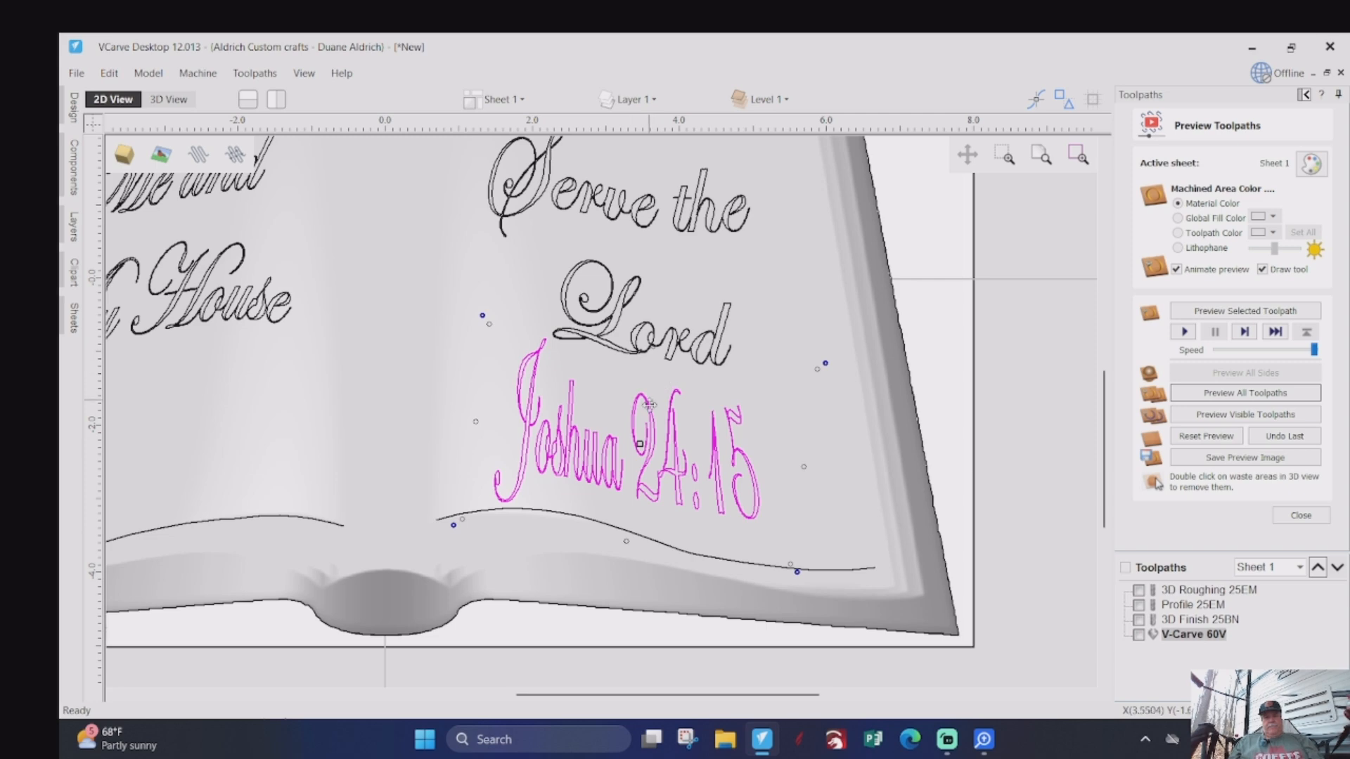
- Lower the reference's upper edge away from "Lord" and nudge the text slightly up and toward the page's outer edge
{"action": "scroll", "coordinate": [641, 362], "scroll_direction": "up", "scroll_amount": 2}
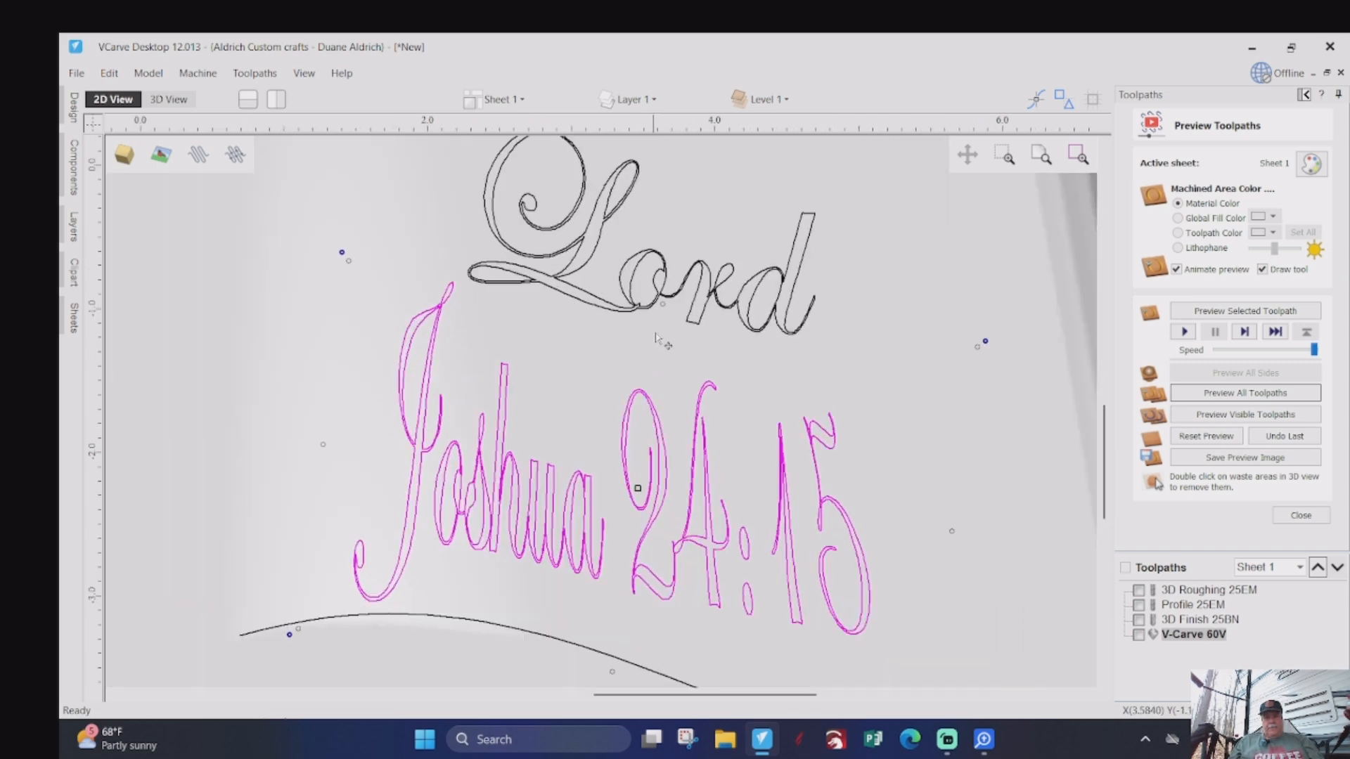
{"action": "left_click_drag", "start_coordinate": [661, 309], "coordinate": [656, 343]}
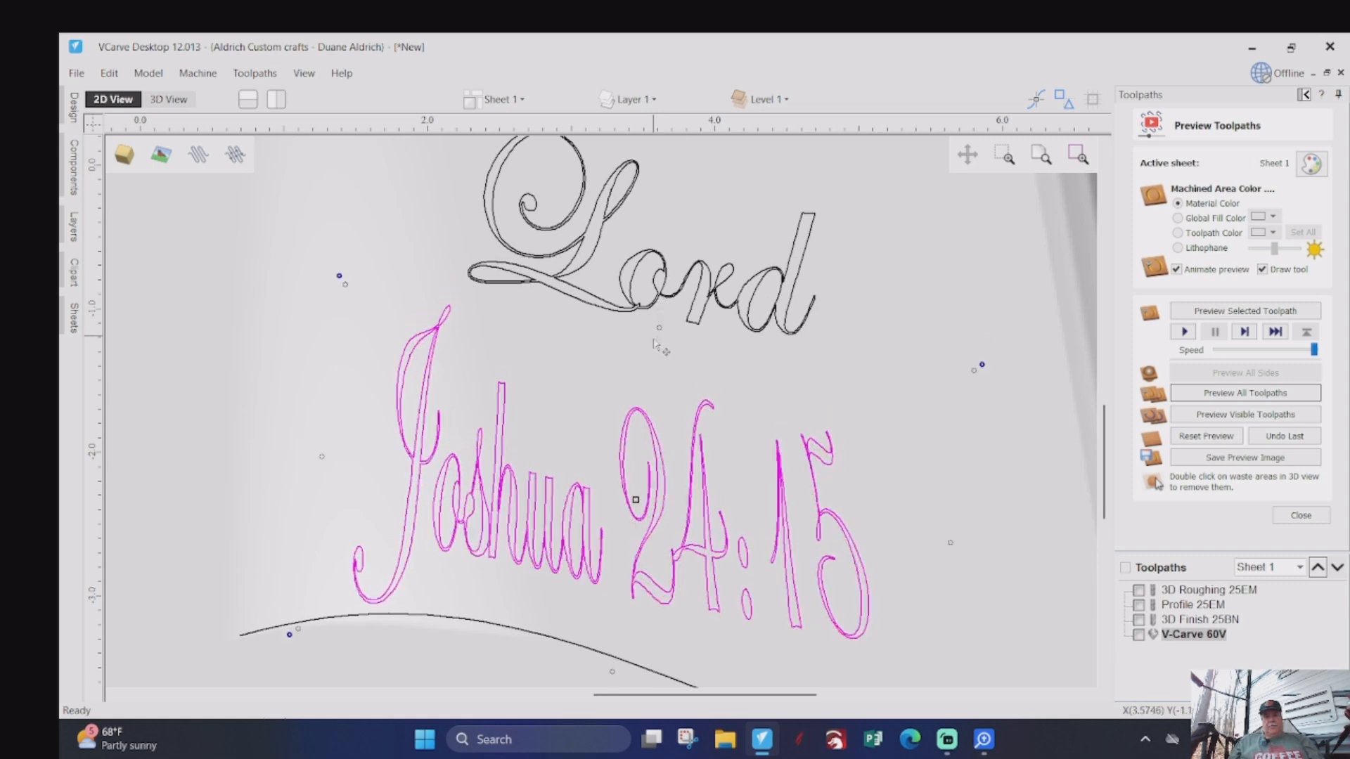
{"action": "scroll", "coordinate": [606, 460], "scroll_direction": "down", "scroll_amount": 2}
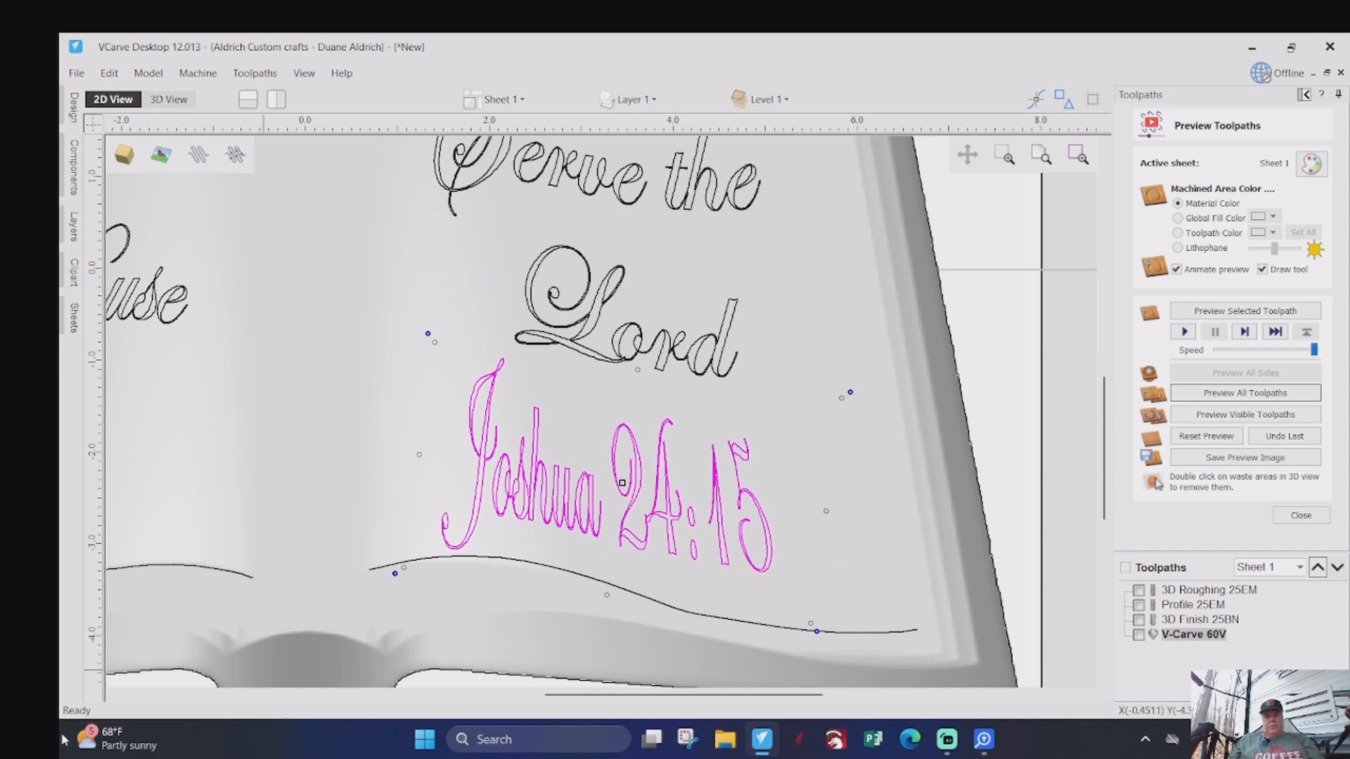
{"action": "key", "text": "Up"}
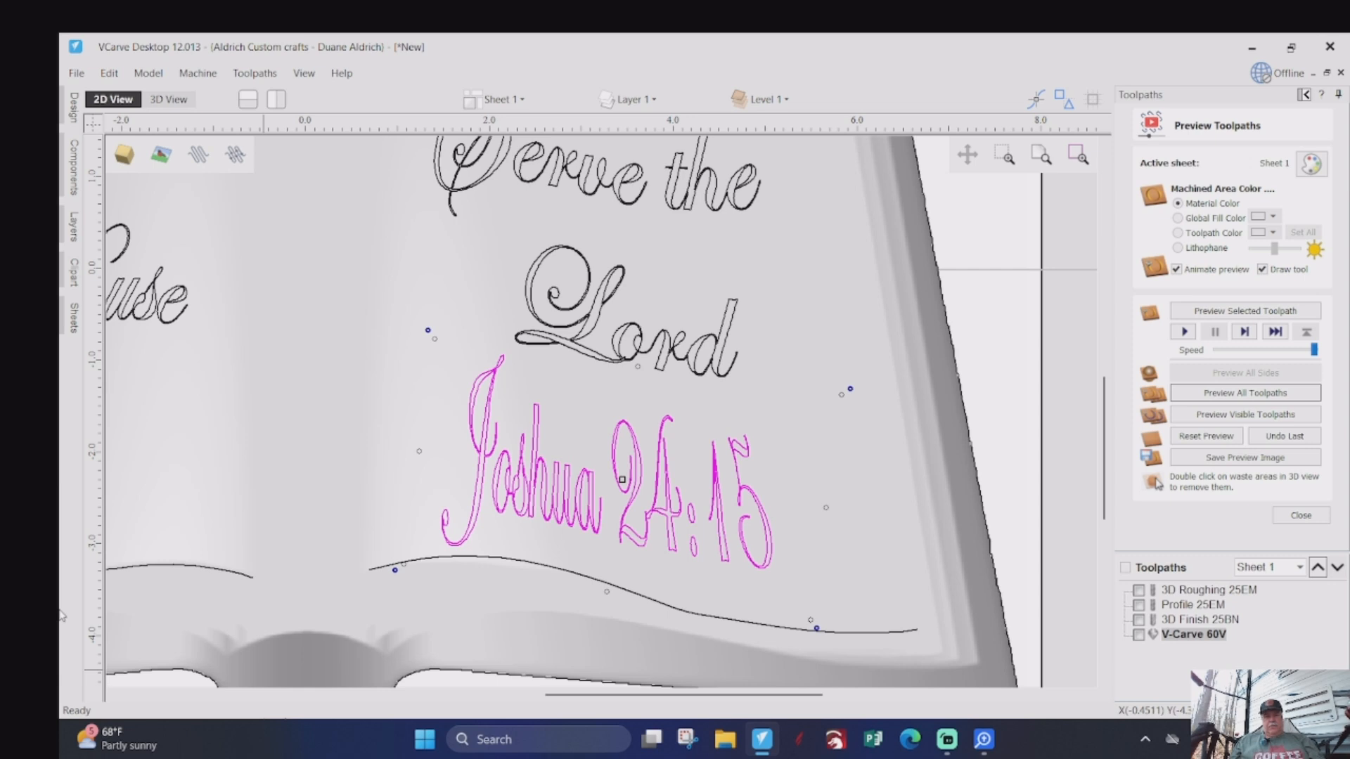
{"action": "key", "text": "Right"}
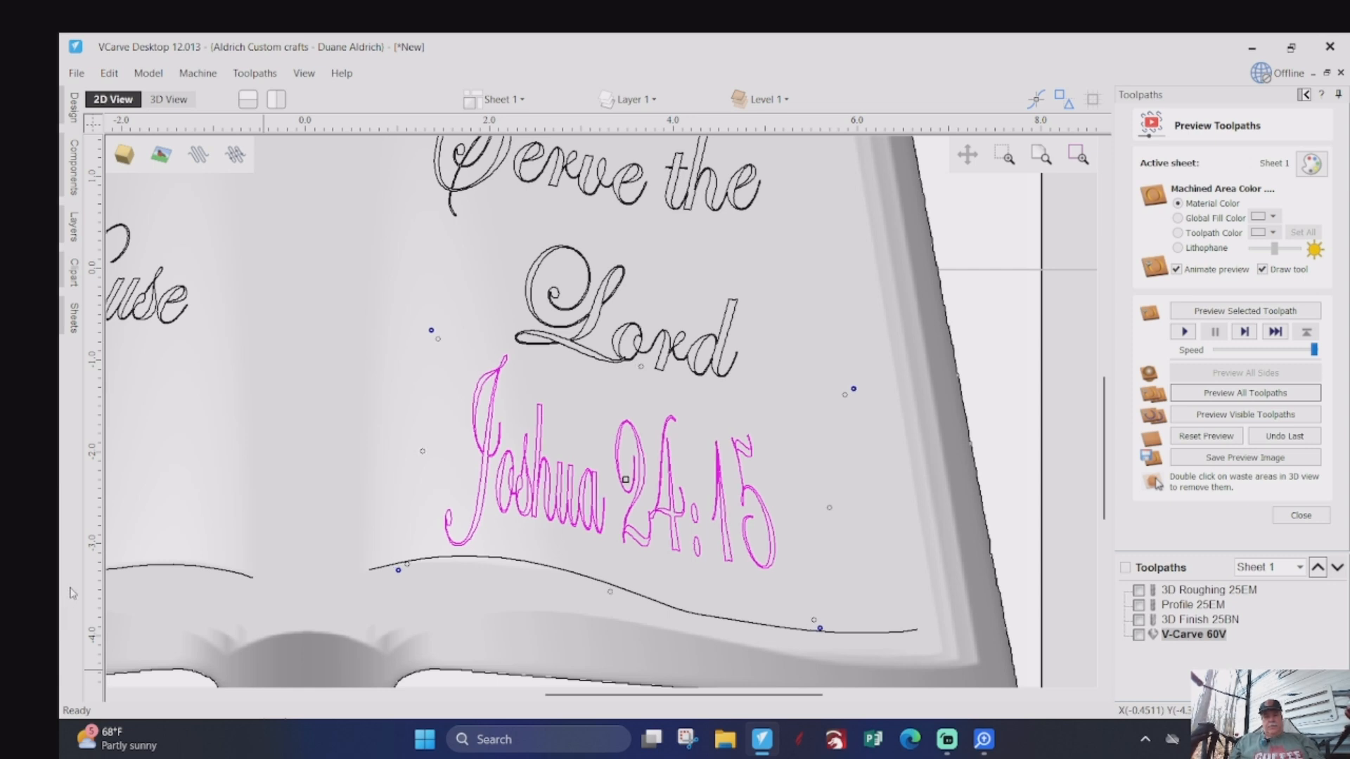
{"action": "scroll", "coordinate": [168, 554], "scroll_direction": "down", "scroll_amount": 2}
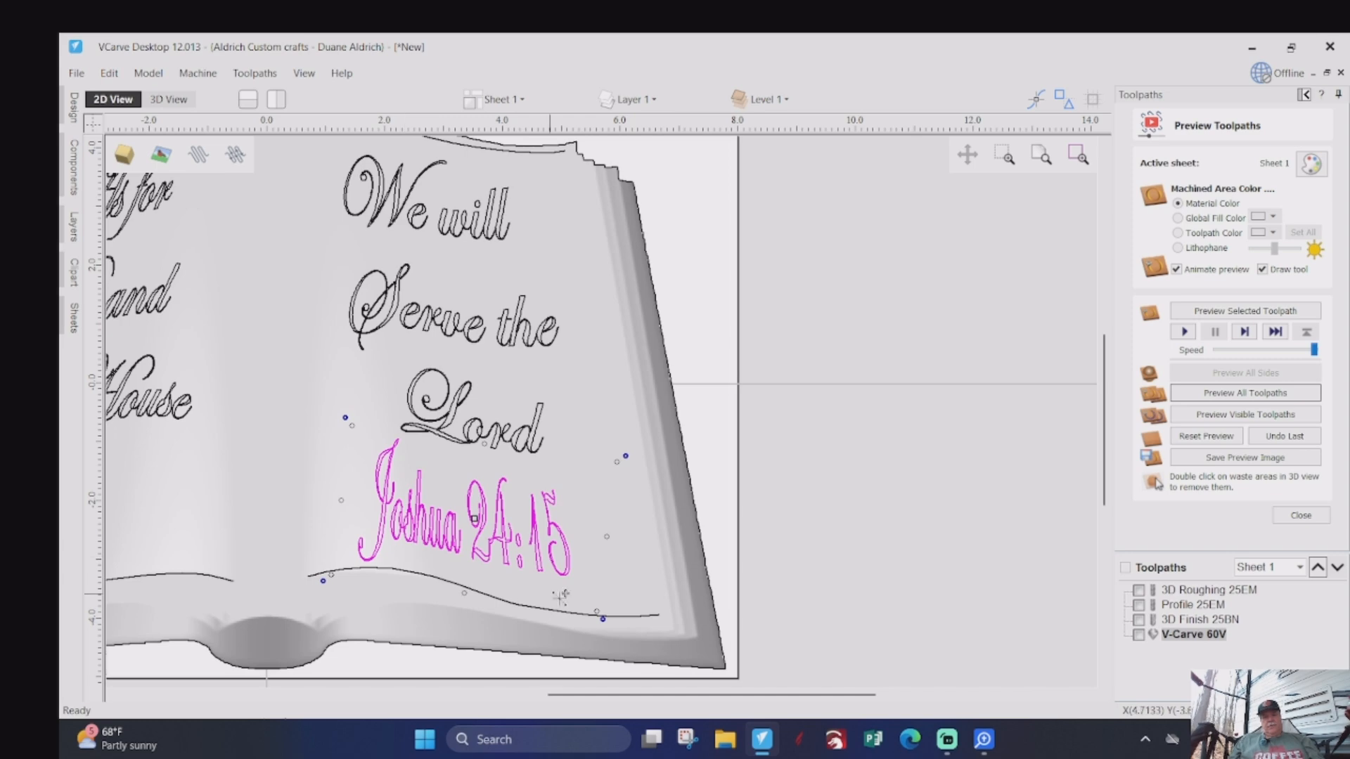
- Recalculate the V-Carve 60V toolpath with the enlarged and repositioned Joshua 24:15 reference
{"action": "right_click", "coordinate": [1181, 636]}
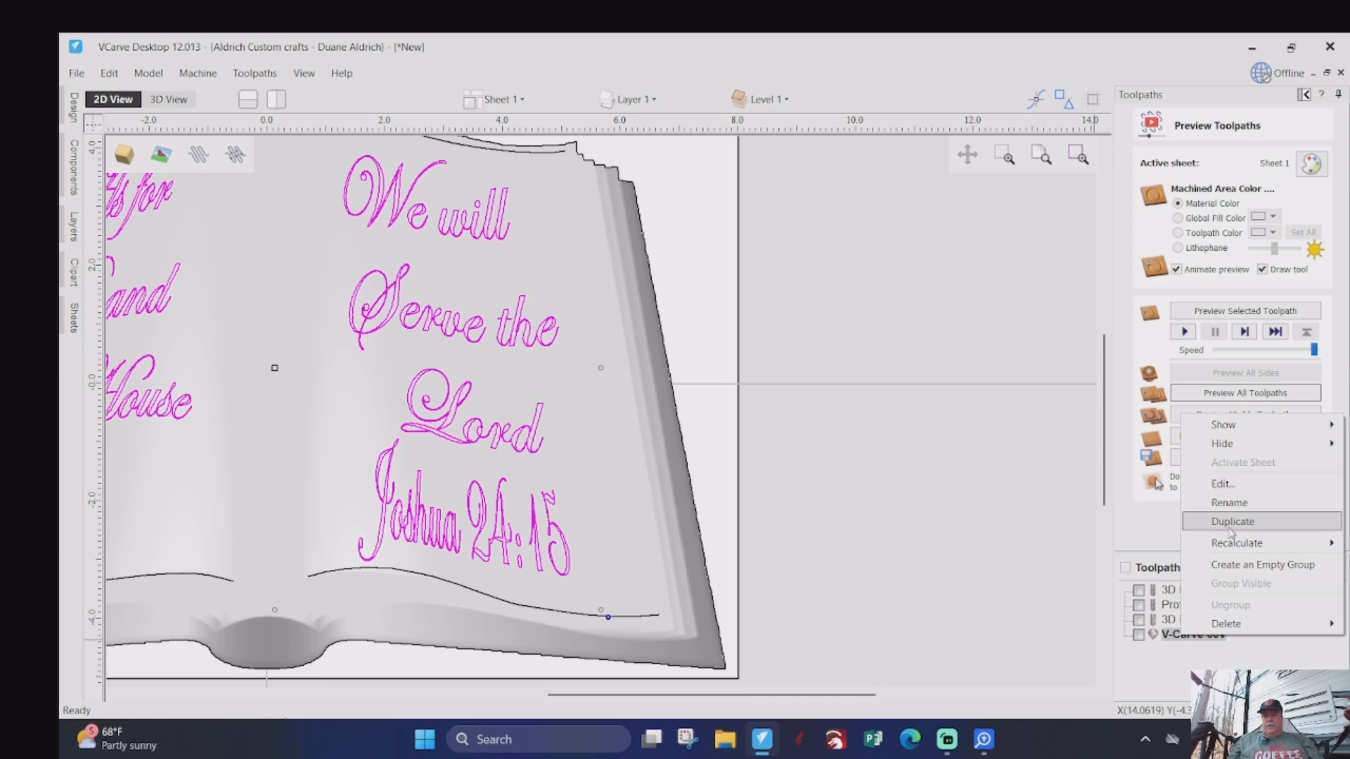
{"action": "mouse_move", "coordinate": [1235, 548]}
{"action": "left_click", "coordinate": [1094, 545]}
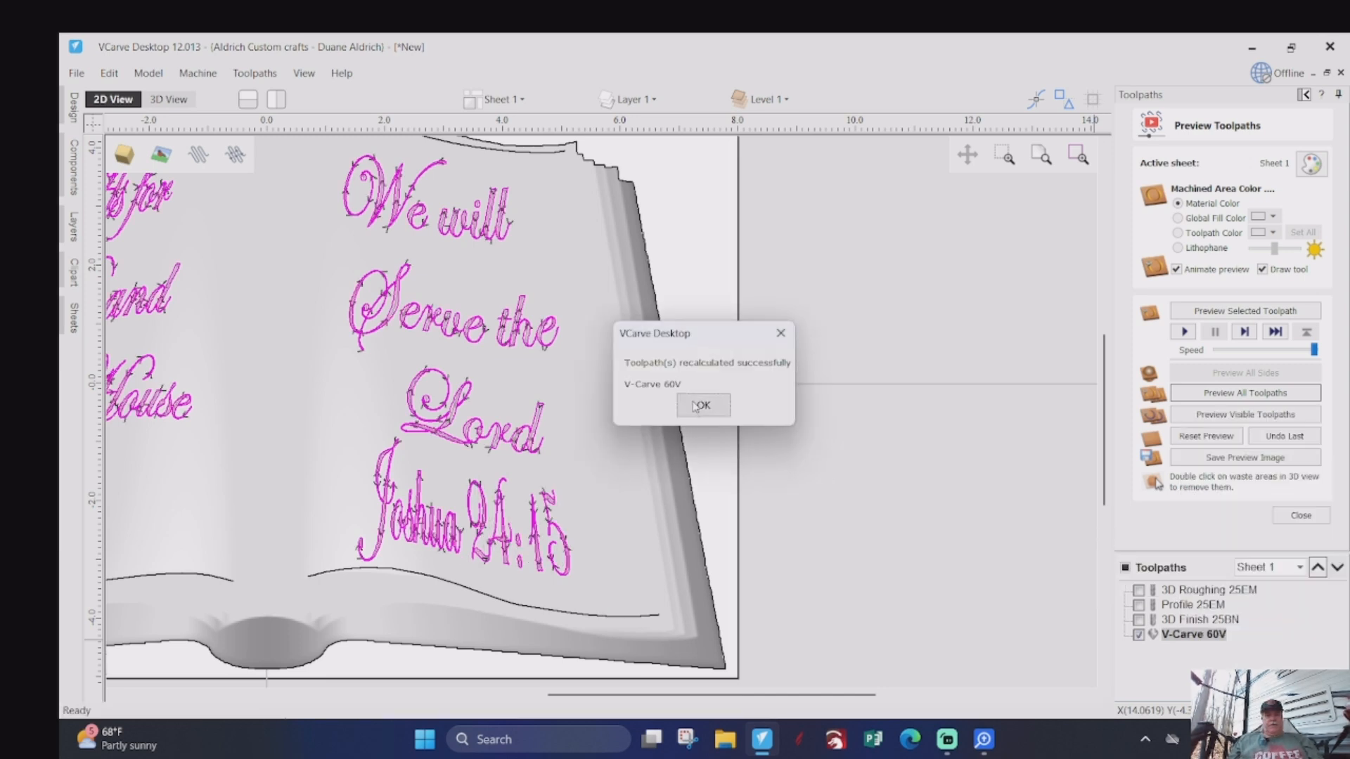
{"action": "left_click", "coordinate": [698, 411]}
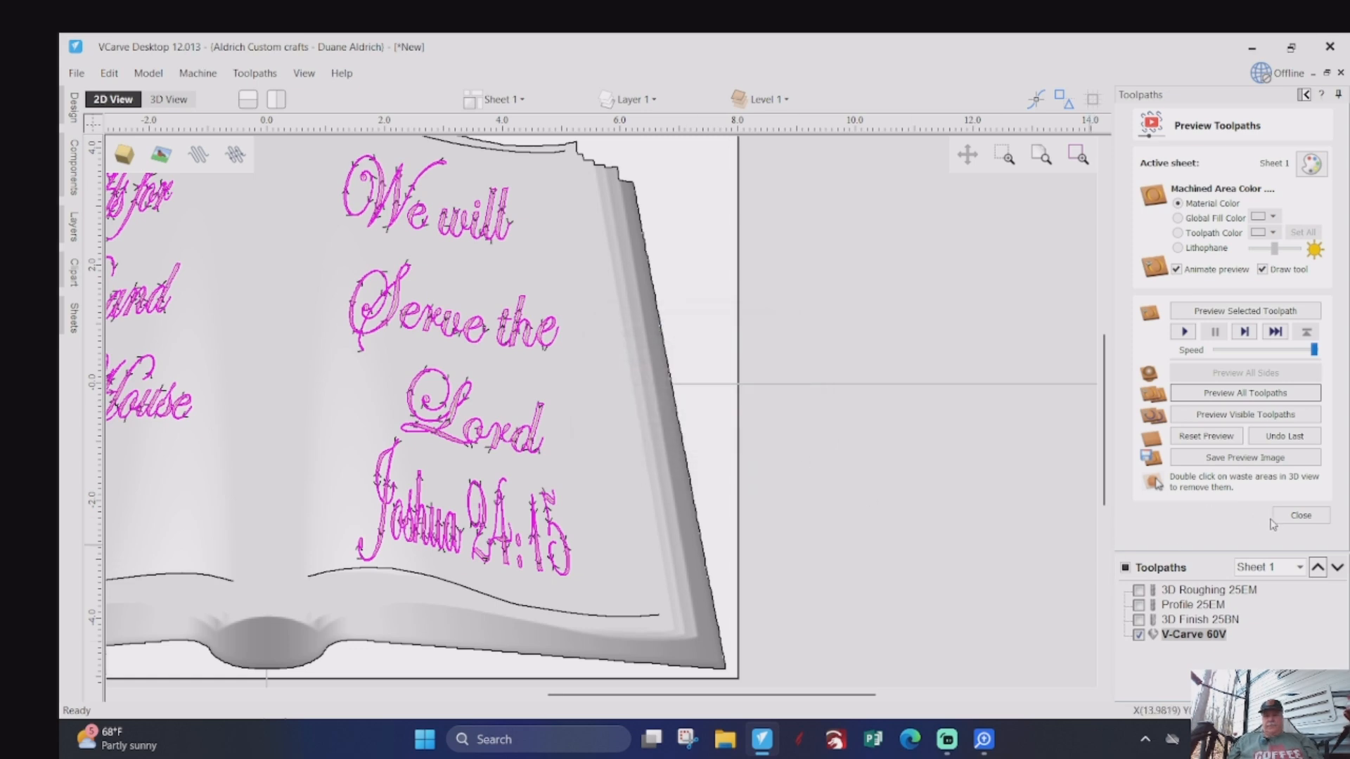
- Reset the toolpath preview and simulate all toolpaths on the book in the 3D view, seen straight from above
{"action": "left_click", "coordinate": [1206, 436]}
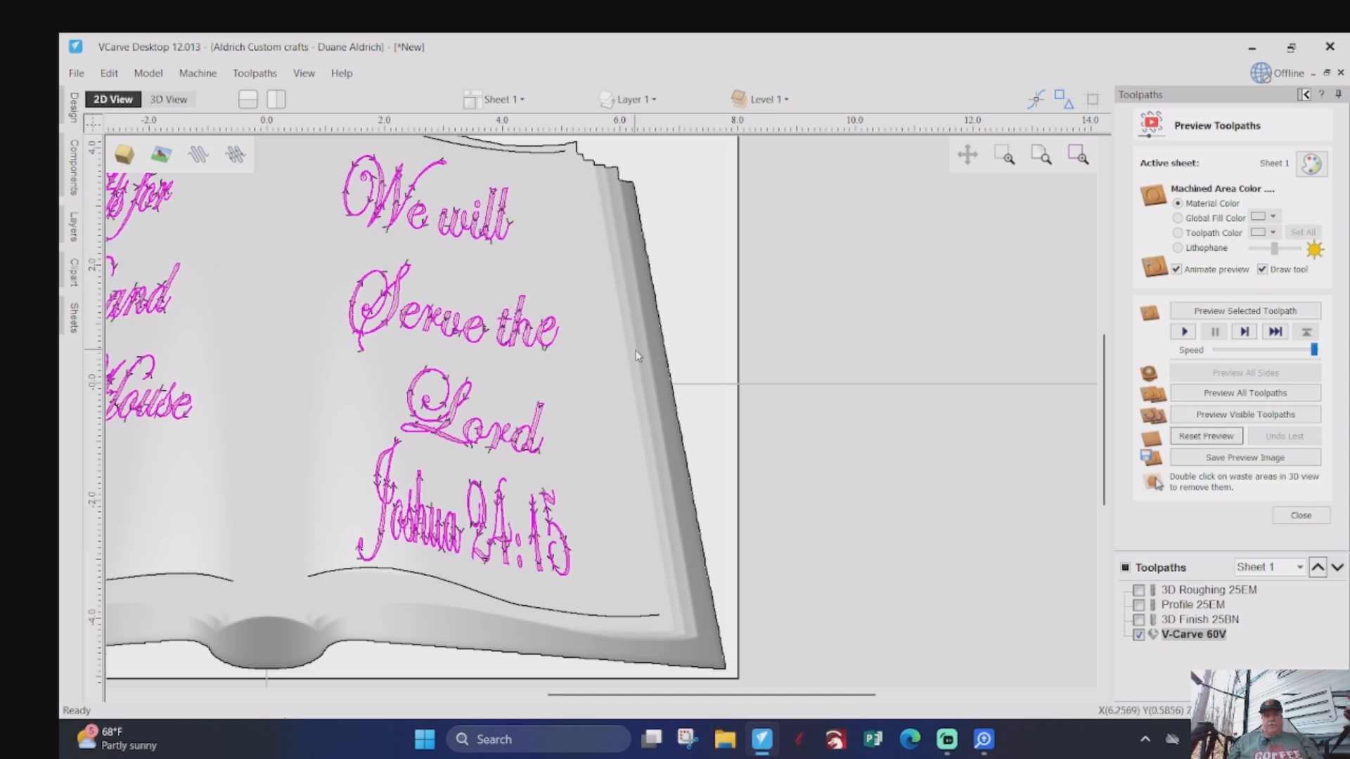
{"action": "left_click", "coordinate": [166, 99]}
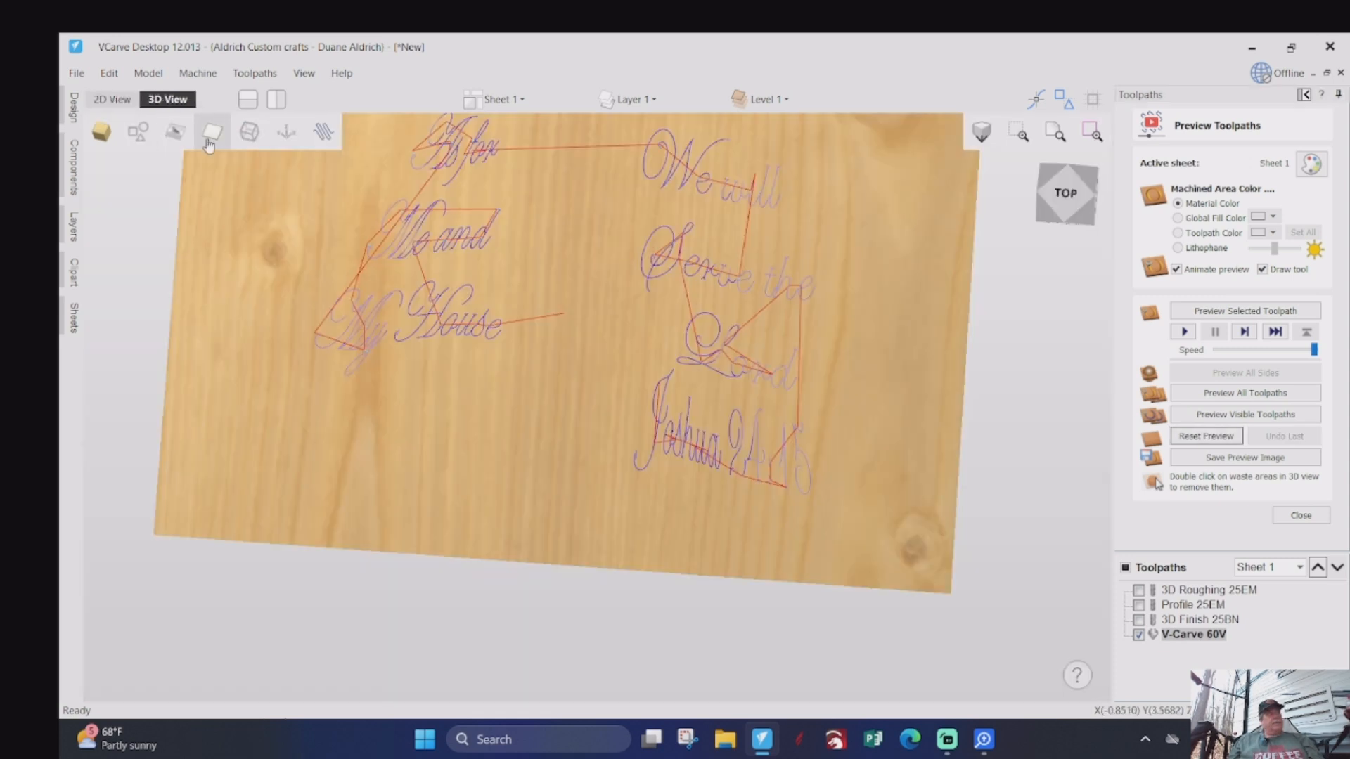
{"action": "scroll", "coordinate": [782, 405], "scroll_direction": "up", "scroll_amount": 4}
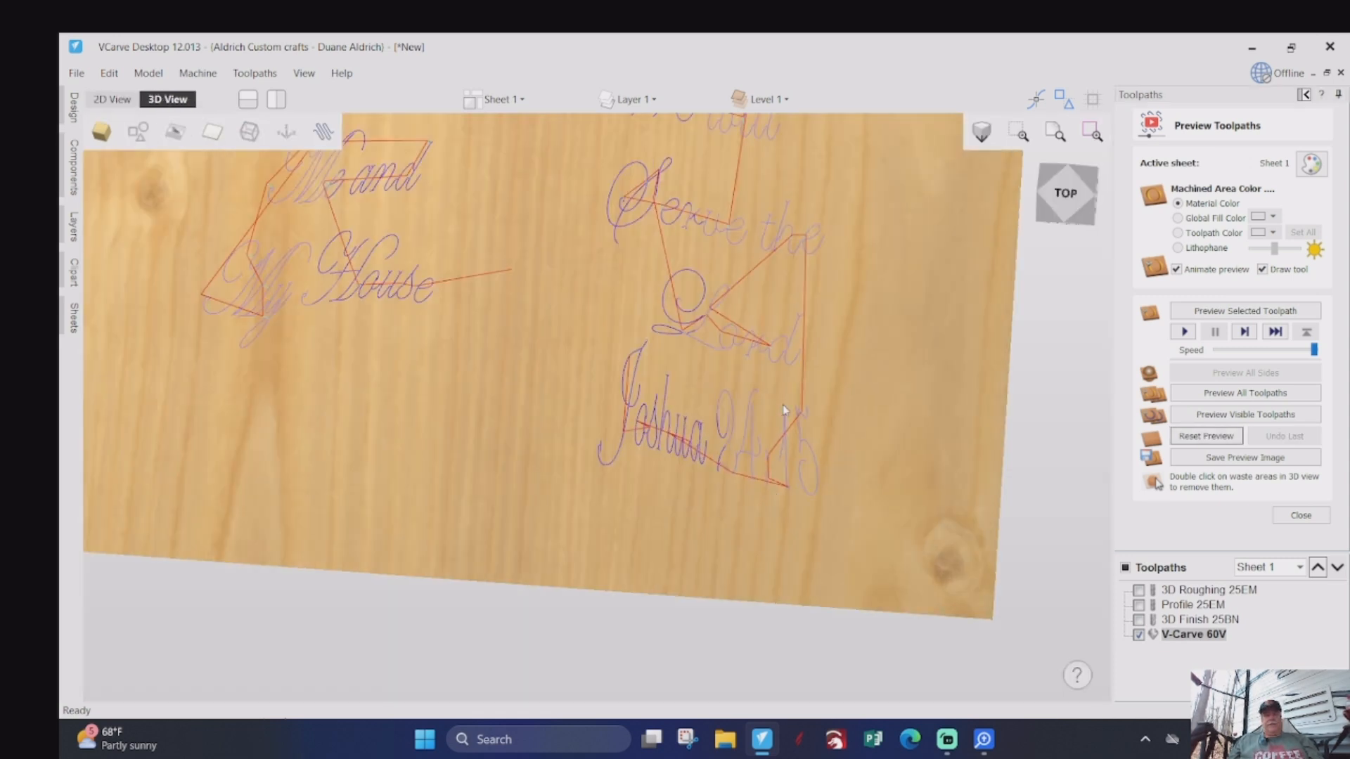
{"action": "scroll", "coordinate": [776, 429], "scroll_direction": "down", "scroll_amount": 4}
{"action": "left_click", "coordinate": [1050, 179]}
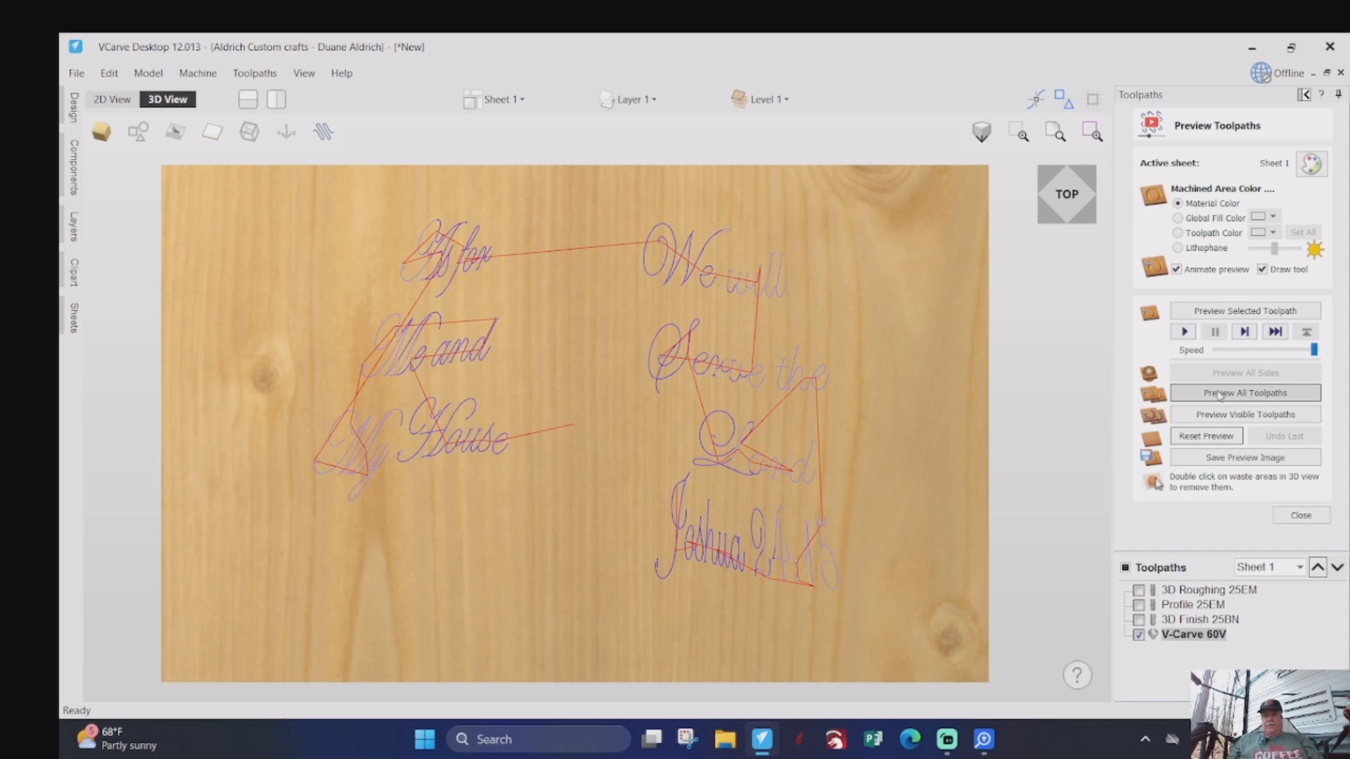
{"action": "left_click", "coordinate": [1245, 393]}
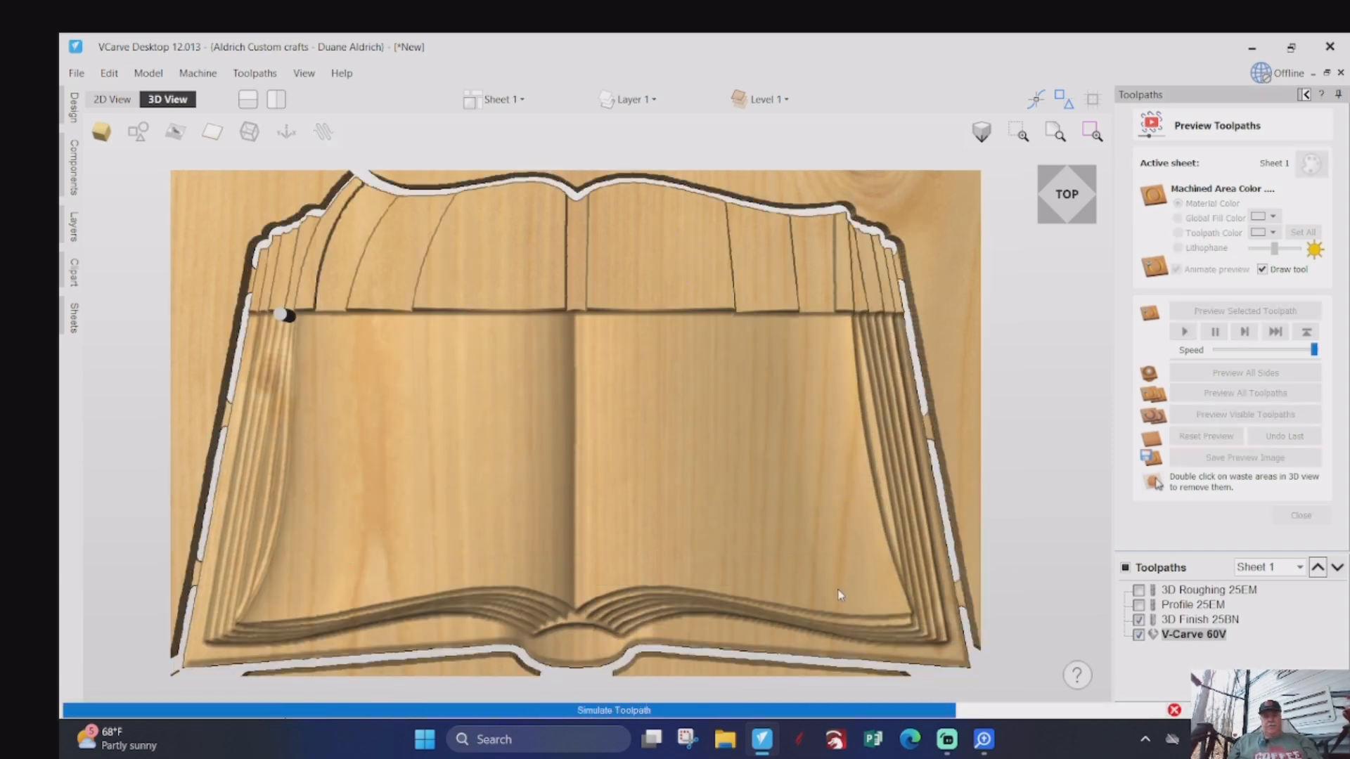
- Examine the simulated Joshua 24:15 carving up close and from a tilted angle, and close the toolpath preview
{"action": "scroll", "coordinate": [793, 595], "scroll_direction": "up", "scroll_amount": 2}
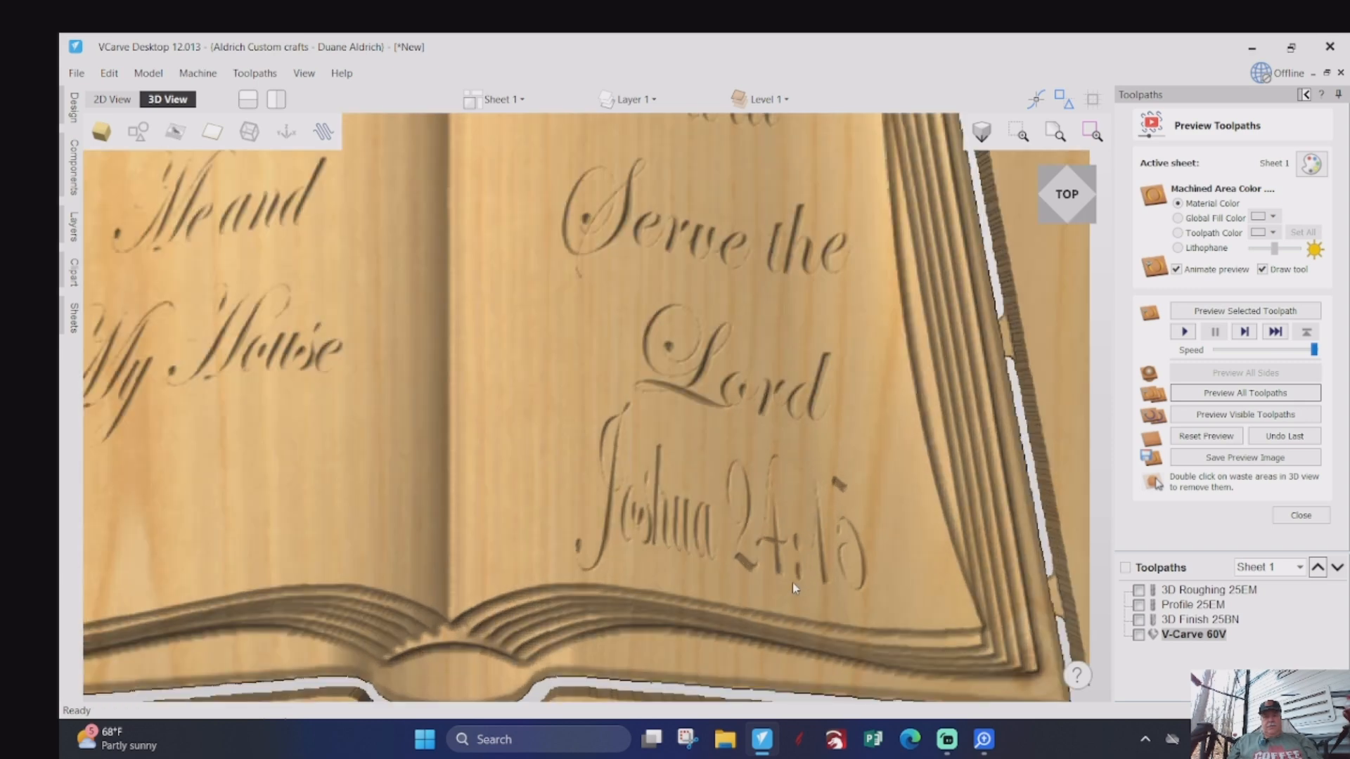
{"action": "scroll", "coordinate": [626, 553], "scroll_direction": "down", "scroll_amount": 1}
{"action": "left_click_drag", "start_coordinate": [530, 555], "coordinate": [529, 247]}
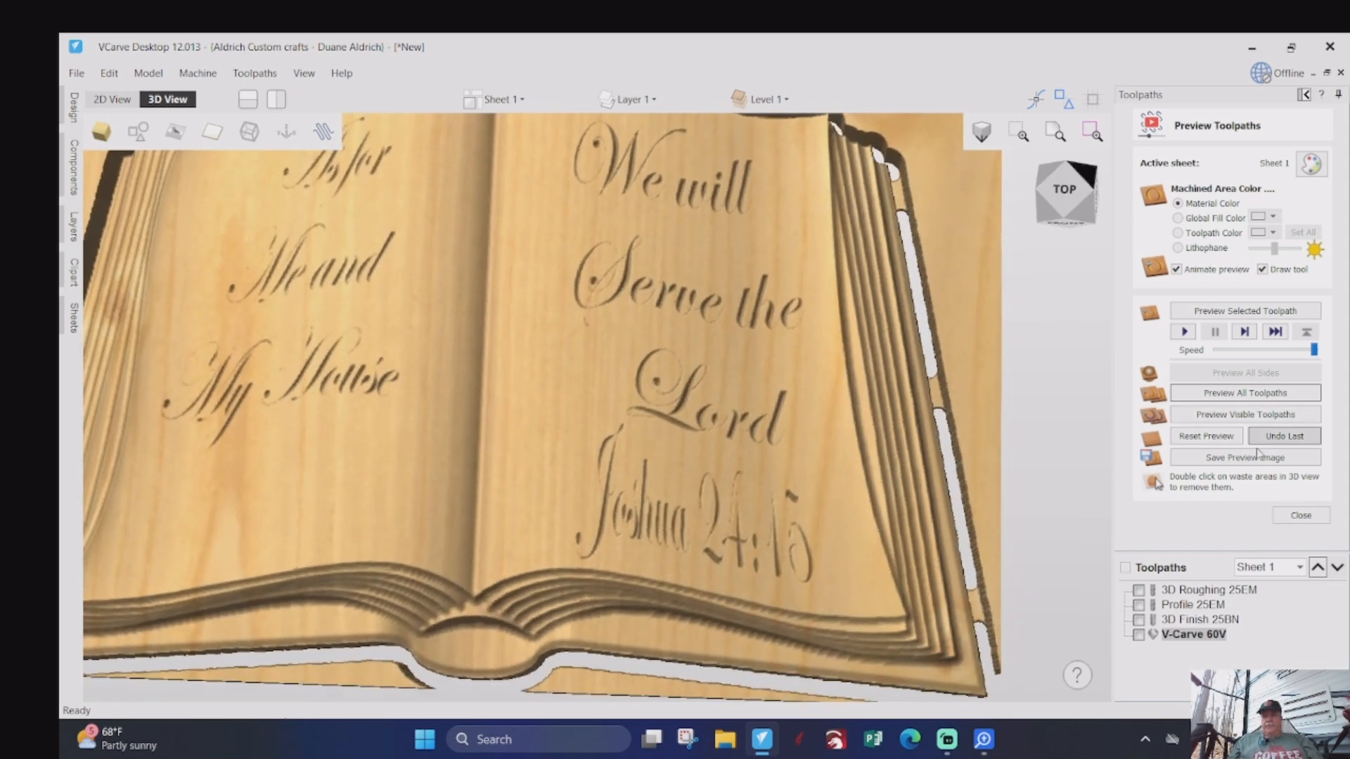
{"action": "left_click", "coordinate": [1302, 516]}
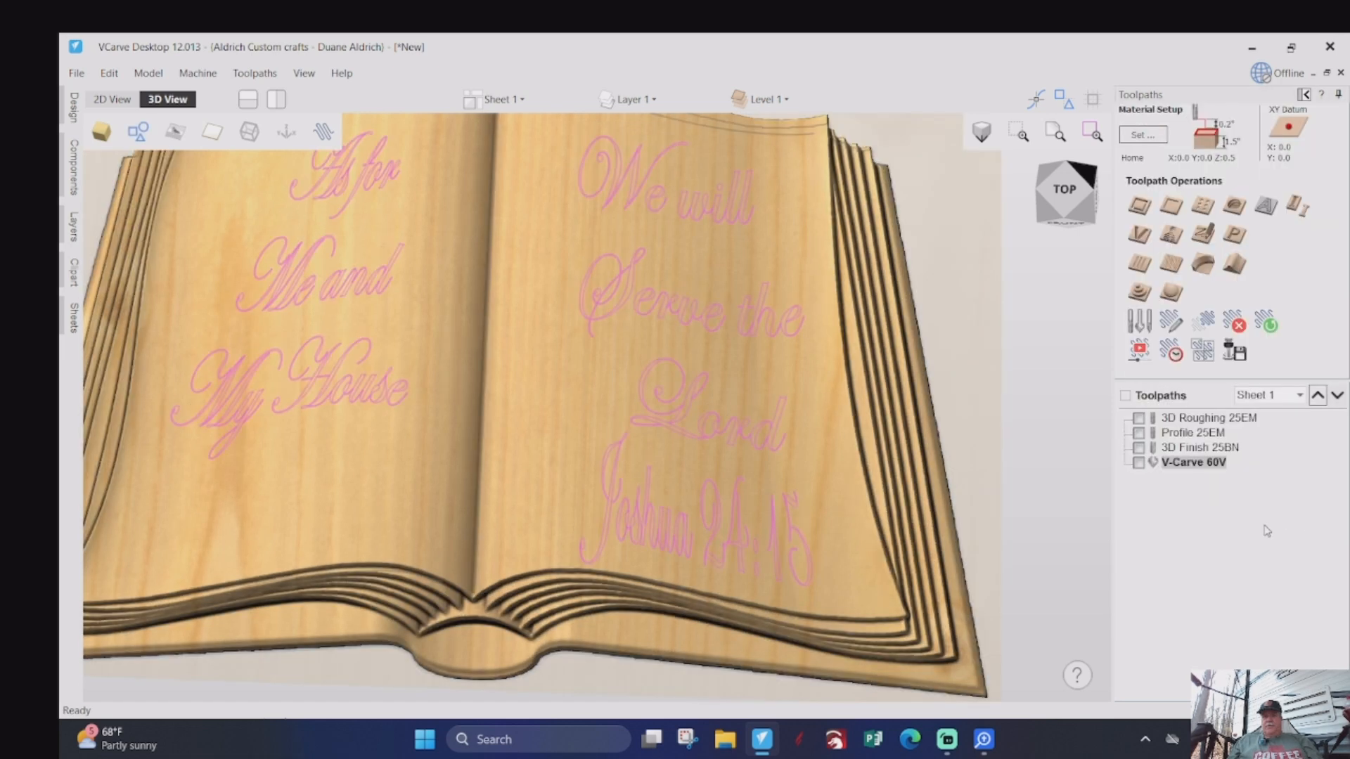
- Save the 3D Roughing 25EM and Profile 25EM toolpaths together to one G-code file named "1) 3D Roughing 25EM"
{"action": "left_click", "coordinate": [1139, 419]}
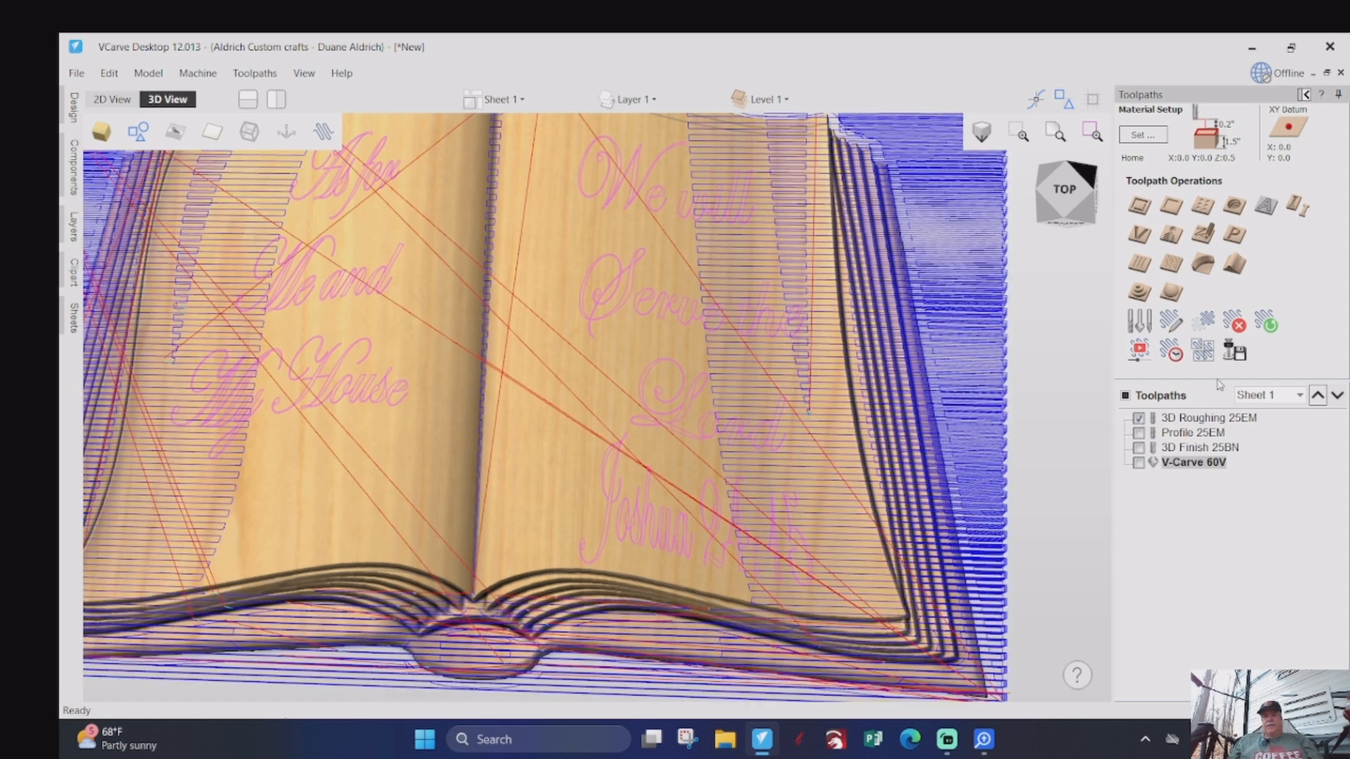
{"action": "left_click", "coordinate": [1139, 433]}
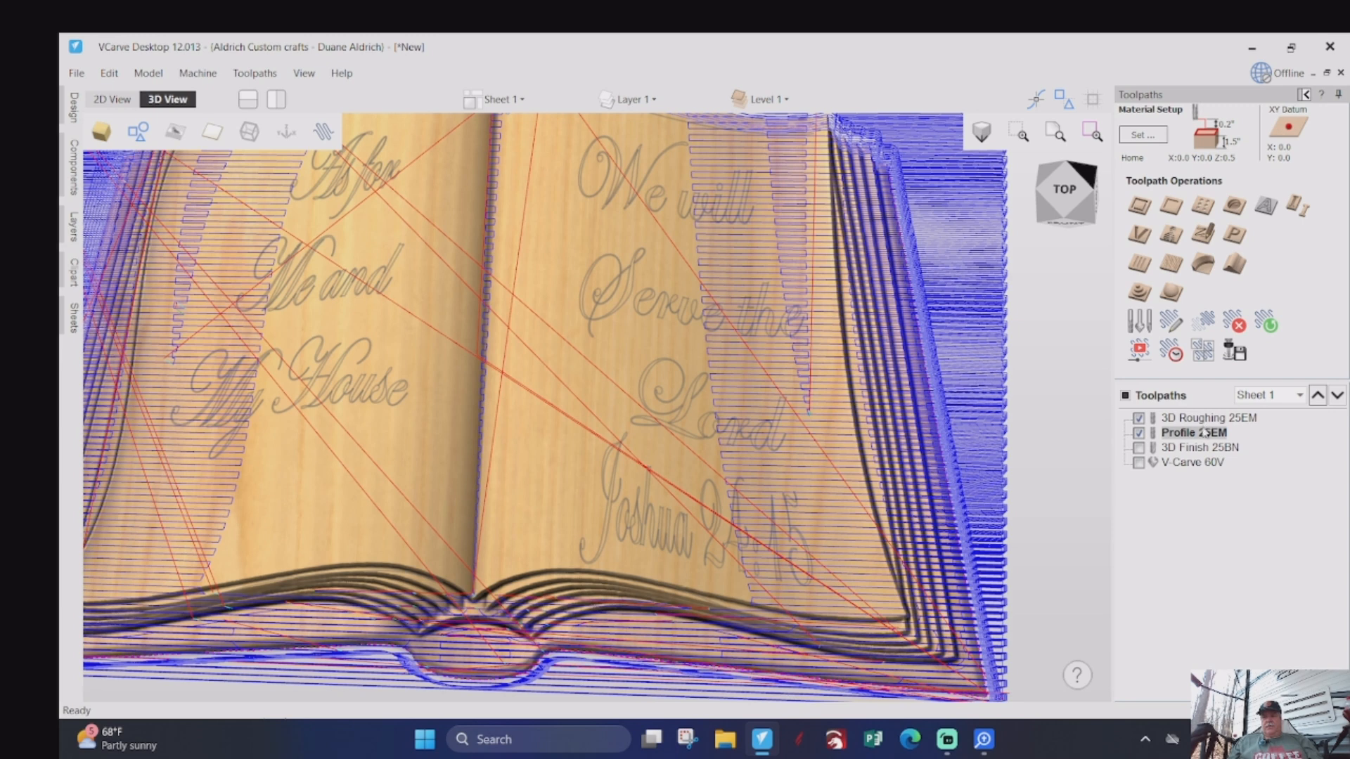
{"action": "left_click", "coordinate": [1235, 353]}
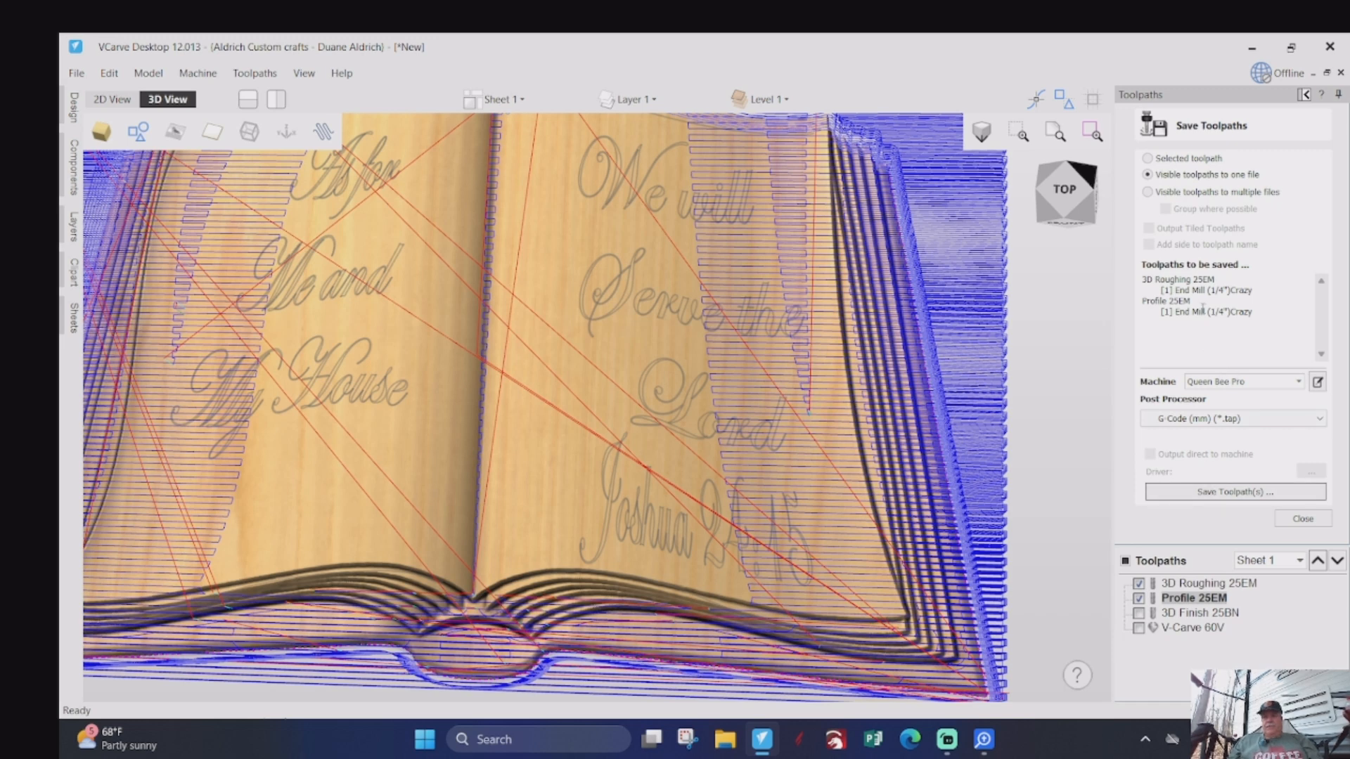
{"action": "left_click", "coordinate": [1221, 492]}
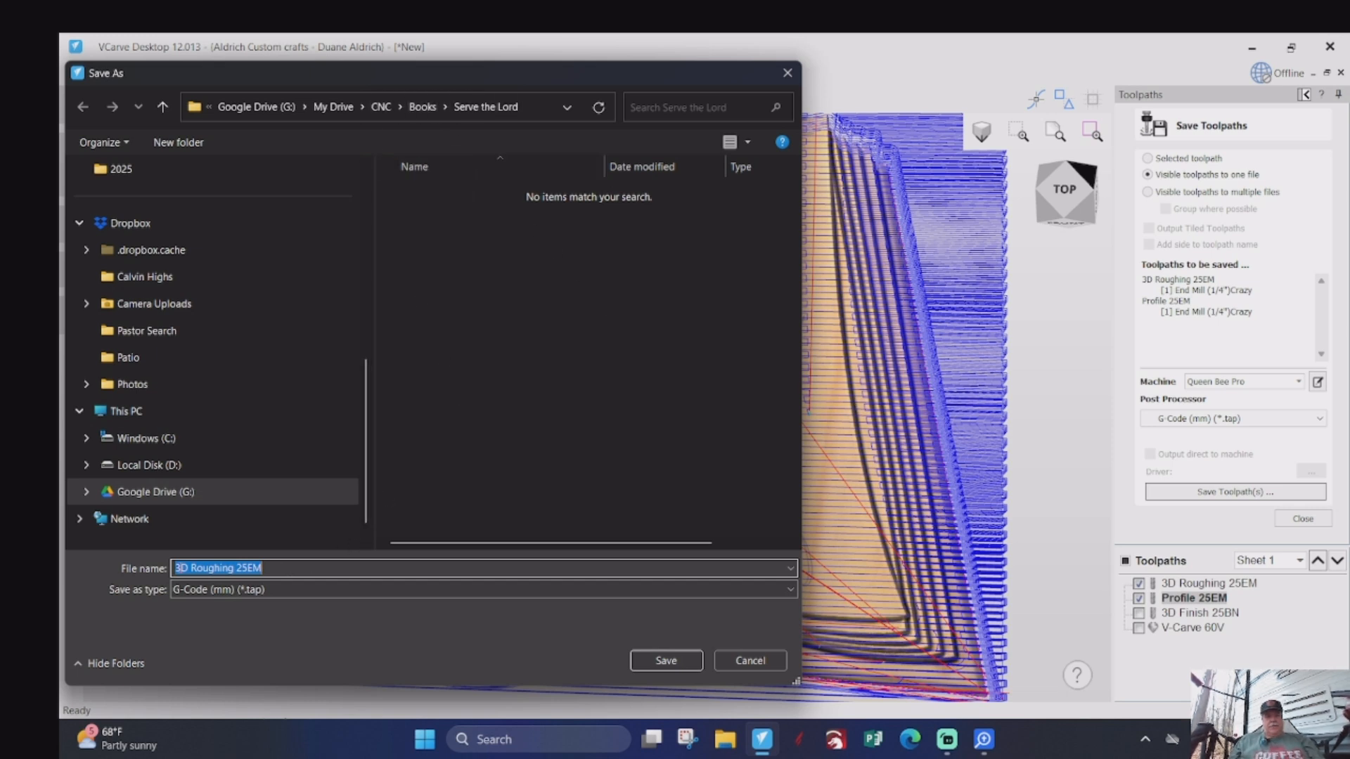
{"action": "left_click", "coordinate": [175, 568]}
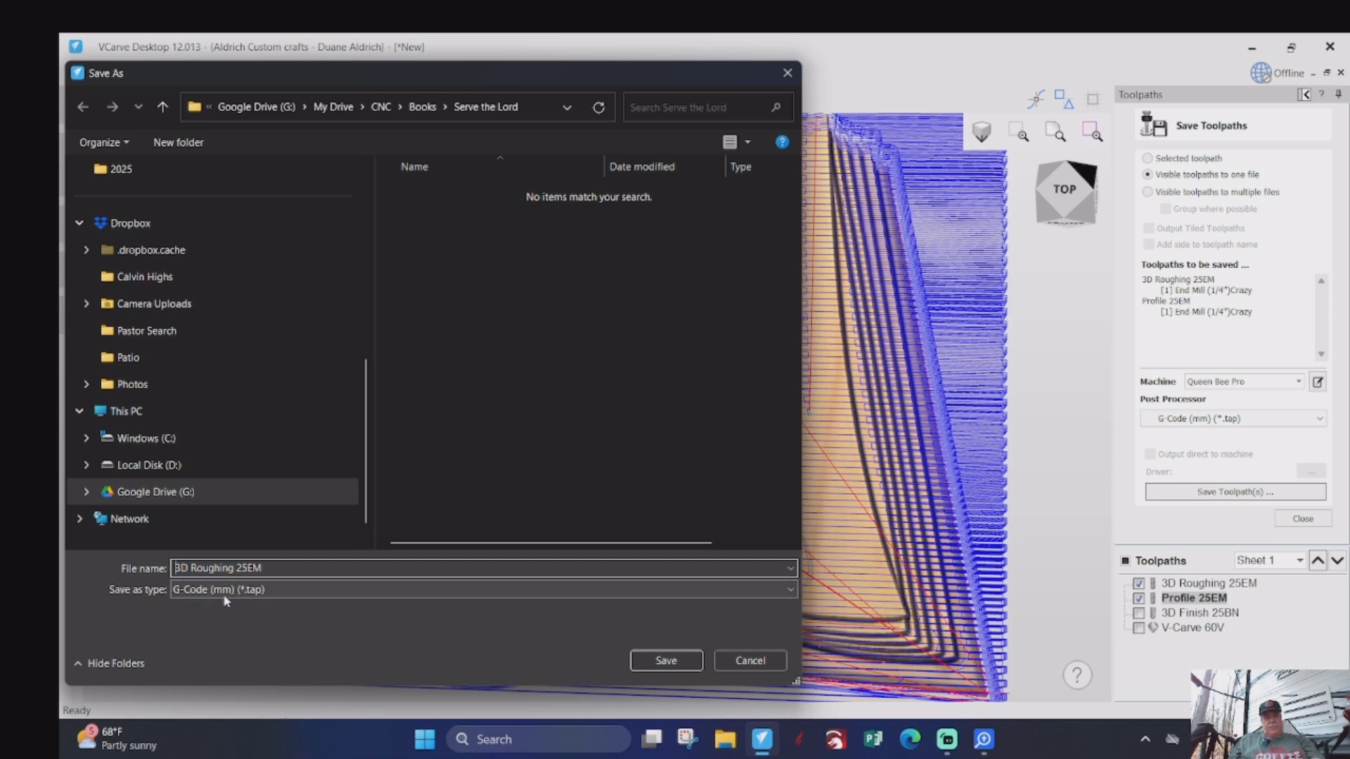
{"action": "type", "text": "1)"}
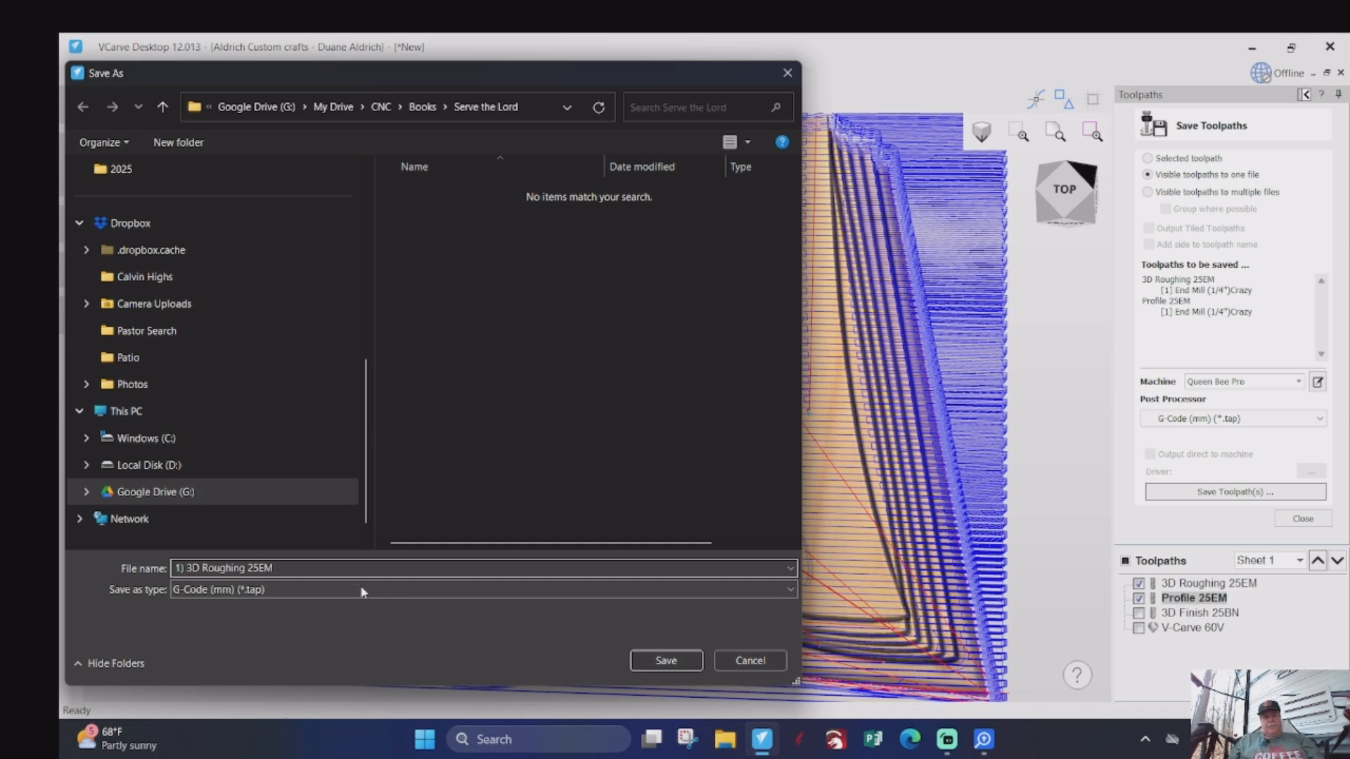
{"action": "left_click", "coordinate": [667, 662]}
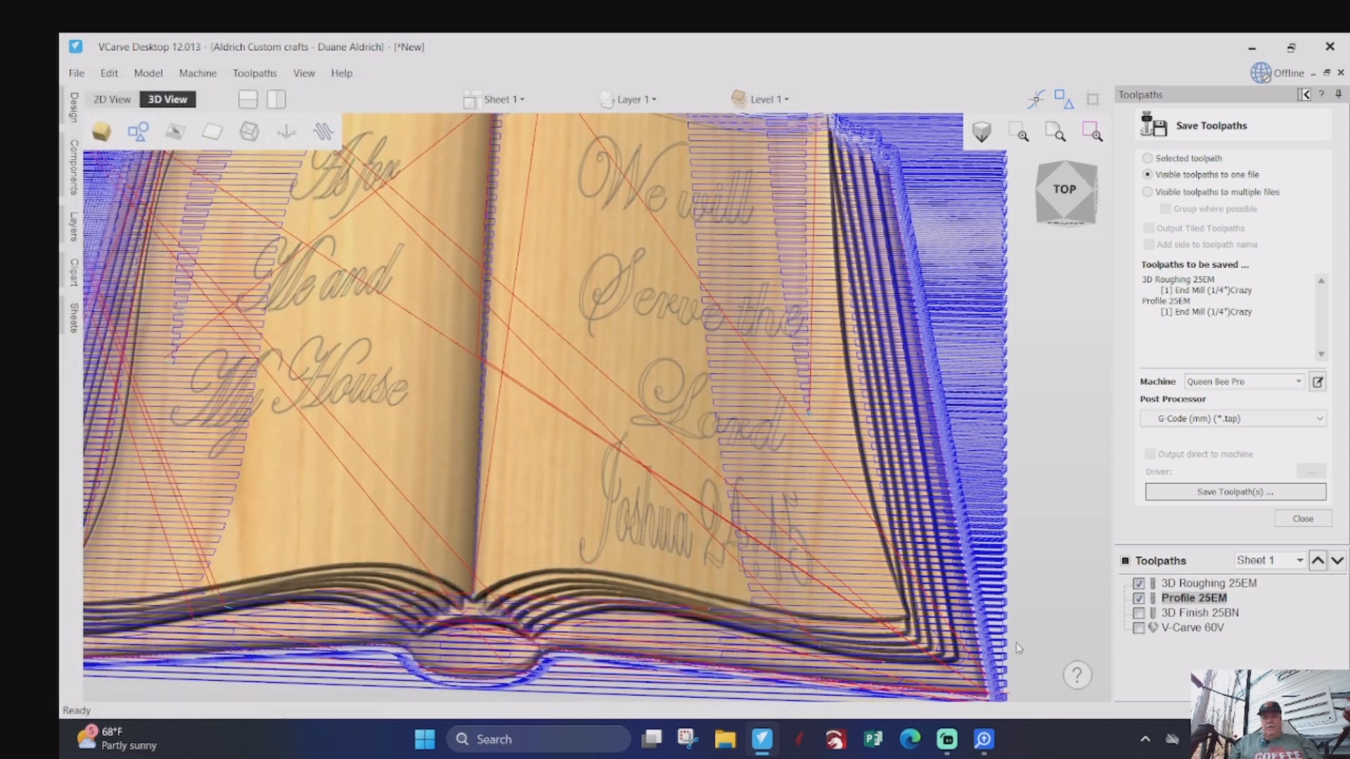
- Make only the 3D Finish 25BN toolpath visible and save it as the G-code file "2) 3D Finish 25BN"
{"action": "left_click", "coordinate": [1139, 583]}
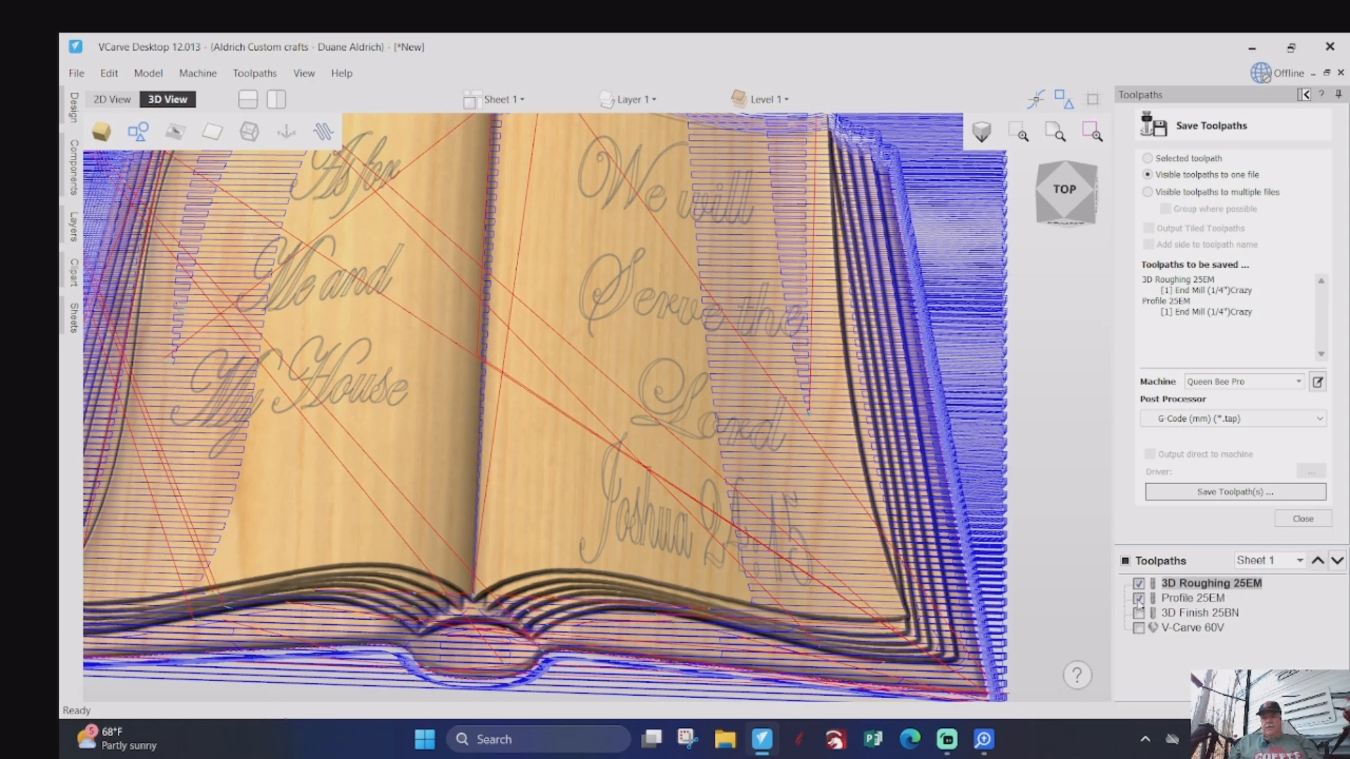
{"action": "left_click", "coordinate": [1138, 598]}
{"action": "left_click", "coordinate": [1139, 584]}
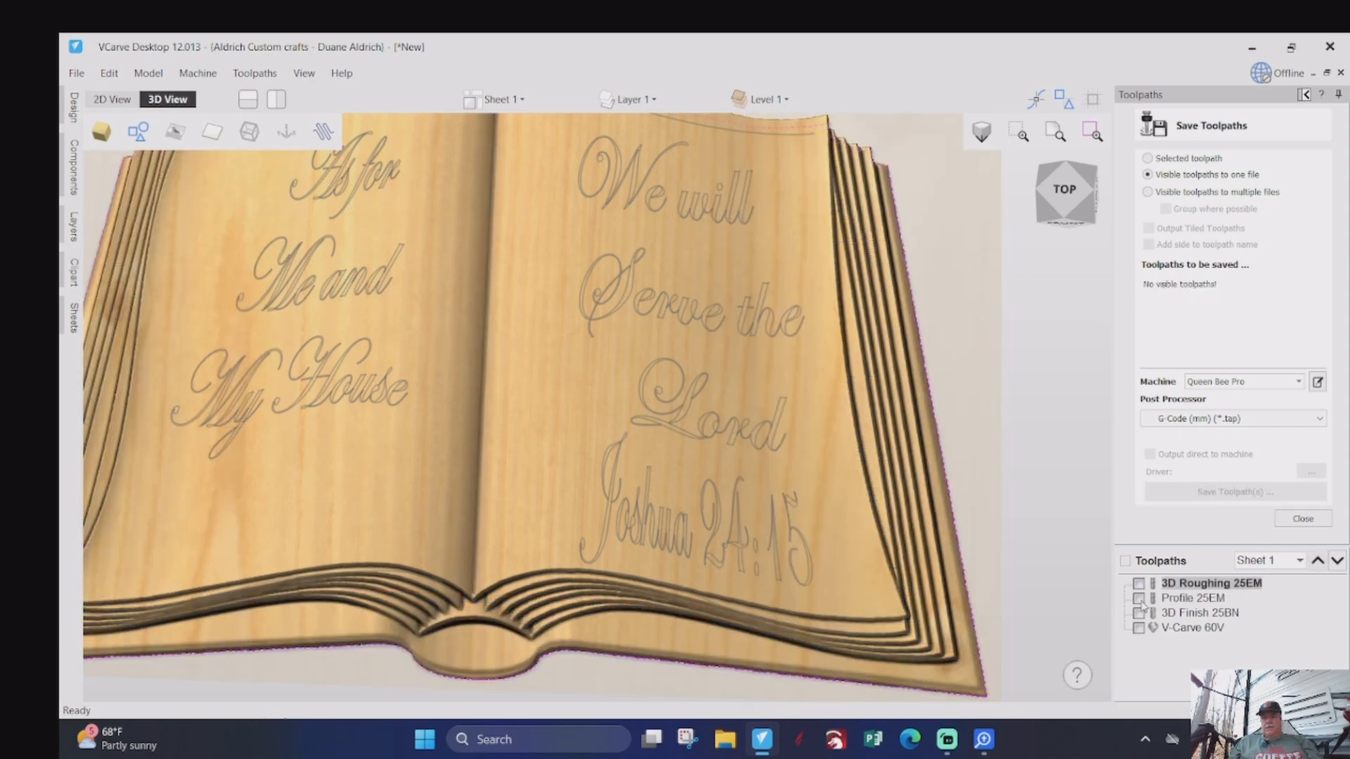
{"action": "left_click", "coordinate": [1139, 612]}
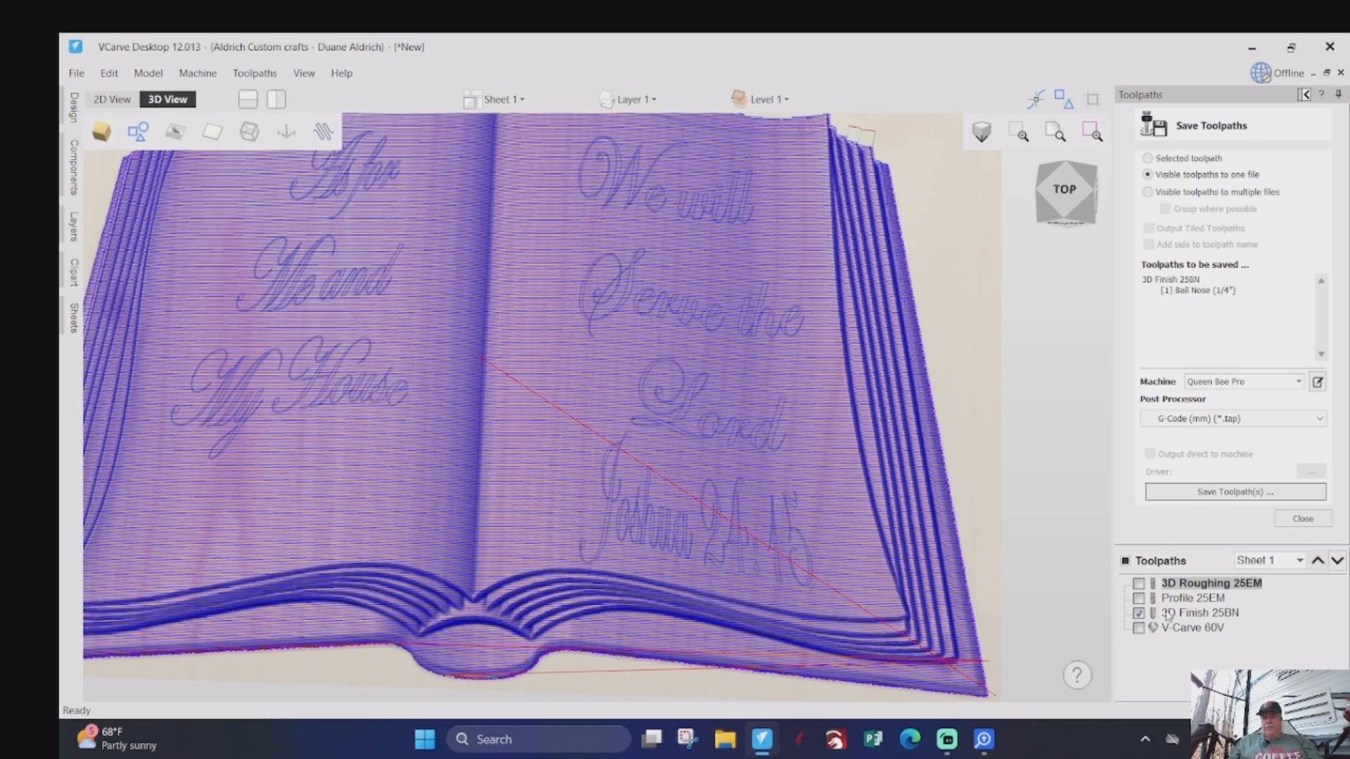
{"action": "left_click", "coordinate": [1170, 613]}
{"action": "left_click", "coordinate": [1214, 492]}
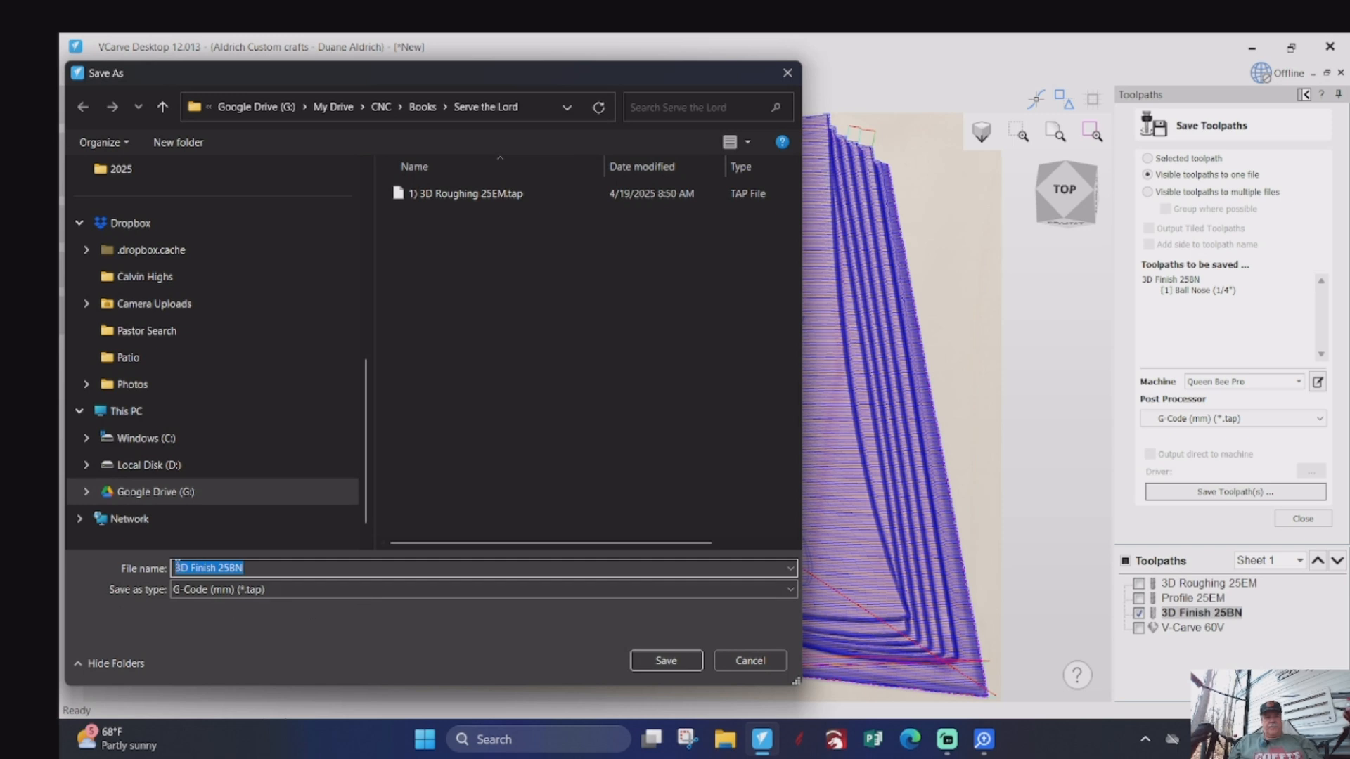
{"action": "left_click", "coordinate": [176, 567]}
{"action": "type", "text": "2"}
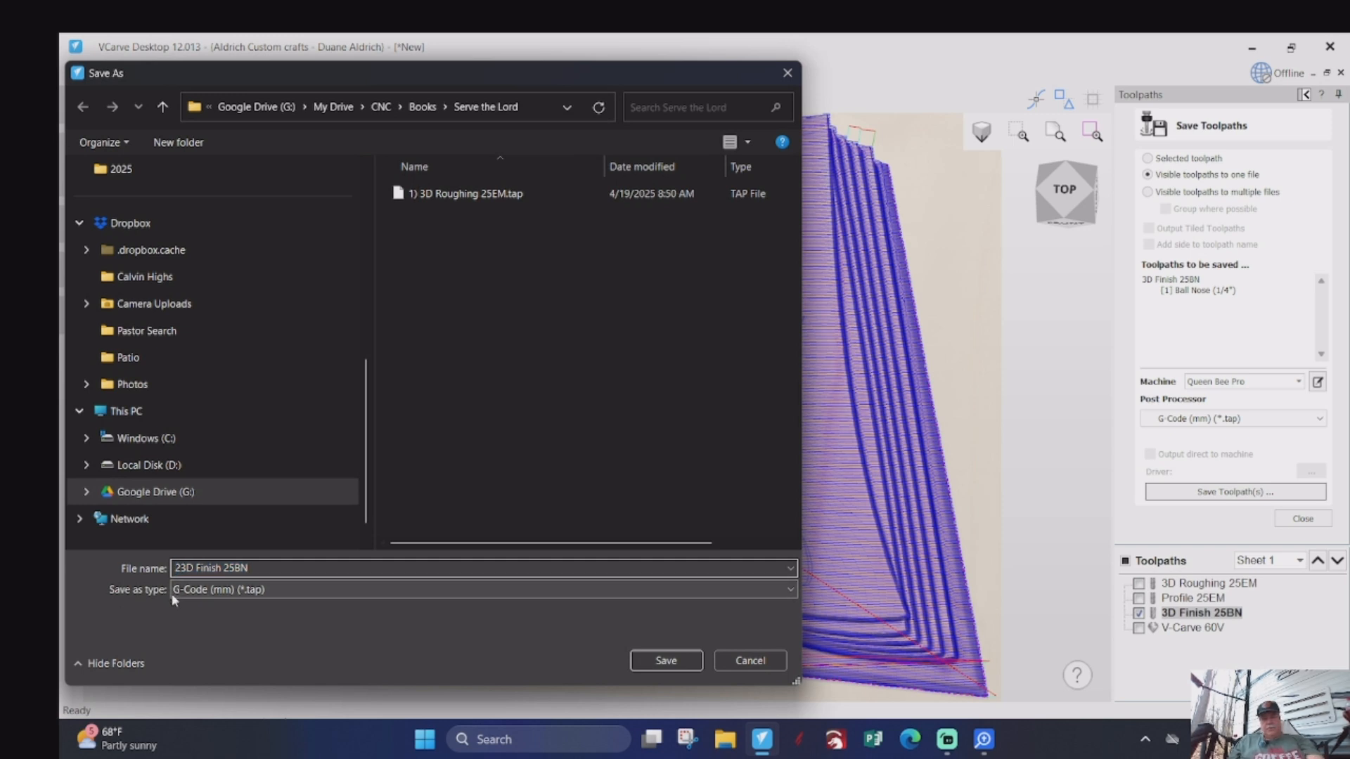
{"action": "type", "text": ")"}
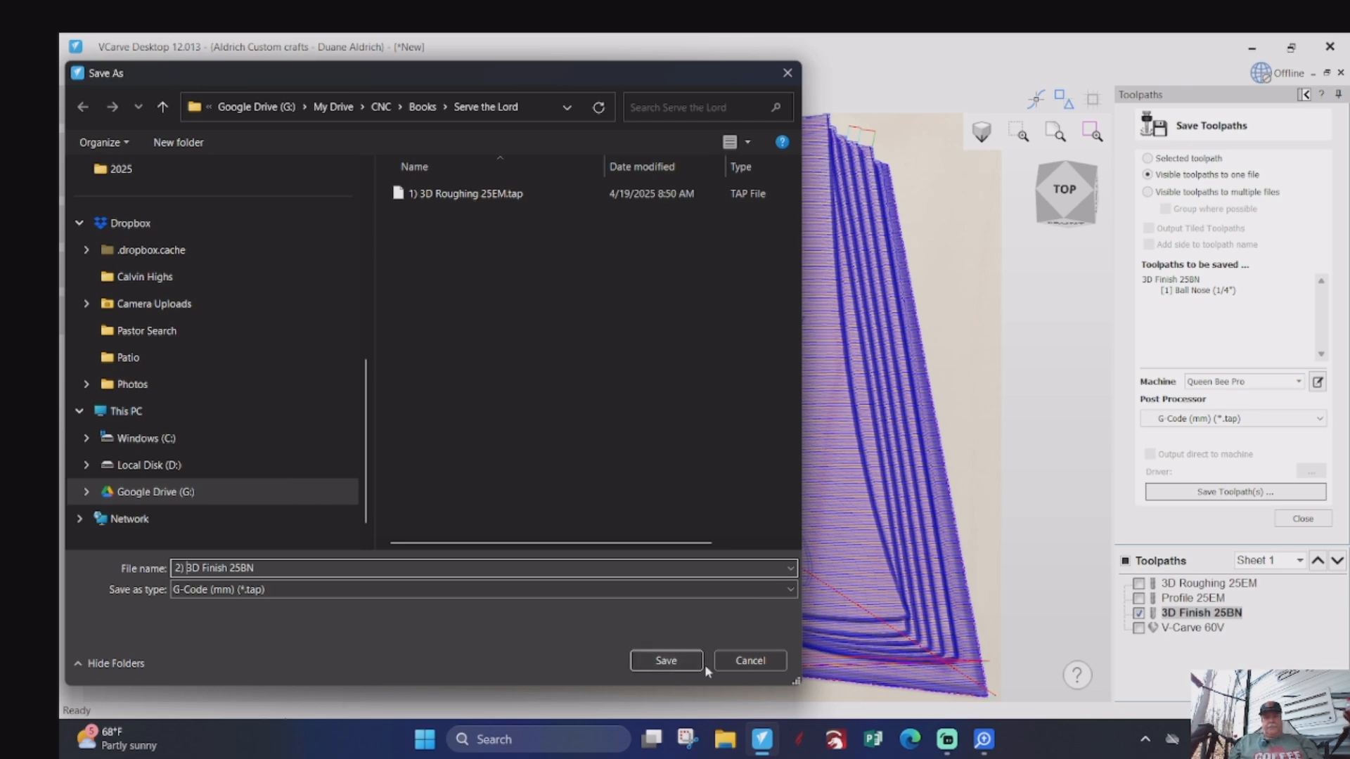
{"action": "left_click", "coordinate": [666, 660]}
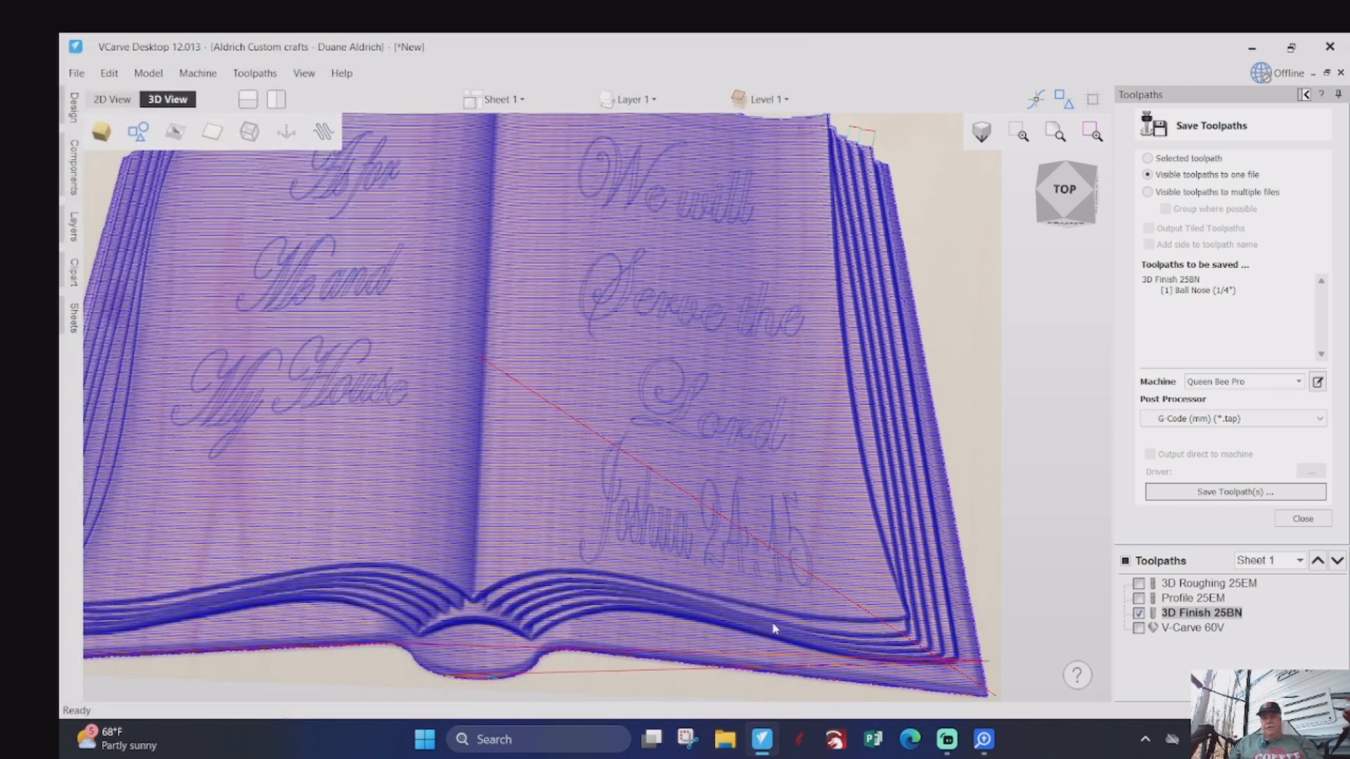
- Make only the V-Carve 60V toolpath visible and save it as the G-code file "3) V-Carve 60V"
{"action": "left_click", "coordinate": [1139, 613]}
{"action": "left_click", "coordinate": [1138, 628]}
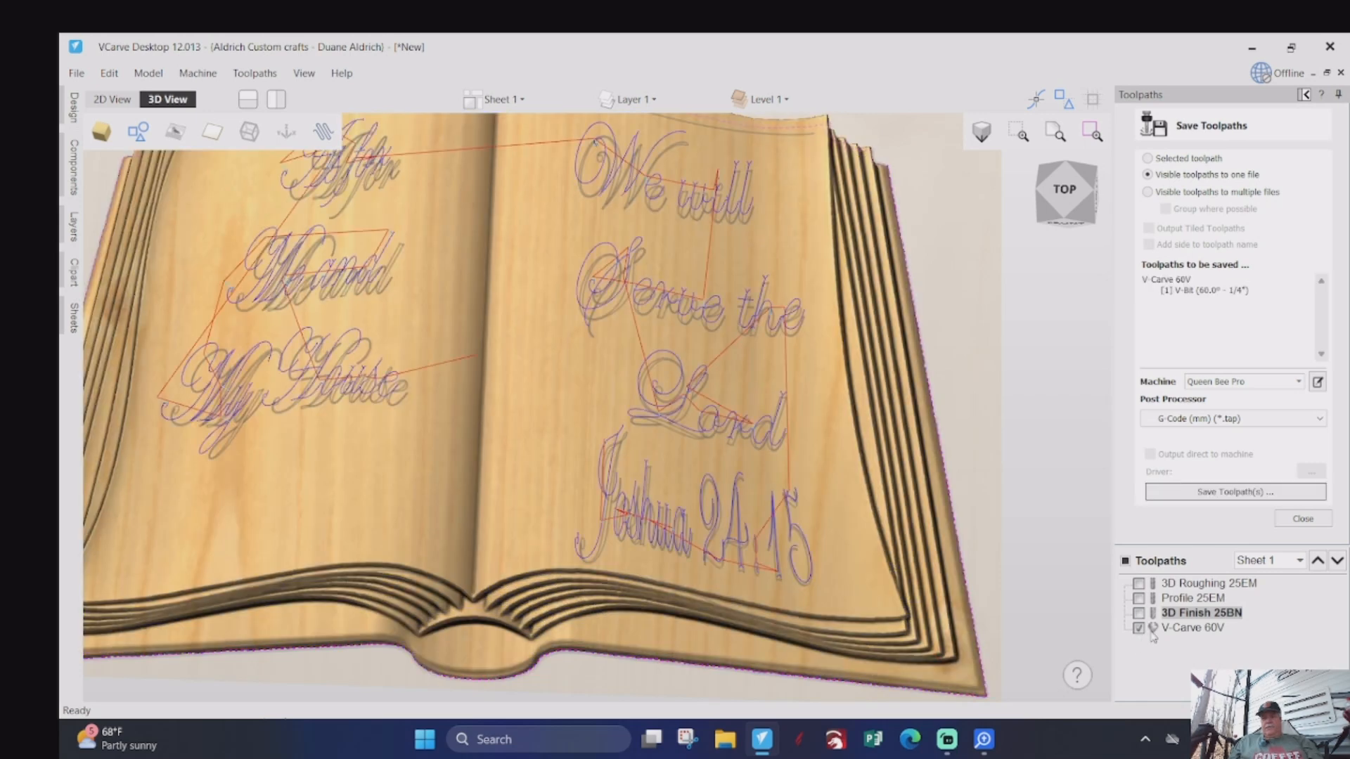
{"action": "left_click", "coordinate": [1163, 630]}
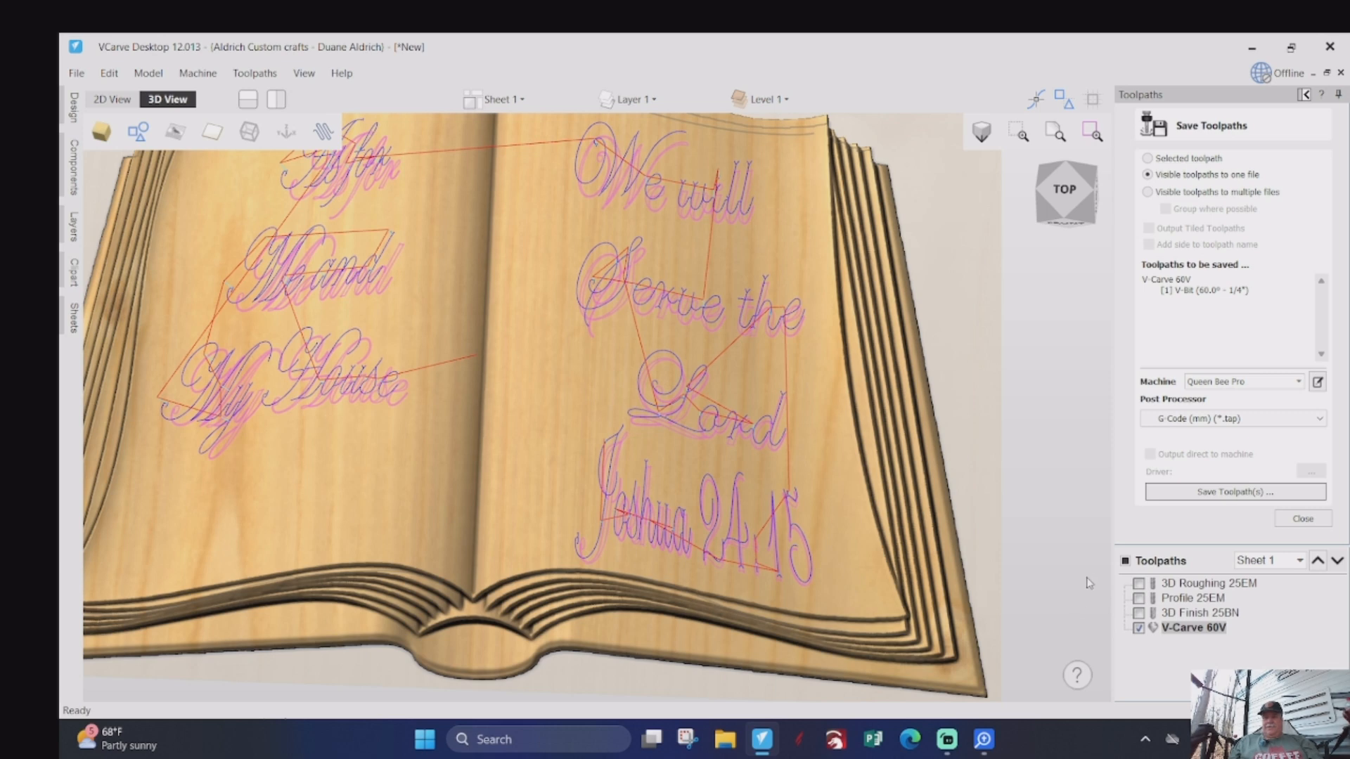
{"action": "left_click", "coordinate": [1179, 492]}
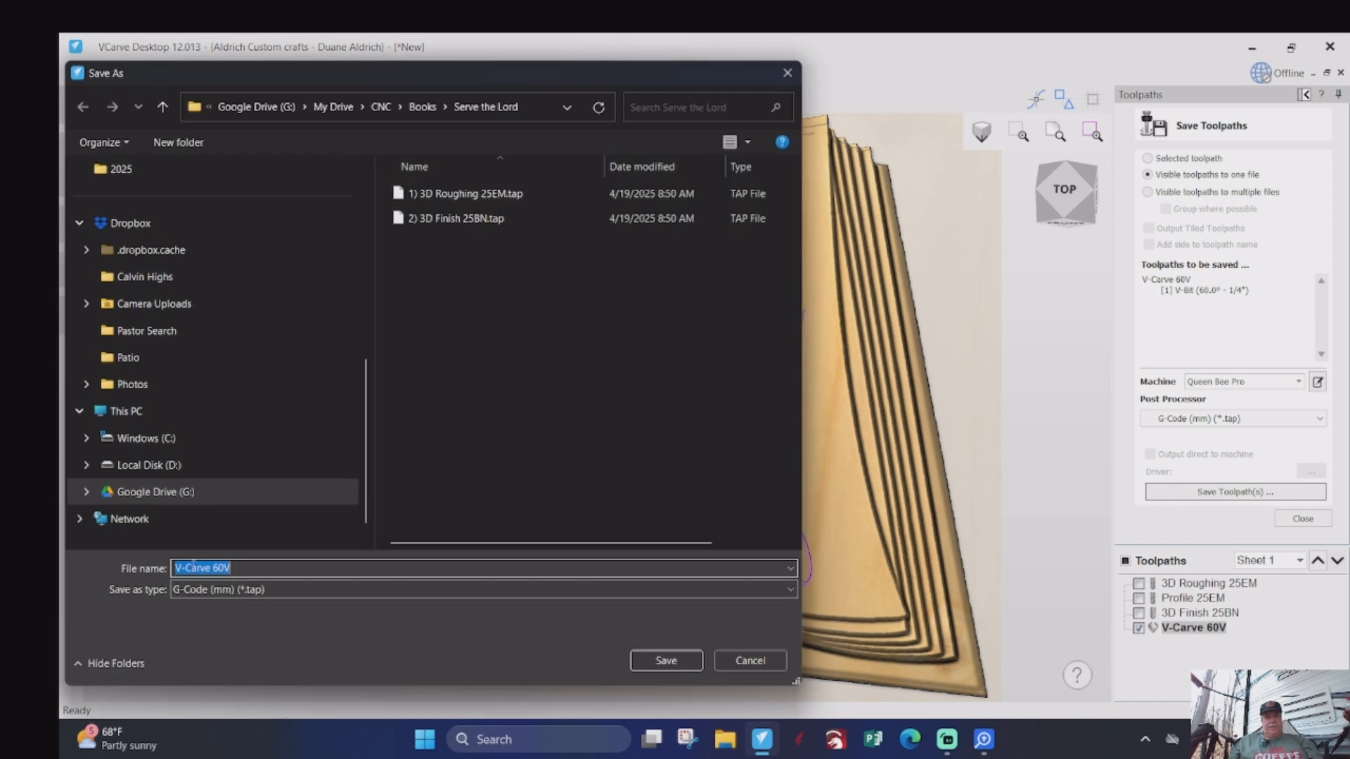
{"action": "left_click", "coordinate": [176, 570]}
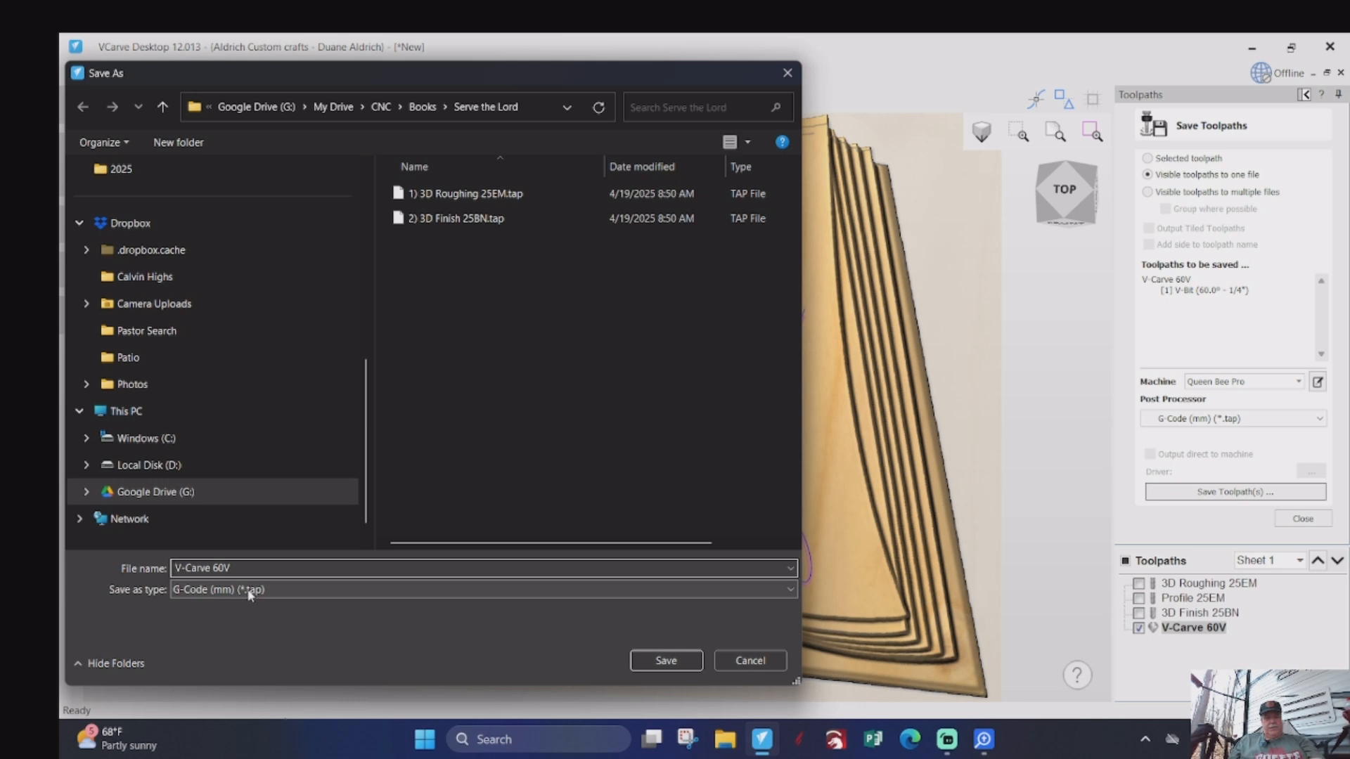
{"action": "type", "text": "3)"}
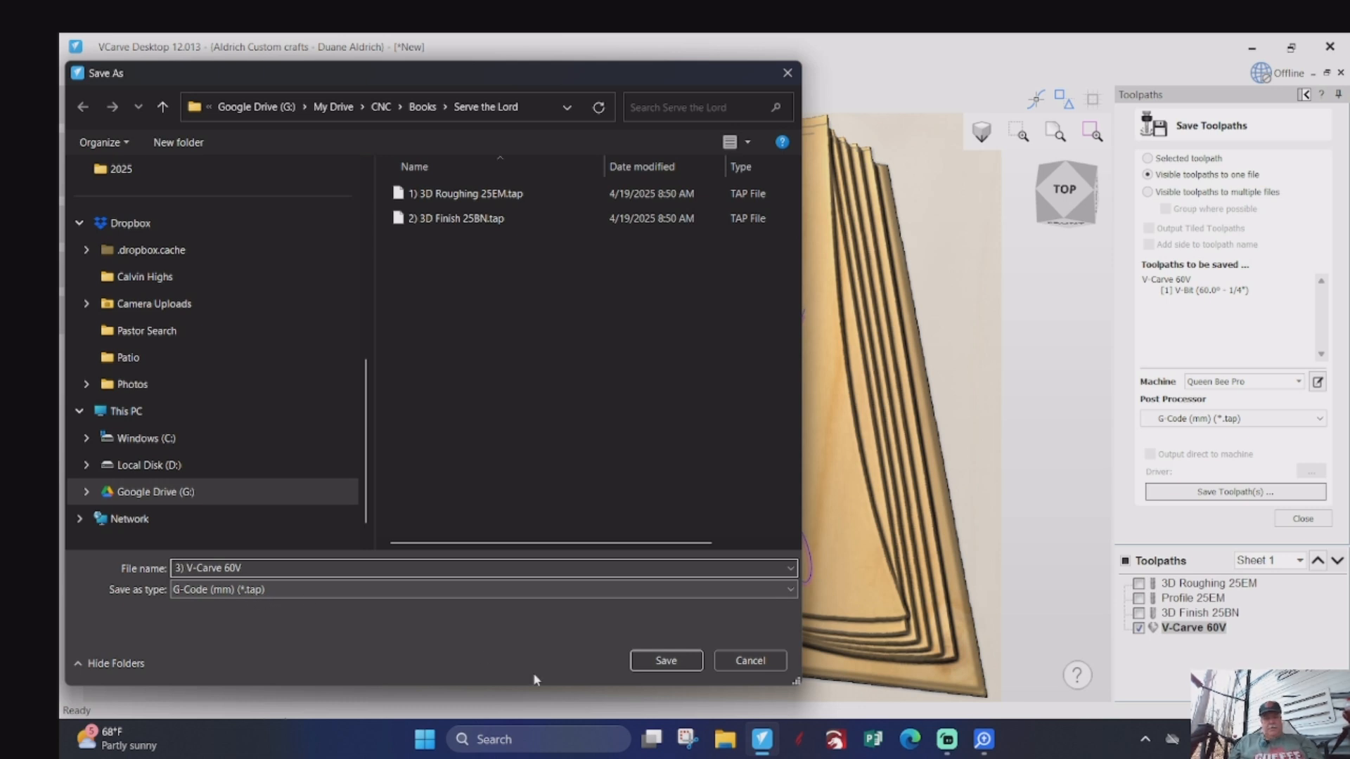
{"action": "left_click", "coordinate": [668, 659]}
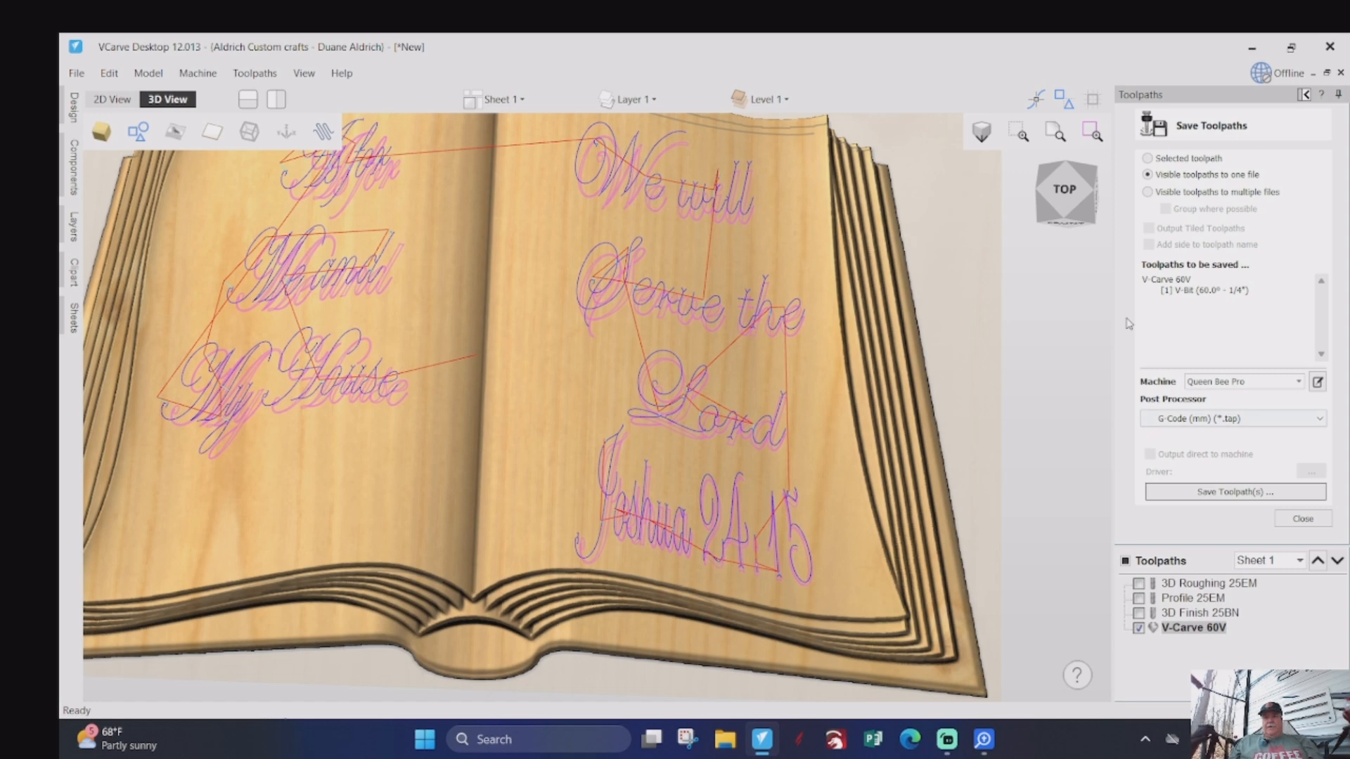
- Start saving the project as a VCarve file in the Serve the Lord folder and select its proposed file name for replacement
{"action": "scroll", "coordinate": [925, 350], "scroll_direction": "down", "scroll_amount": 2}
{"action": "scroll", "coordinate": [1003, 420], "scroll_direction": "down", "scroll_amount": 1}
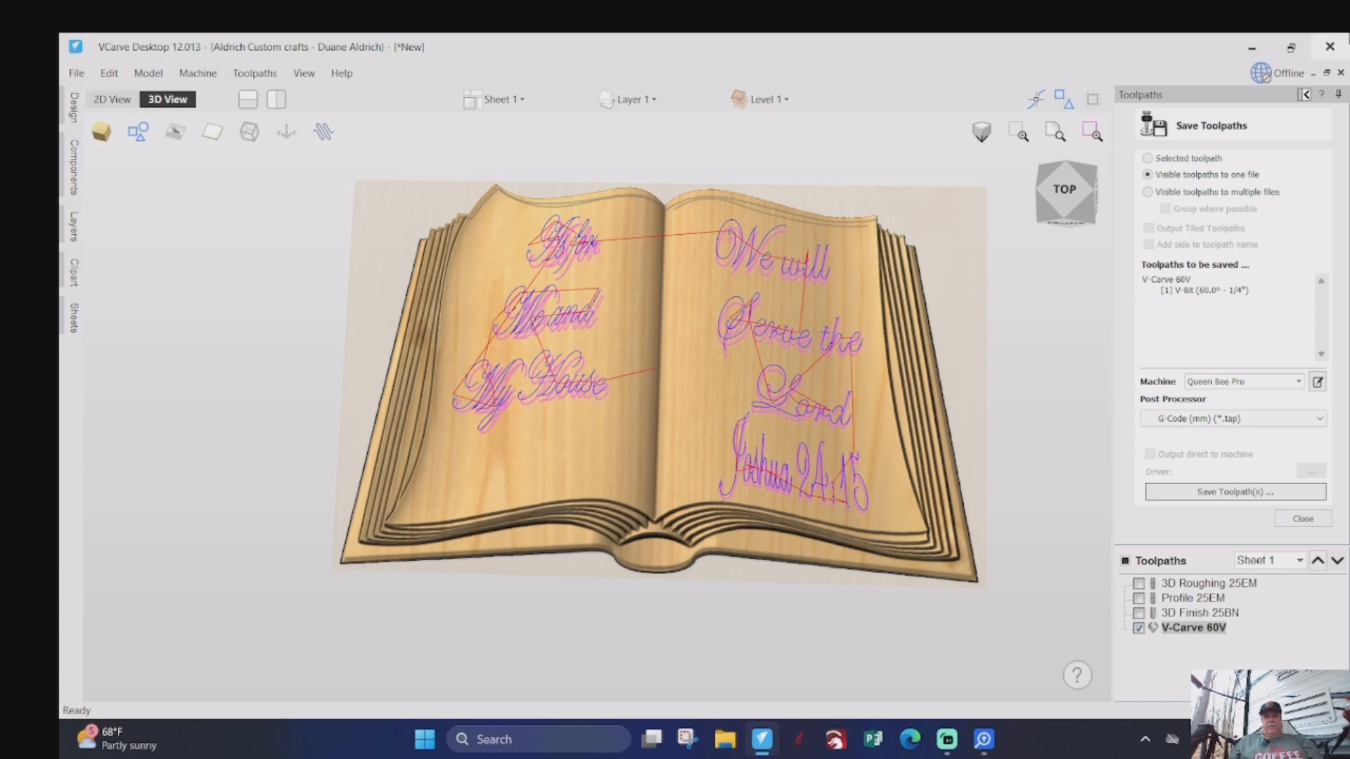
{"action": "left_click", "coordinate": [74, 74]}
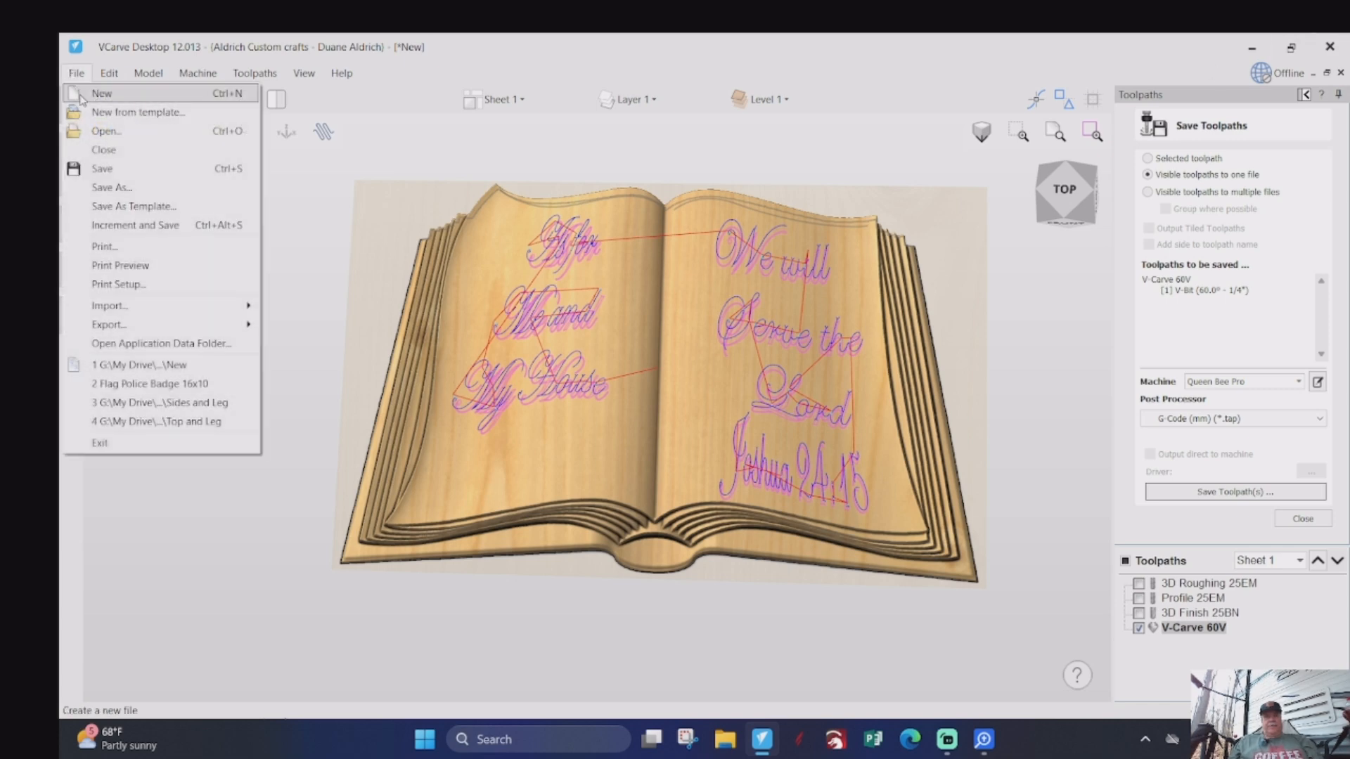
{"action": "left_click", "coordinate": [104, 170]}
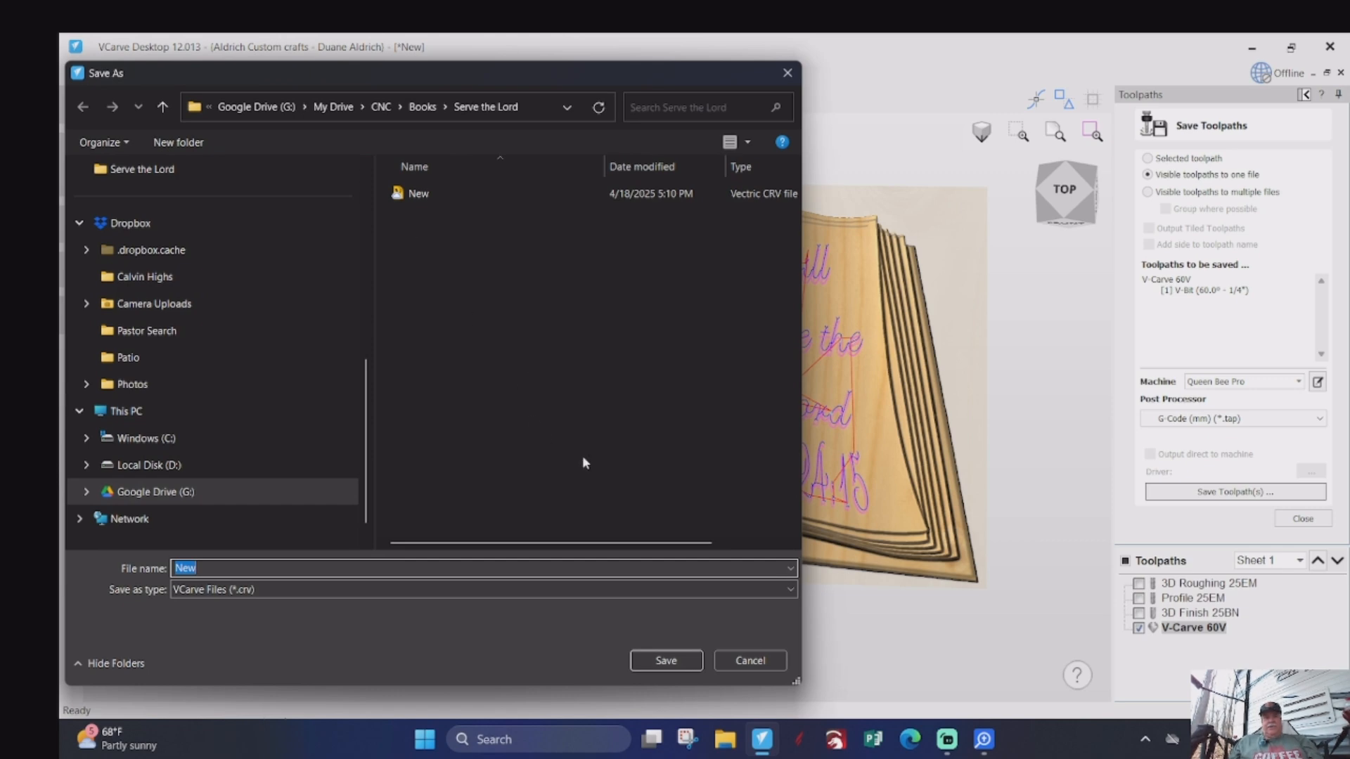
{"action": "left_click", "coordinate": [415, 194]}
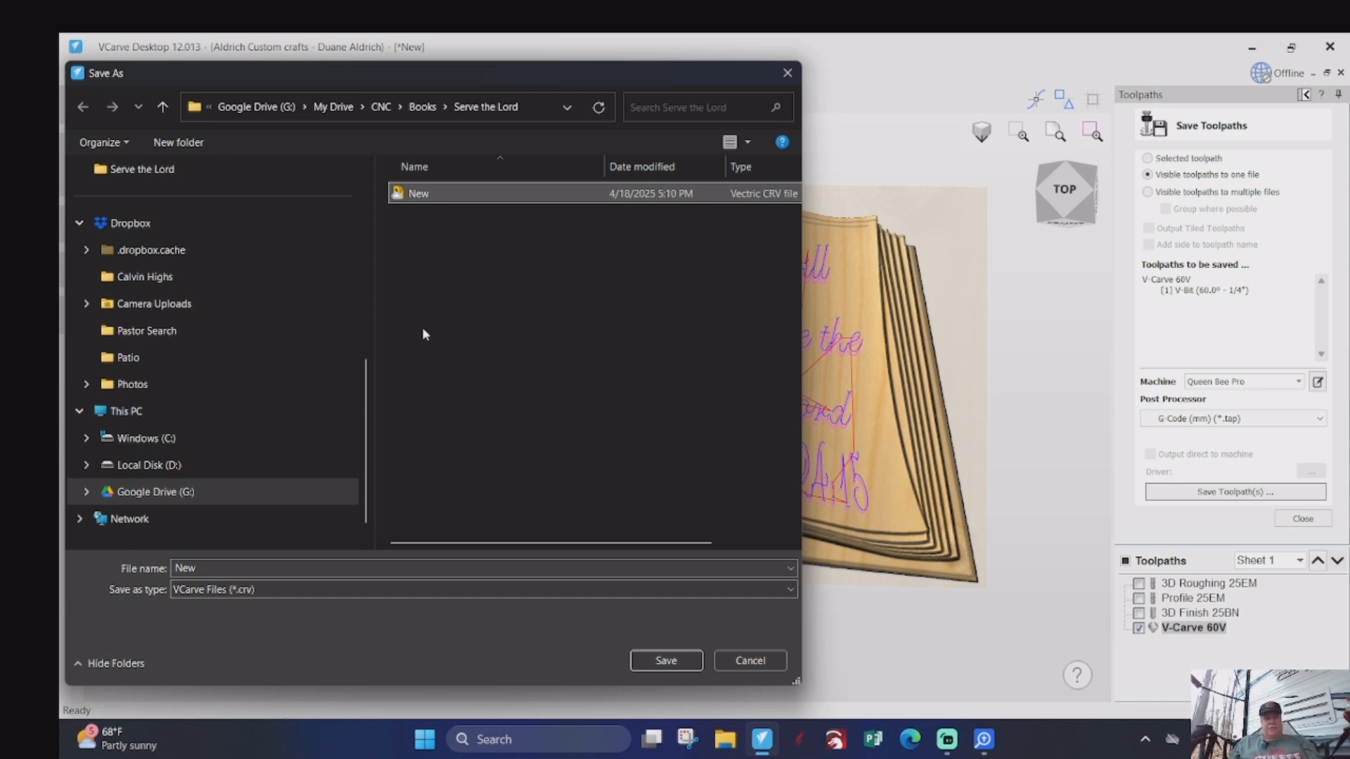
{"action": "double_click", "coordinate": [222, 568]}
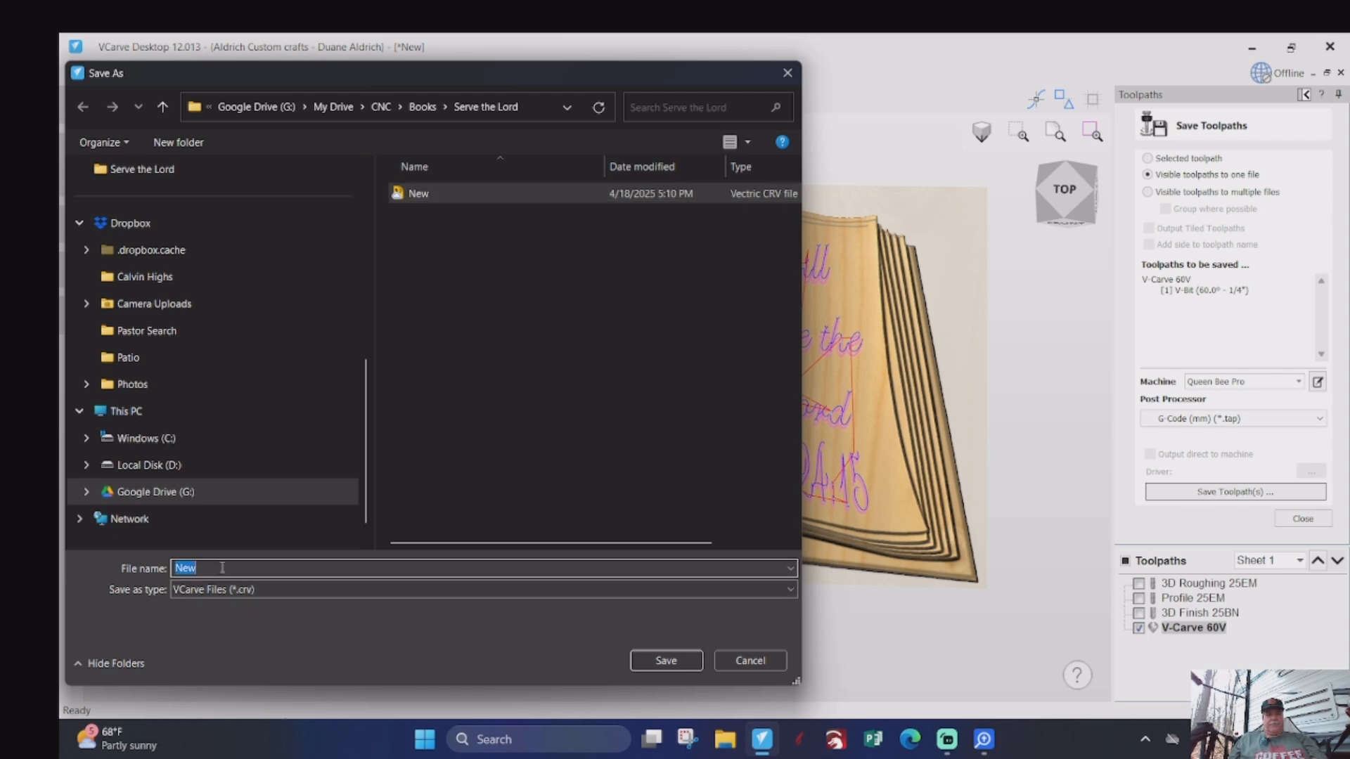